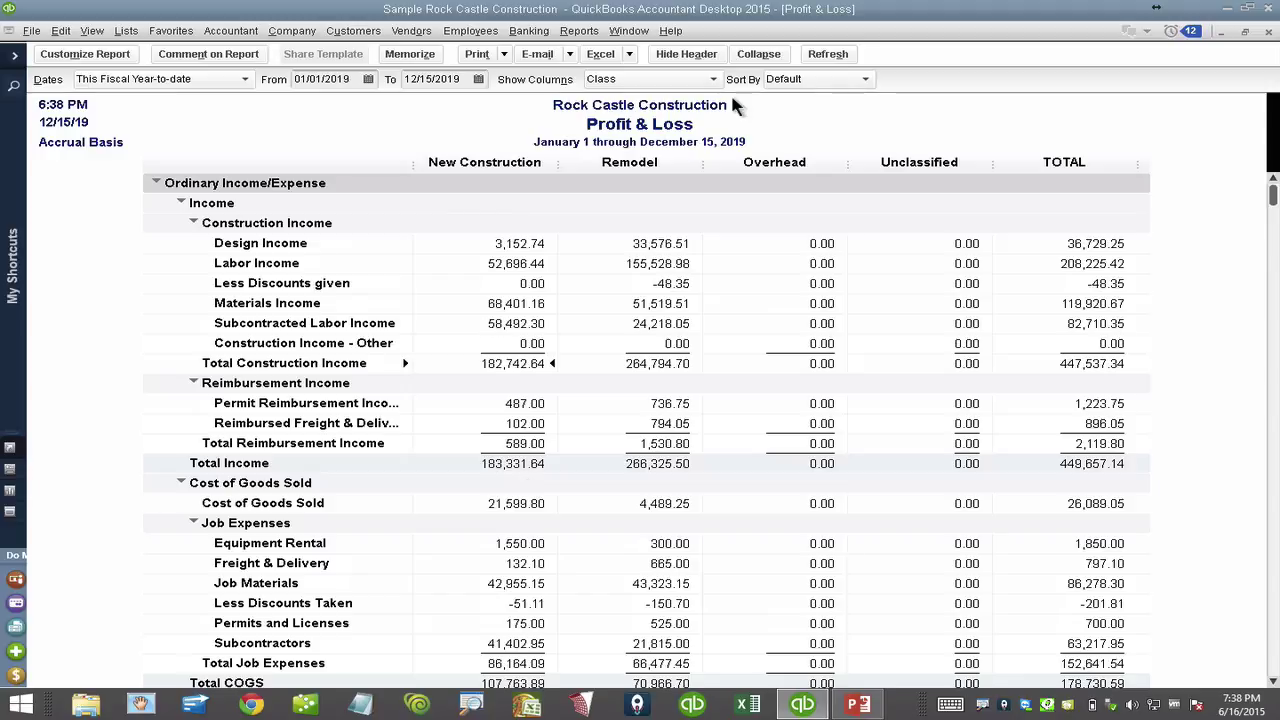
Collapse the Profit & Loss to account summaries and QuickZoom into Overhead's 104.20 Postage amount
{"action": "left_click", "coordinate": [758, 55]}
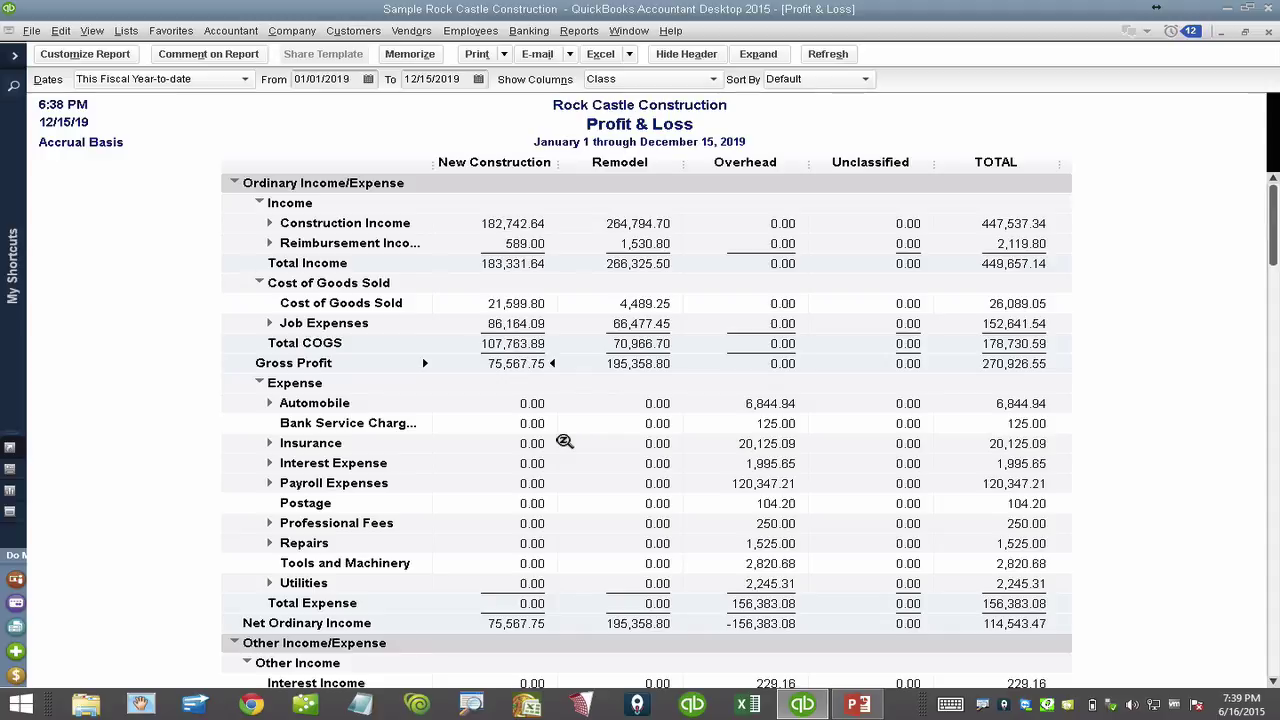
{"action": "double_click", "coordinate": [775, 503]}
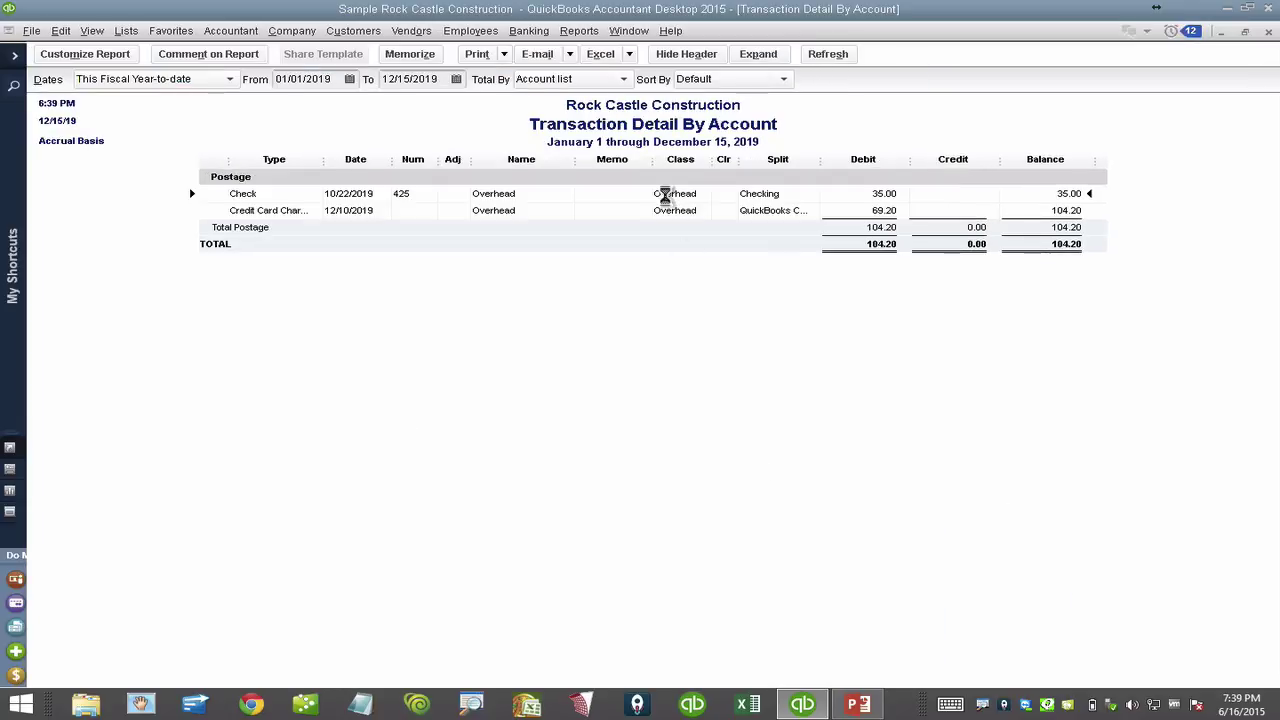
{"action": "double_click", "coordinate": [665, 193]}
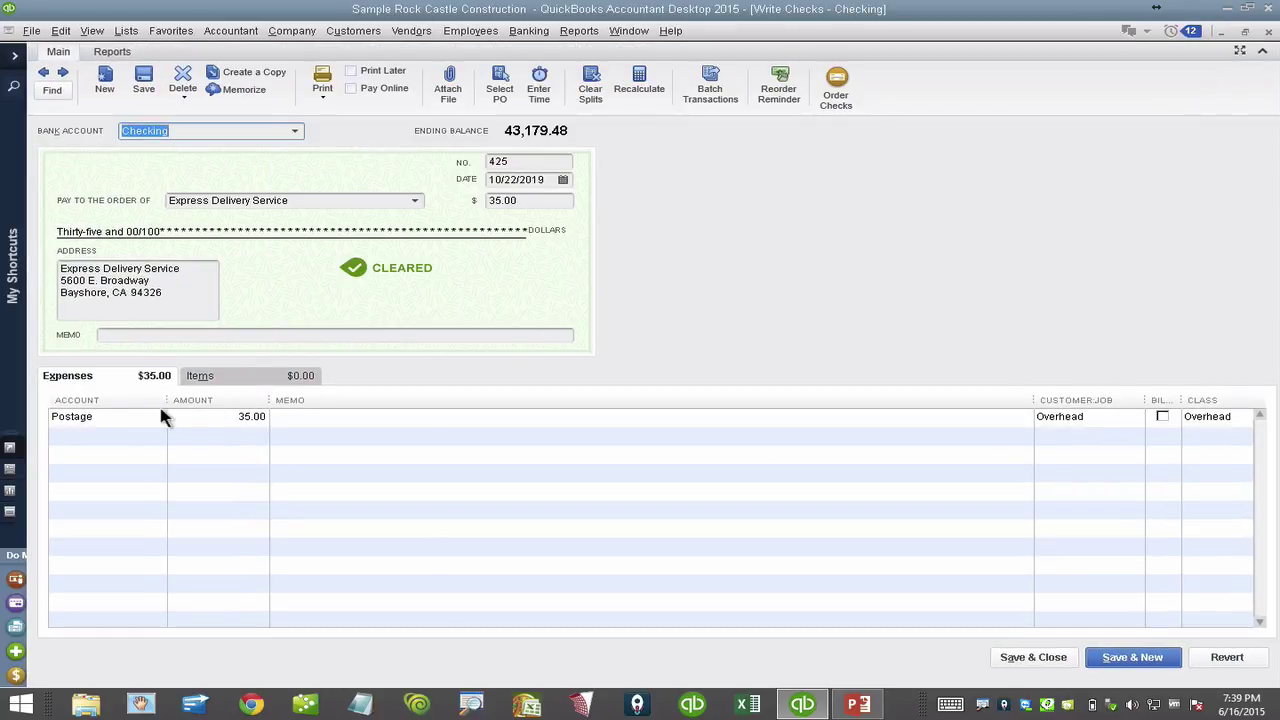
{"action": "left_click", "coordinate": [258, 416]}
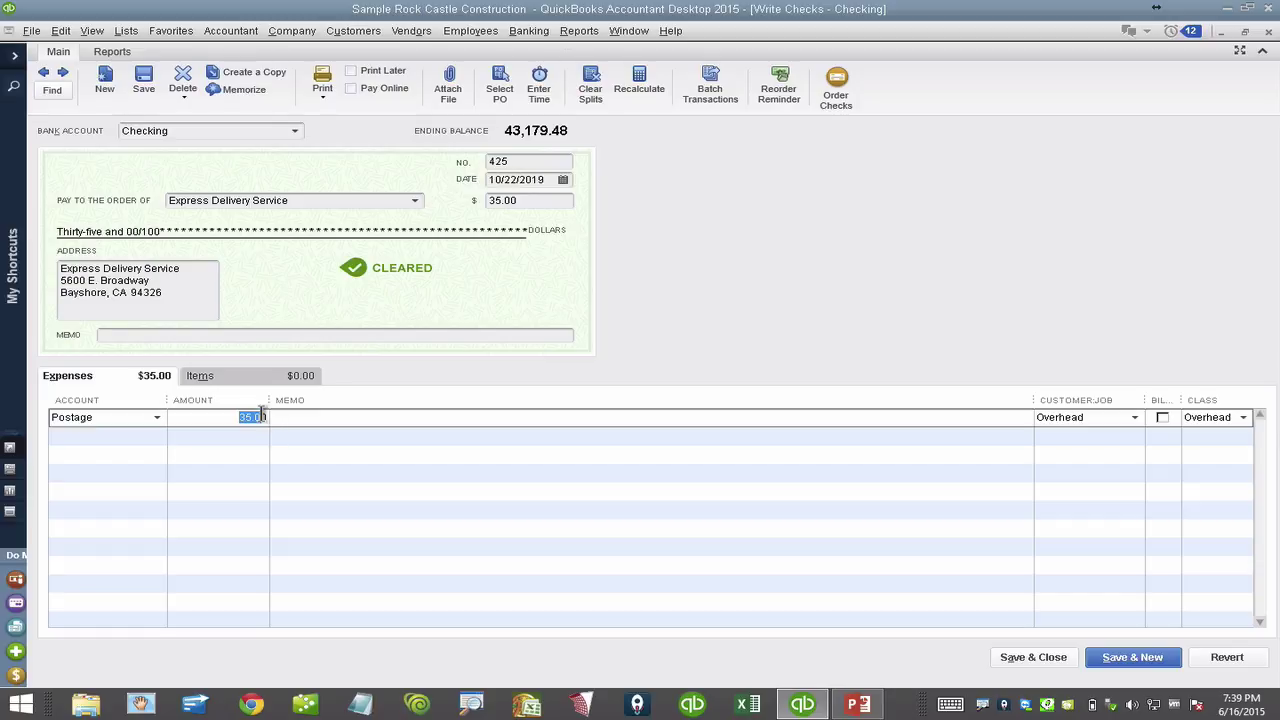
{"action": "left_click", "coordinate": [262, 416]}
{"action": "type", "text": "*"}
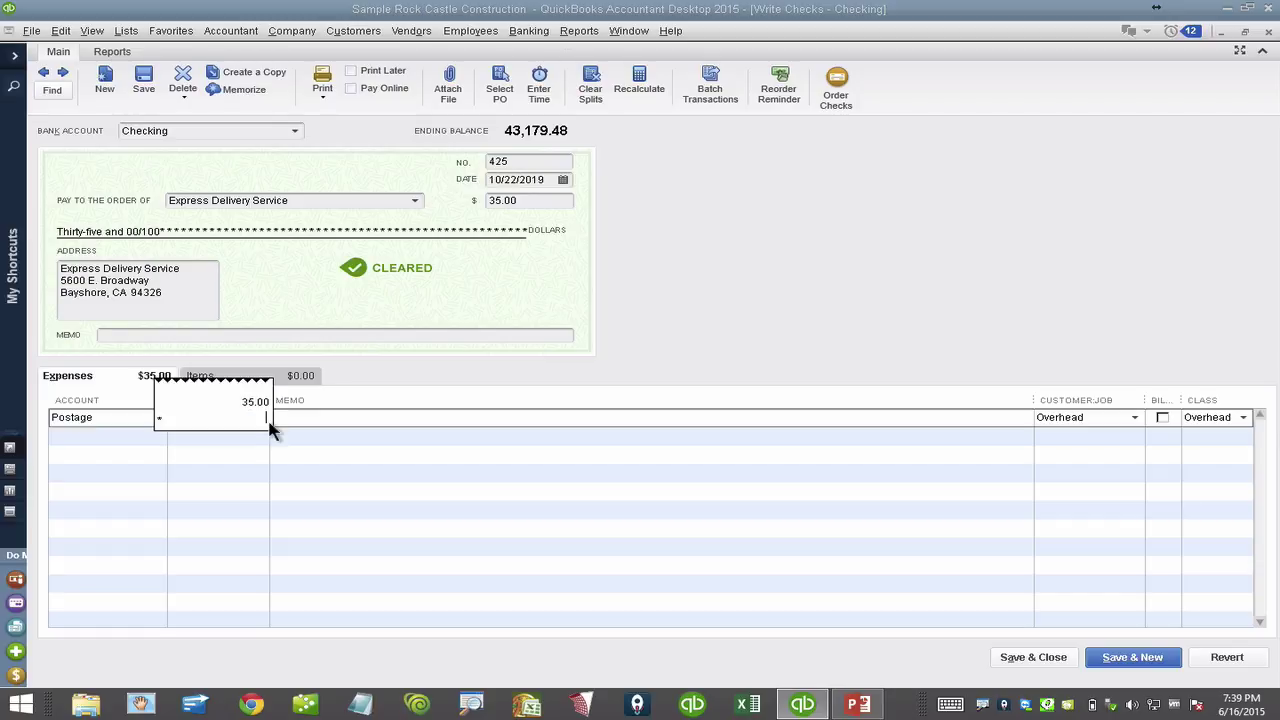
{"action": "type", "text": ".6"}
{"action": "key", "text": "Return"}
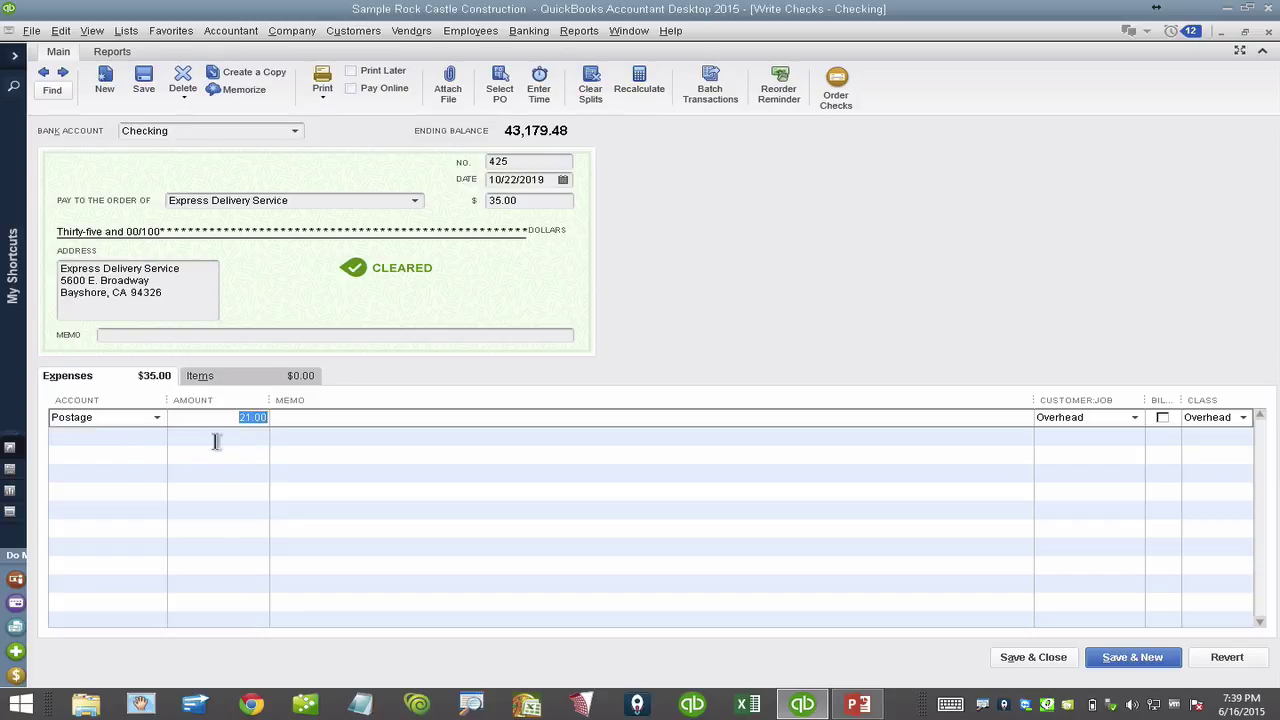
{"action": "left_click", "coordinate": [122, 437]}
{"action": "type", "text": "Postage"}
{"action": "key", "text": "Tab"}
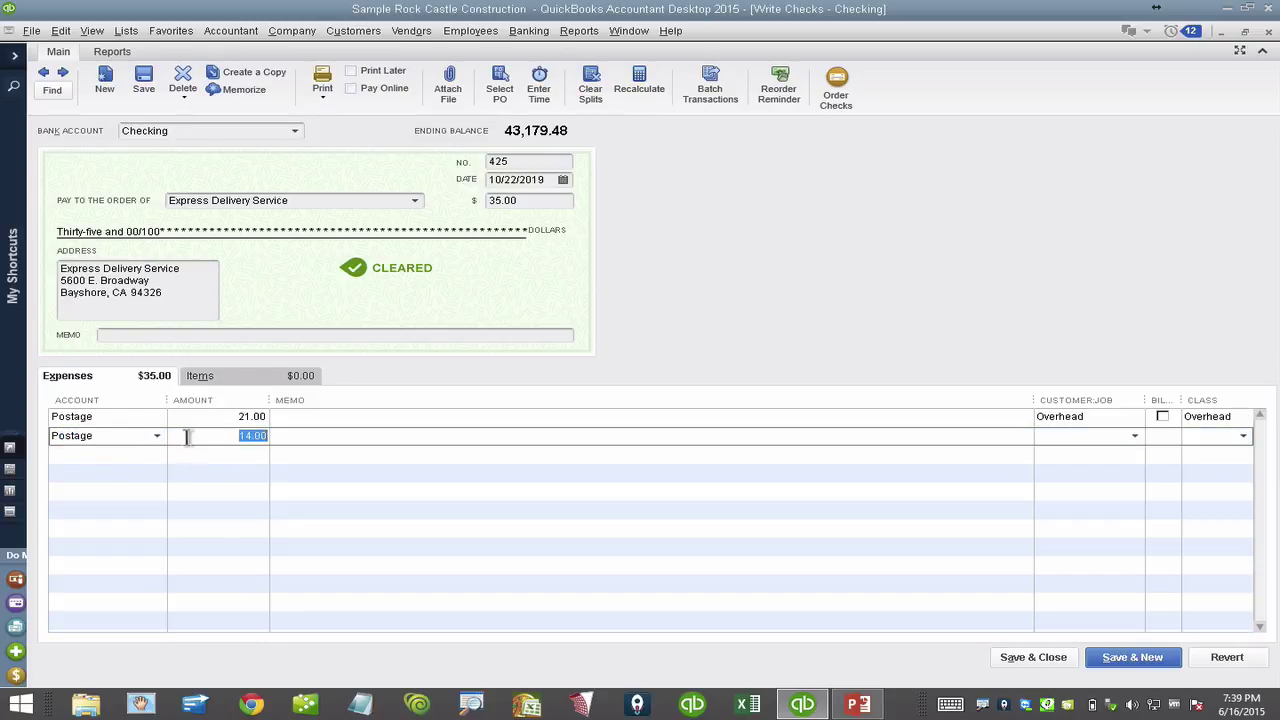
{"action": "left_click", "coordinate": [225, 437]}
{"action": "left_click", "coordinate": [1134, 418]}
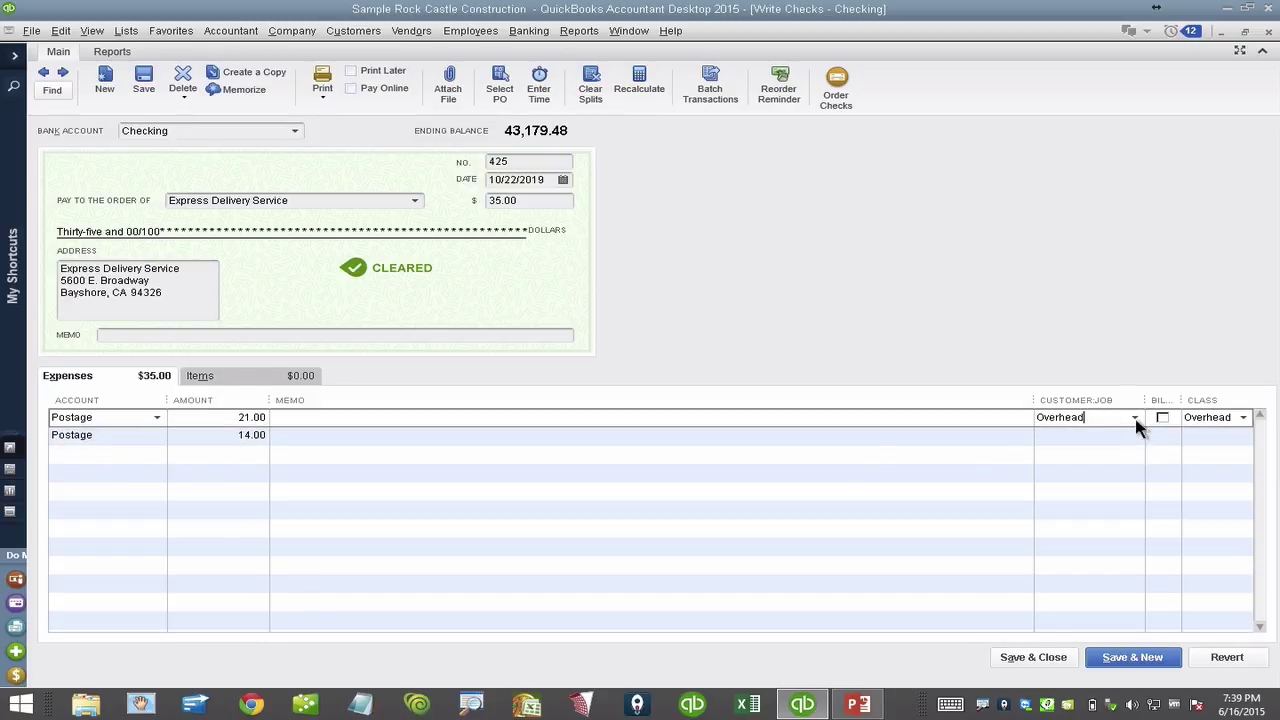
{"action": "left_click", "coordinate": [1134, 418]}
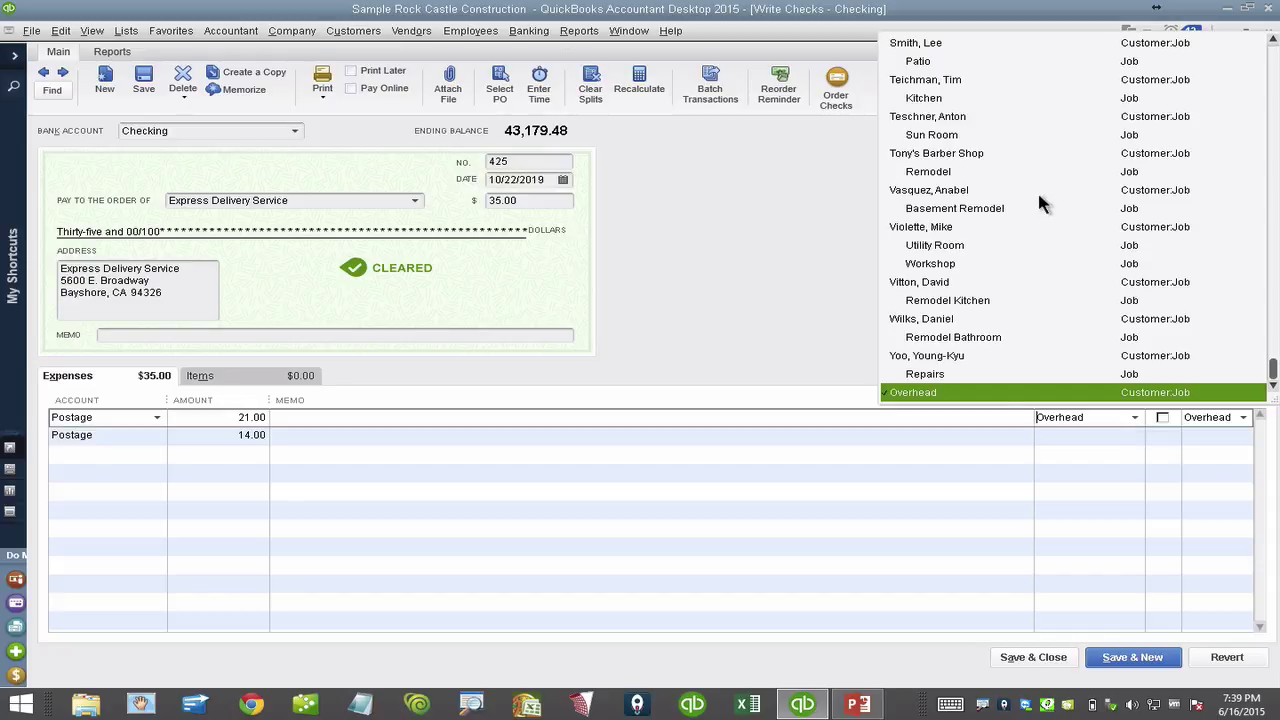
{"action": "left_click", "coordinate": [1245, 420]}
{"action": "left_click", "coordinate": [1150, 480]}
{"action": "left_click", "coordinate": [1243, 437]}
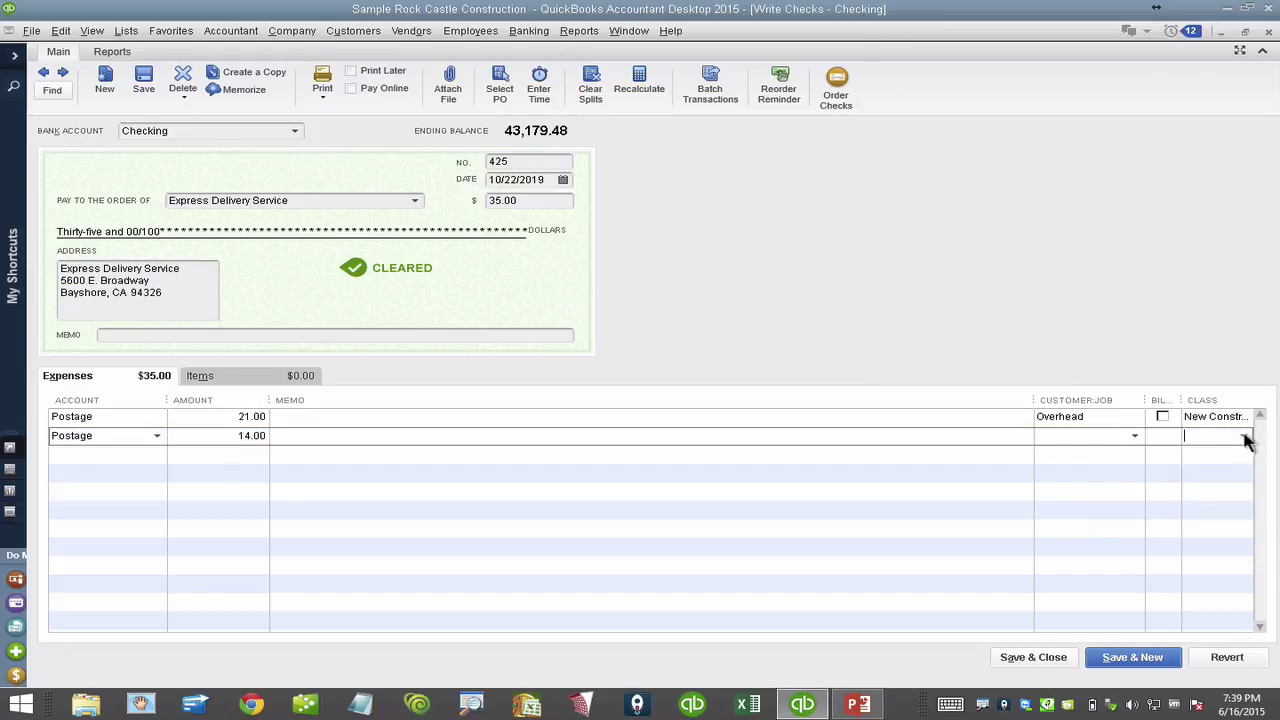
{"action": "left_click", "coordinate": [1245, 437]}
{"action": "left_click", "coordinate": [1165, 513]}
{"action": "left_click_drag", "start_coordinate": [1035, 400], "coordinate": [862, 400]}
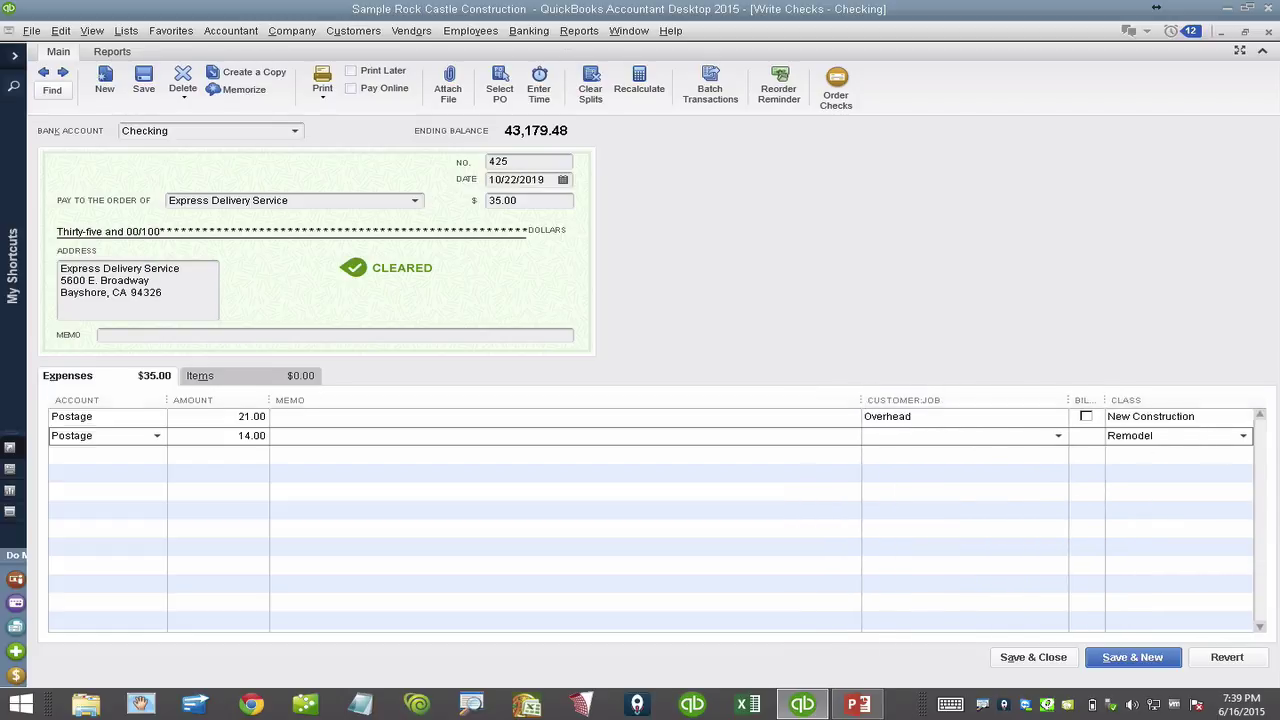
{"action": "left_click", "coordinate": [1191, 436]}
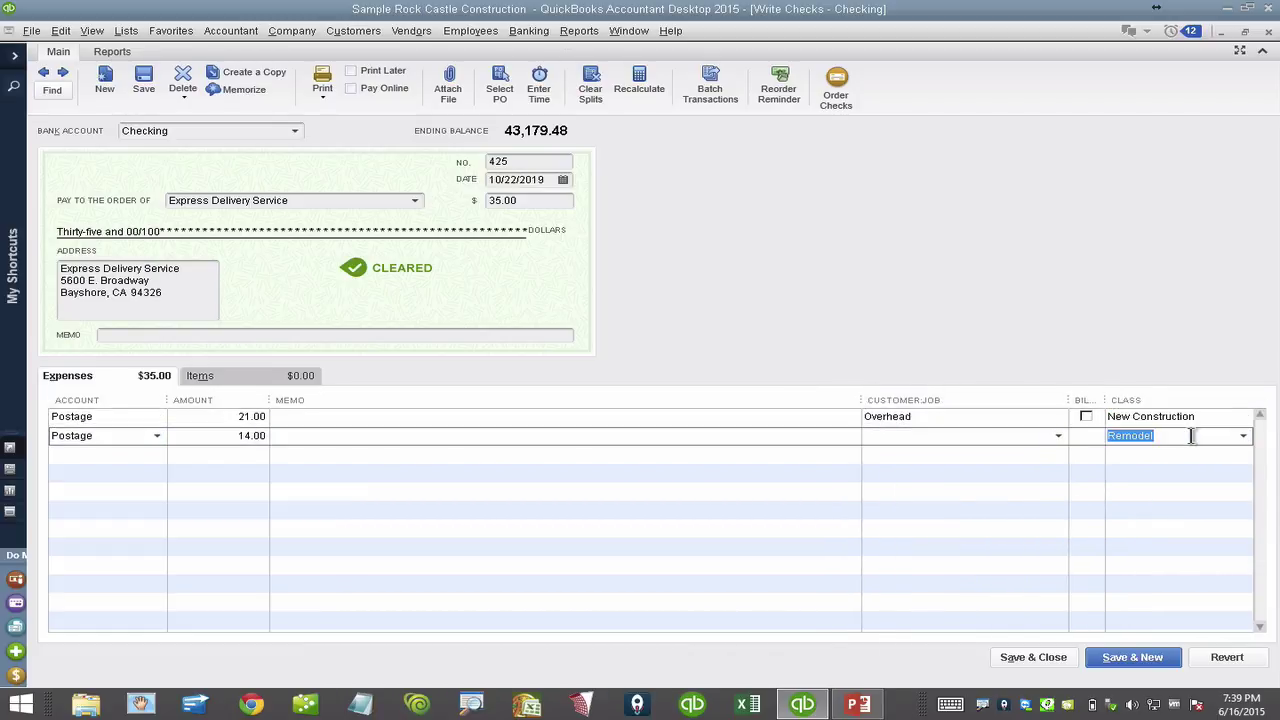
{"action": "left_click", "coordinate": [1230, 660]}
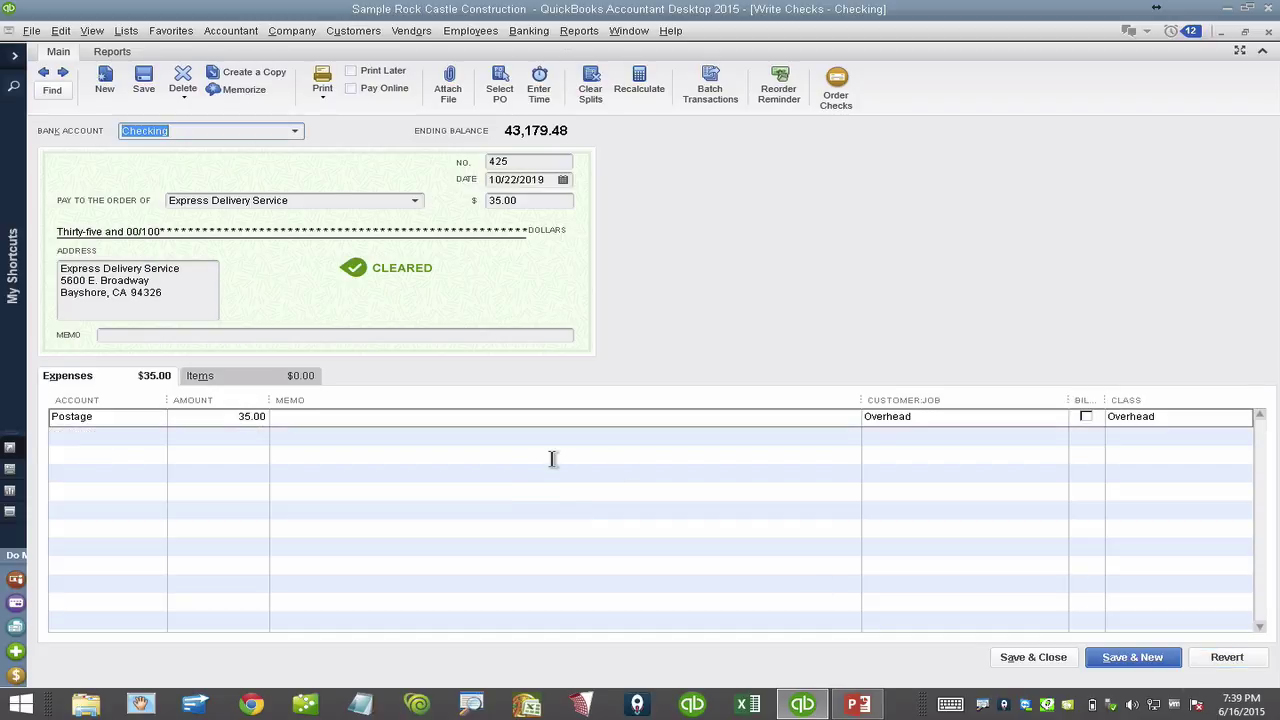
{"action": "left_click", "coordinate": [1170, 417]}
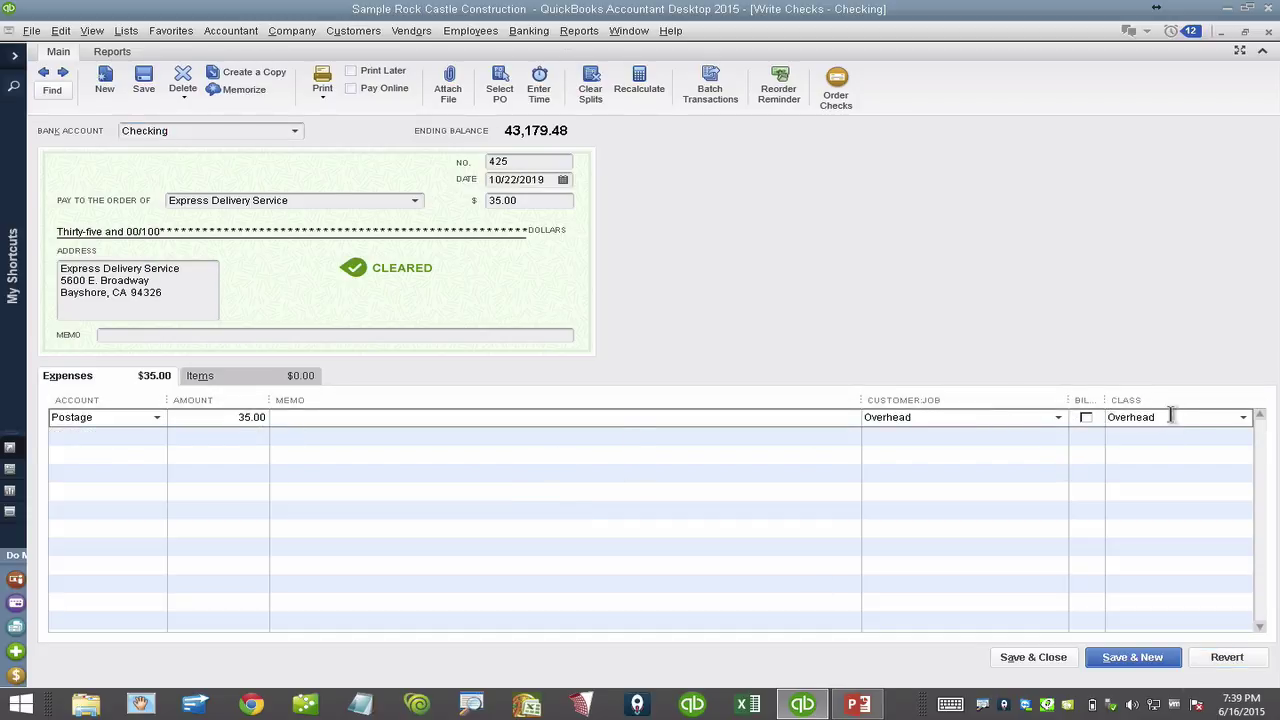
{"action": "key", "text": "shift+Home"}
{"action": "key", "text": "BackSpace"}
{"action": "key", "text": "Tab"}
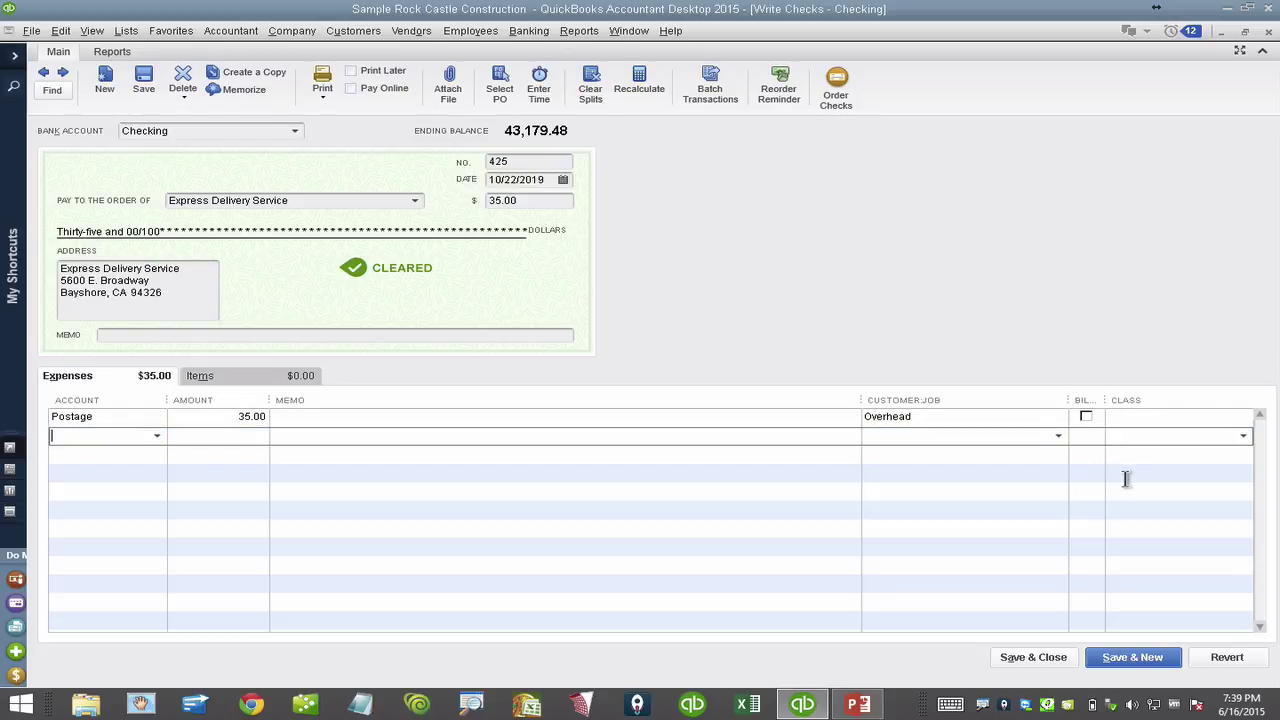
{"action": "left_click", "coordinate": [1244, 419]}
{"action": "left_click", "coordinate": [1244, 418]}
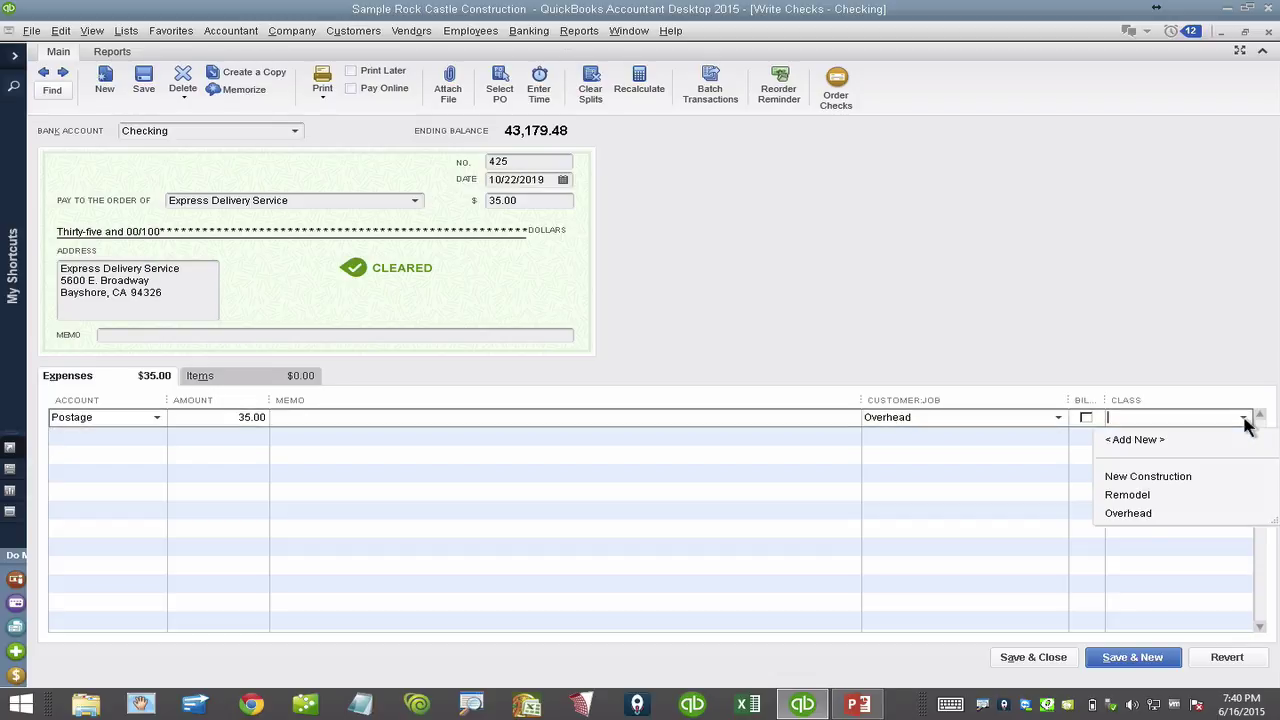
{"action": "left_click", "coordinate": [1130, 515]}
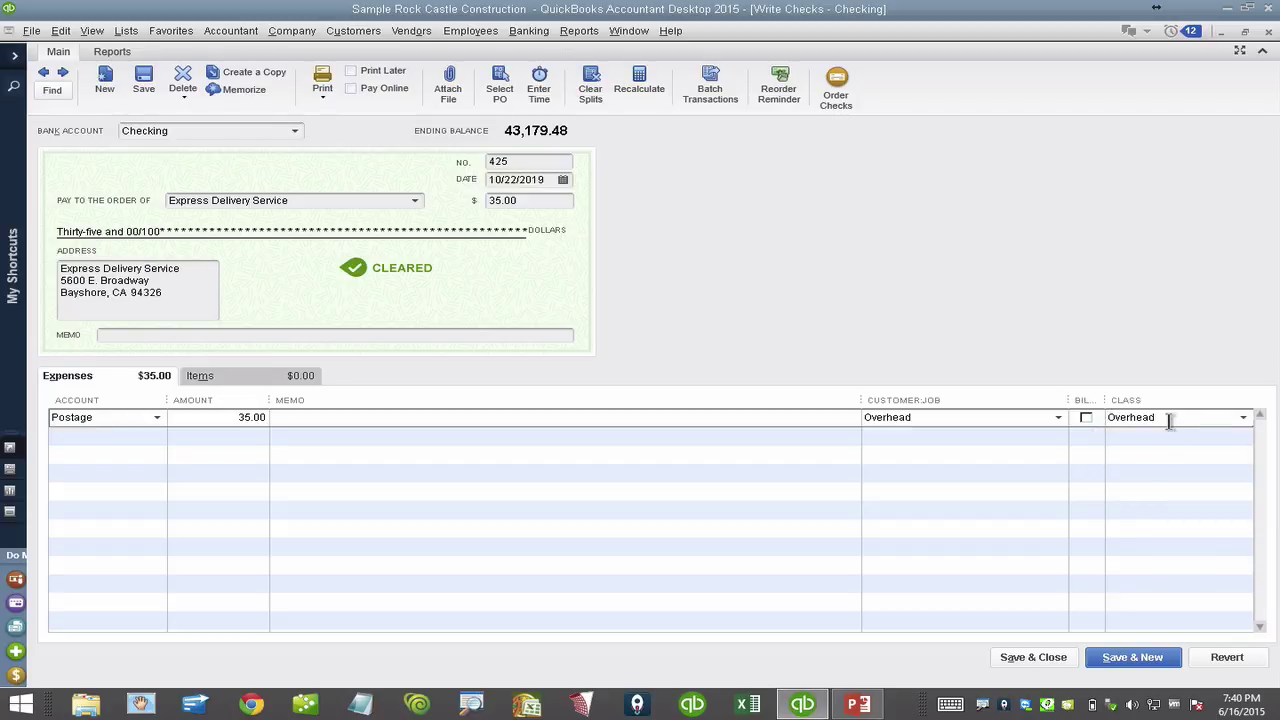
{"action": "left_click", "coordinate": [1033, 657]}
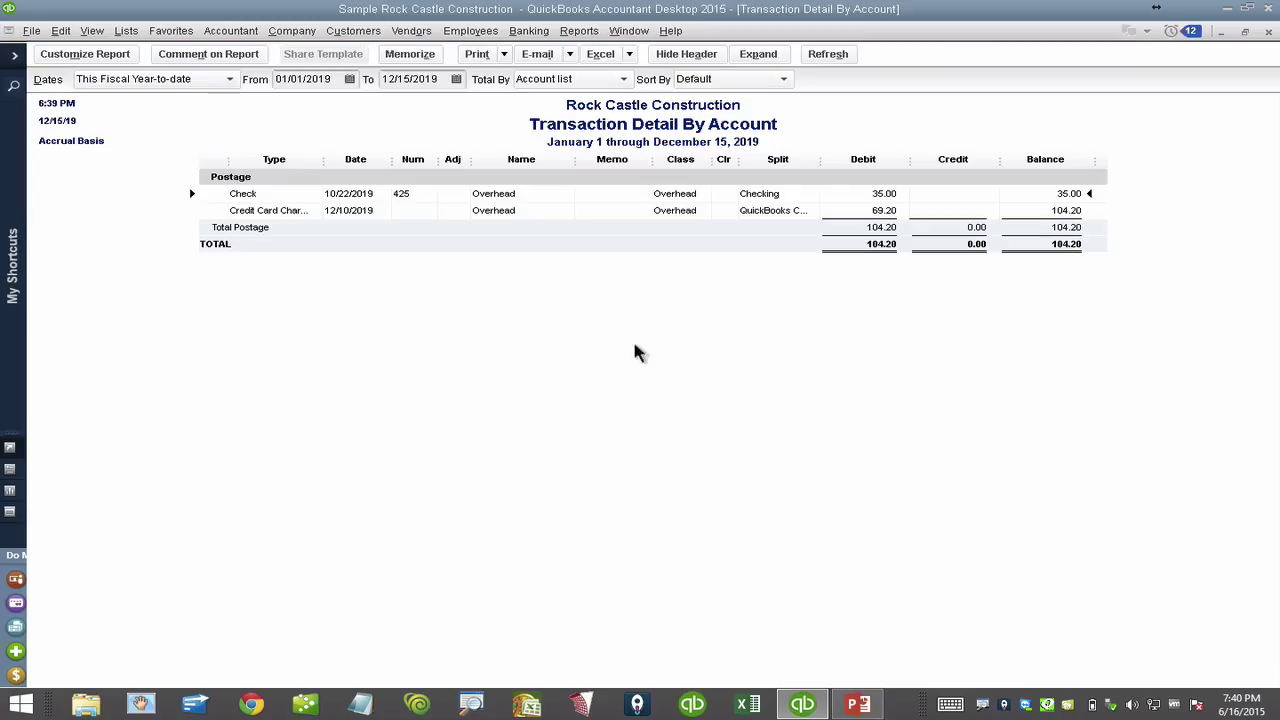
Close the Postage transaction detail and scroll the class Profit & Loss down to Net Income
{"action": "key", "text": "Escape"}
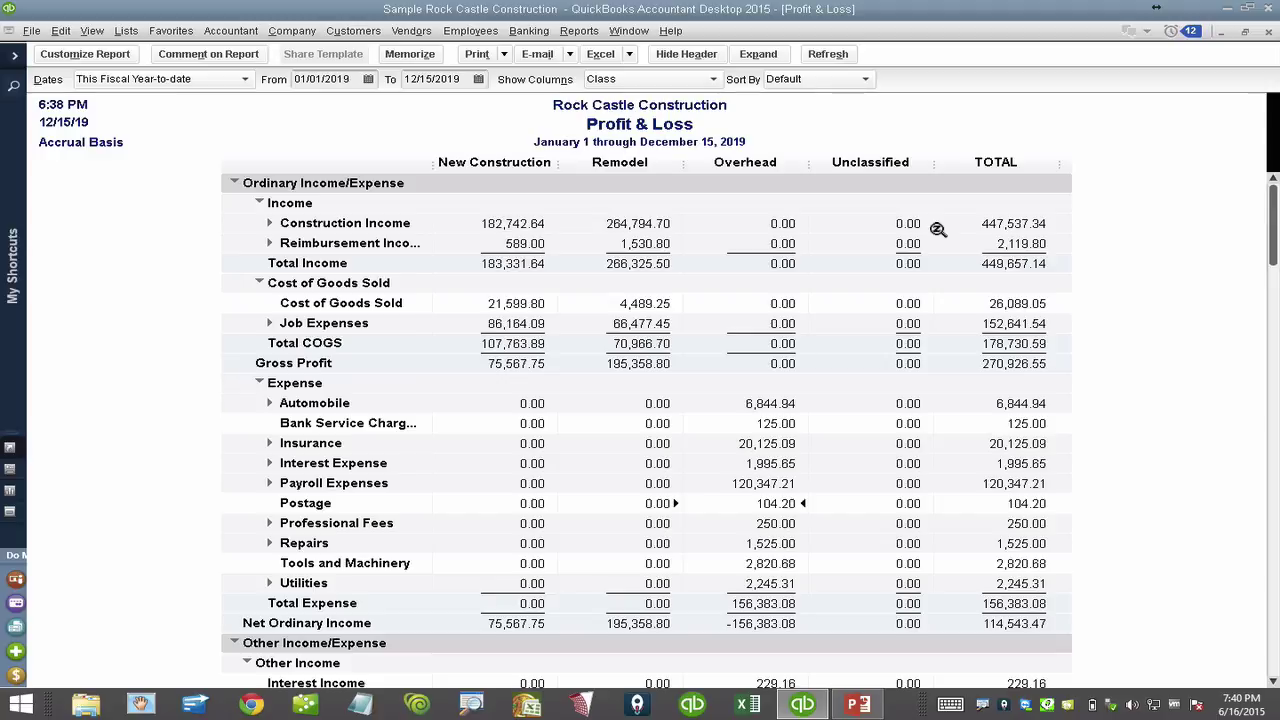
{"action": "scroll", "coordinate": [938, 229], "scroll_direction": "down", "scroll_amount": 2}
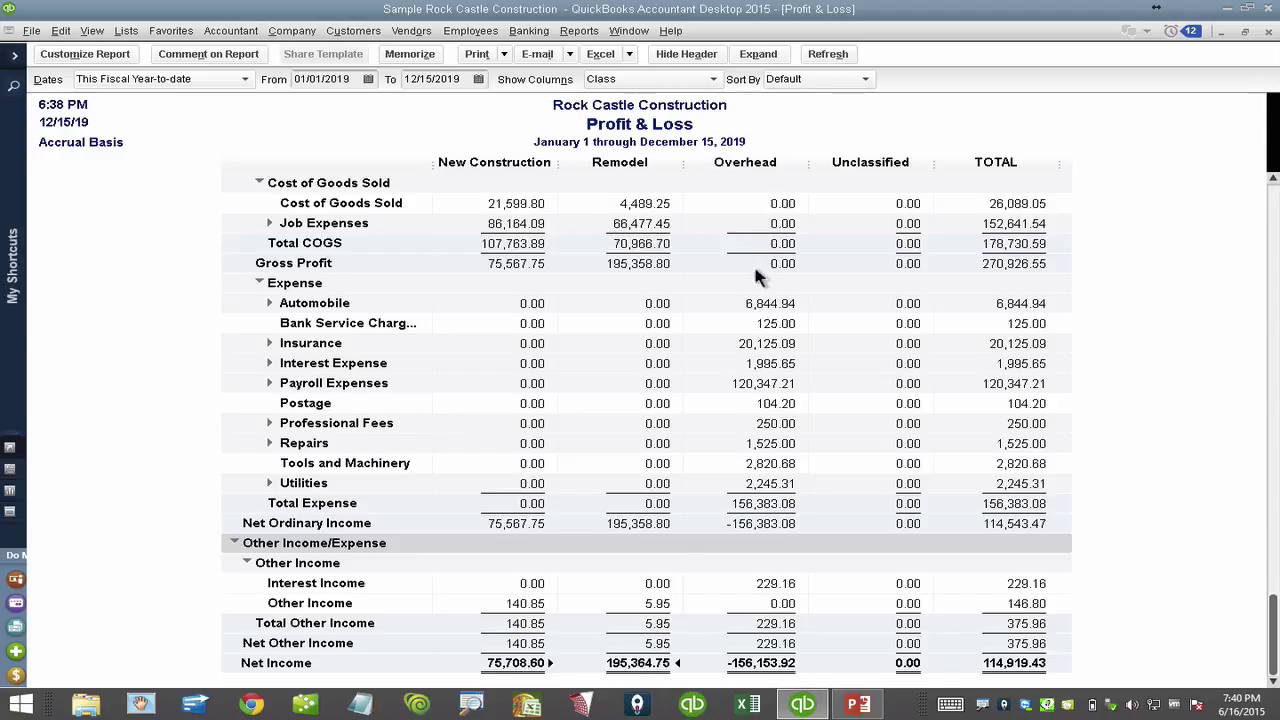
{"action": "scroll", "coordinate": [790, 650], "scroll_direction": "up", "scroll_amount": 2}
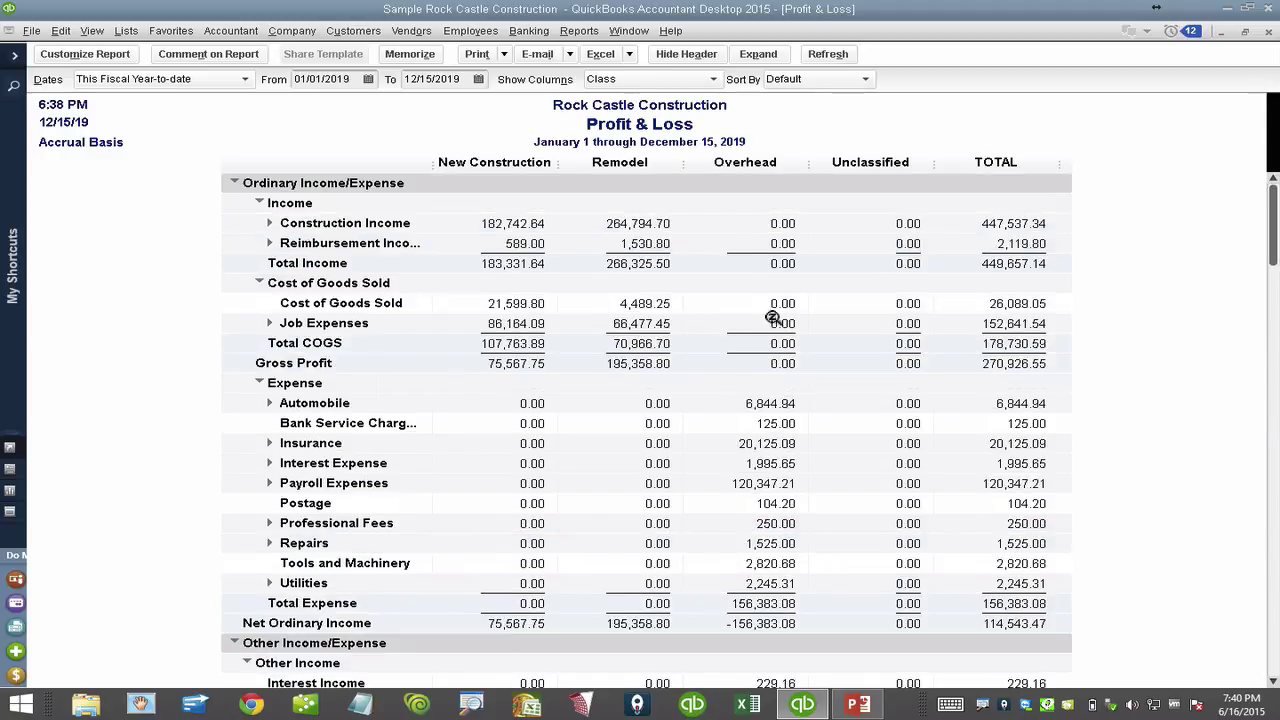
{"action": "scroll", "coordinate": [771, 322], "scroll_direction": "down", "scroll_amount": 2}
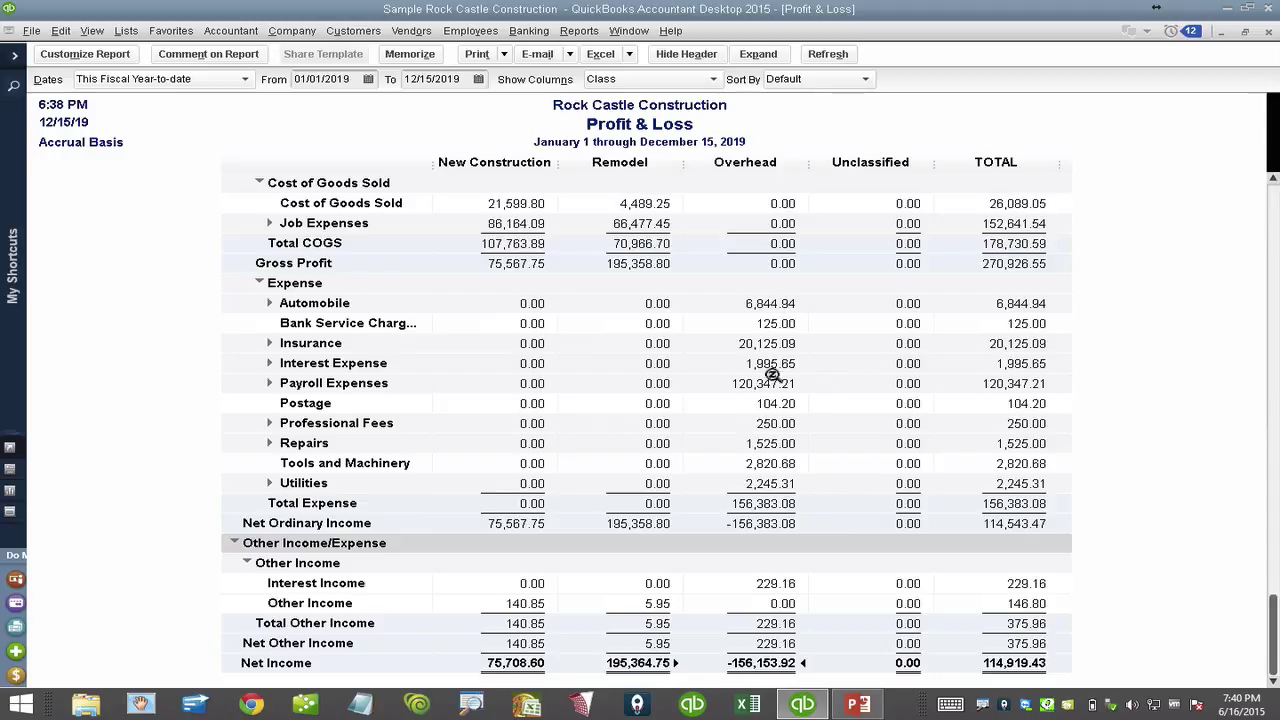
Point out the Overhead and New Construction Automobile amounts, then switch to the PowerPoint slide
{"action": "left_click", "coordinate": [770, 303]}
{"action": "left_click", "coordinate": [530, 300]}
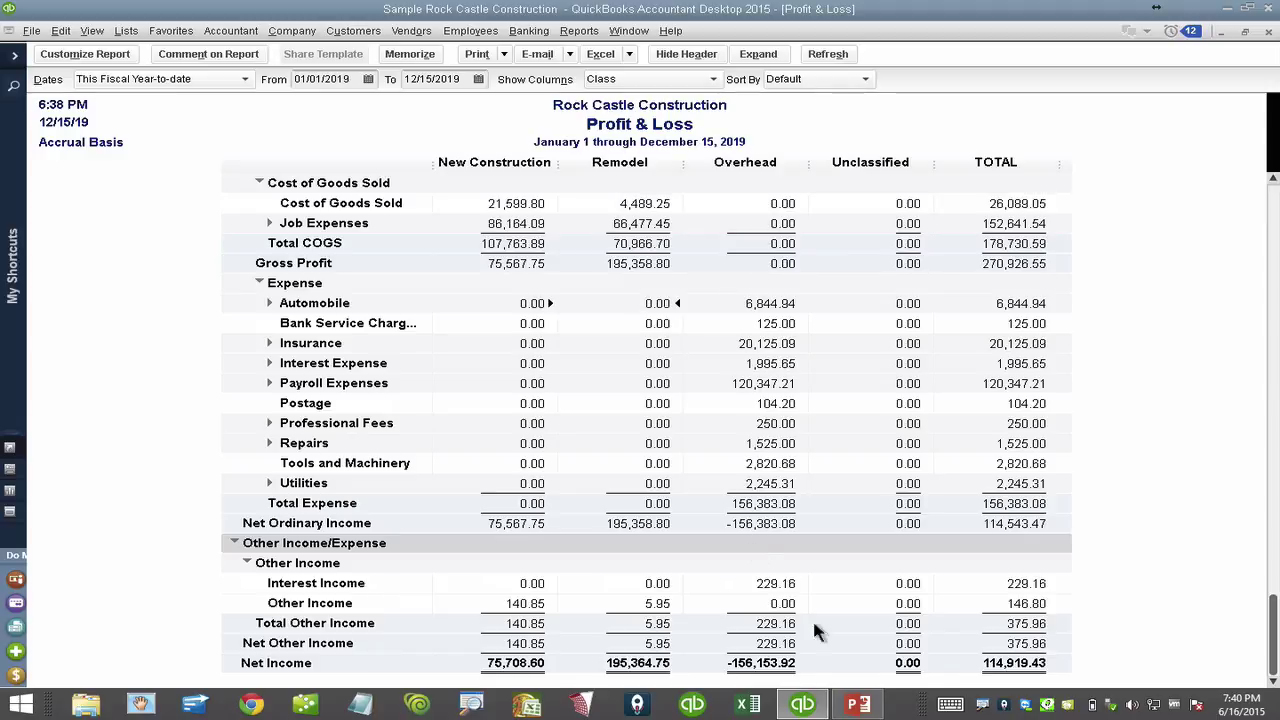
{"action": "left_click", "coordinate": [858, 705]}
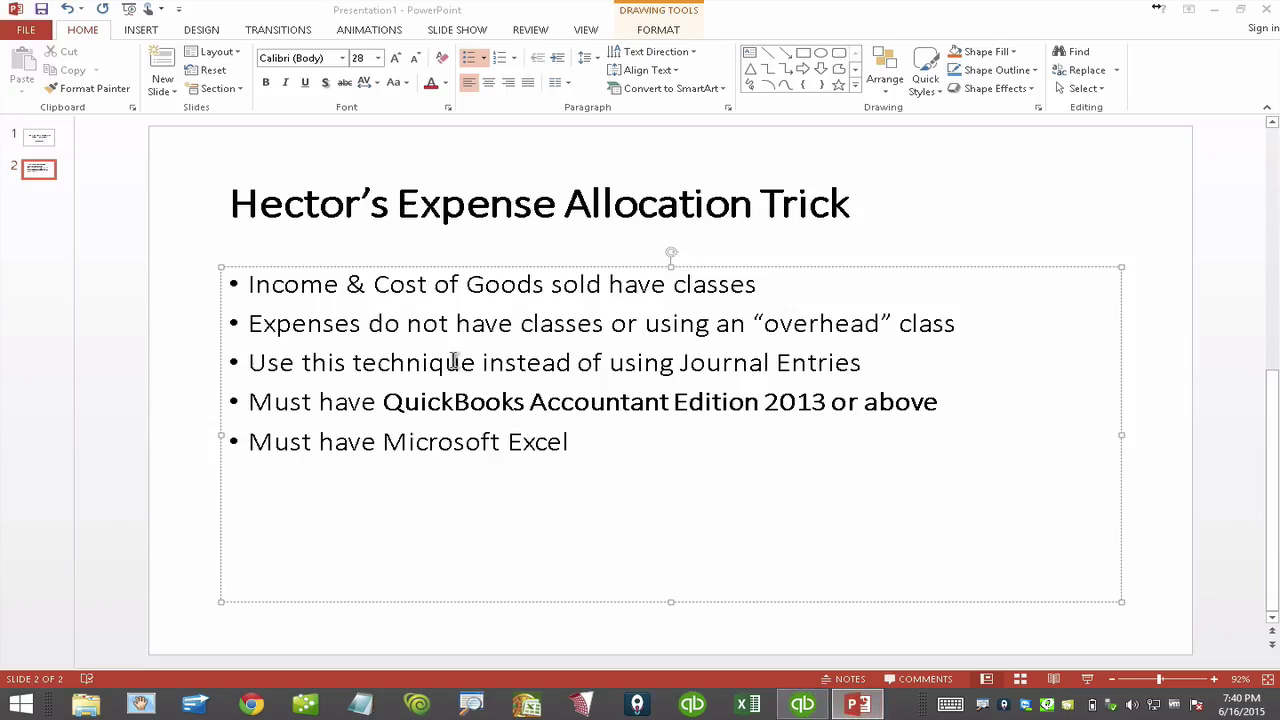
Highlight slide 2's bullets on classes, the technique and edition requirement, then return to QuickBooks
{"action": "left_click_drag", "start_coordinate": [507, 288], "coordinate": [550, 328]}
{"action": "left_click", "coordinate": [550, 328]}
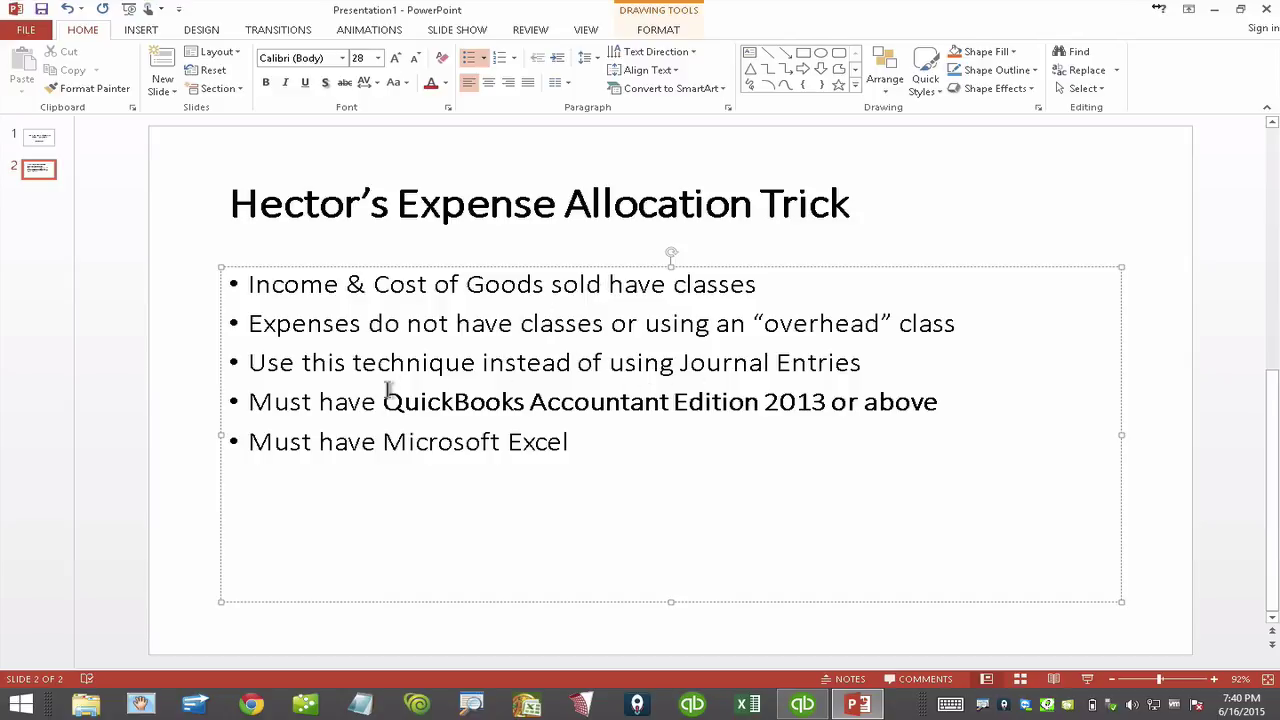
{"action": "left_click_drag", "start_coordinate": [352, 366], "coordinate": [669, 402]}
{"action": "left_click", "coordinate": [630, 362]}
{"action": "left_click", "coordinate": [802, 704]}
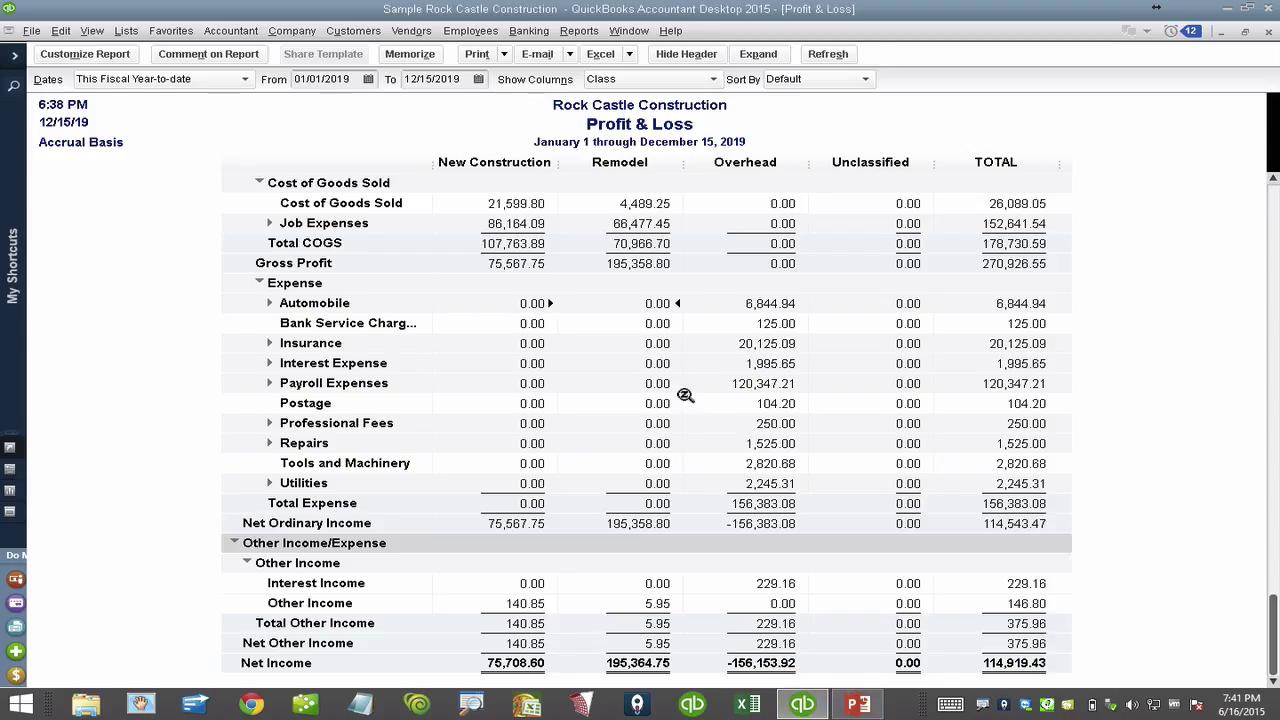
Open a new general journal entry window and position it beside the Profit & Loss report
{"action": "left_click", "coordinate": [292, 31]}
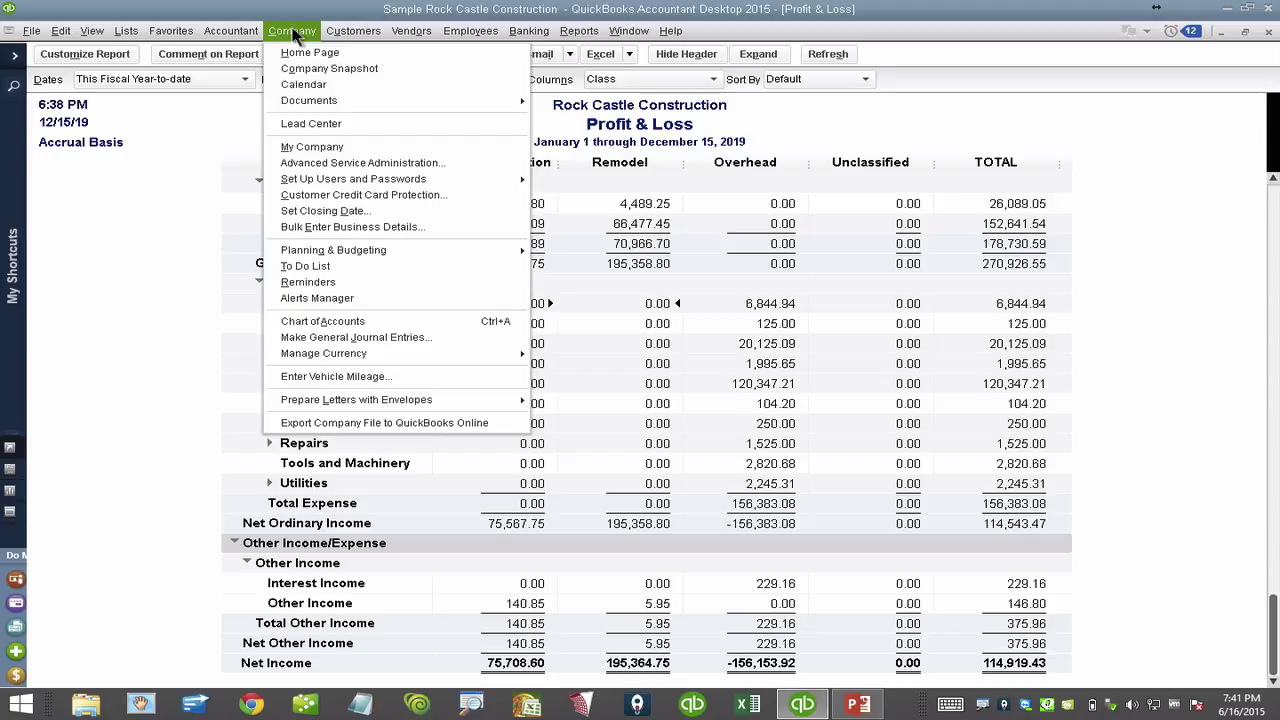
{"action": "left_click", "coordinate": [352, 338]}
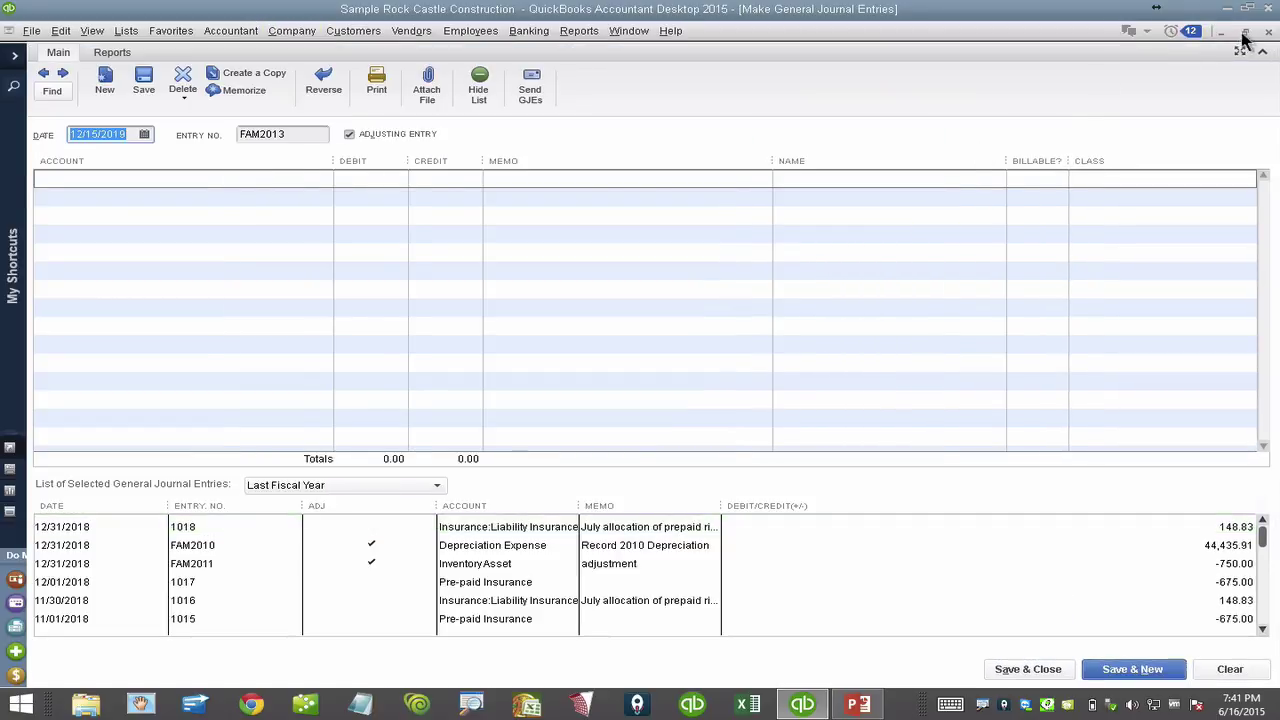
{"action": "left_click", "coordinate": [1245, 33]}
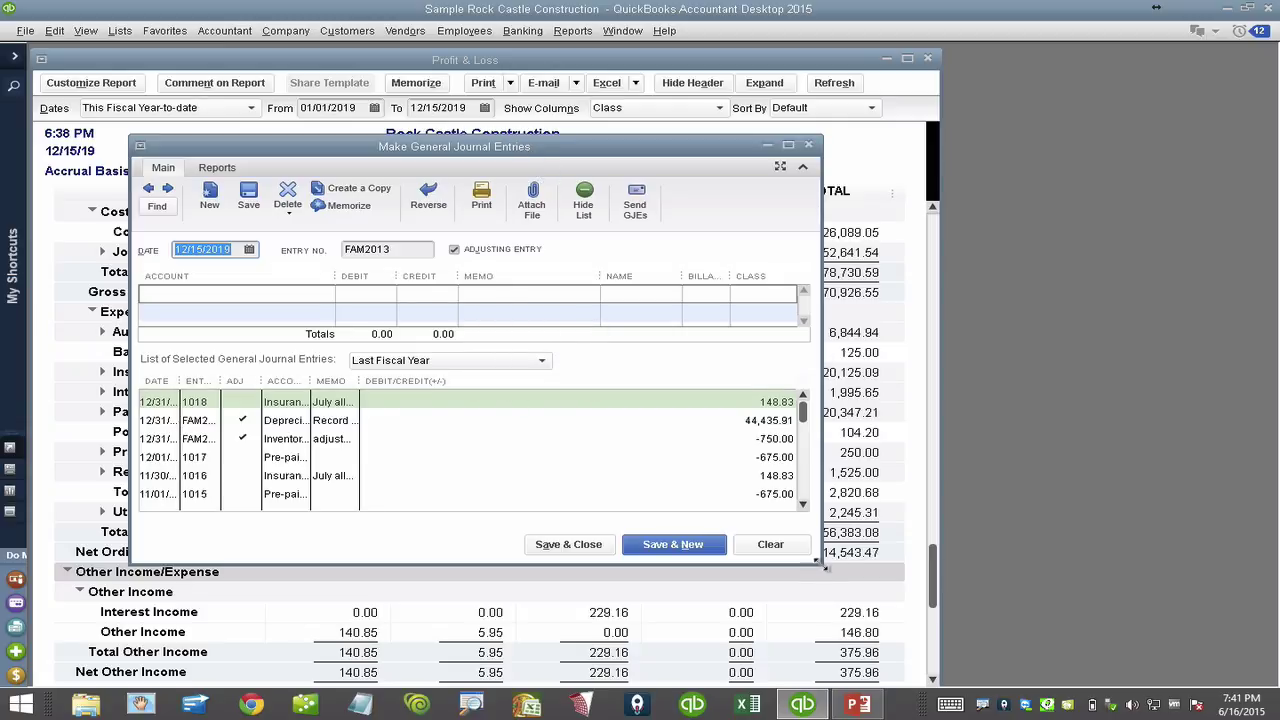
{"action": "left_click_drag", "start_coordinate": [822, 564], "coordinate": [816, 686]}
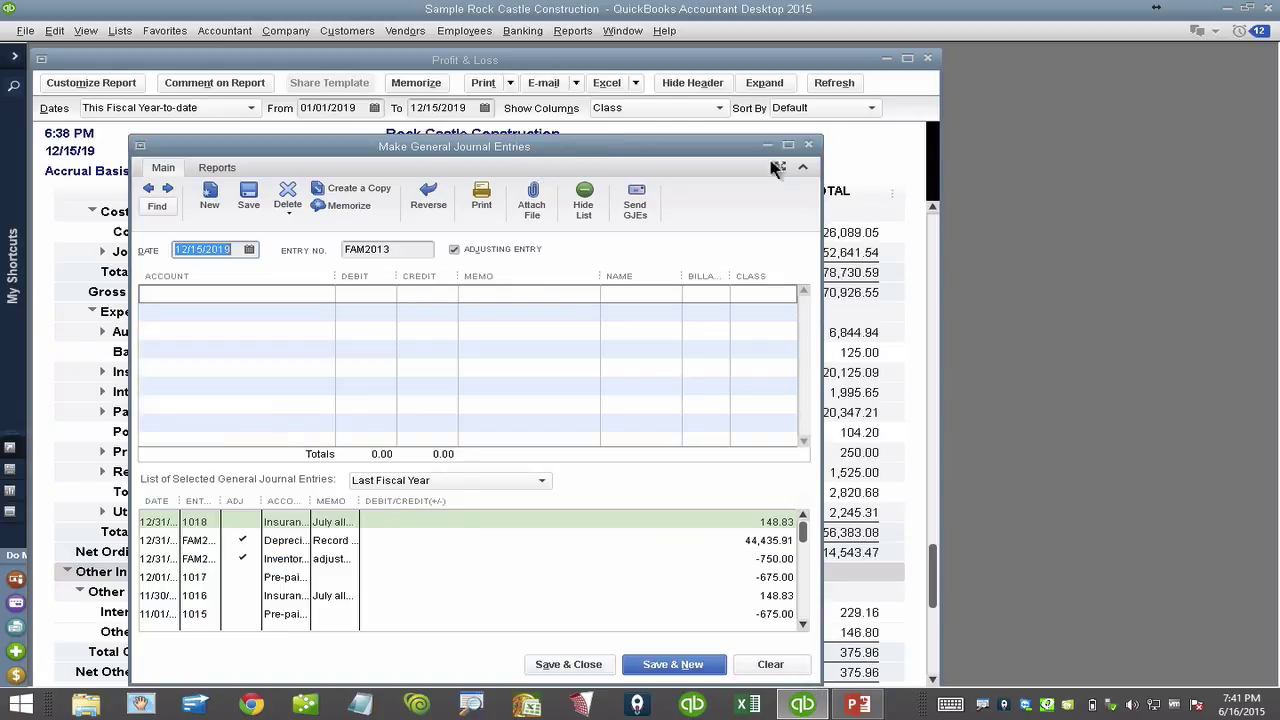
{"action": "left_click_drag", "start_coordinate": [1240, 188], "coordinate": [946, 170]}
Enter the first journal line crediting Automobile 6,844.94
{"action": "left_click", "coordinate": [872, 310]}
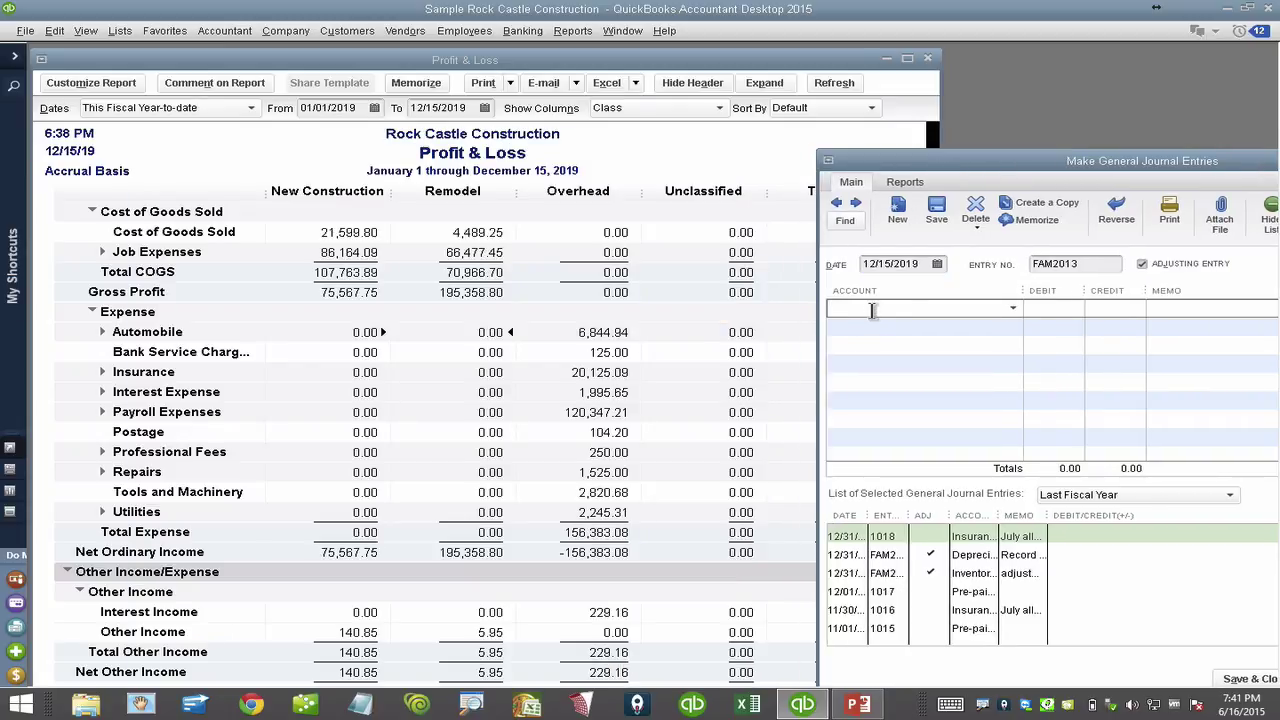
{"action": "type", "text": "Automobile"}
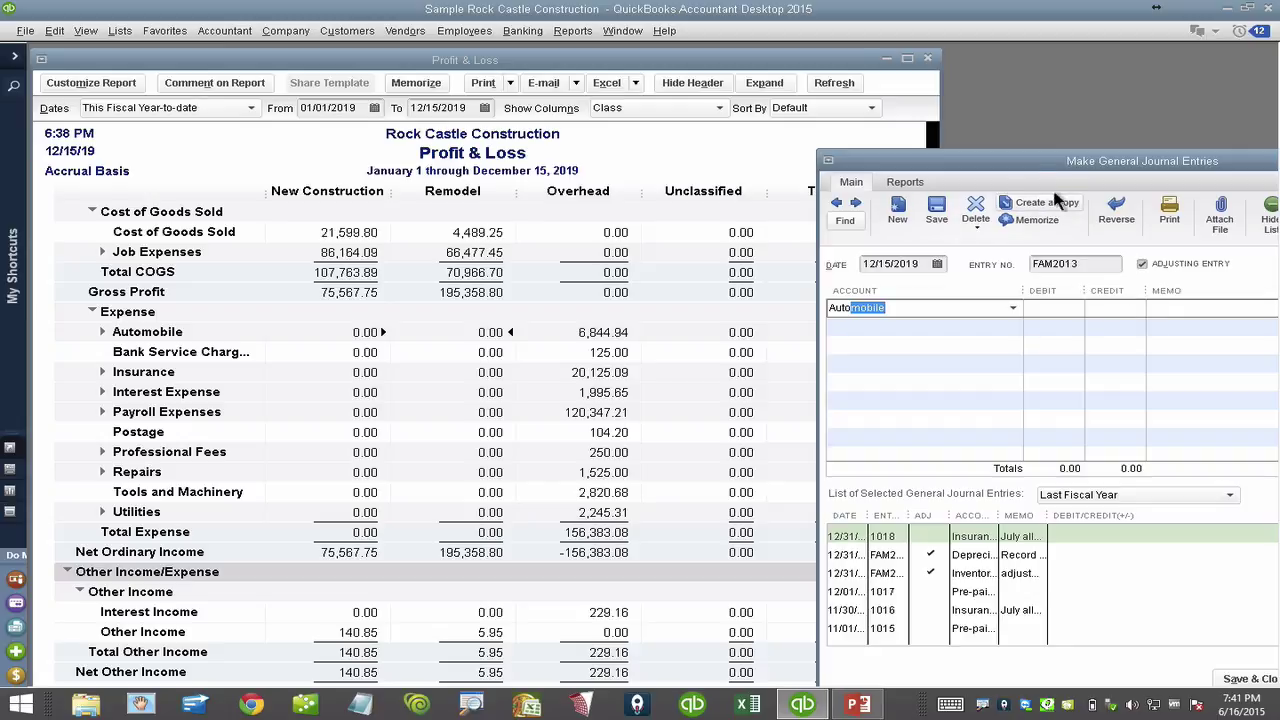
{"action": "left_click_drag", "start_coordinate": [1058, 165], "coordinate": [1036, 165]}
{"action": "left_click", "coordinate": [1096, 312]}
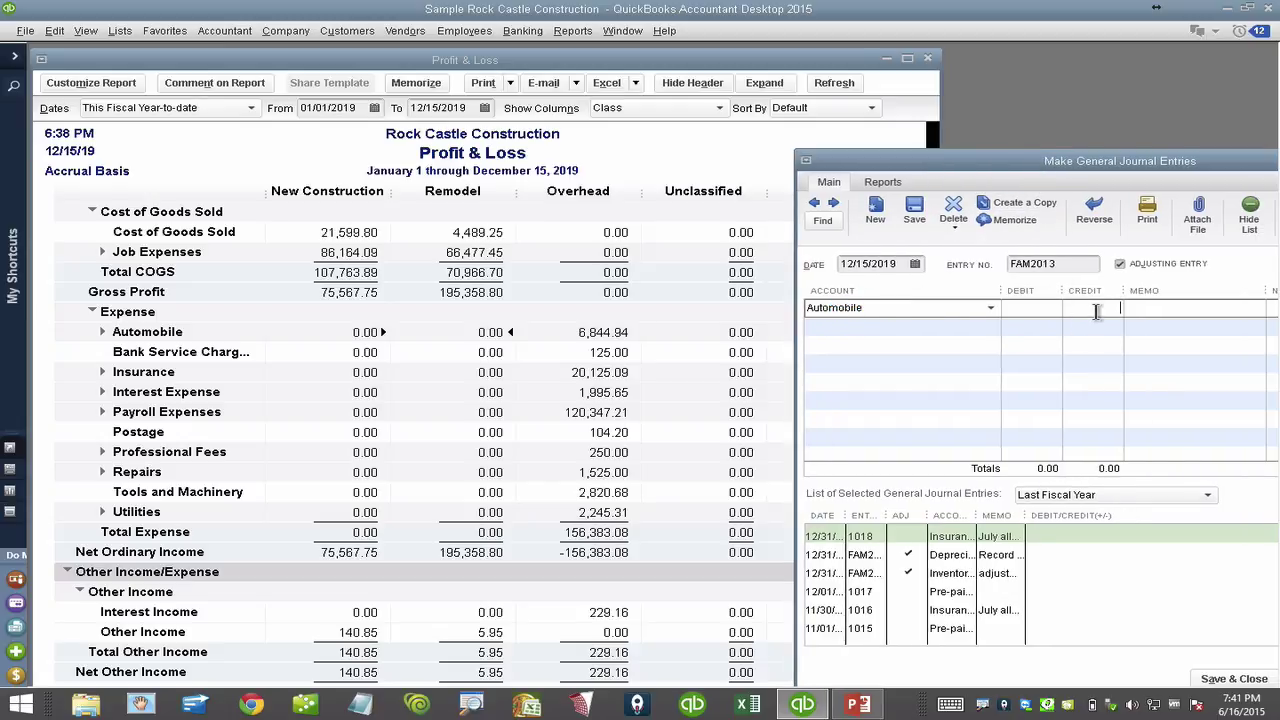
{"action": "type", "text": "6,"}
{"action": "type", "text": "844.94"}
Add Automobile debit lines for 40% (6,844.94*.4 = 2,737.98) and the remaining balance
{"action": "left_click", "coordinate": [913, 328]}
{"action": "type", "text": "Auto"}
{"action": "key", "text": "Tab"}
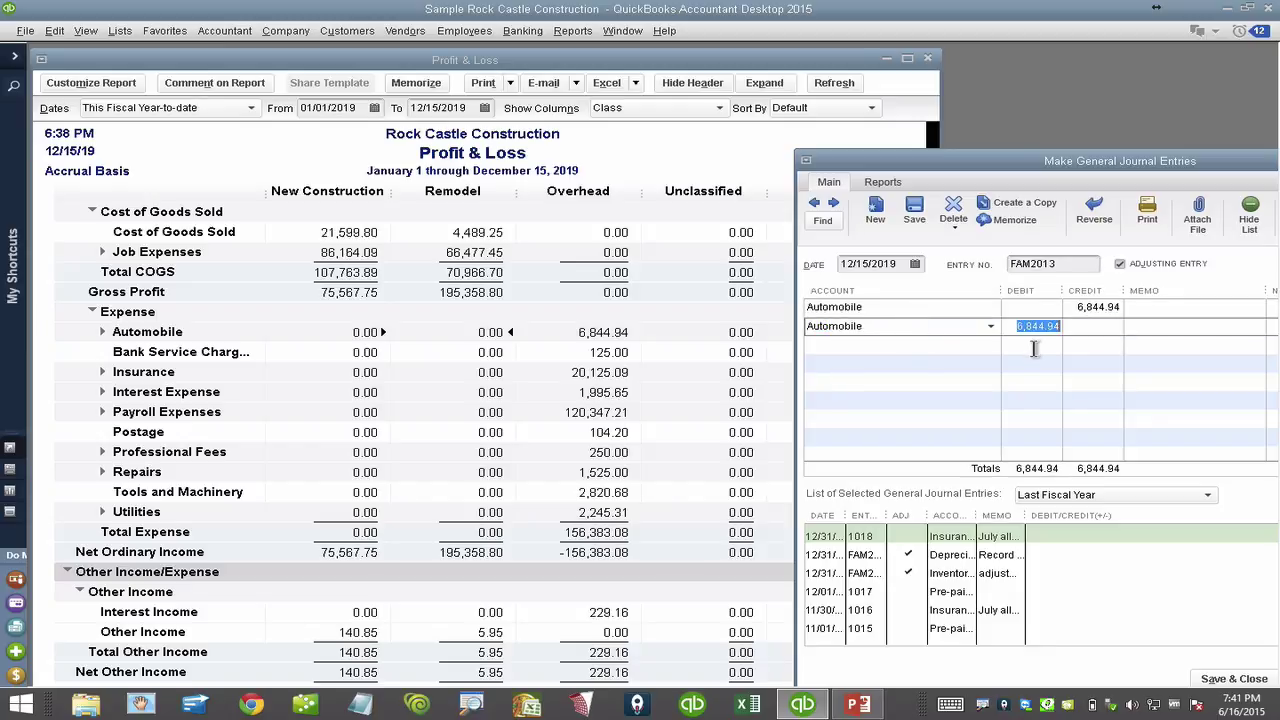
{"action": "left_click", "coordinate": [1058, 330]}
{"action": "type", "text": "*"}
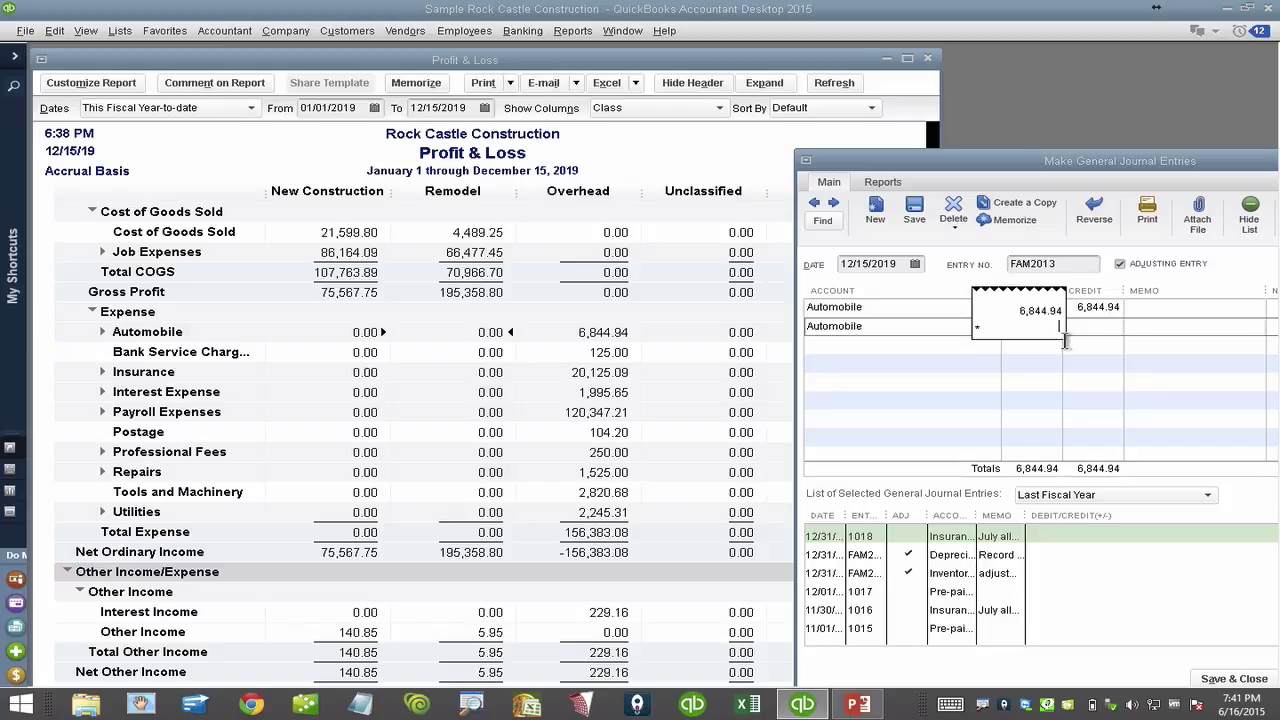
{"action": "type", "text": ".4"}
{"action": "key", "text": "Return"}
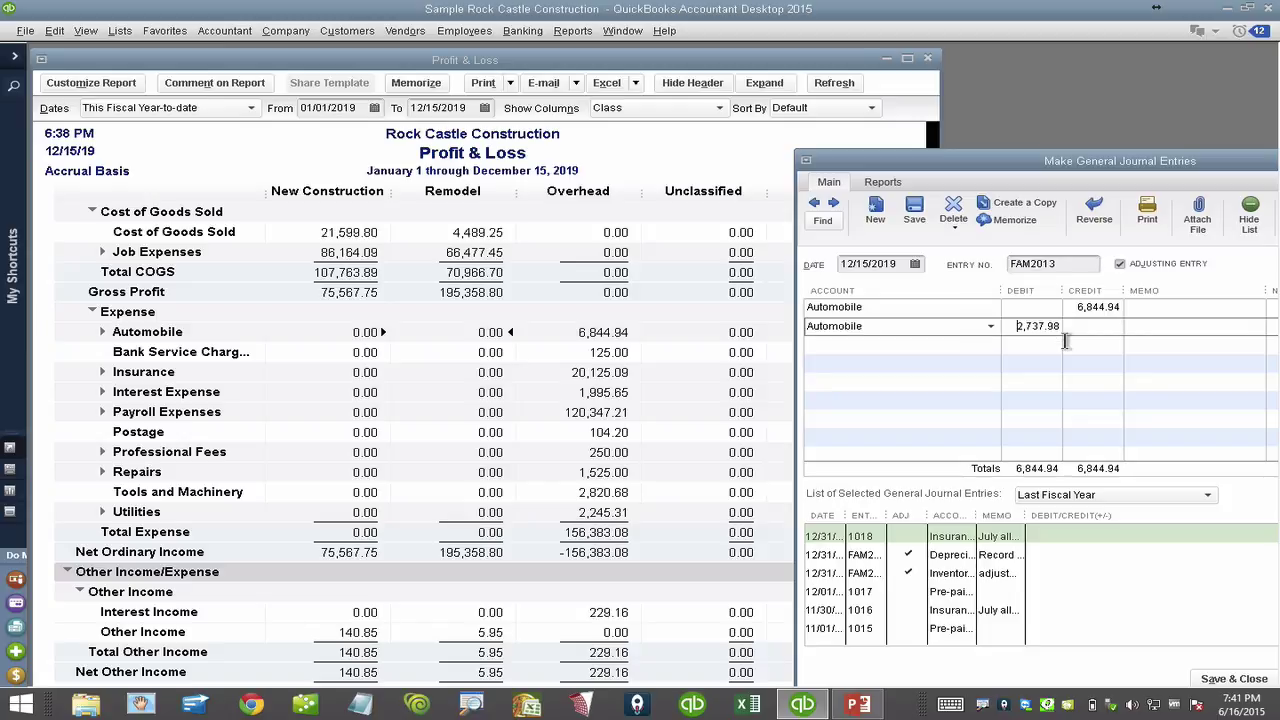
{"action": "key", "text": "Tab"}
{"action": "key", "text": "Tab"}
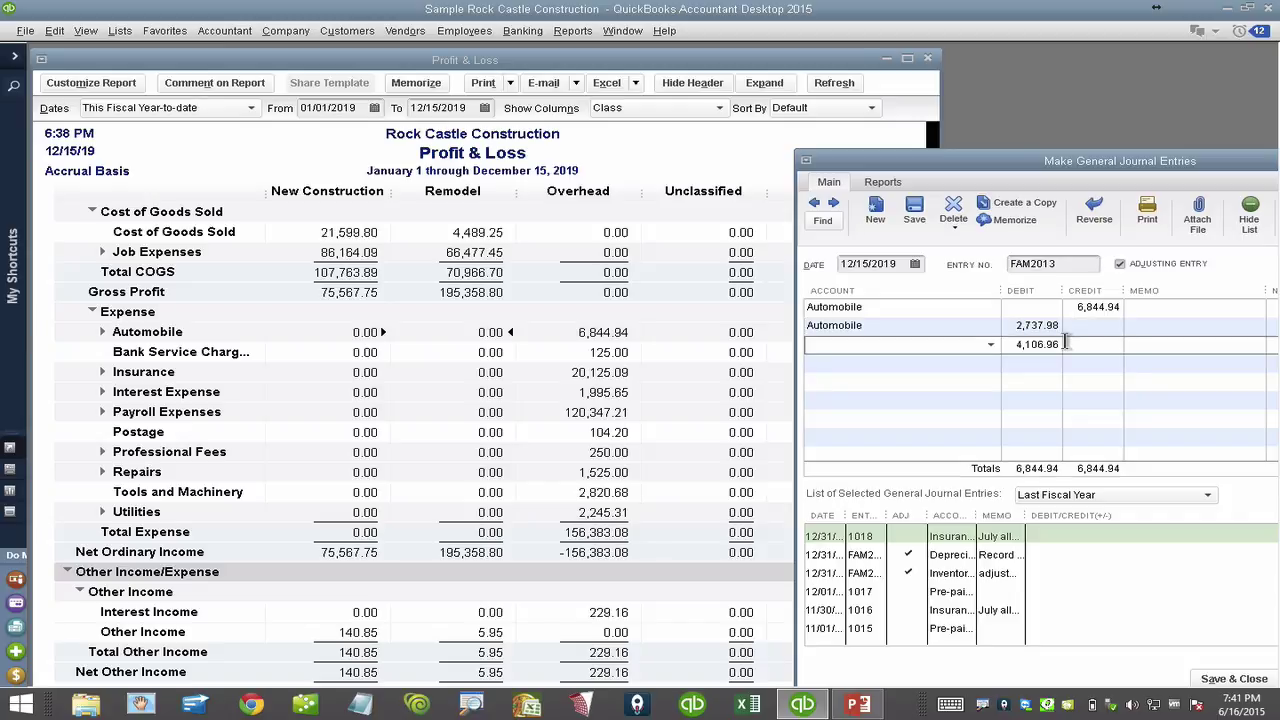
{"action": "type", "text": "Automobile"}
{"action": "key", "text": "Tab"}
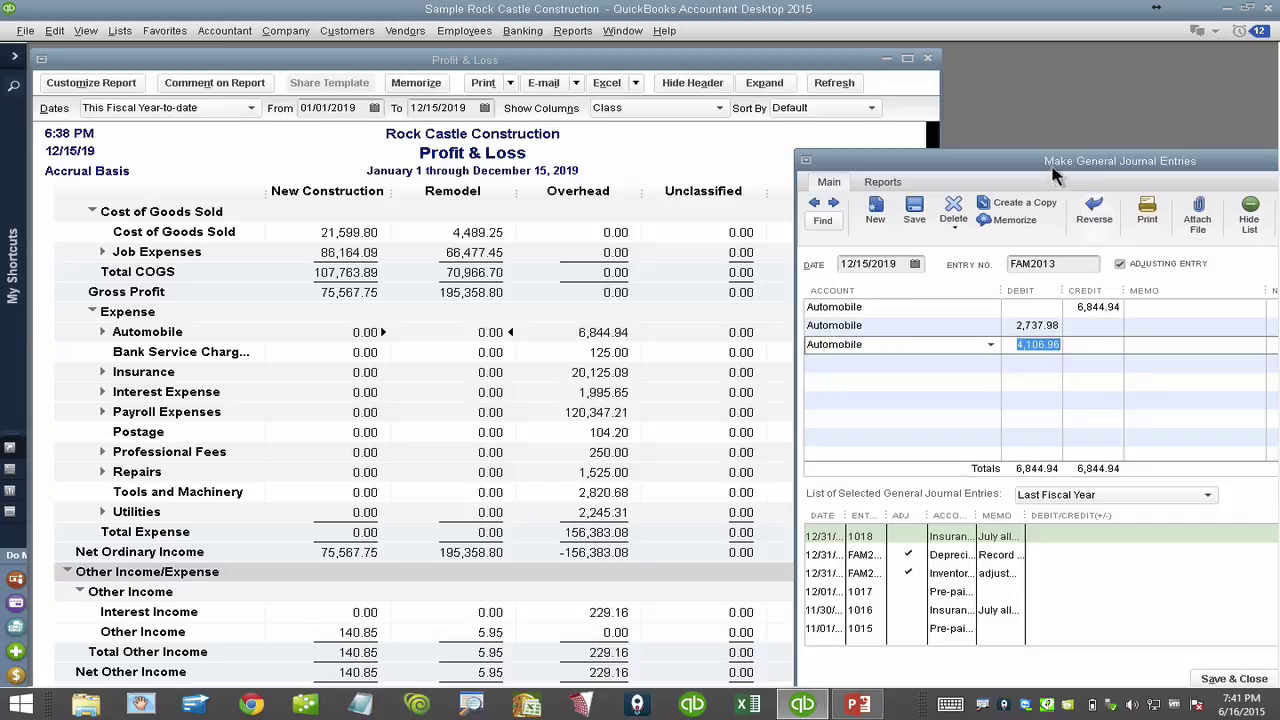
Assign classes Overhead, New Construction and Overhead to the three journal lines
{"action": "left_click_drag", "start_coordinate": [1010, 167], "coordinate": [650, 144]}
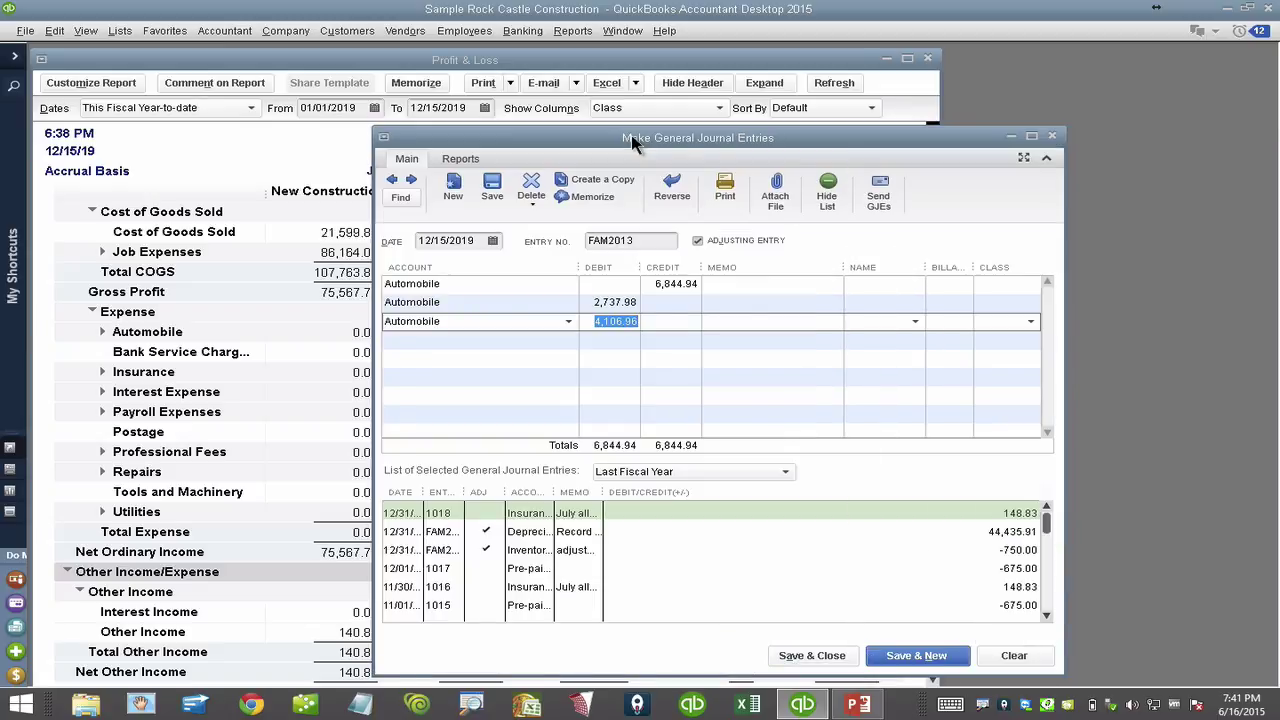
{"action": "left_click", "coordinate": [1090, 283]}
{"action": "left_click", "coordinate": [1093, 284]}
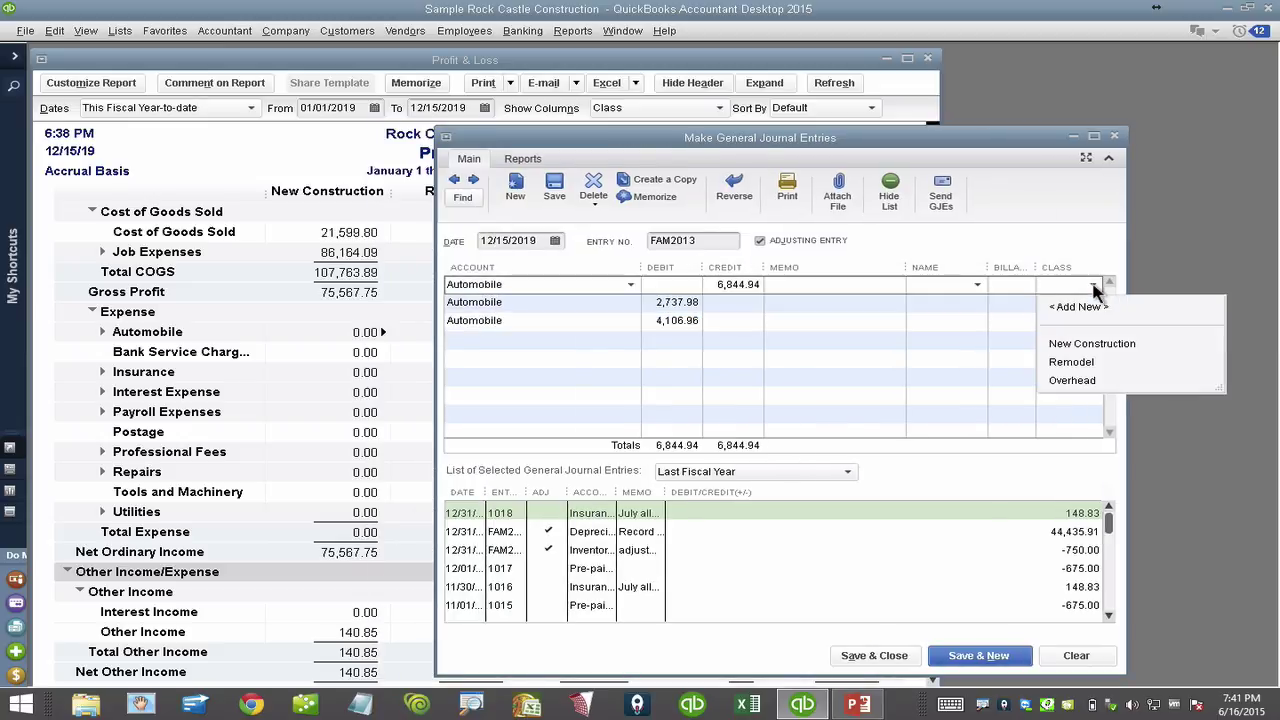
{"action": "left_click", "coordinate": [1072, 381]}
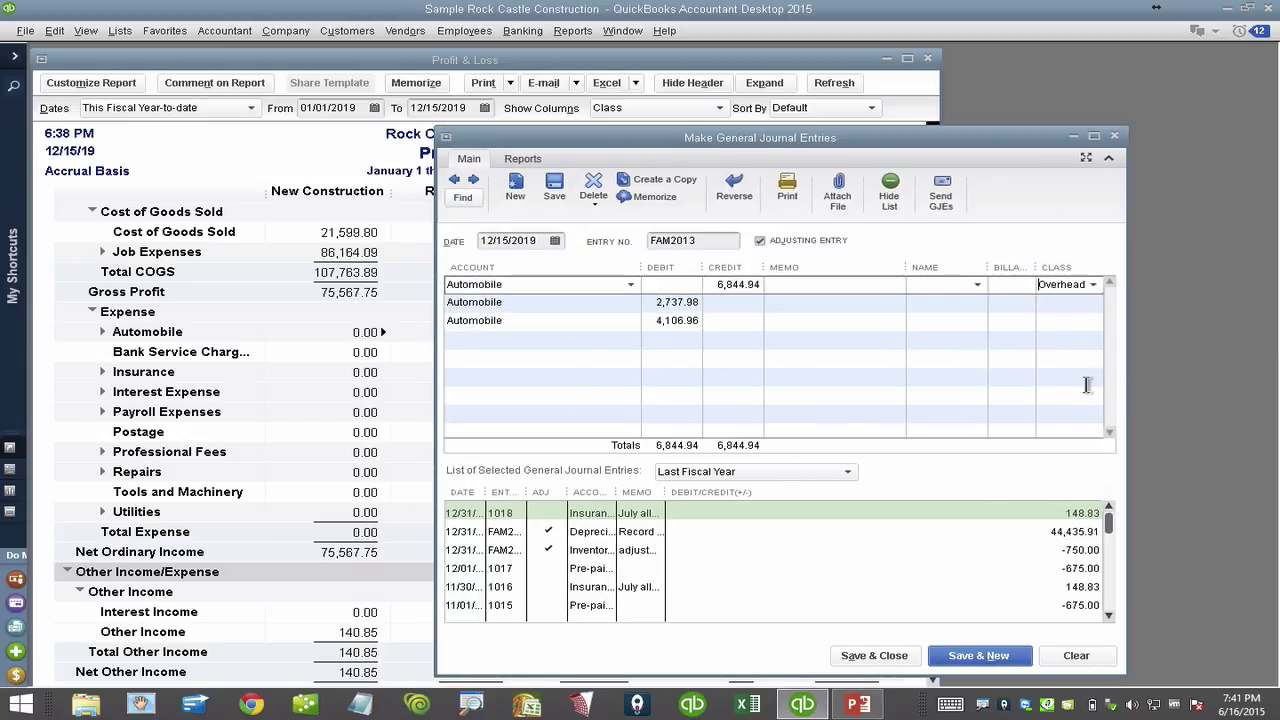
{"action": "left_click", "coordinate": [1096, 303]}
{"action": "left_click", "coordinate": [1095, 303]}
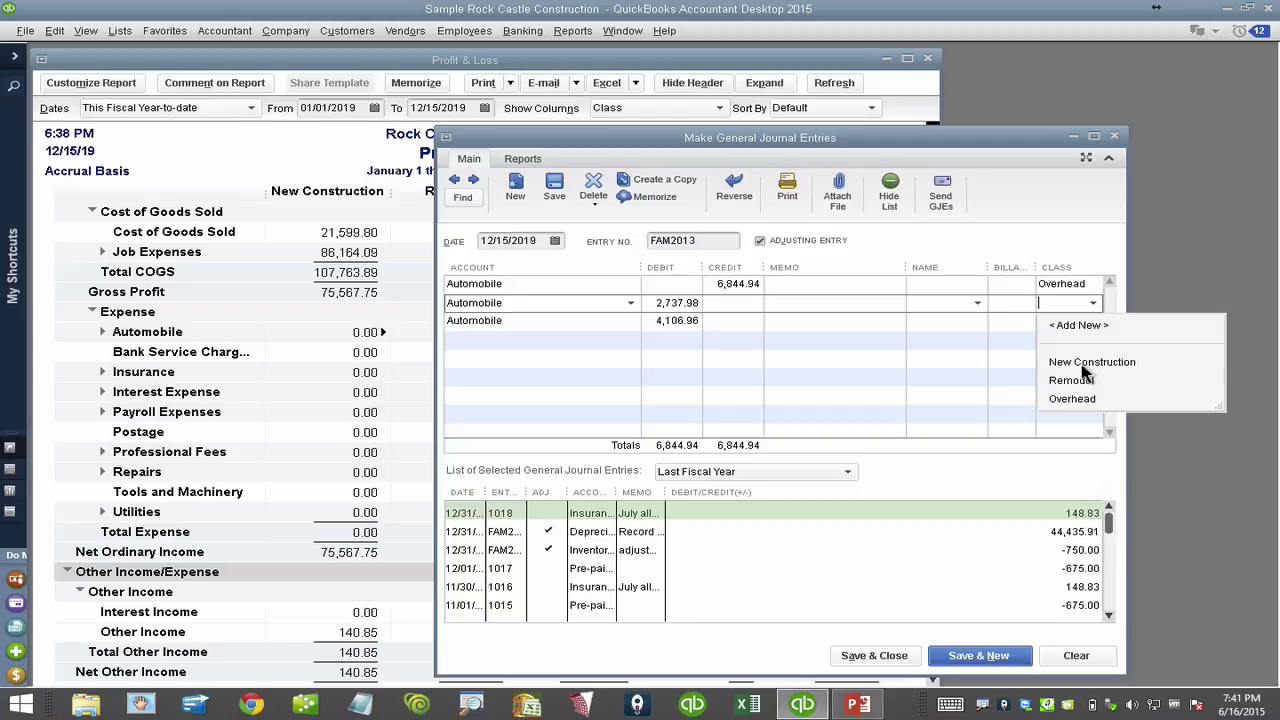
{"action": "left_click", "coordinate": [1083, 365]}
{"action": "left_click", "coordinate": [1093, 321]}
{"action": "left_click", "coordinate": [1093, 321]}
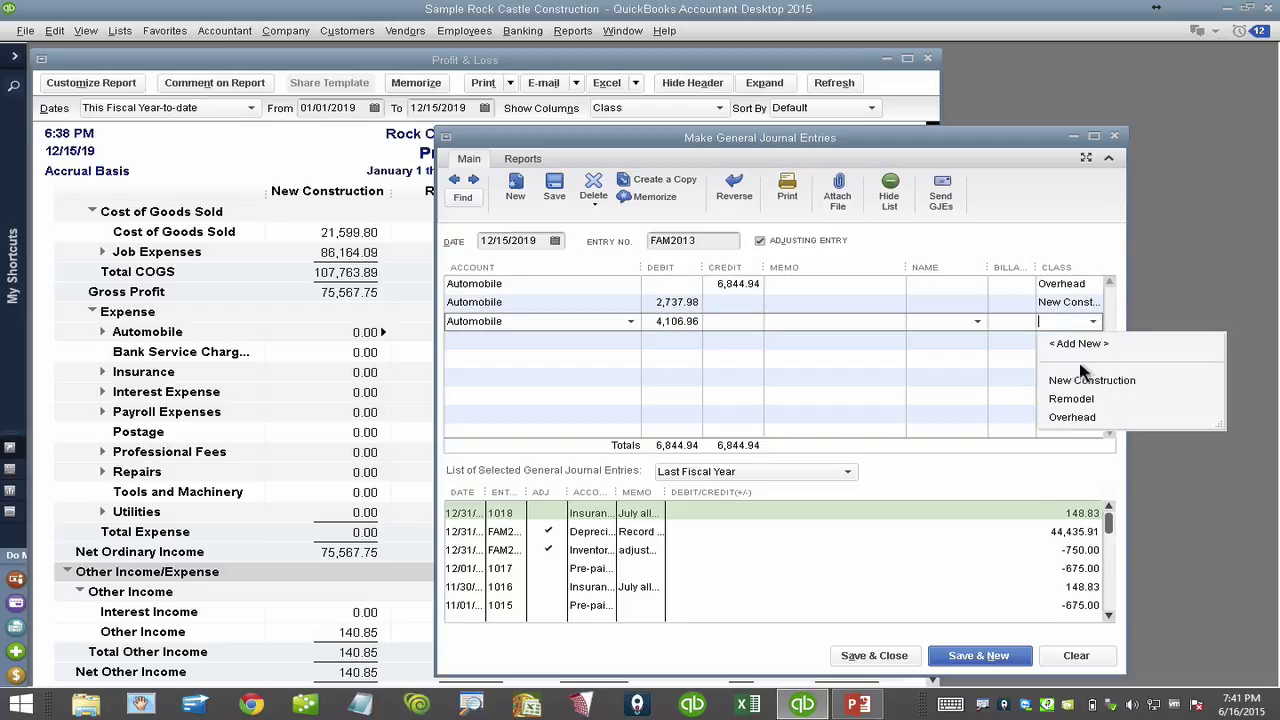
{"action": "left_click", "coordinate": [1080, 420]}
Save the allocation journal entry and bring the Profit & Loss report forward to check it
{"action": "left_click_drag", "start_coordinate": [906, 266], "coordinate": [813, 264]}
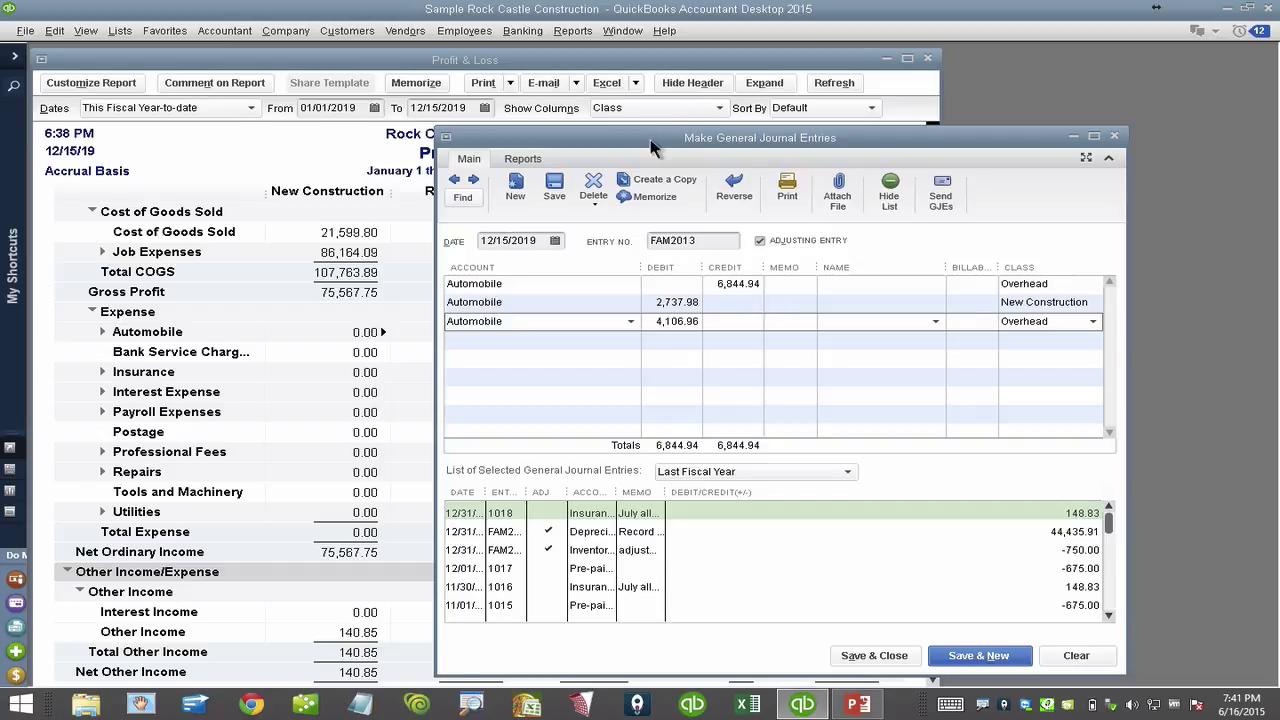
{"action": "left_click_drag", "start_coordinate": [650, 139], "coordinate": [886, 133]}
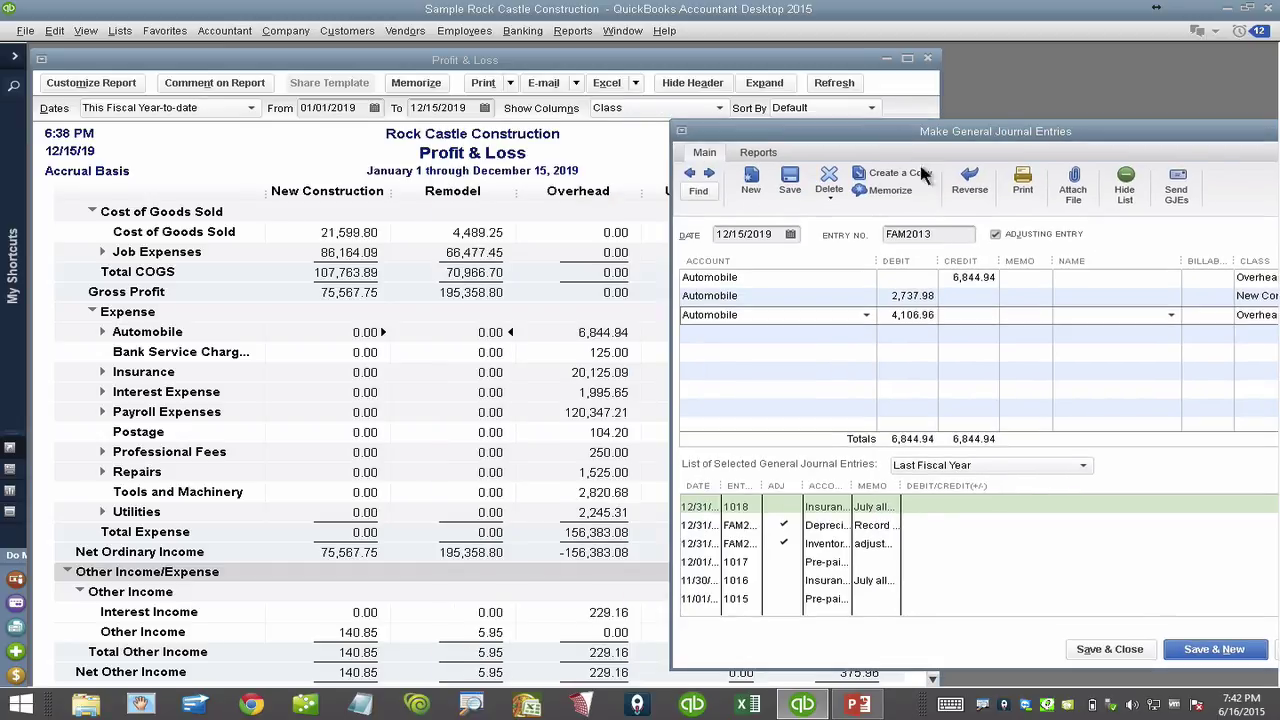
{"action": "left_click", "coordinate": [790, 181]}
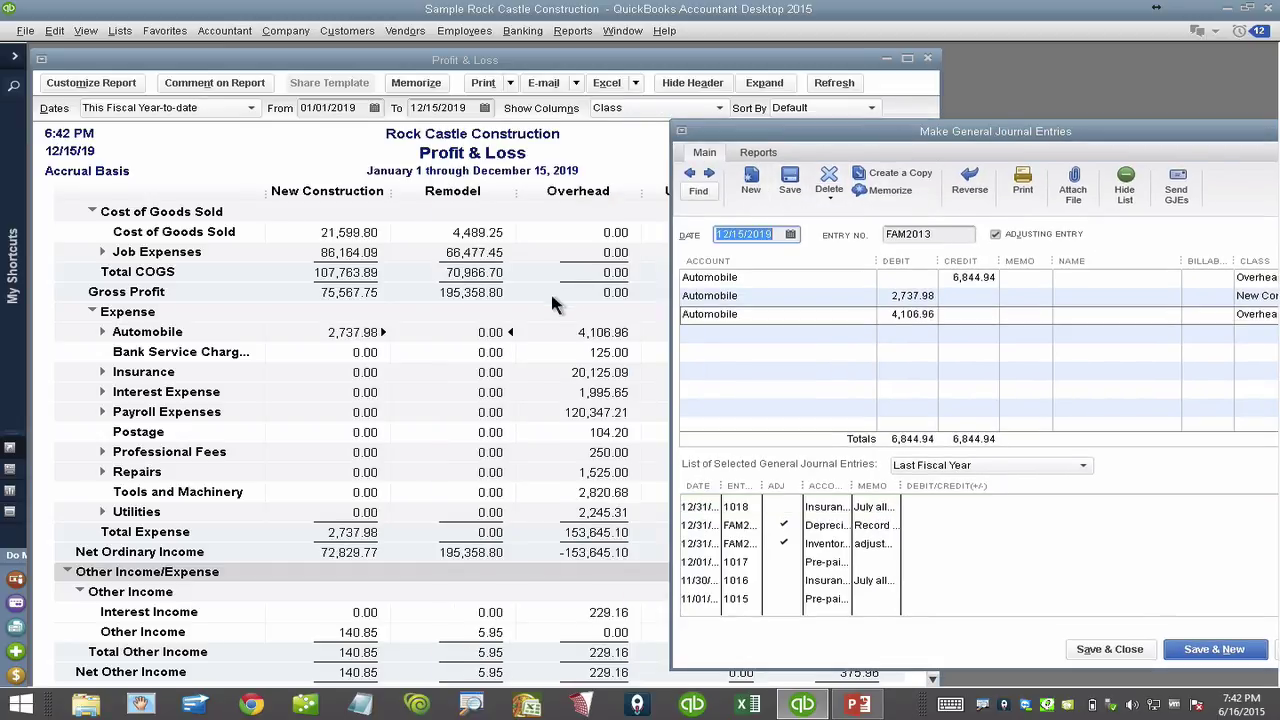
{"action": "left_click", "coordinate": [546, 304]}
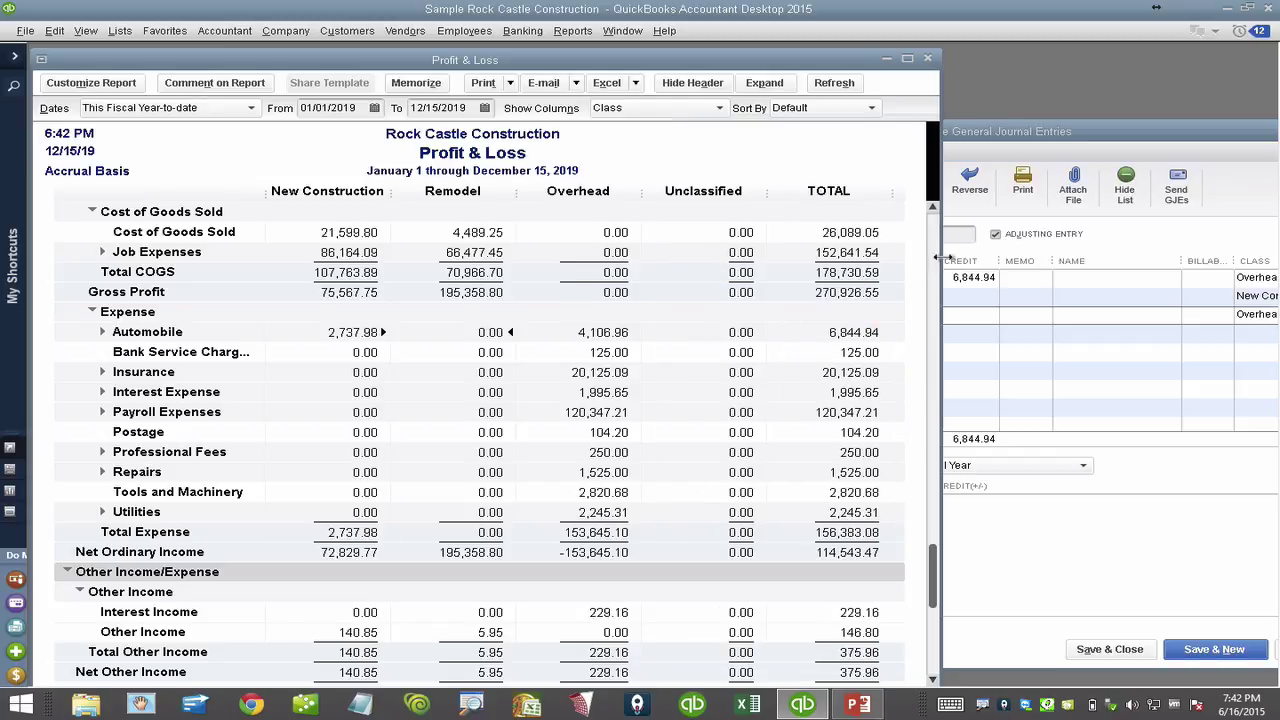
Change the third journal line's class from Overhead to Remodel
{"action": "left_click", "coordinate": [1043, 133]}
{"action": "left_click_drag", "start_coordinate": [1043, 133], "coordinate": [775, 120]}
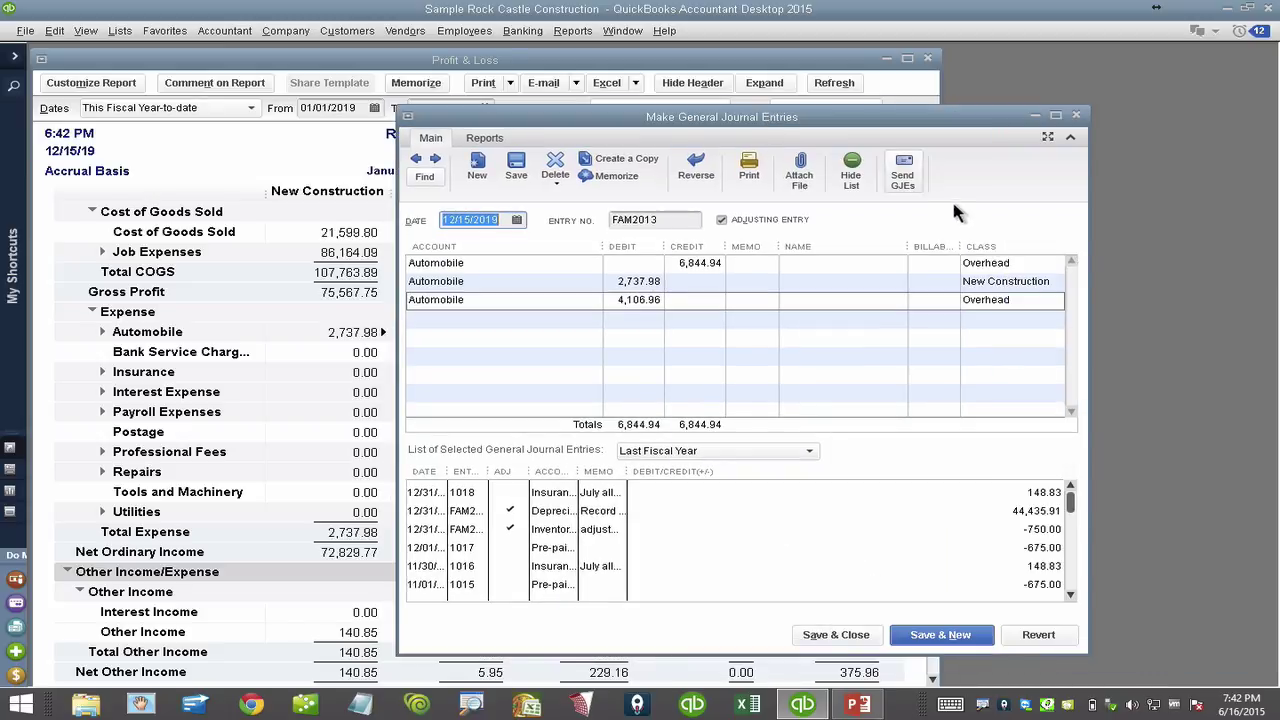
{"action": "left_click", "coordinate": [1030, 264]}
{"action": "left_click", "coordinate": [1048, 283]}
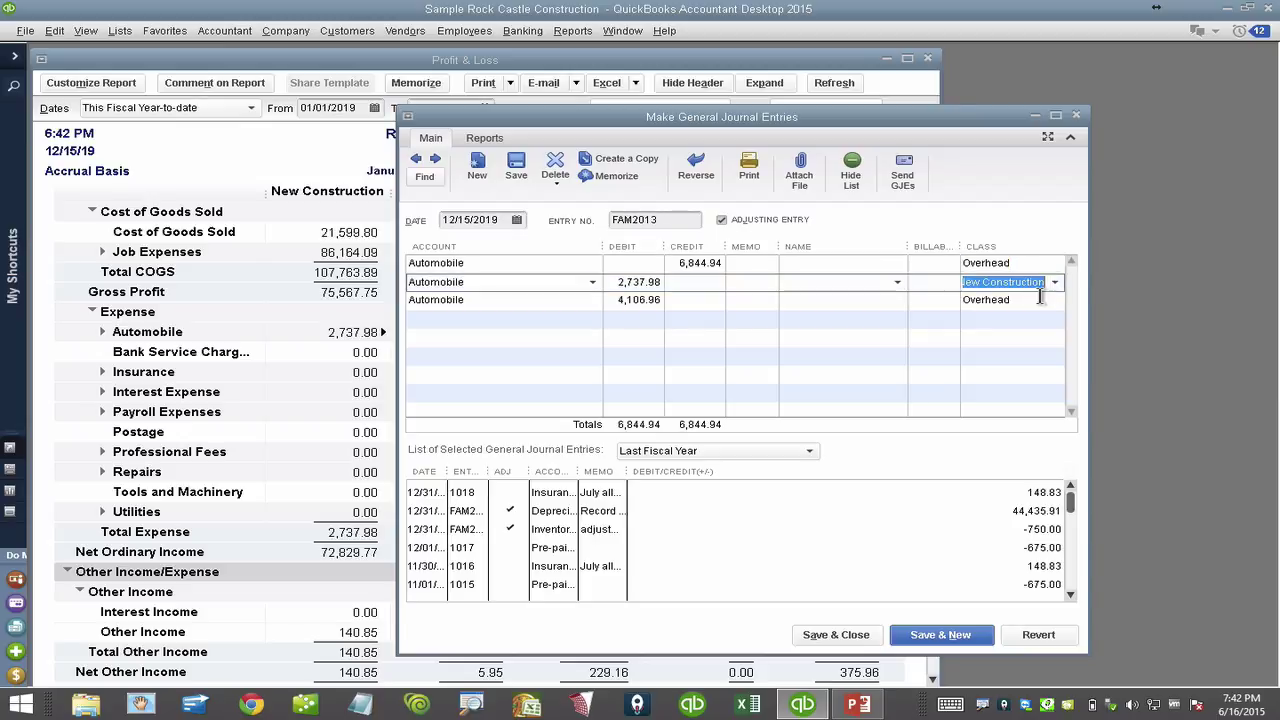
{"action": "left_click", "coordinate": [1040, 300]}
{"action": "left_click", "coordinate": [1055, 300]}
{"action": "left_click", "coordinate": [1000, 373]}
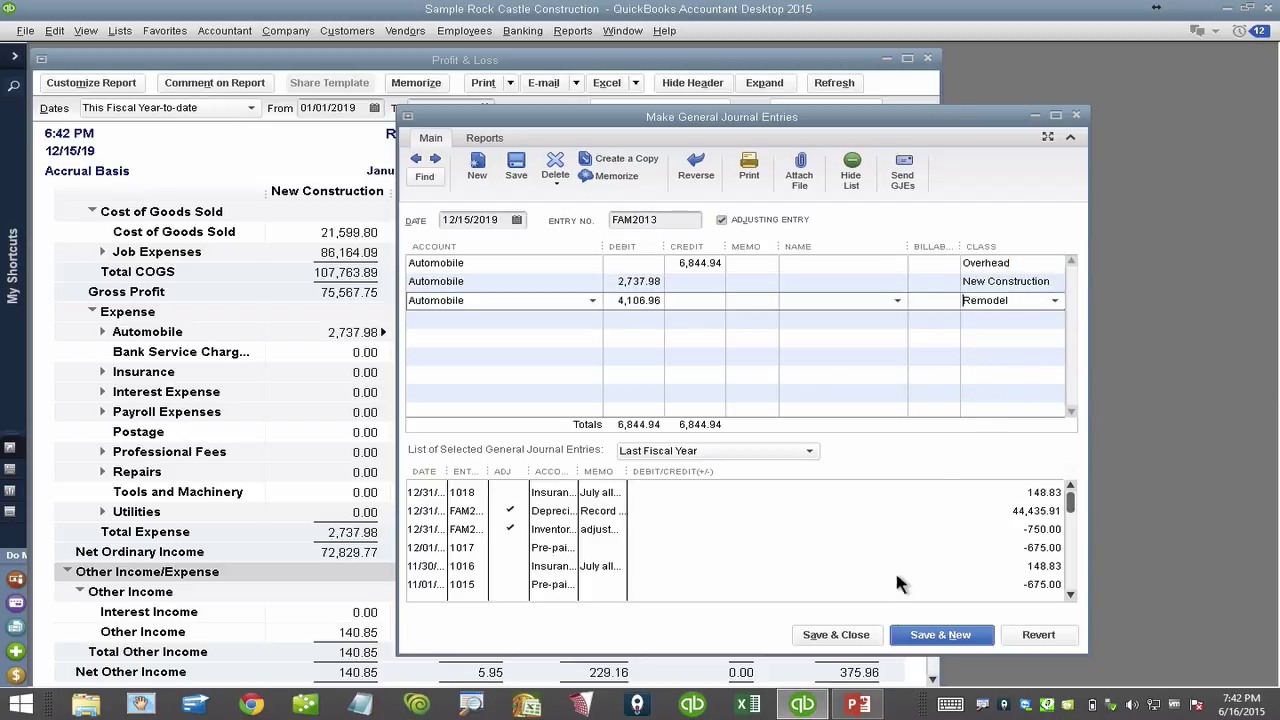
Save the changed entry, confirm recording it, and review the P&L's Automobile amounts
{"action": "left_click", "coordinate": [507, 163]}
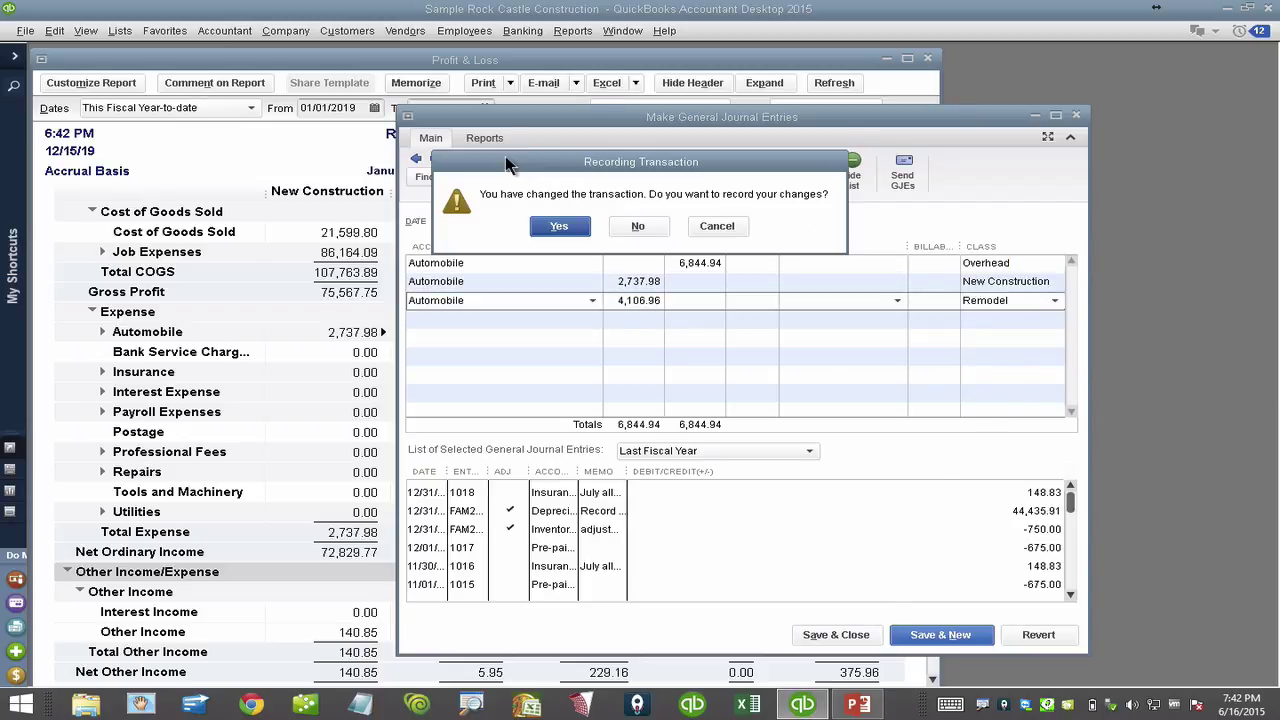
{"action": "left_click", "coordinate": [558, 226]}
{"action": "left_click", "coordinate": [301, 148]}
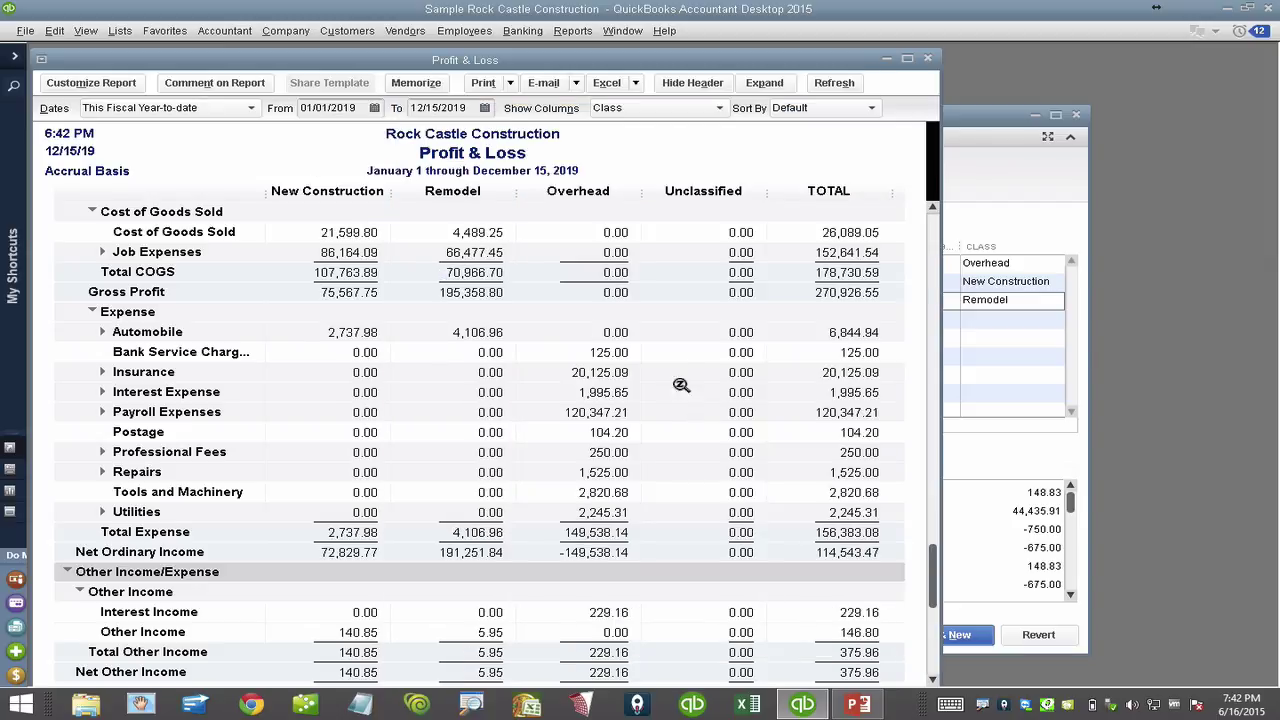
{"action": "left_click", "coordinate": [619, 337]}
{"action": "left_click", "coordinate": [350, 332]}
{"action": "left_click", "coordinate": [474, 328]}
{"action": "left_click_drag", "start_coordinate": [975, 120], "coordinate": [1083, 131]}
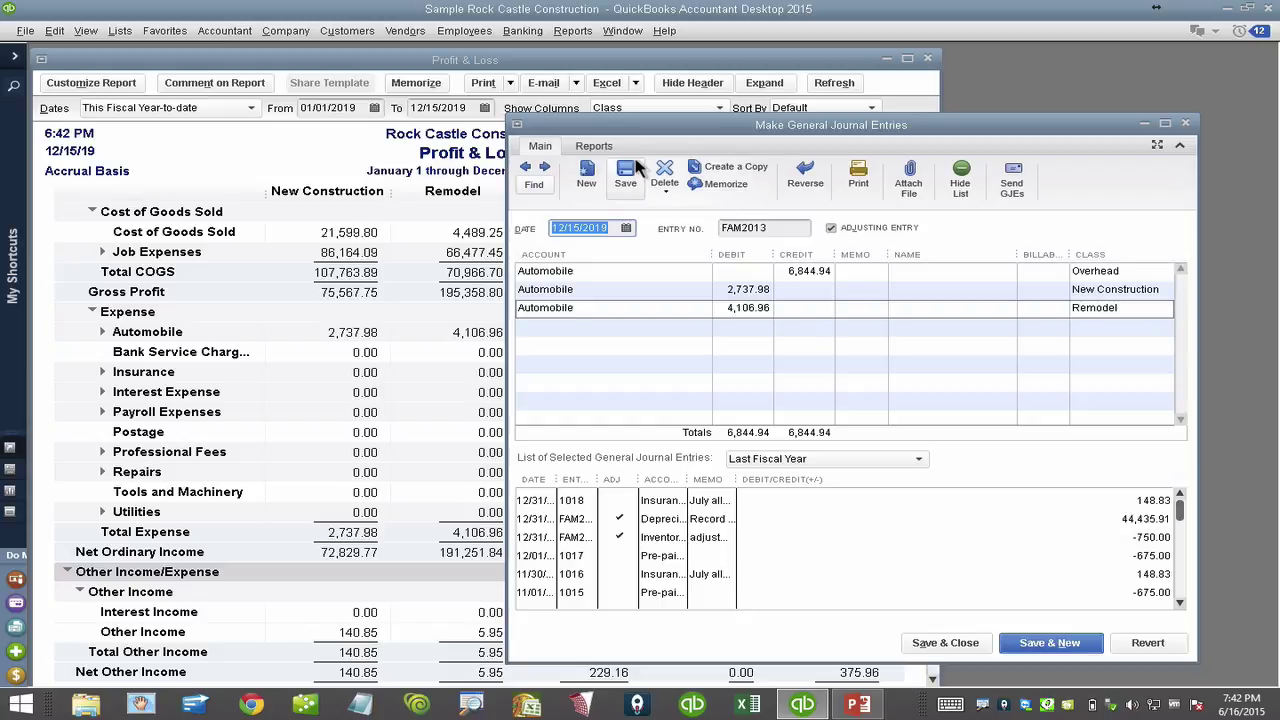
Delete the Automobile allocation journal entry and close the Make General Journal Entries window
{"action": "left_click", "coordinate": [665, 172]}
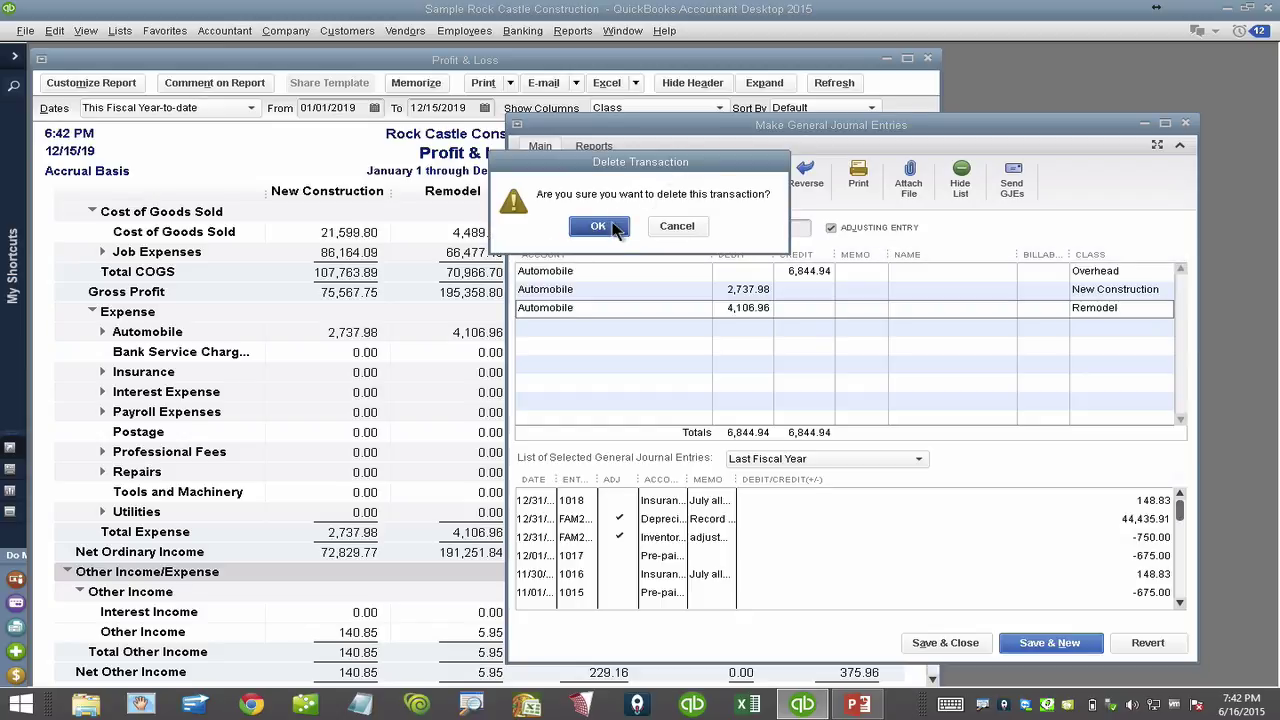
{"action": "left_click", "coordinate": [598, 226]}
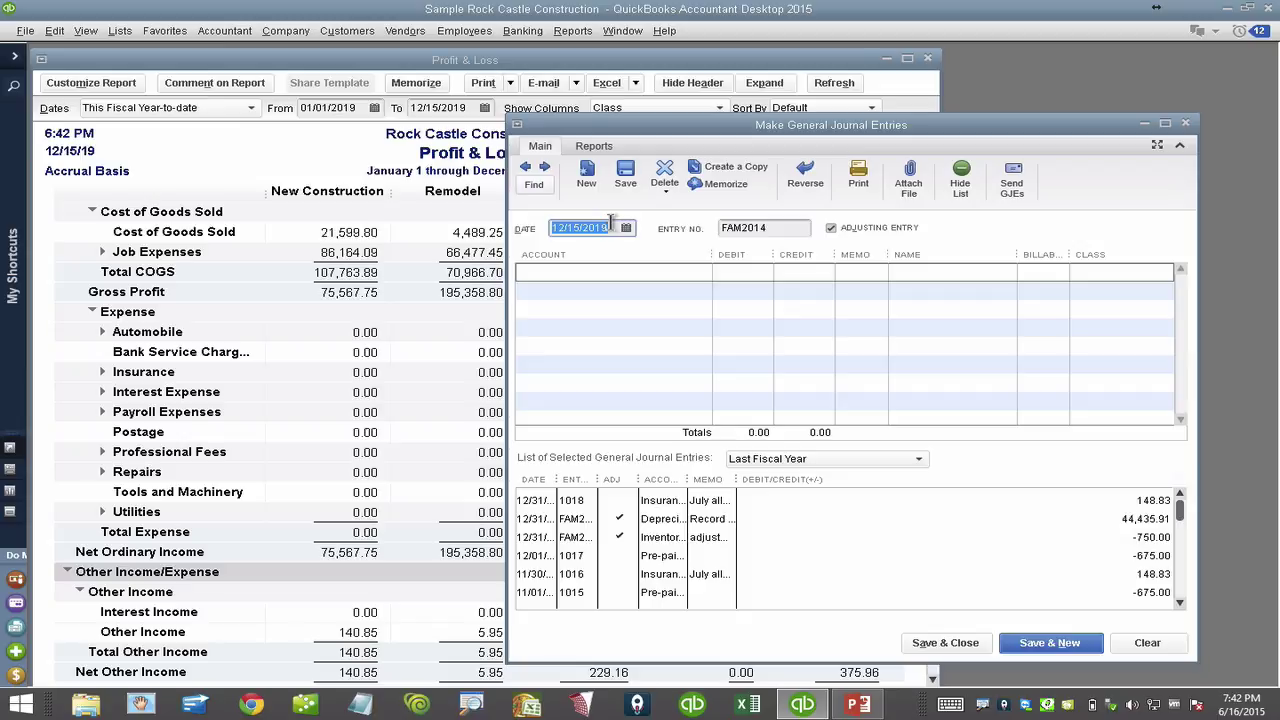
{"action": "double_click", "coordinate": [516, 126]}
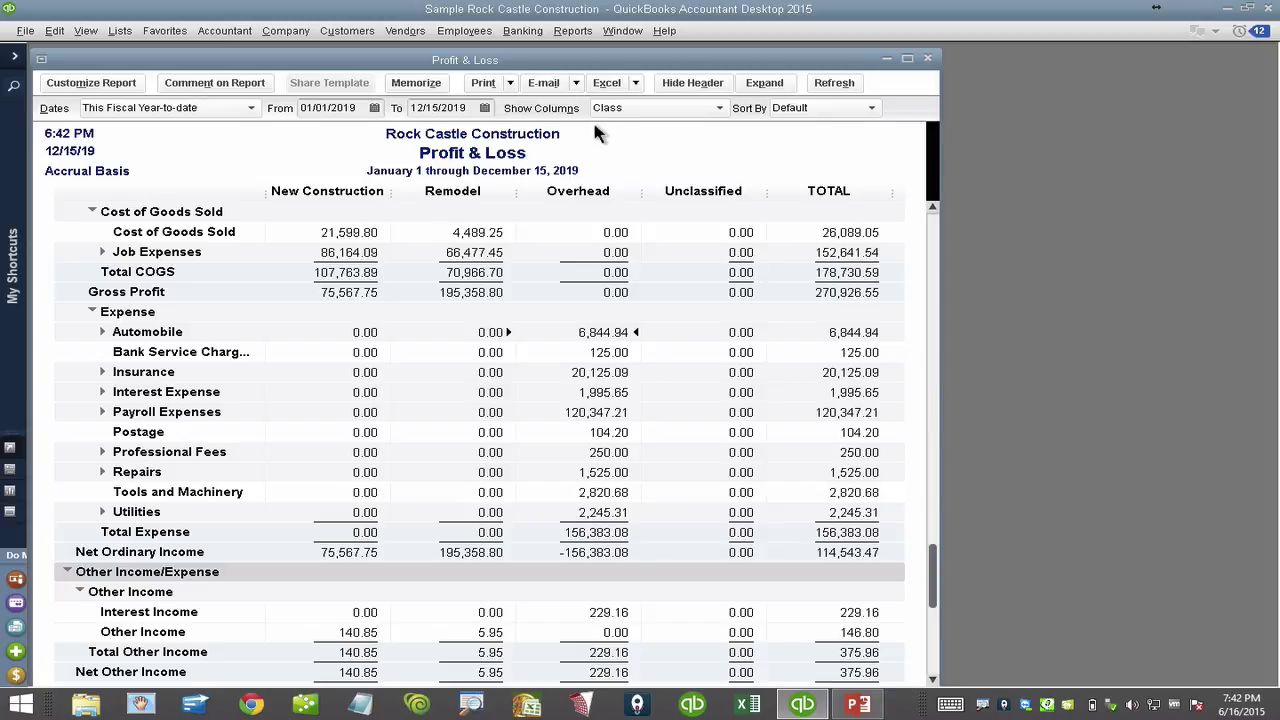
{"action": "left_click", "coordinate": [634, 84]}
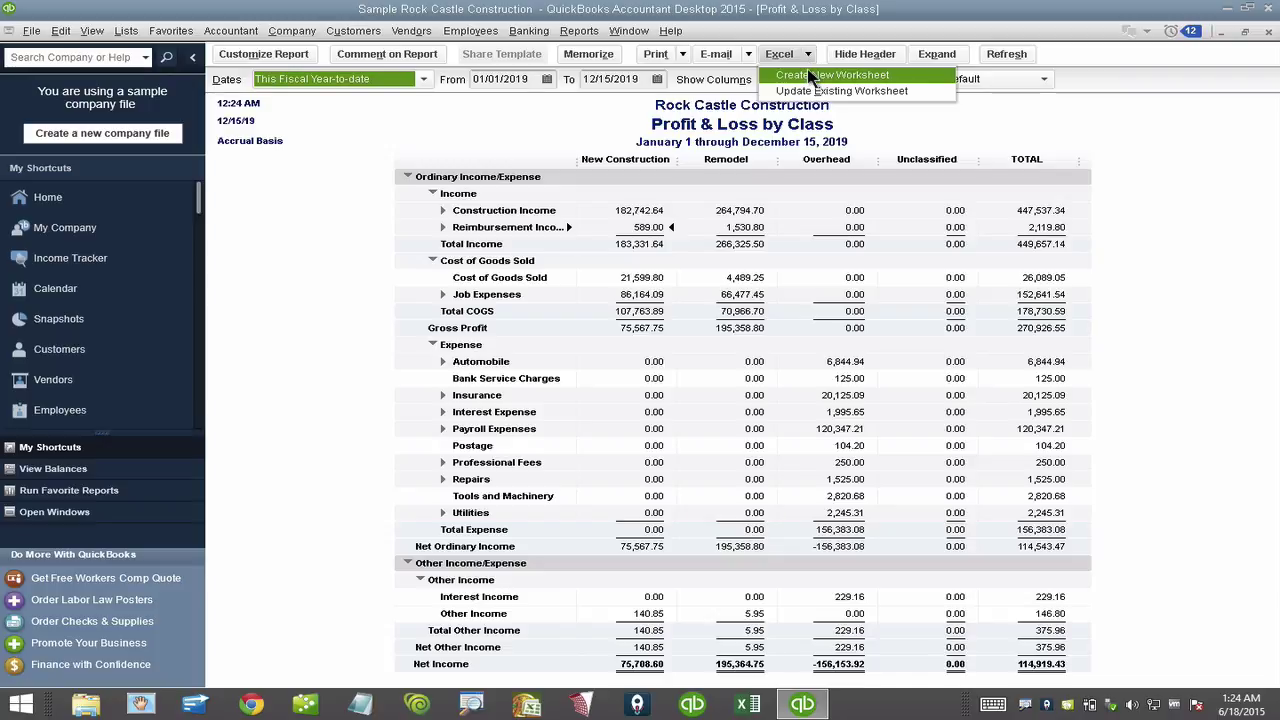
Export the Profit & Loss by Class via Create New Worksheet into a new workbook
{"action": "left_click", "coordinate": [811, 76]}
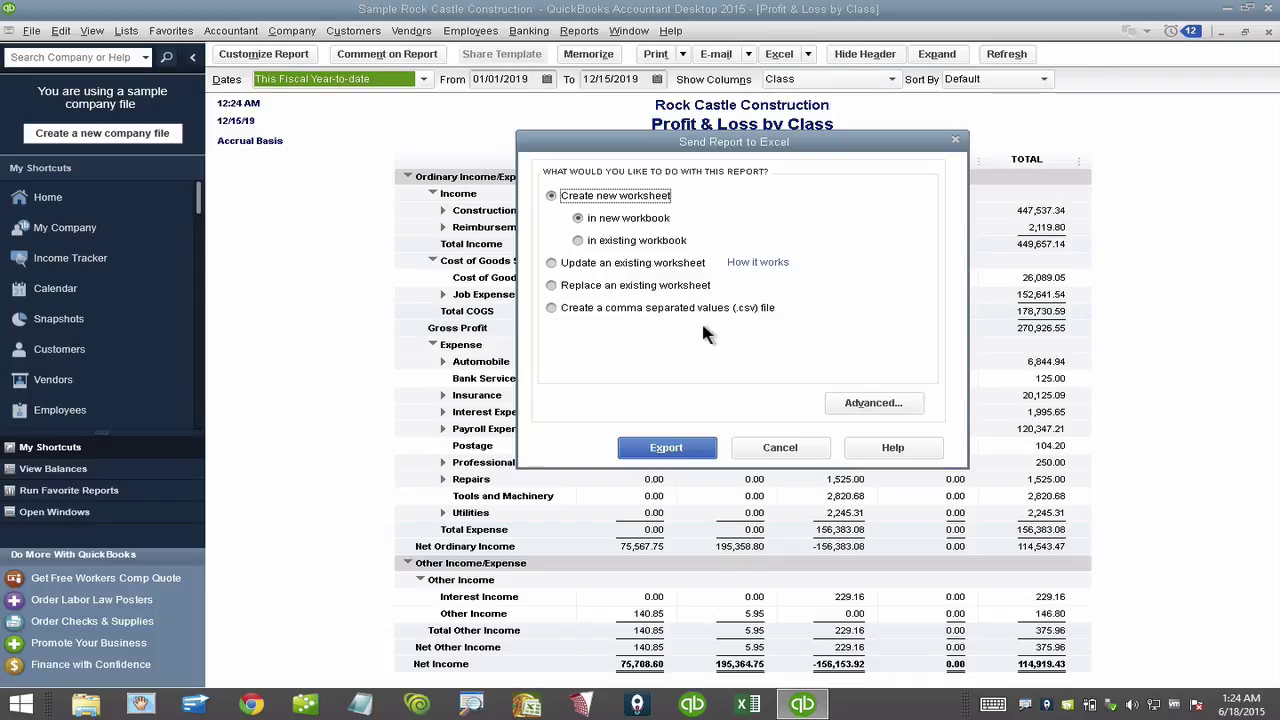
{"action": "left_click", "coordinate": [676, 444]}
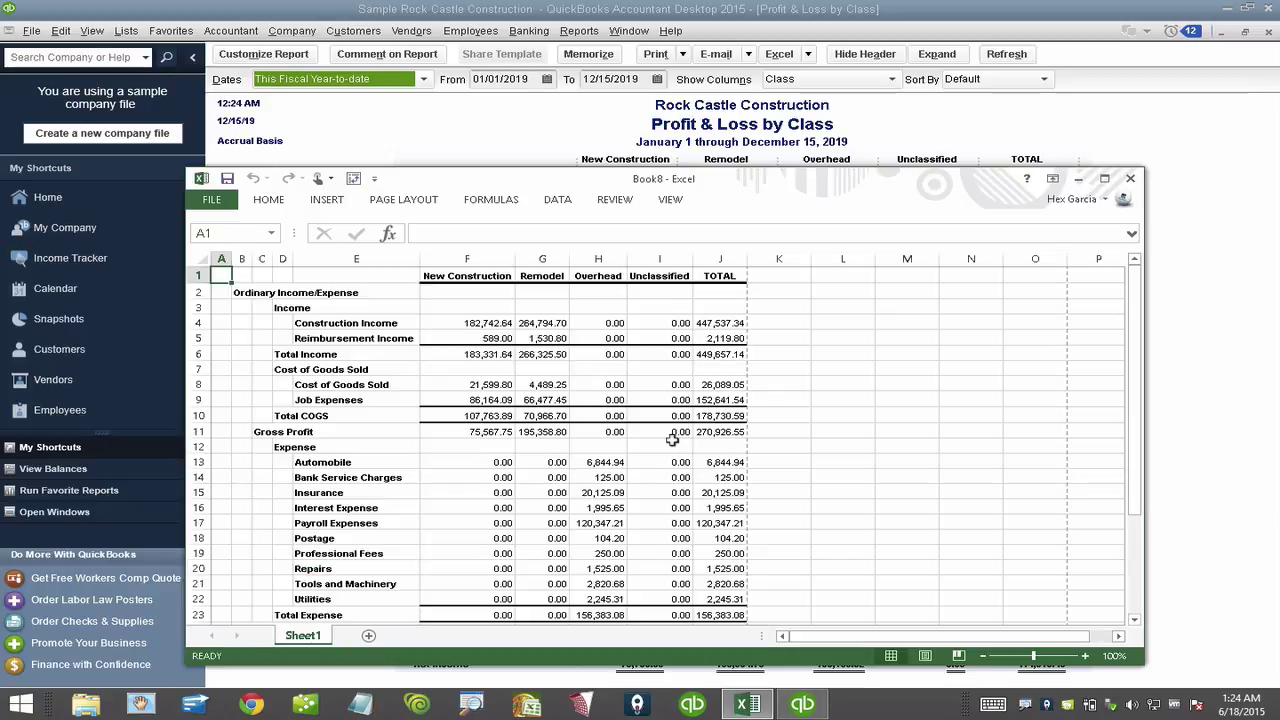
Maximize the exported workbook and inspect the Gross Profit and Total Income formulas
{"action": "left_click", "coordinate": [1104, 178]}
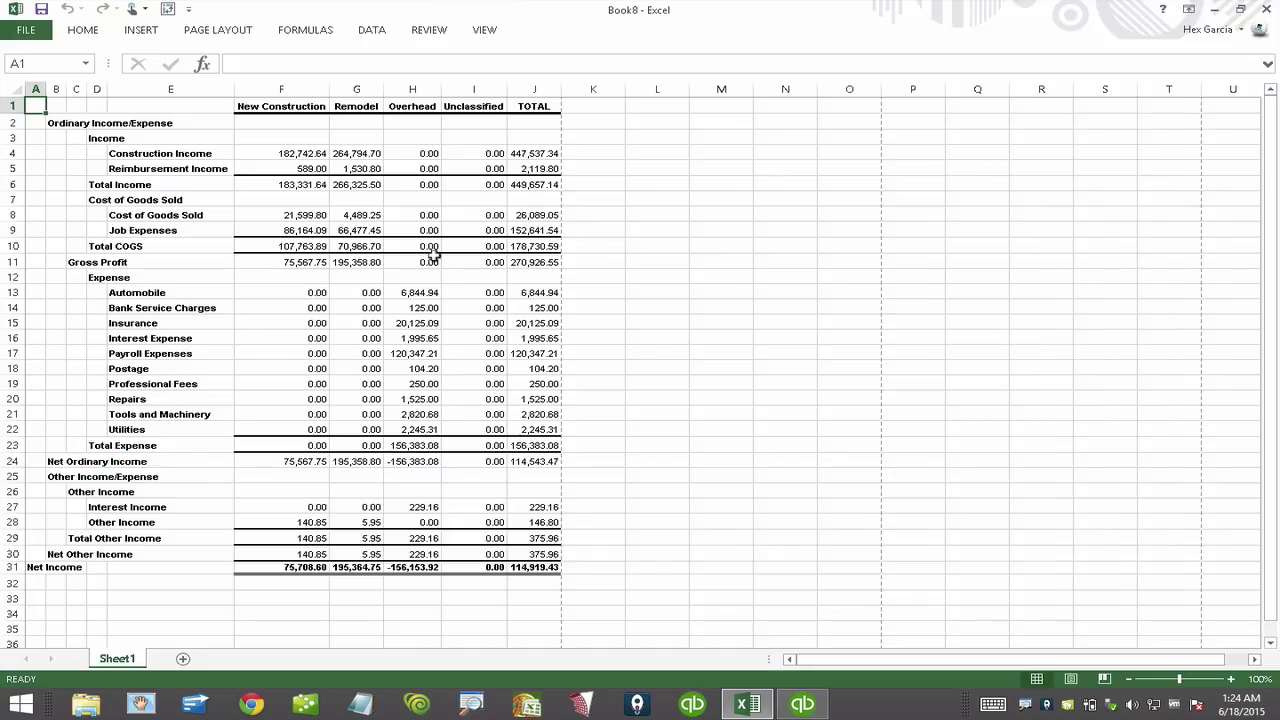
{"action": "left_click", "coordinate": [305, 265]}
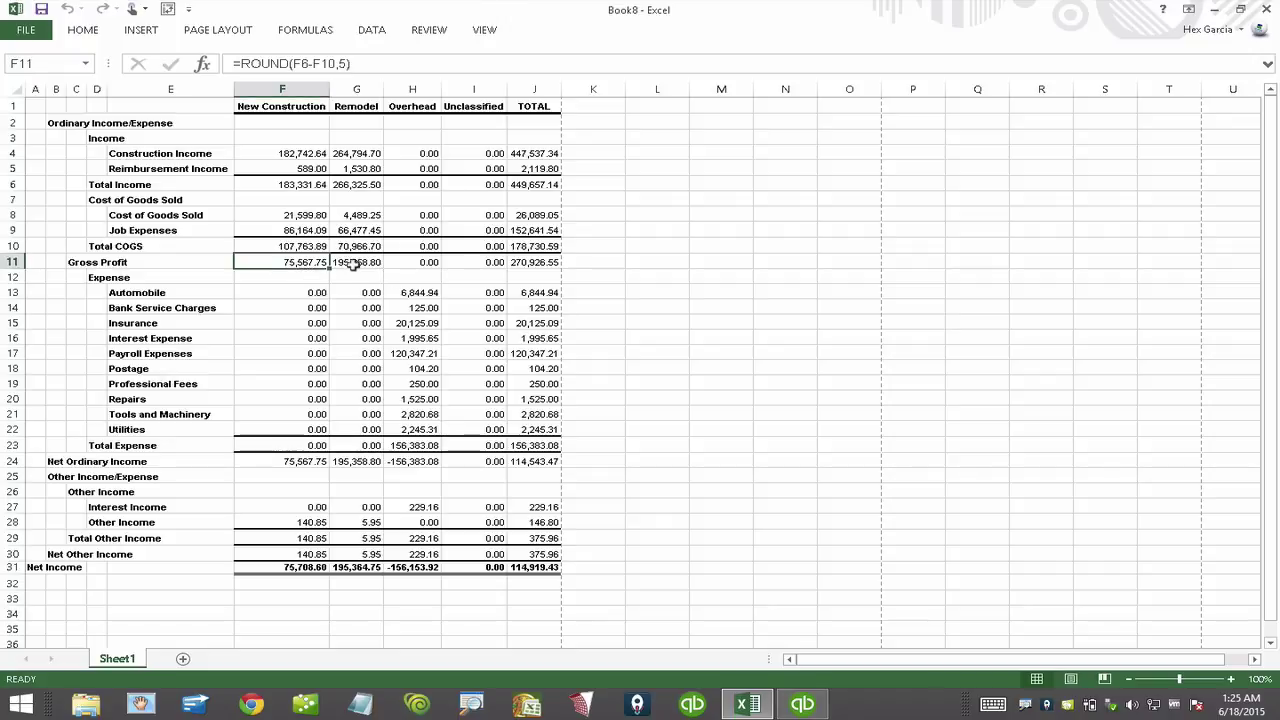
{"action": "left_click", "coordinate": [351, 263]}
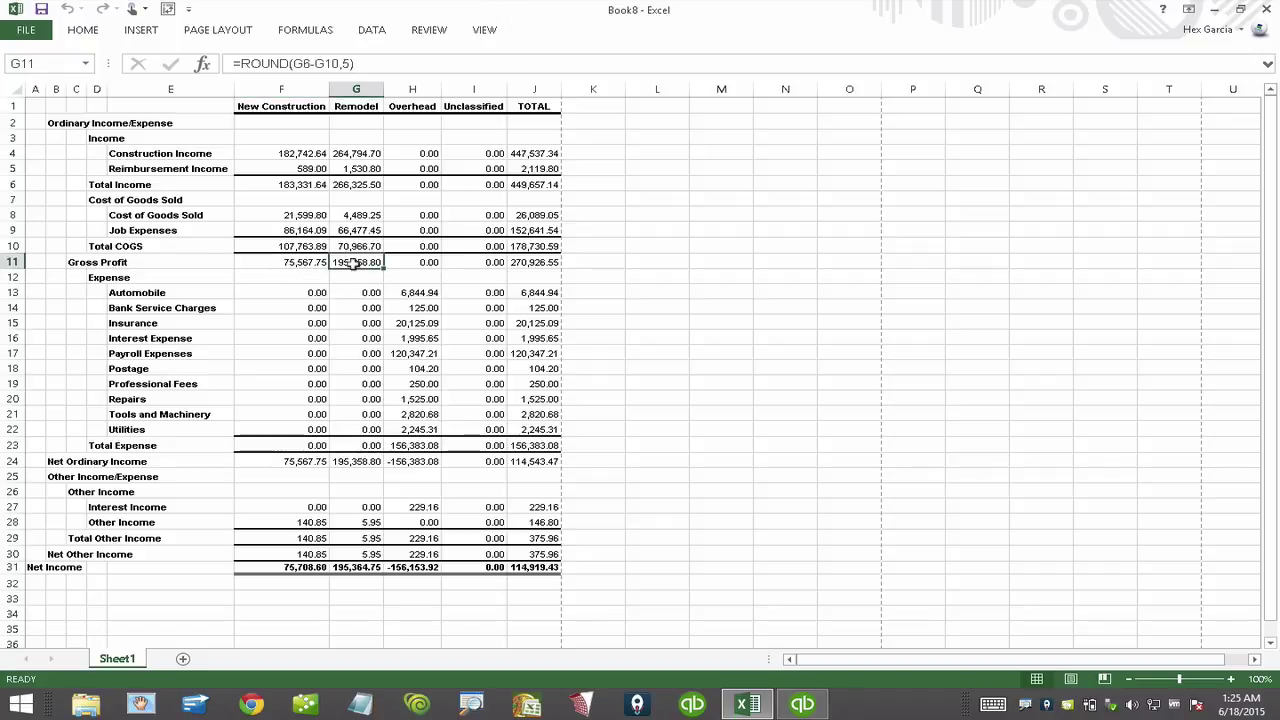
{"action": "left_click", "coordinate": [535, 263]}
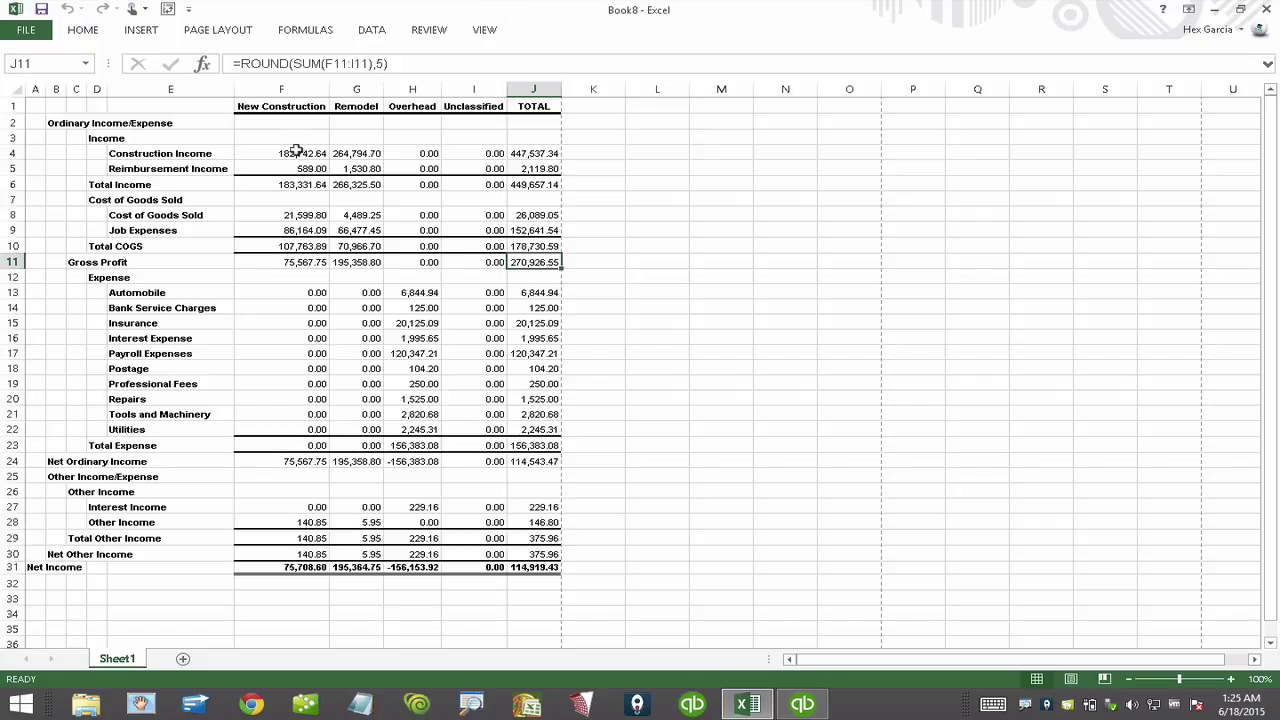
{"action": "left_click", "coordinate": [300, 186]}
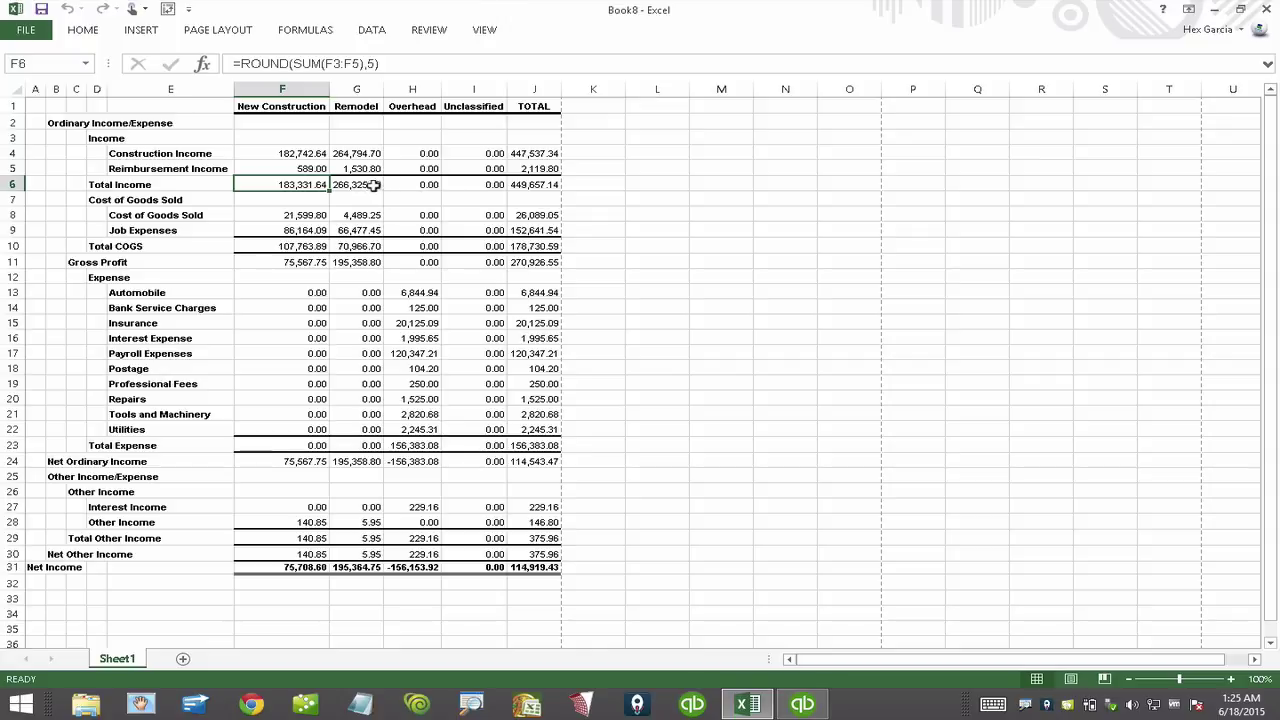
{"action": "left_click", "coordinate": [548, 186]}
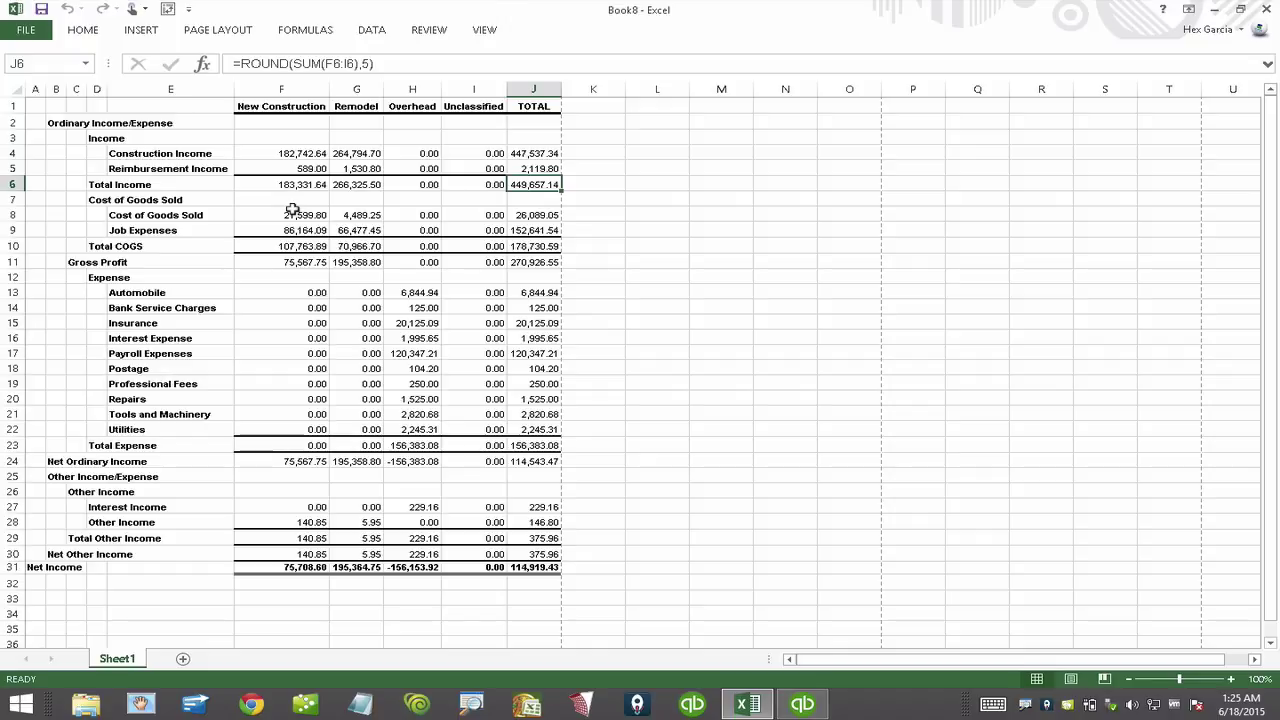
Select the whole sheet and set a custom 150% zoom
{"action": "left_click", "coordinate": [16, 92]}
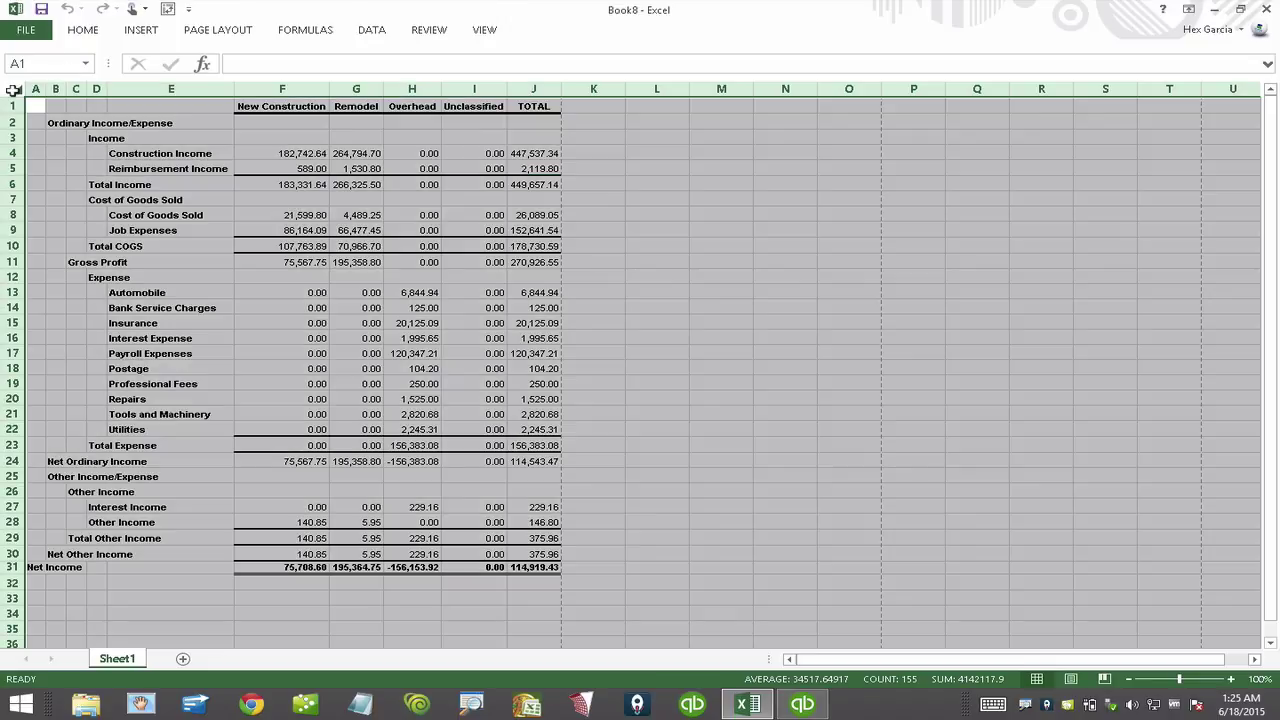
{"action": "left_click", "coordinate": [486, 34]}
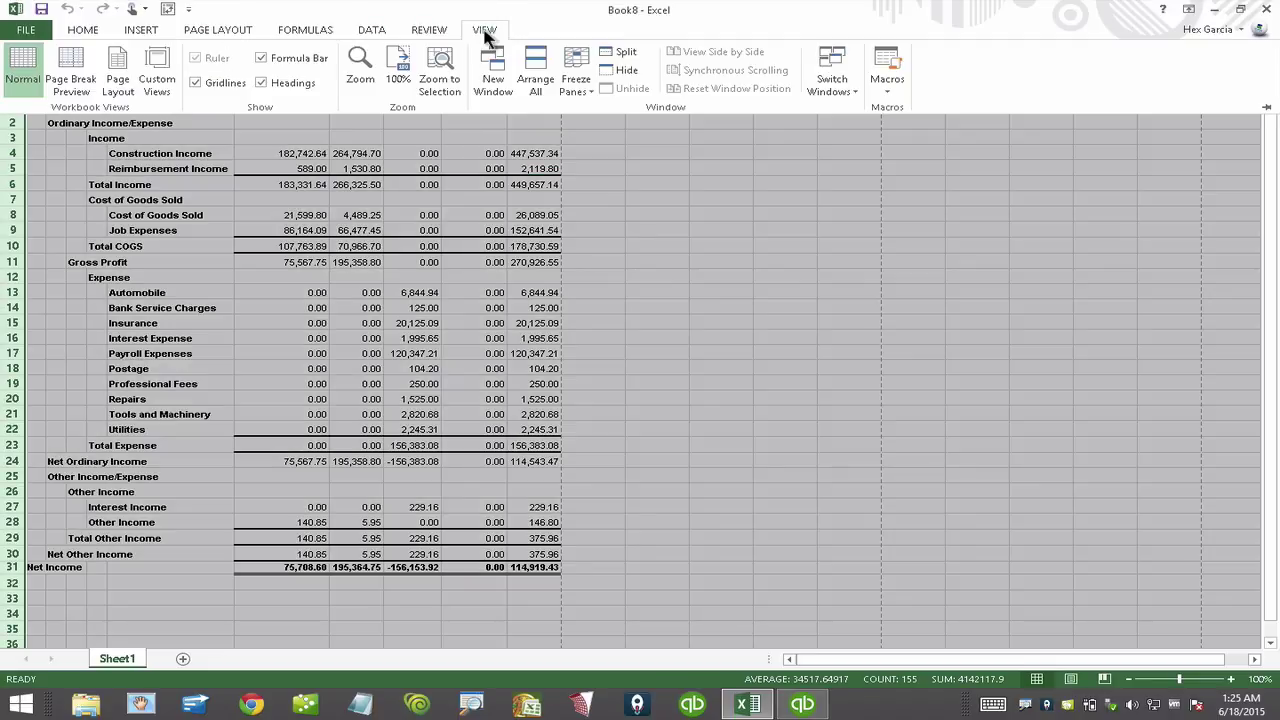
{"action": "left_click", "coordinate": [362, 68]}
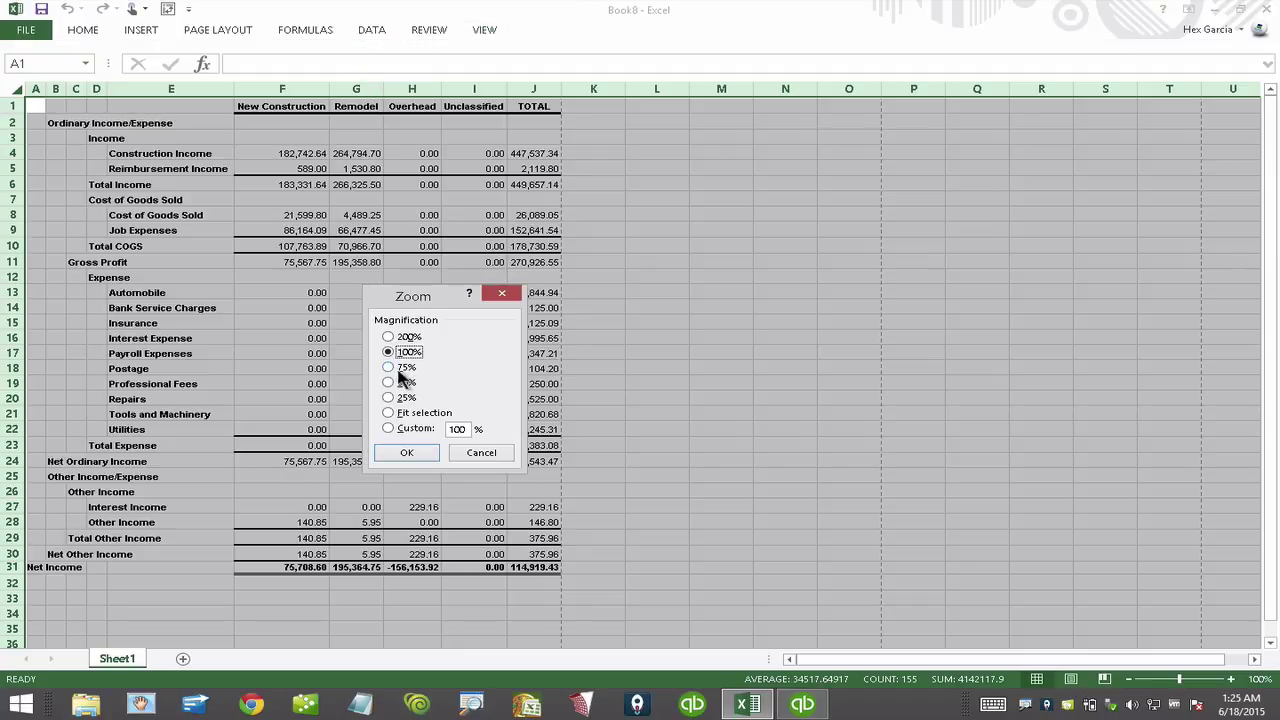
{"action": "double_click", "coordinate": [461, 432]}
{"action": "type", "text": "1"}
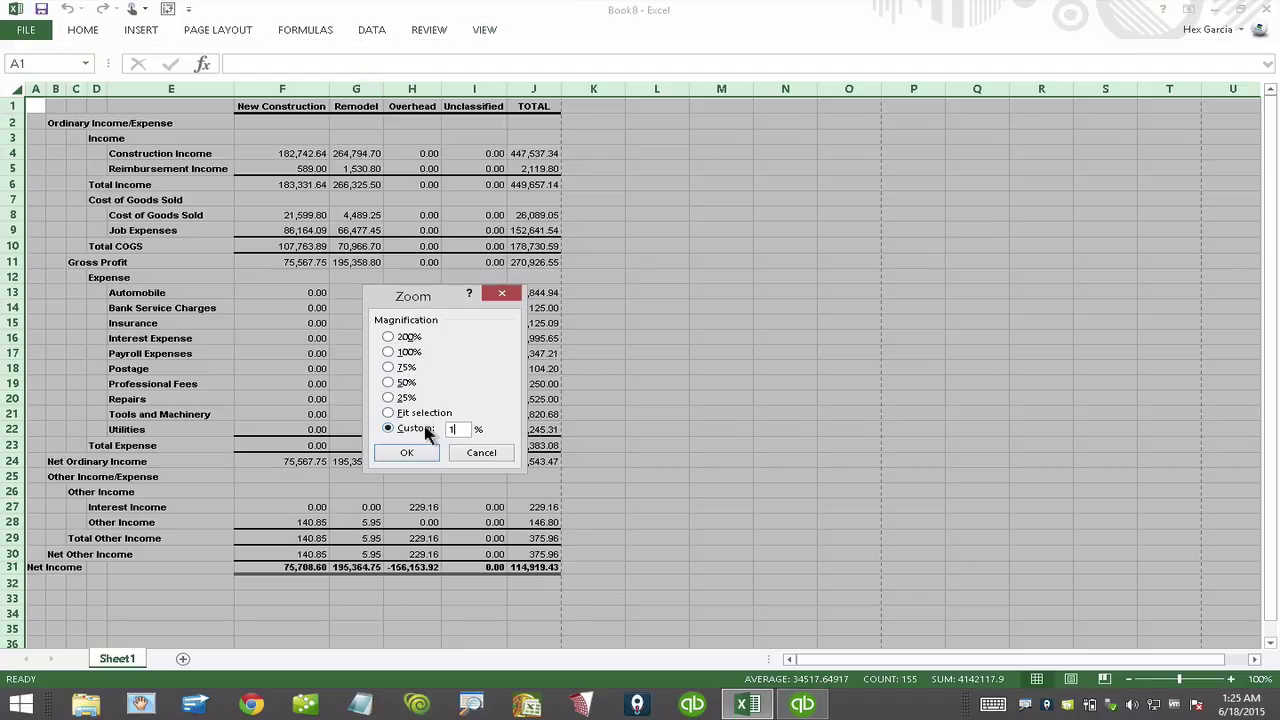
{"action": "key", "text": "Return"}
{"action": "left_click", "coordinate": [572, 382]}
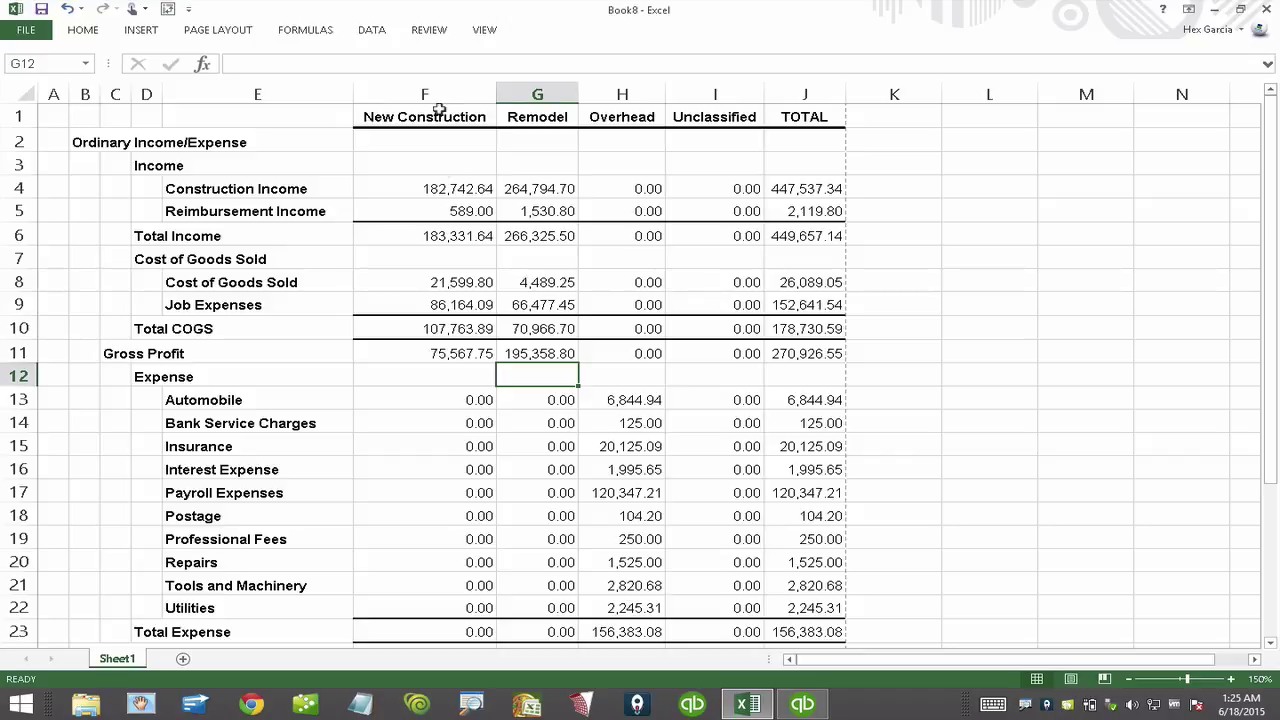
Enter =F6/J6 in F2 for New Construction's share of total income
{"action": "left_click", "coordinate": [426, 140]}
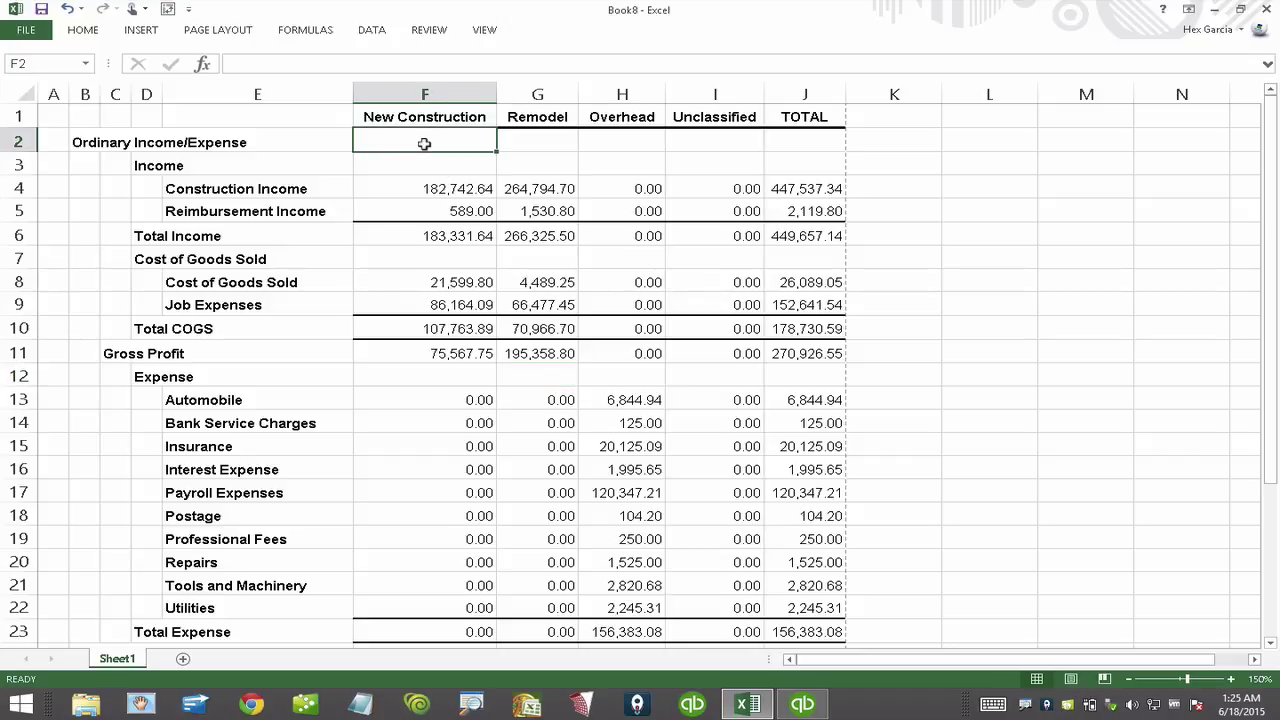
{"action": "left_click", "coordinate": [460, 236]}
{"action": "left_click", "coordinate": [460, 142]}
{"action": "key", "text": "ctrl+F1"}
{"action": "left_click", "coordinate": [253, 133]}
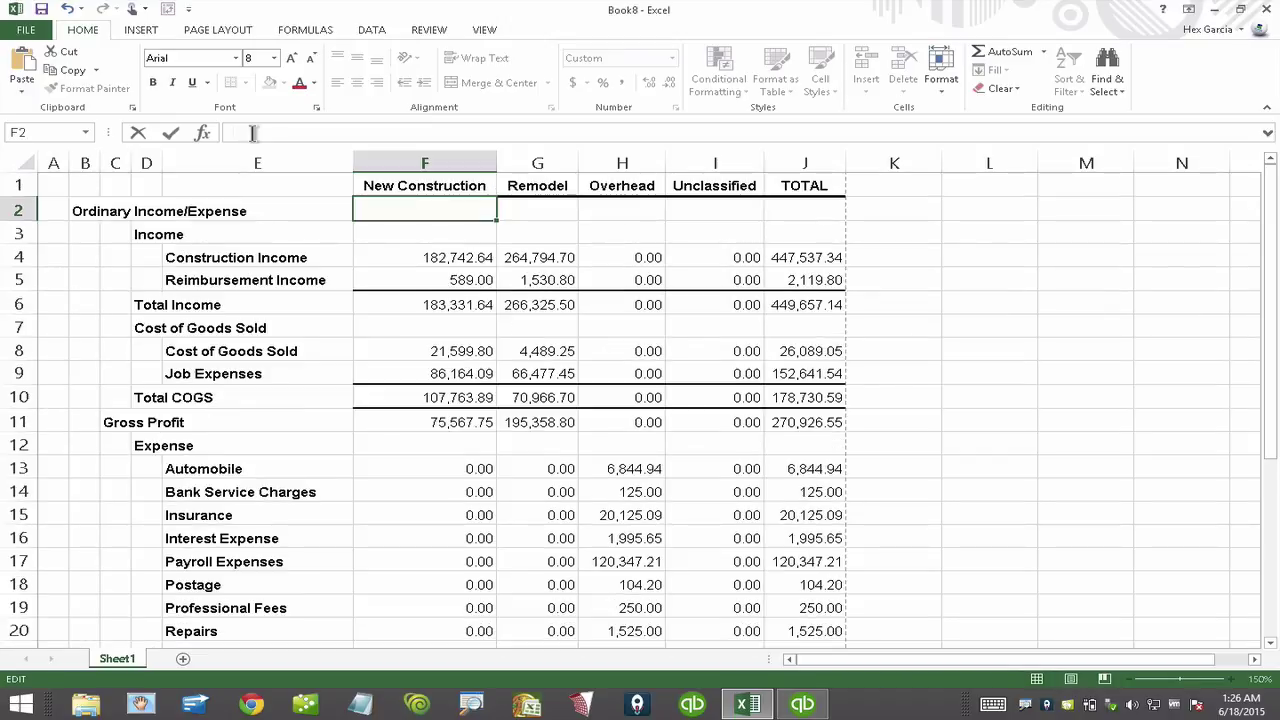
{"action": "type", "text": "="}
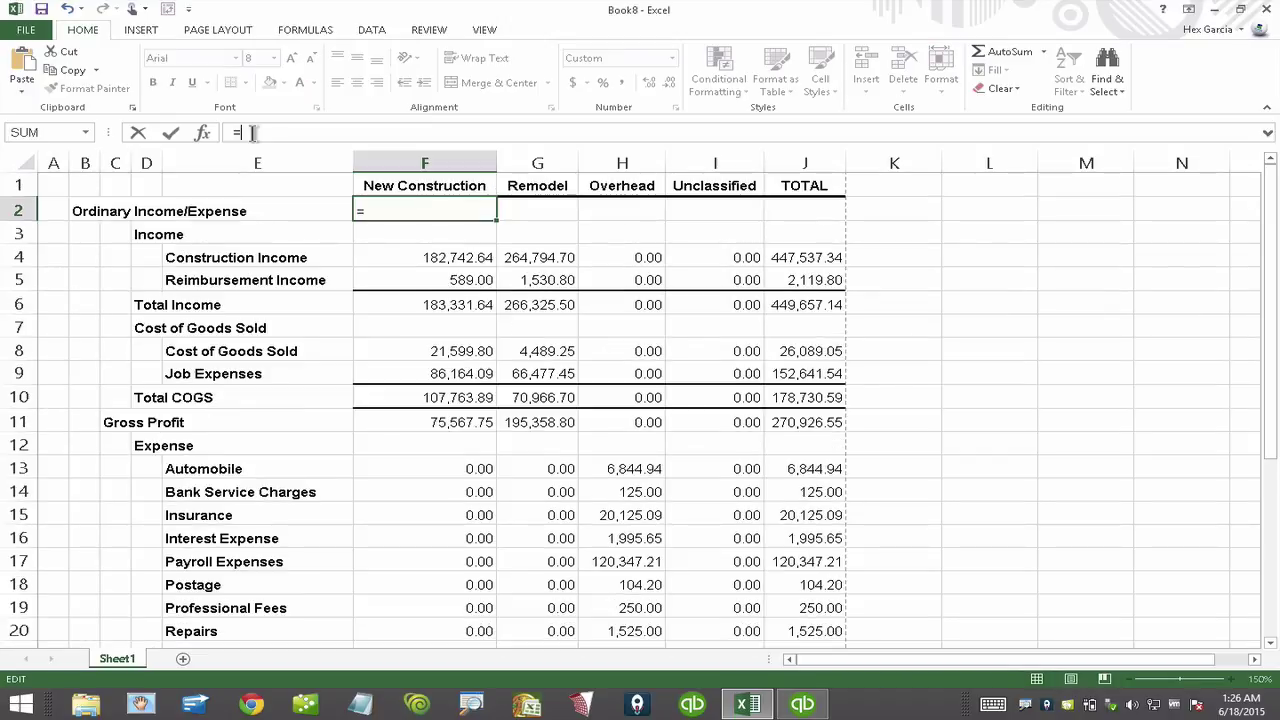
{"action": "left_click", "coordinate": [456, 309]}
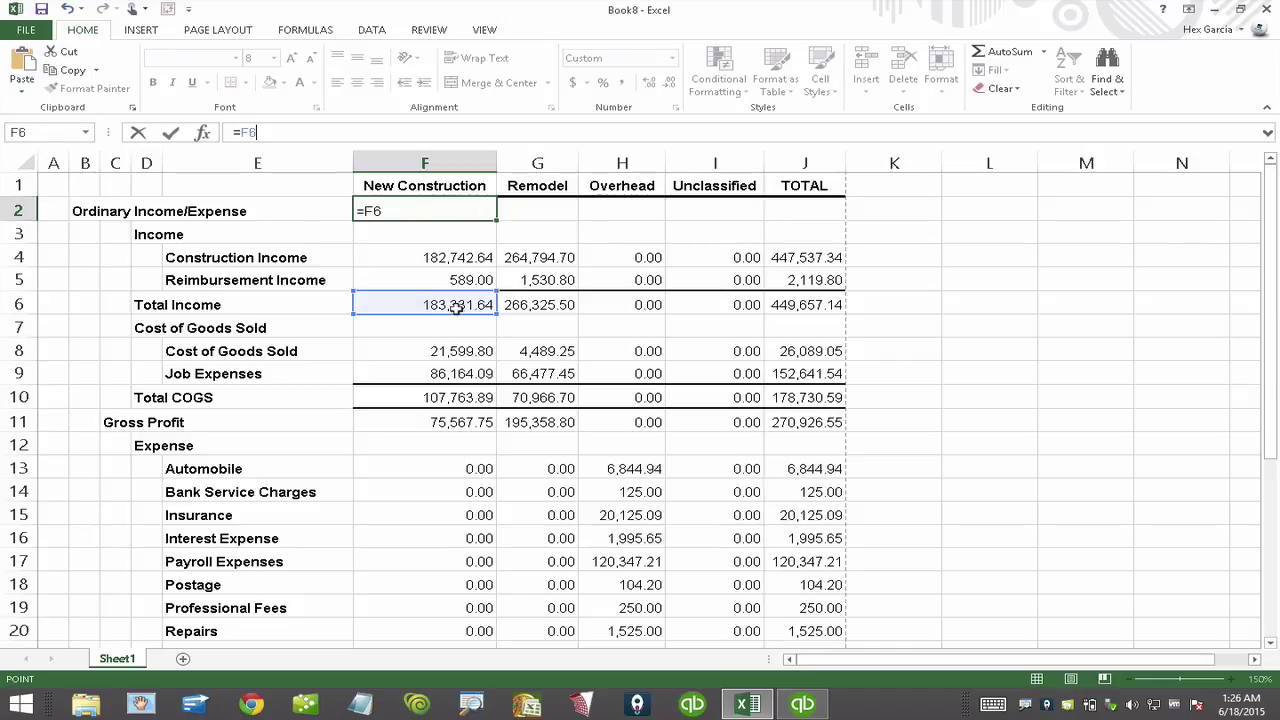
{"action": "type", "text": "/"}
{"action": "left_click", "coordinate": [814, 308]}
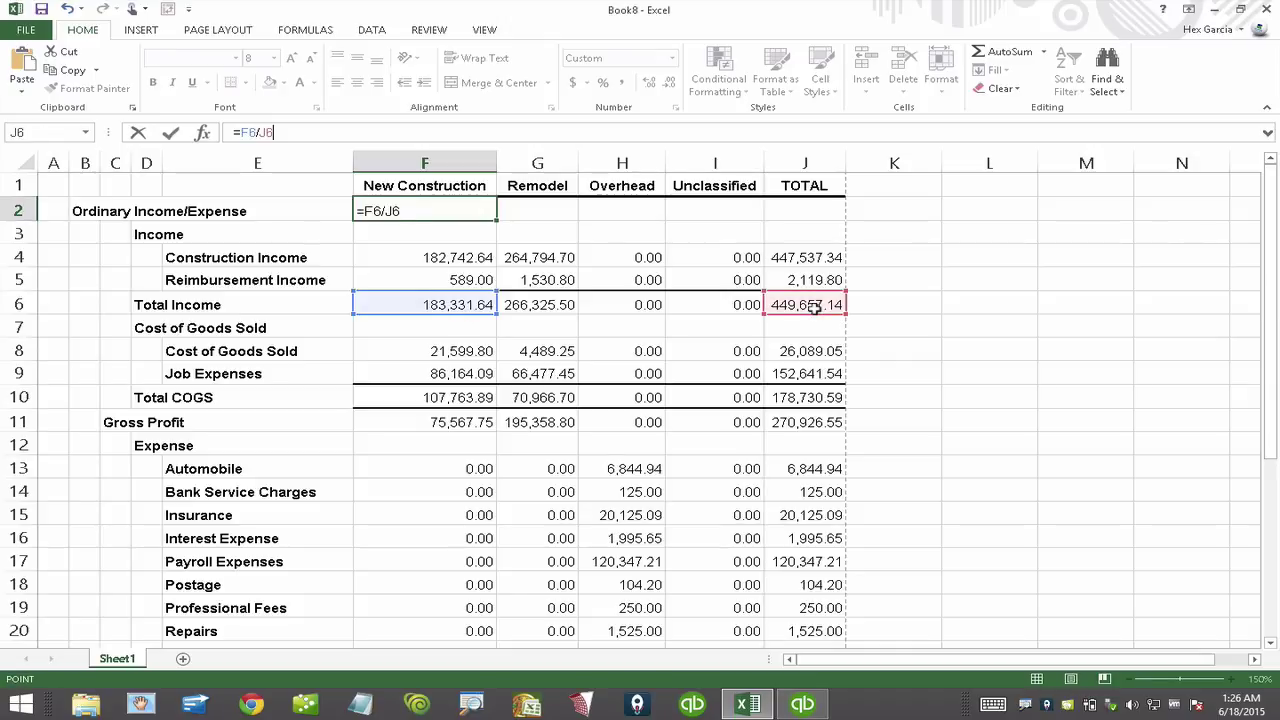
{"action": "key", "text": "Return"}
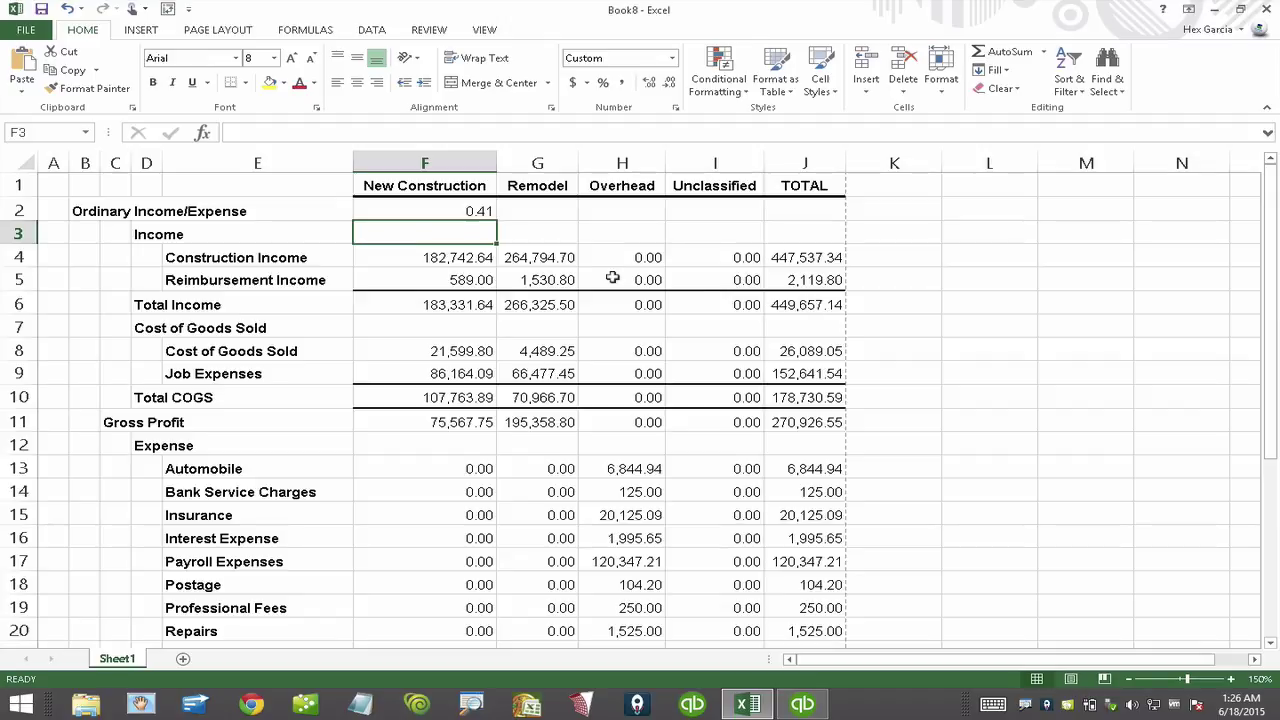
Enter =G6/J6 in G2 for Remodel's share of total income
{"action": "left_click", "coordinate": [553, 212]}
{"action": "type", "text": "="}
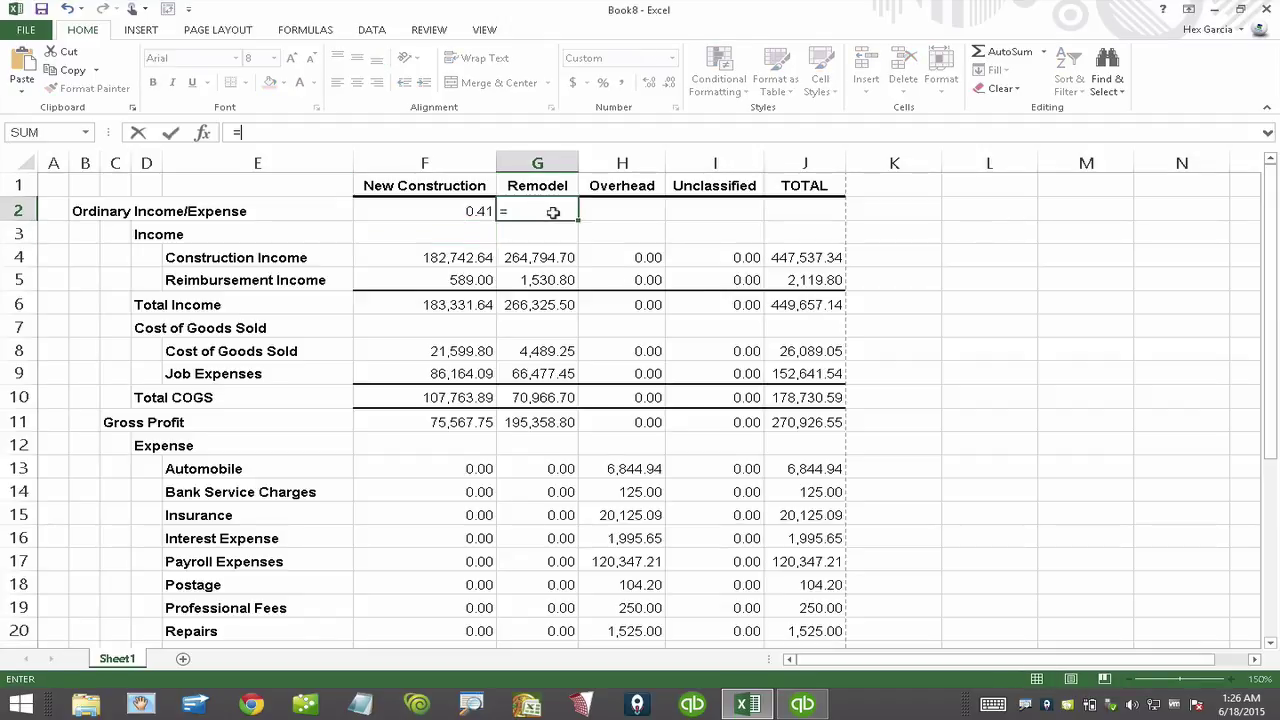
{"action": "left_click", "coordinate": [540, 304]}
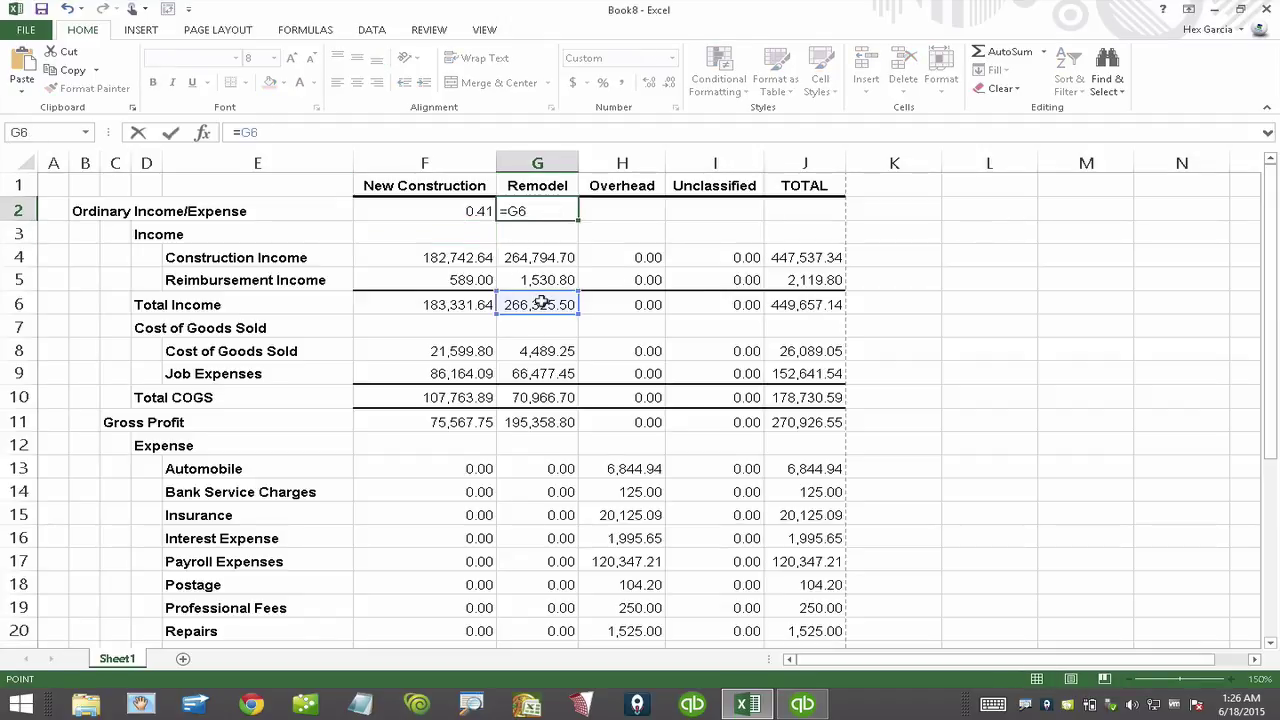
{"action": "type", "text": "/"}
{"action": "left_click", "coordinate": [797, 308]}
{"action": "key", "text": "Return"}
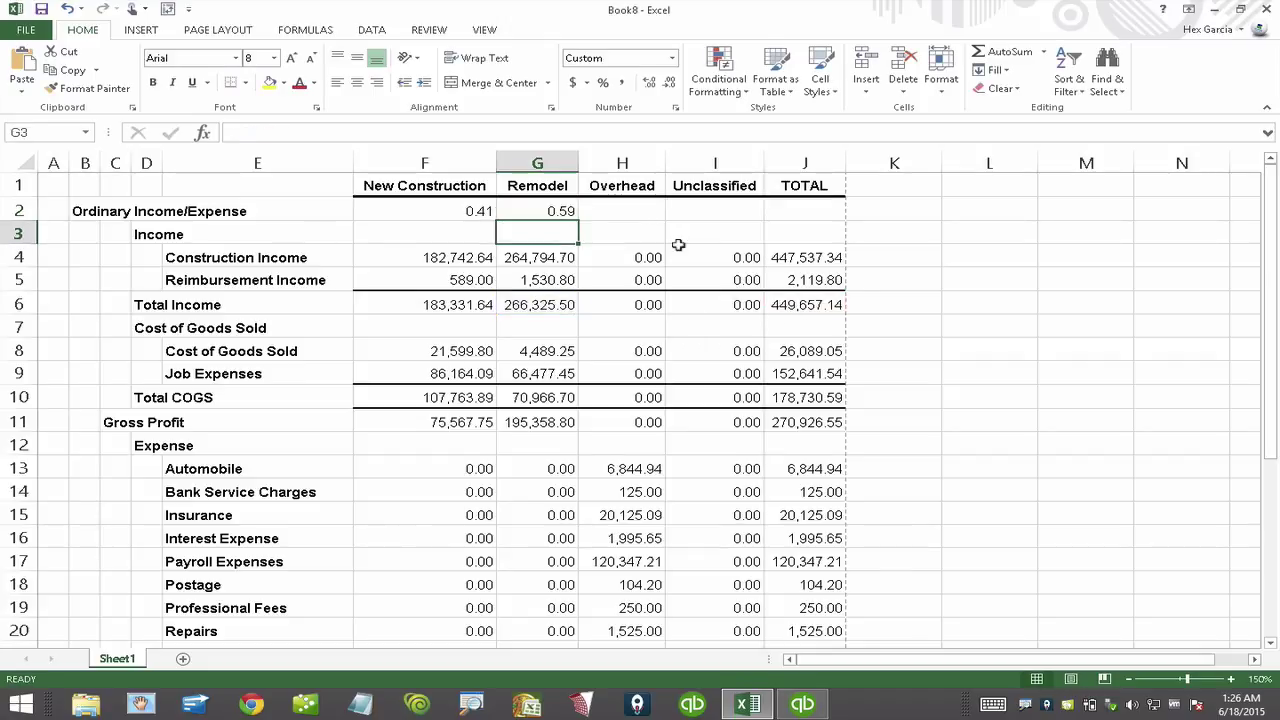
Format F2:G2 as bold percentages, showing 41% and 59%
{"action": "left_click_drag", "start_coordinate": [491, 206], "coordinate": [563, 208]}
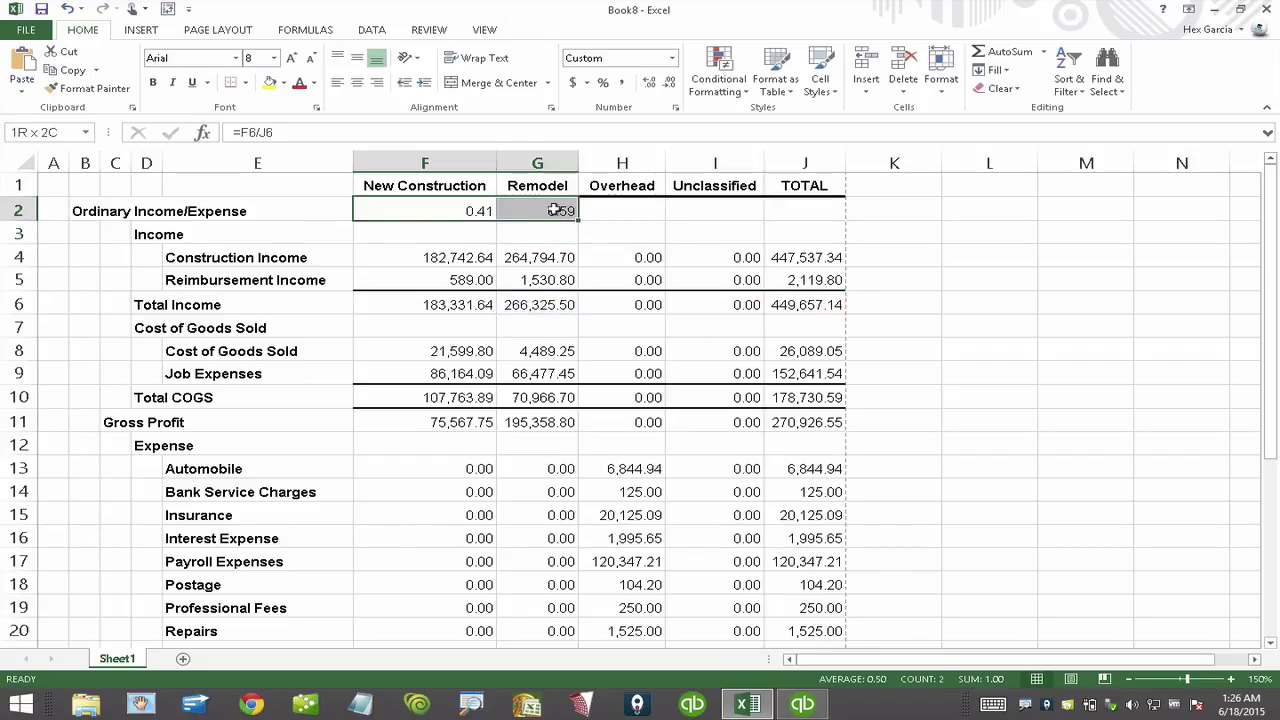
{"action": "left_click", "coordinate": [603, 82]}
{"action": "left_click", "coordinate": [537, 328]}
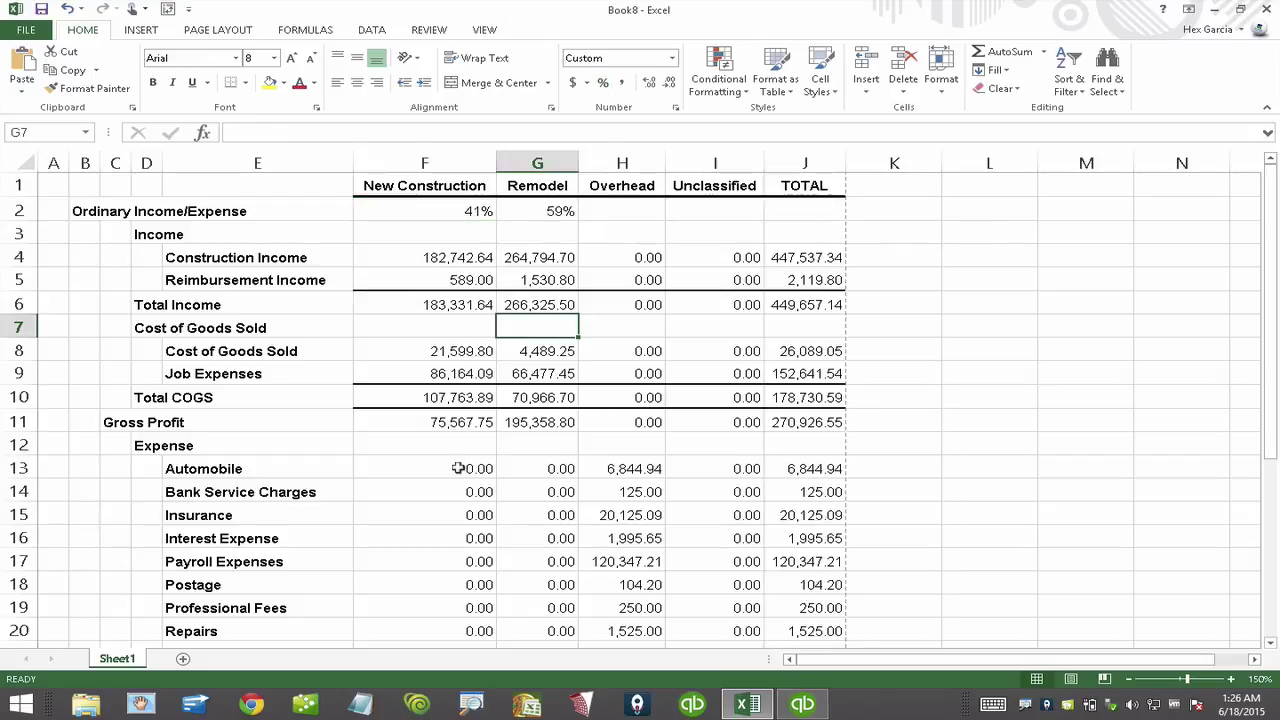
{"action": "left_click", "coordinate": [470, 209]}
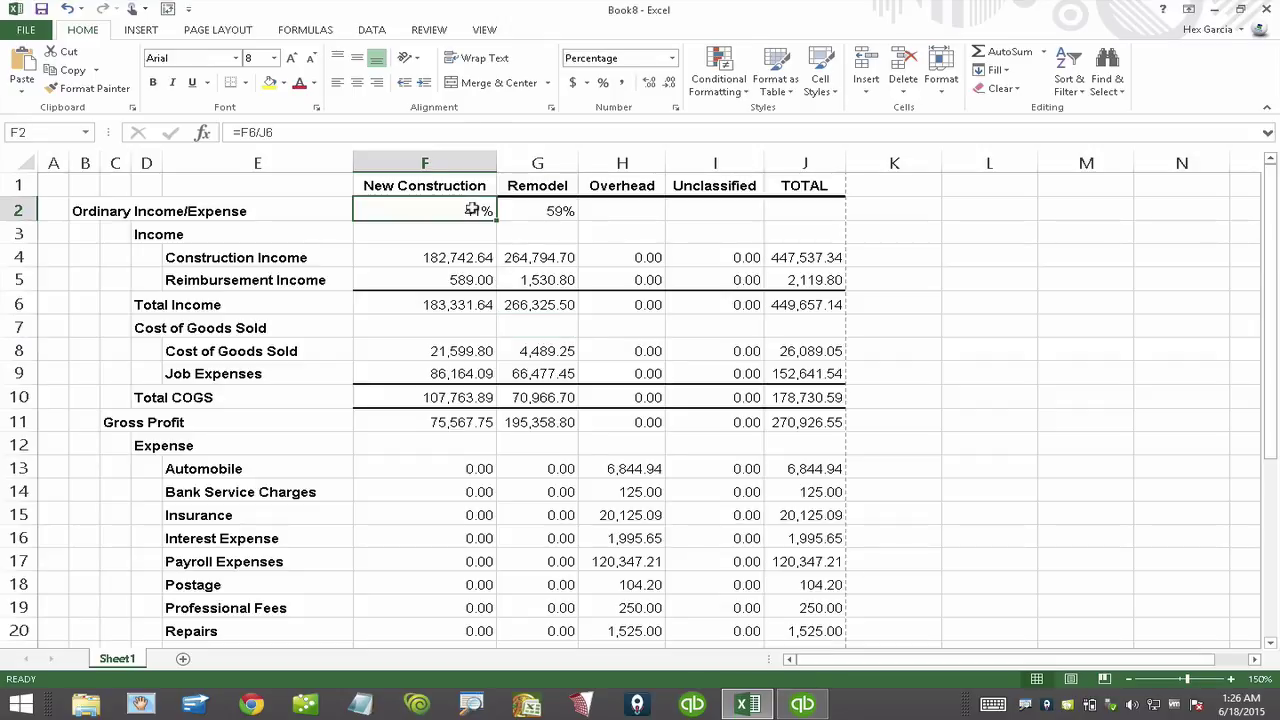
{"action": "left_click_drag", "start_coordinate": [470, 209], "coordinate": [560, 210]}
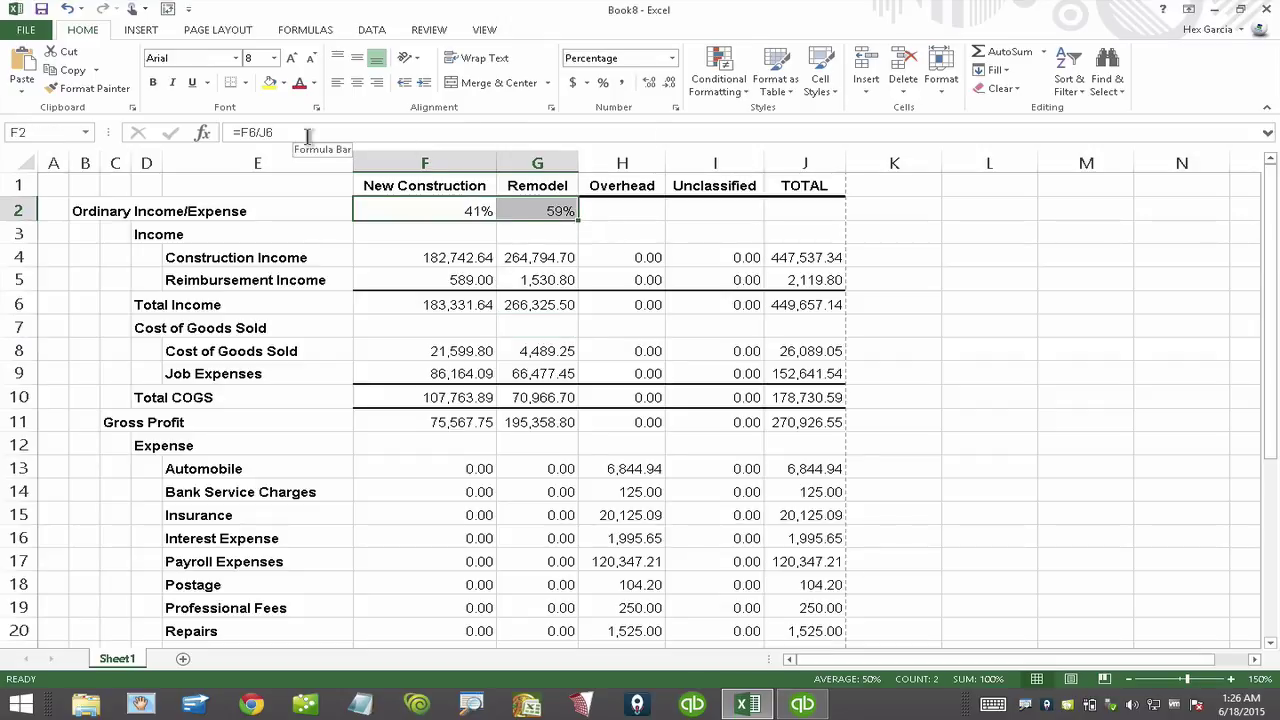
{"action": "key", "text": "super"}
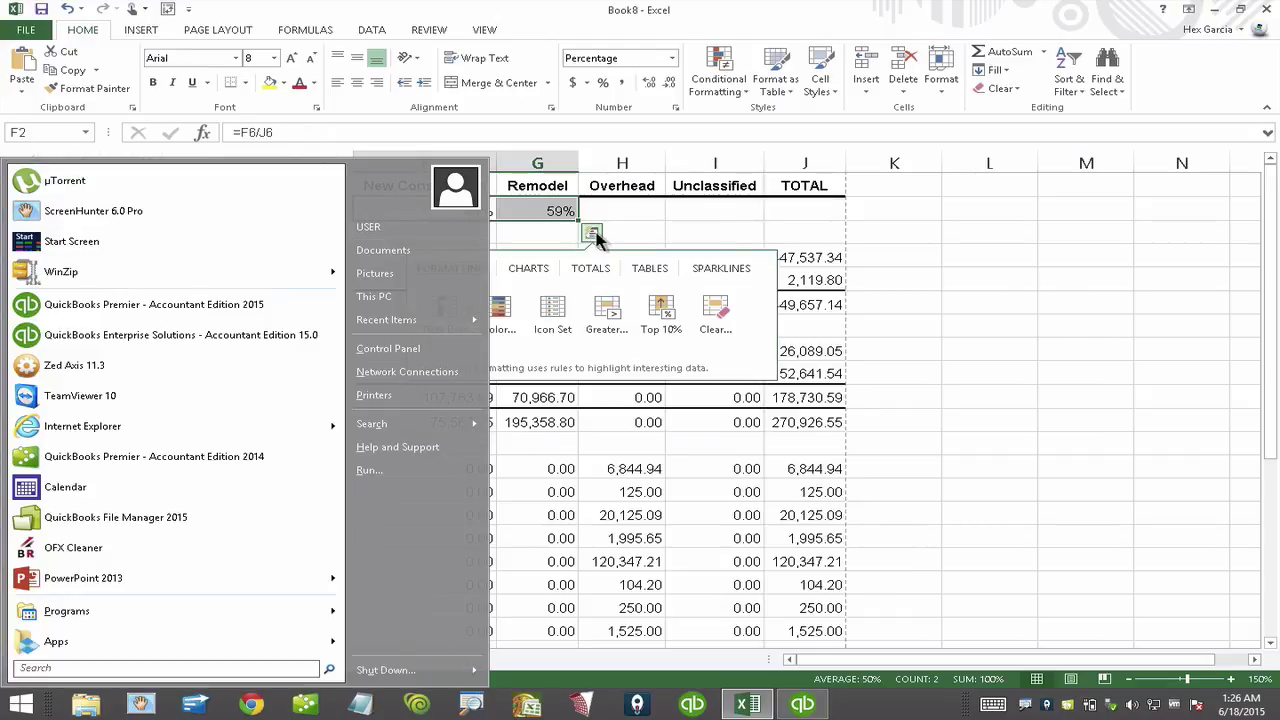
{"action": "left_click", "coordinate": [538, 210]}
{"action": "left_click", "coordinate": [510, 178]}
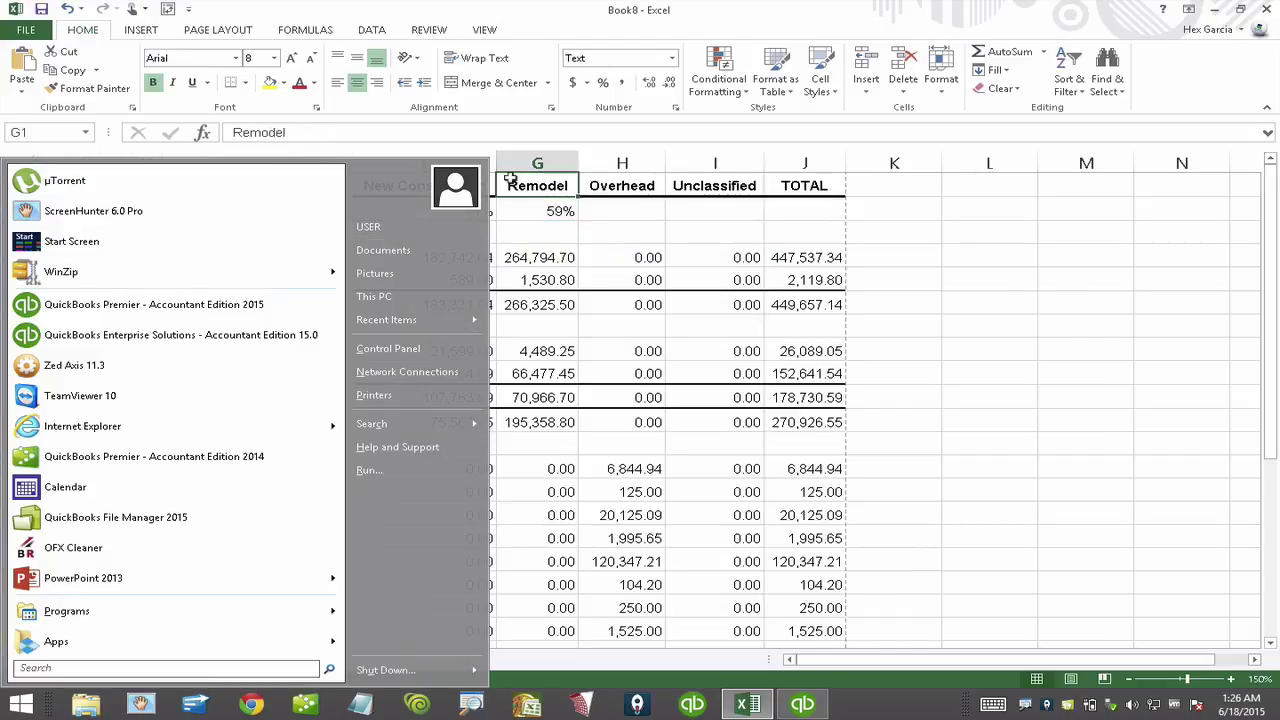
{"action": "left_click", "coordinate": [534, 207]}
{"action": "left_click_drag", "start_coordinate": [476, 208], "coordinate": [533, 207]}
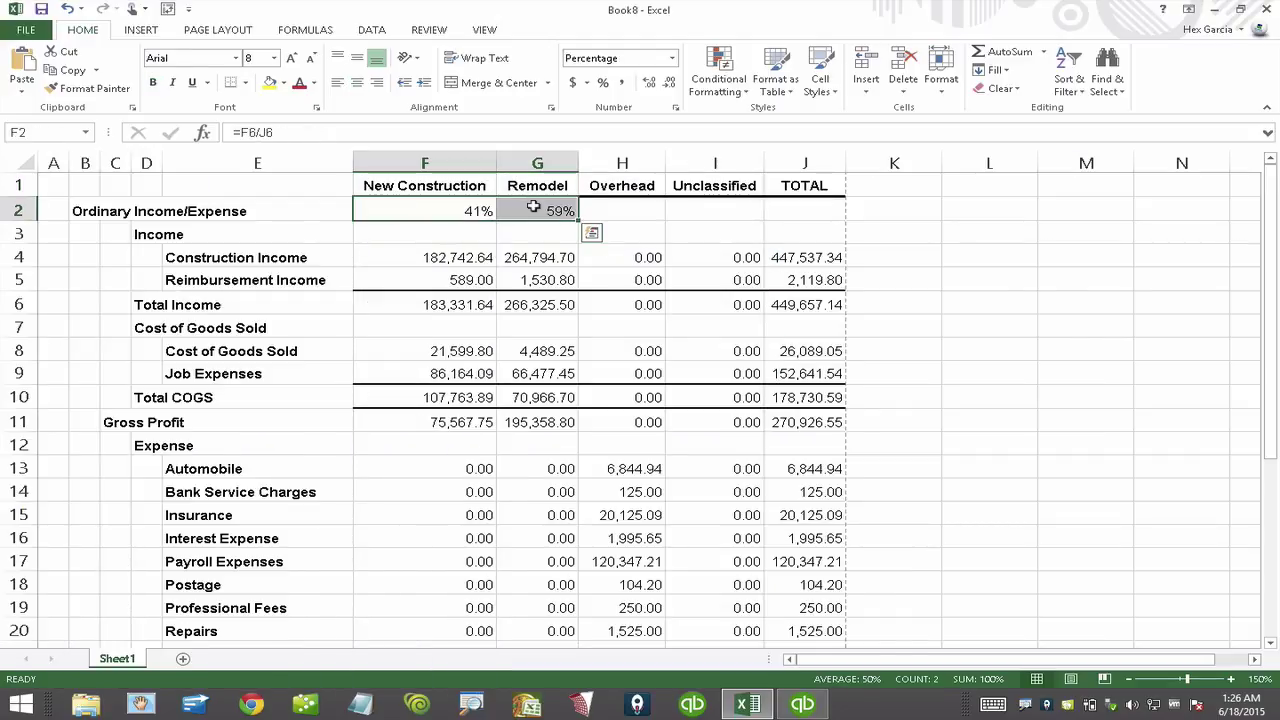
{"action": "key", "text": "ctrl+b"}
{"action": "left_click", "coordinate": [537, 257]}
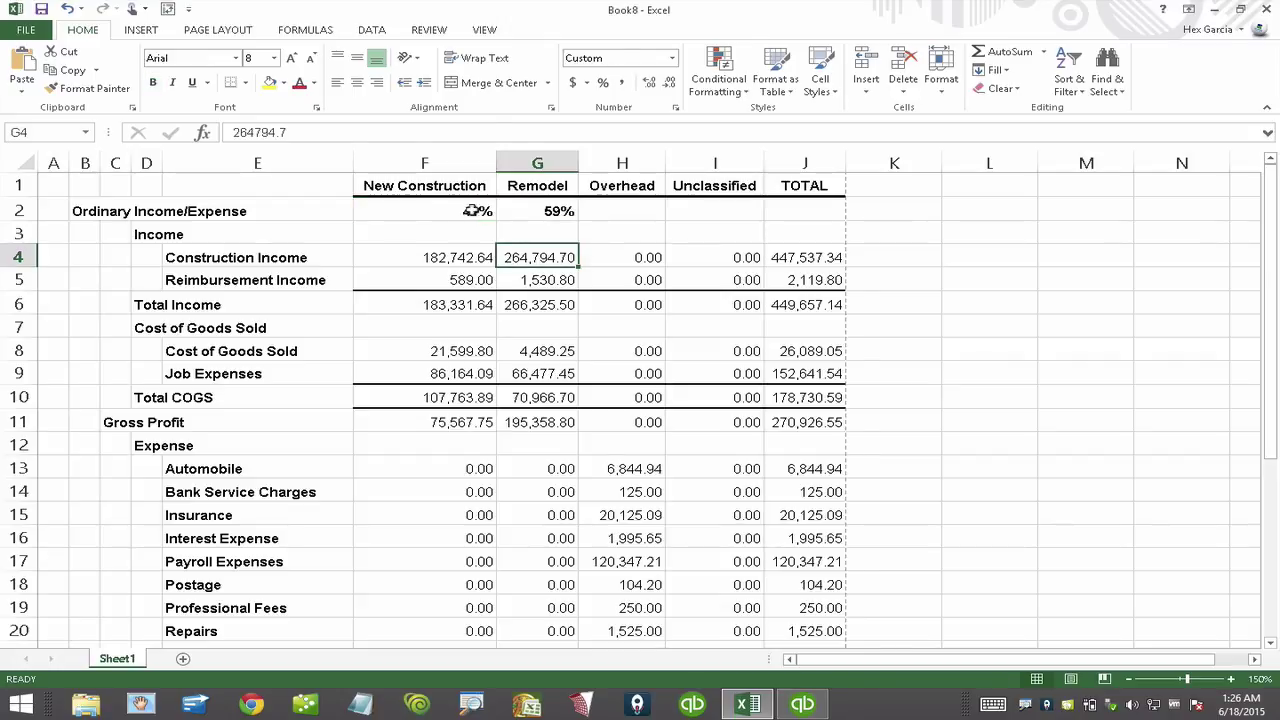
{"action": "left_click_drag", "start_coordinate": [476, 210], "coordinate": [525, 207]}
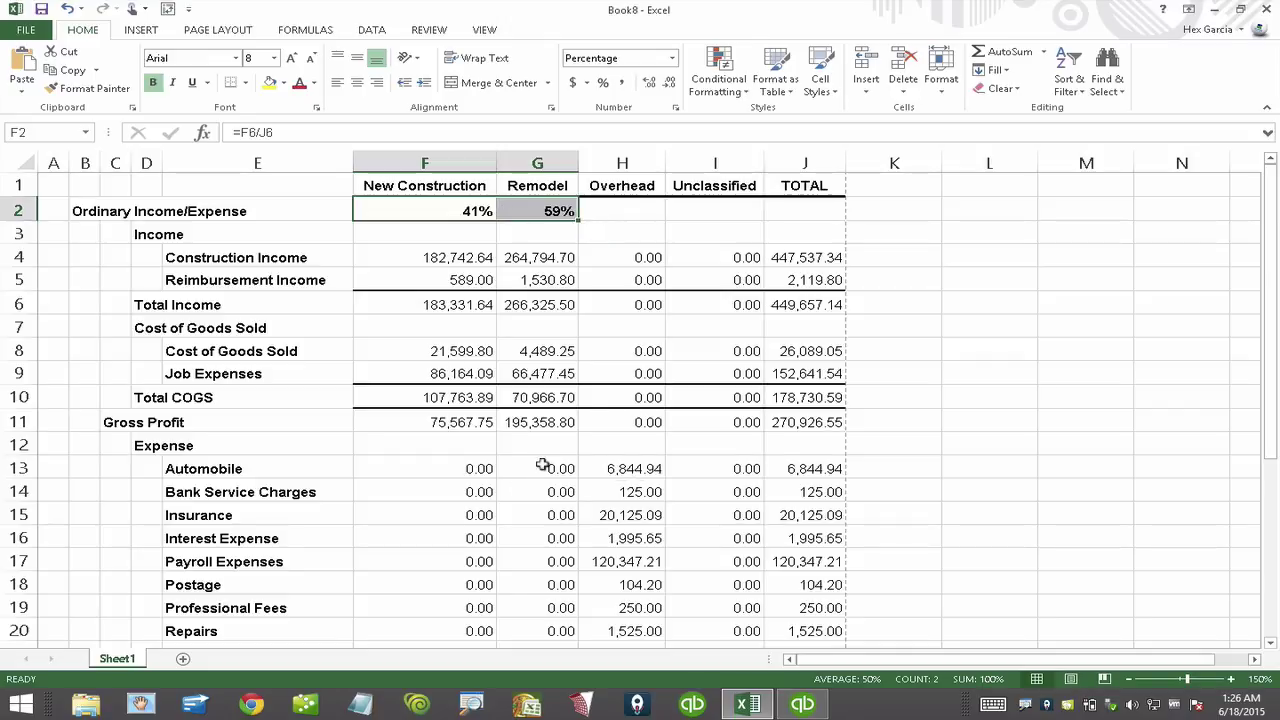
{"action": "left_click", "coordinate": [462, 468]}
Enter =H13*$F$2 in F13 to allocate Automobile overhead to New Construction
{"action": "type", "text": "="}
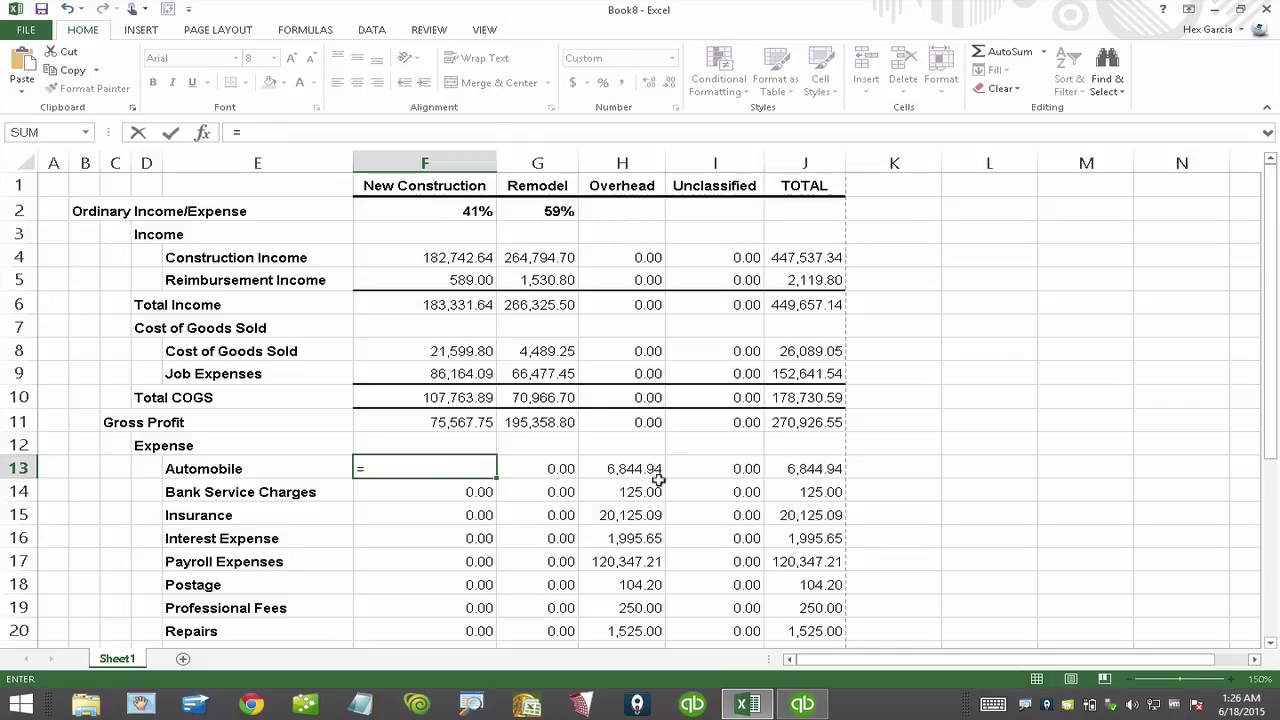
{"action": "left_click", "coordinate": [636, 468]}
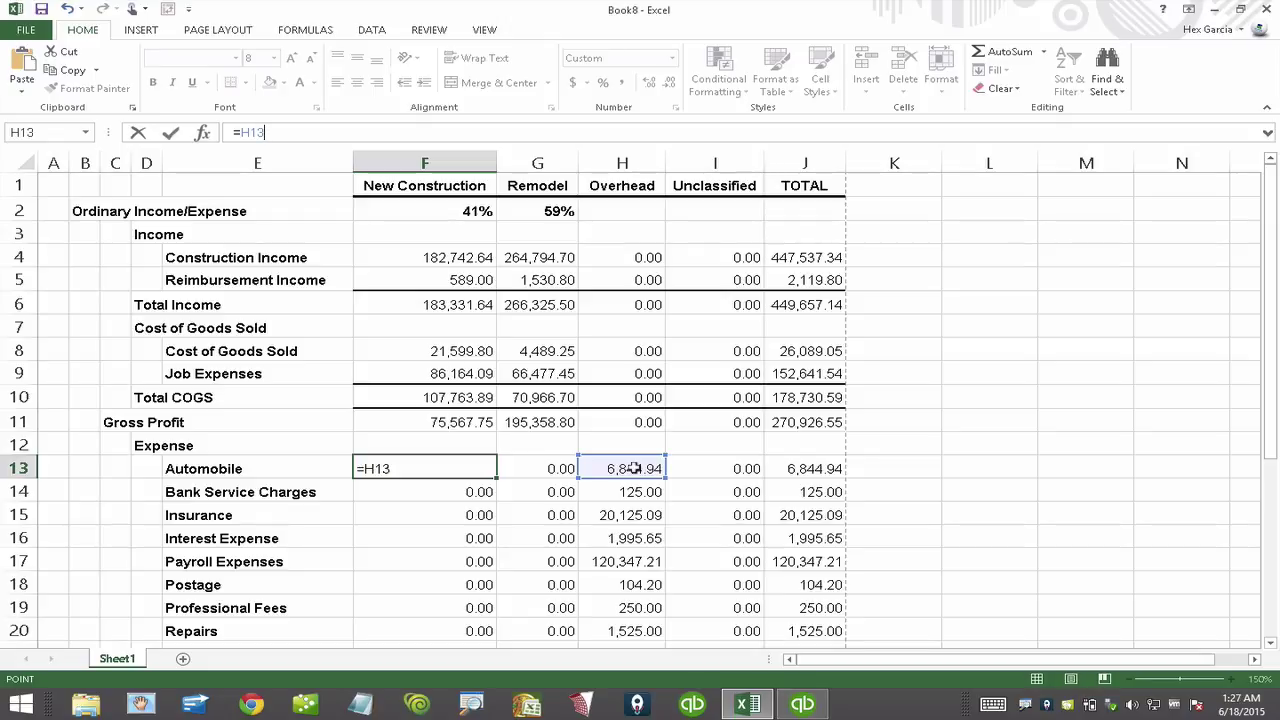
{"action": "type", "text": "*"}
{"action": "left_click", "coordinate": [460, 211]}
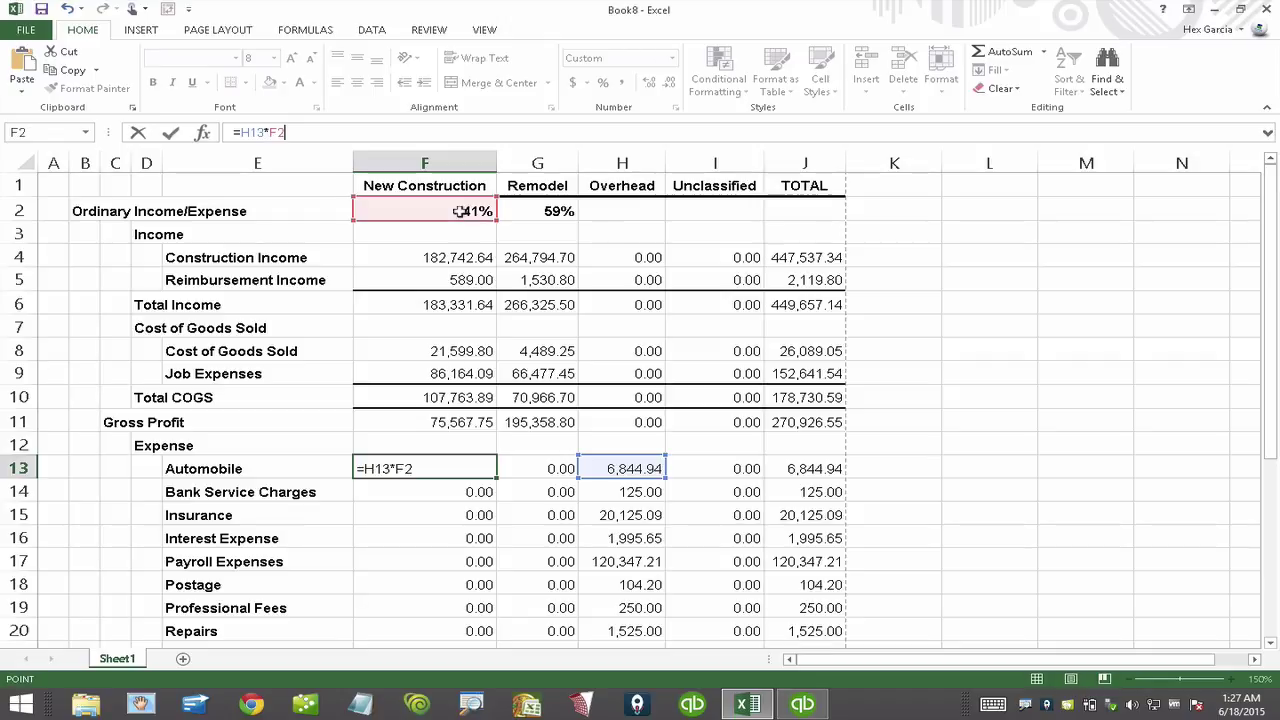
{"action": "left_click", "coordinate": [272, 133]}
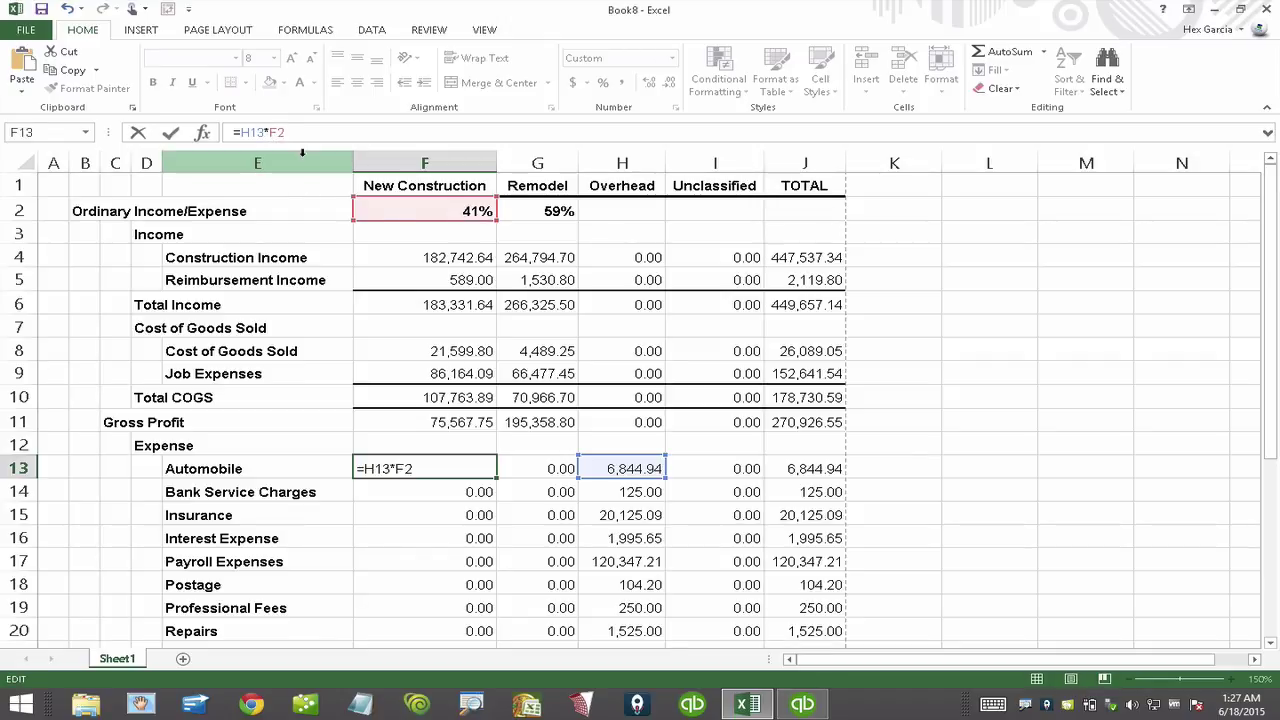
{"action": "key", "text": "F4"}
{"action": "left_click_drag", "start_coordinate": [300, 132], "coordinate": [269, 132]}
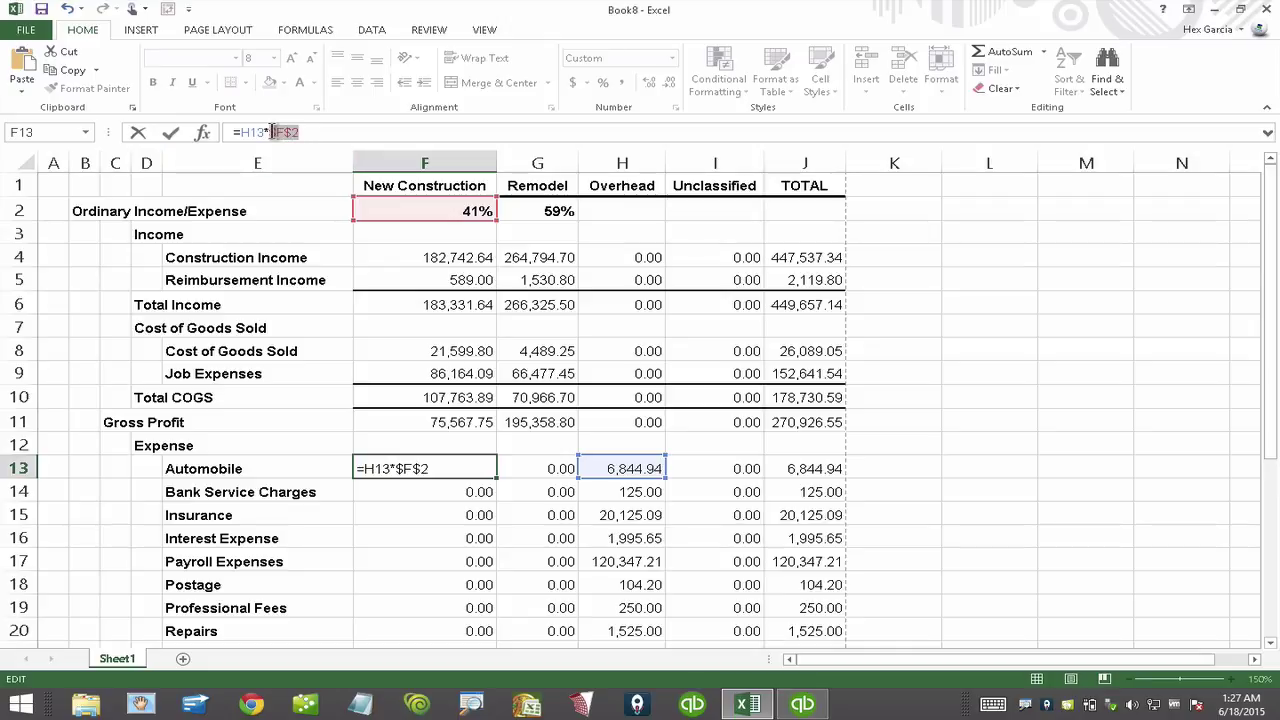
{"action": "left_click", "coordinate": [298, 132]}
{"action": "left_click_drag", "start_coordinate": [268, 132], "coordinate": [326, 133]}
{"action": "key", "text": "Return"}
Fill the F13 formula down to F22 through Utilities and bold F13:F22
{"action": "left_click", "coordinate": [464, 470]}
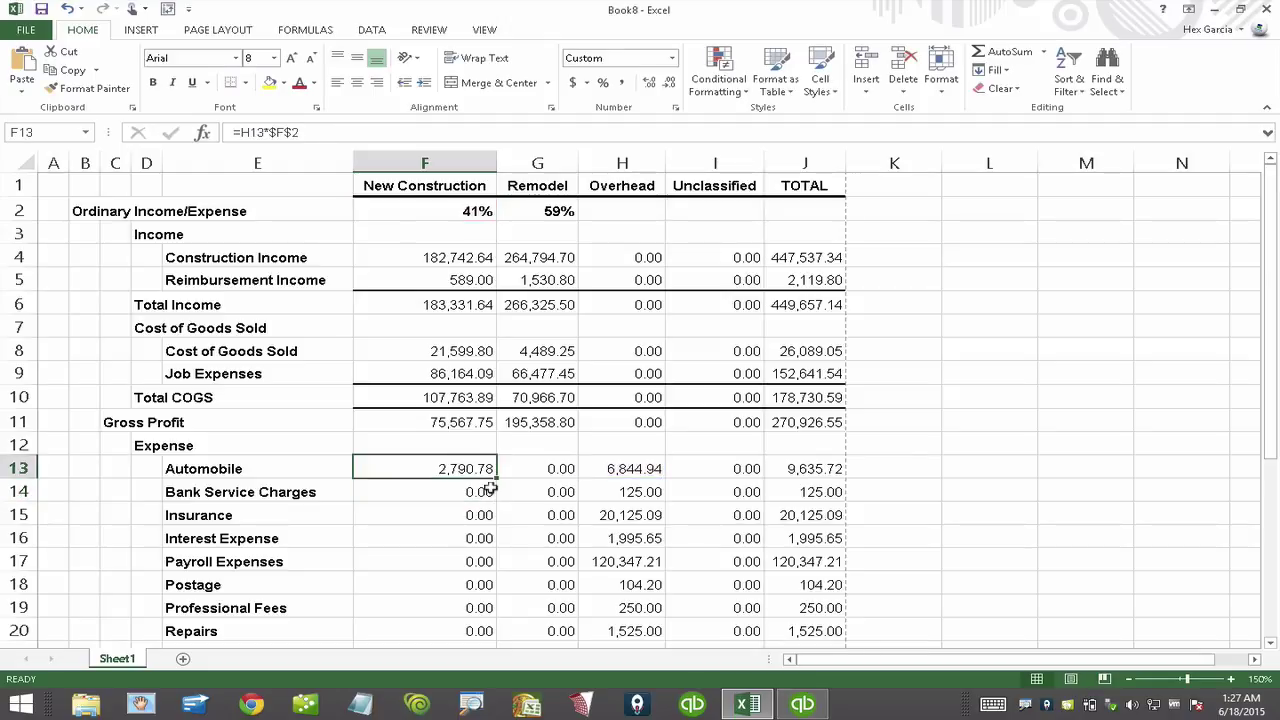
{"action": "mouse_move", "coordinate": [498, 480]}
{"action": "left_mouse_down"}
{"action": "mouse_move", "coordinate": [494, 688]}
{"action": "mouse_move", "coordinate": [490, 490]}
{"action": "left_mouse_up"}
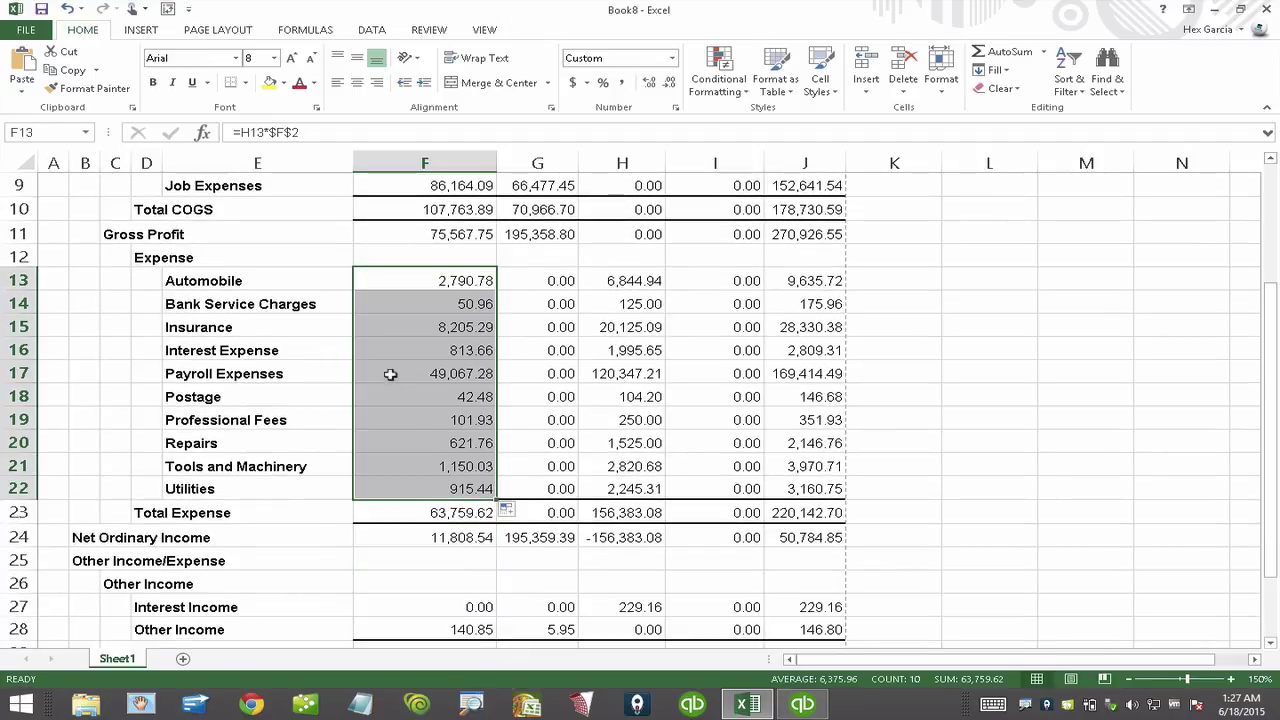
{"action": "left_click", "coordinate": [386, 324]}
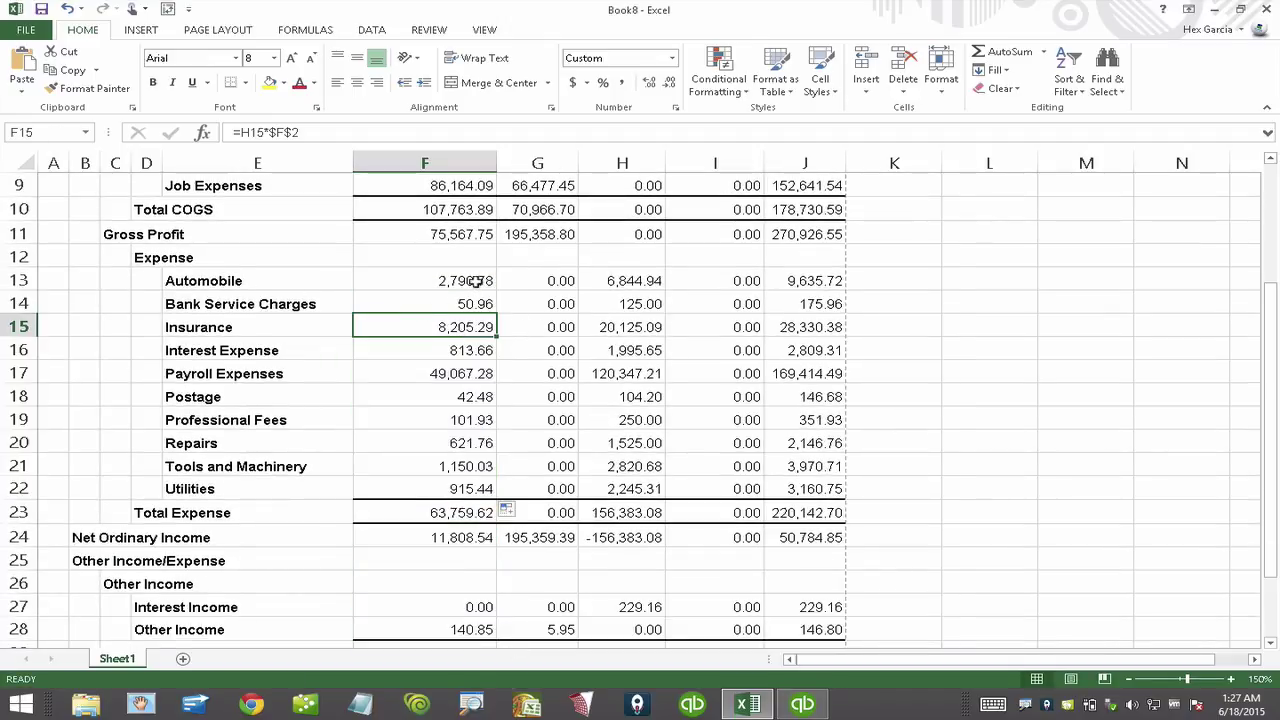
{"action": "left_click_drag", "start_coordinate": [477, 284], "coordinate": [476, 485]}
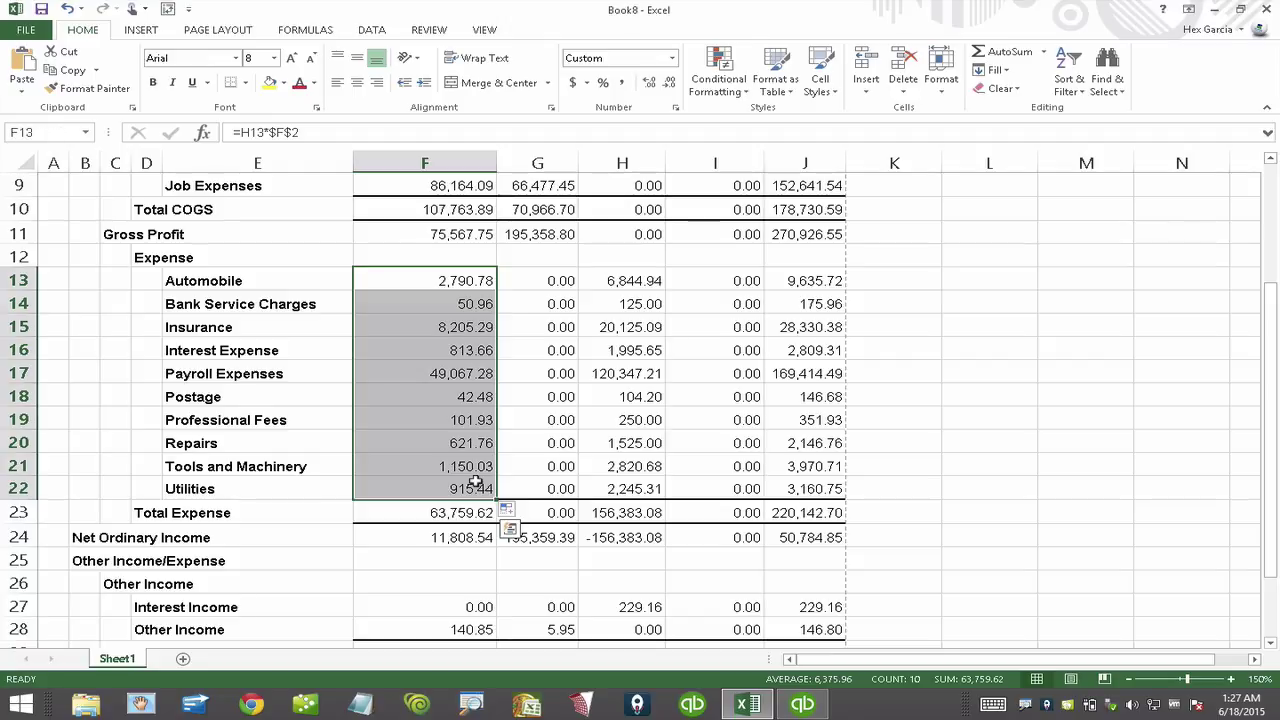
{"action": "key", "text": "ctrl+b"}
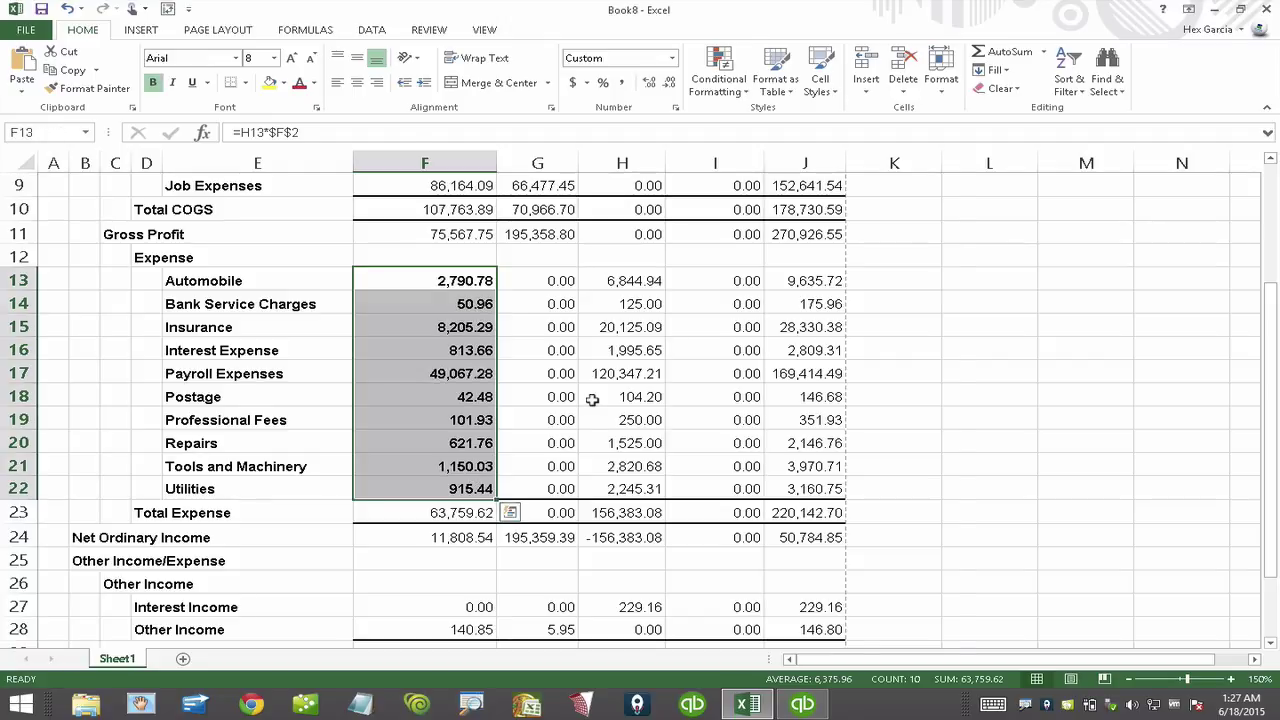
{"action": "left_click", "coordinate": [592, 396]}
{"action": "scroll", "coordinate": [592, 396], "scroll_direction": "up", "scroll_amount": 1}
{"action": "scroll", "coordinate": [592, 396], "scroll_direction": "up", "scroll_amount": 2}
Enter =H13*$G$2 in G13 so Automobile's Remodel share shows 4,054.16, and fill it down to Utilities
{"action": "left_click", "coordinate": [553, 473]}
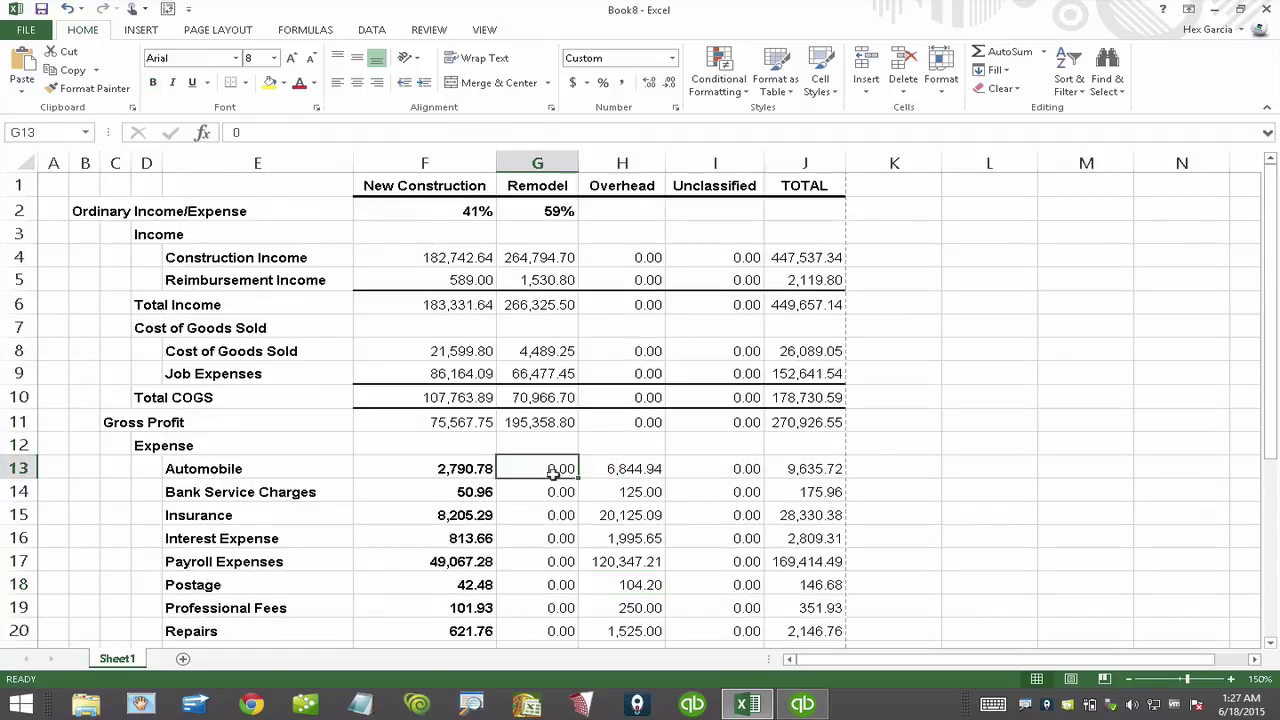
{"action": "type", "text": "="}
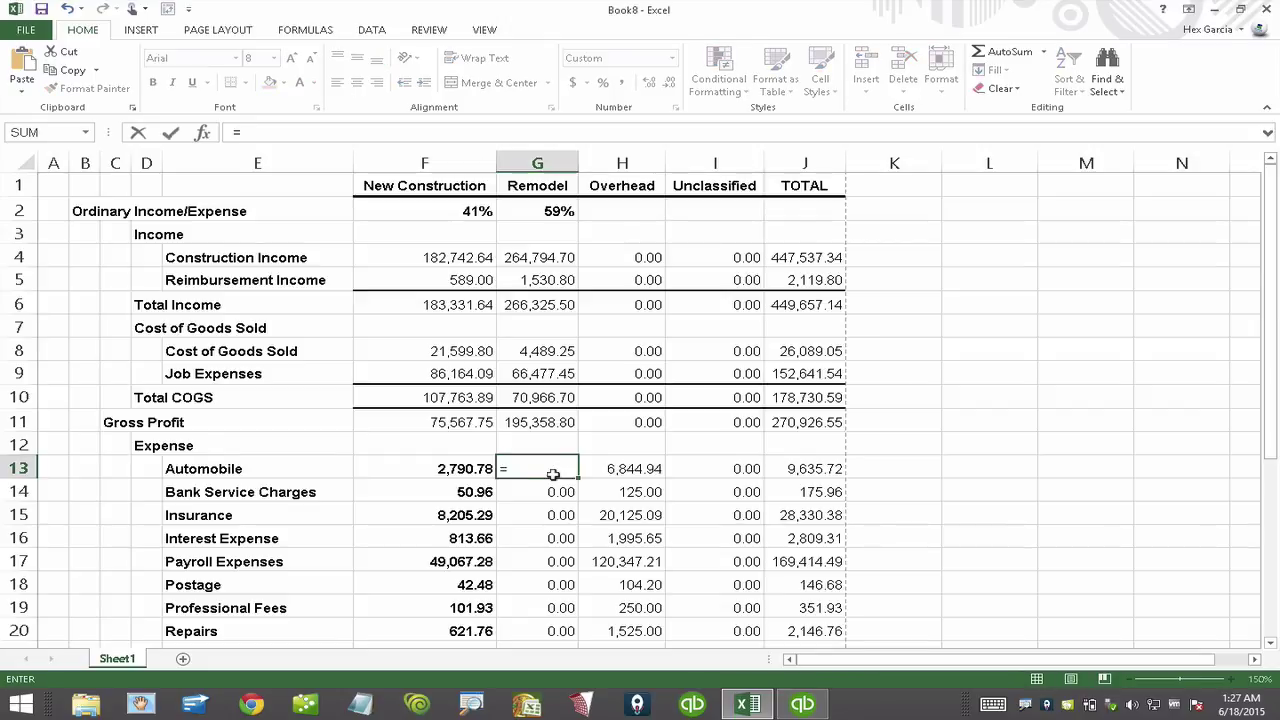
{"action": "left_click", "coordinate": [643, 470]}
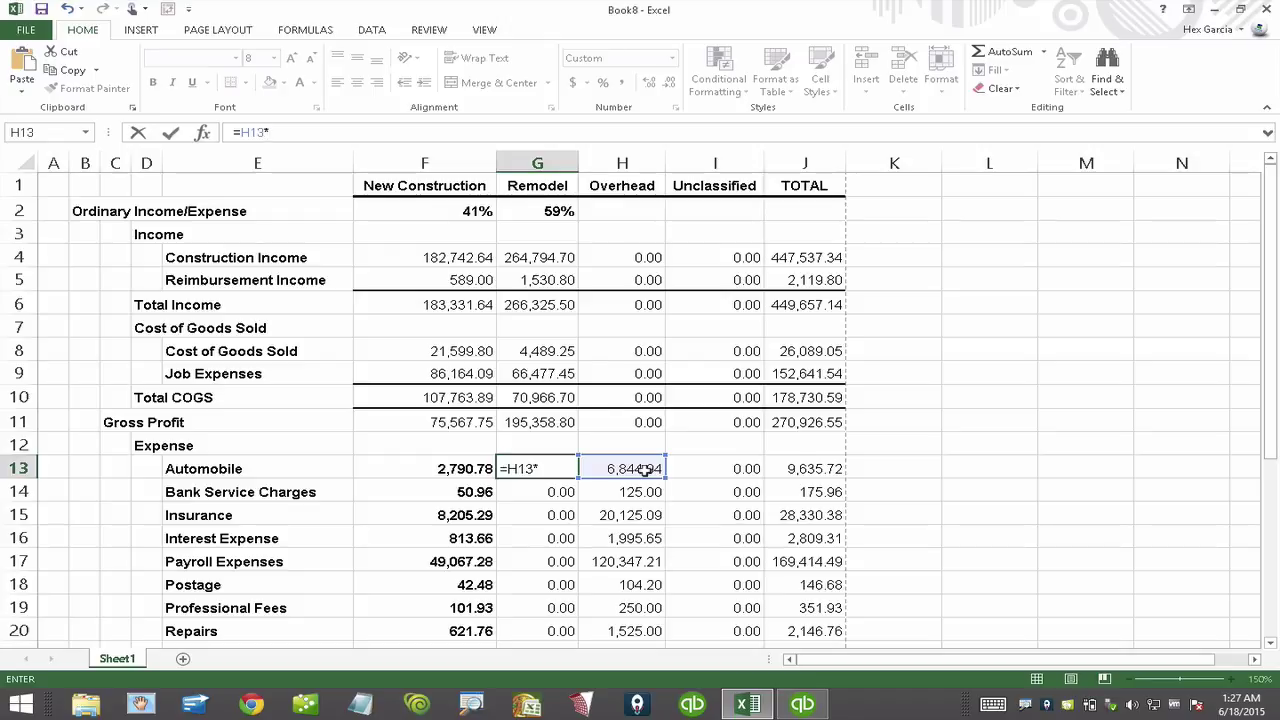
{"action": "left_click", "coordinate": [543, 207]}
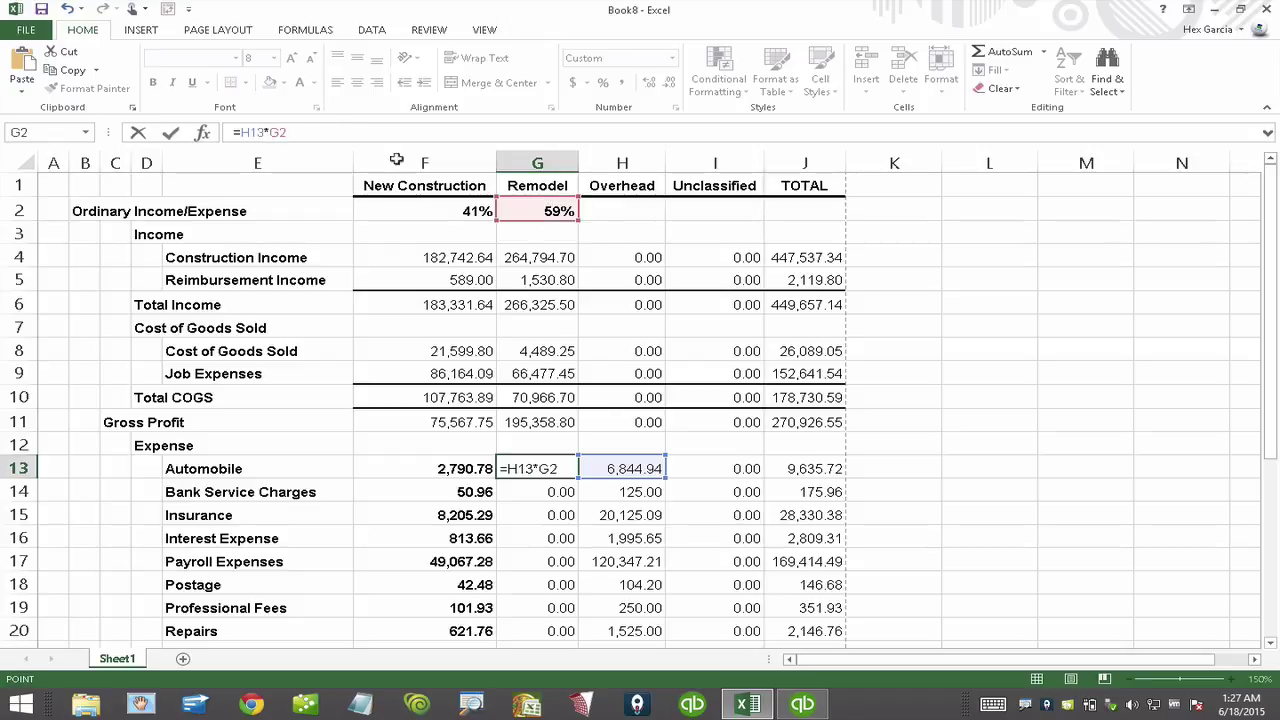
{"action": "left_click", "coordinate": [272, 133]}
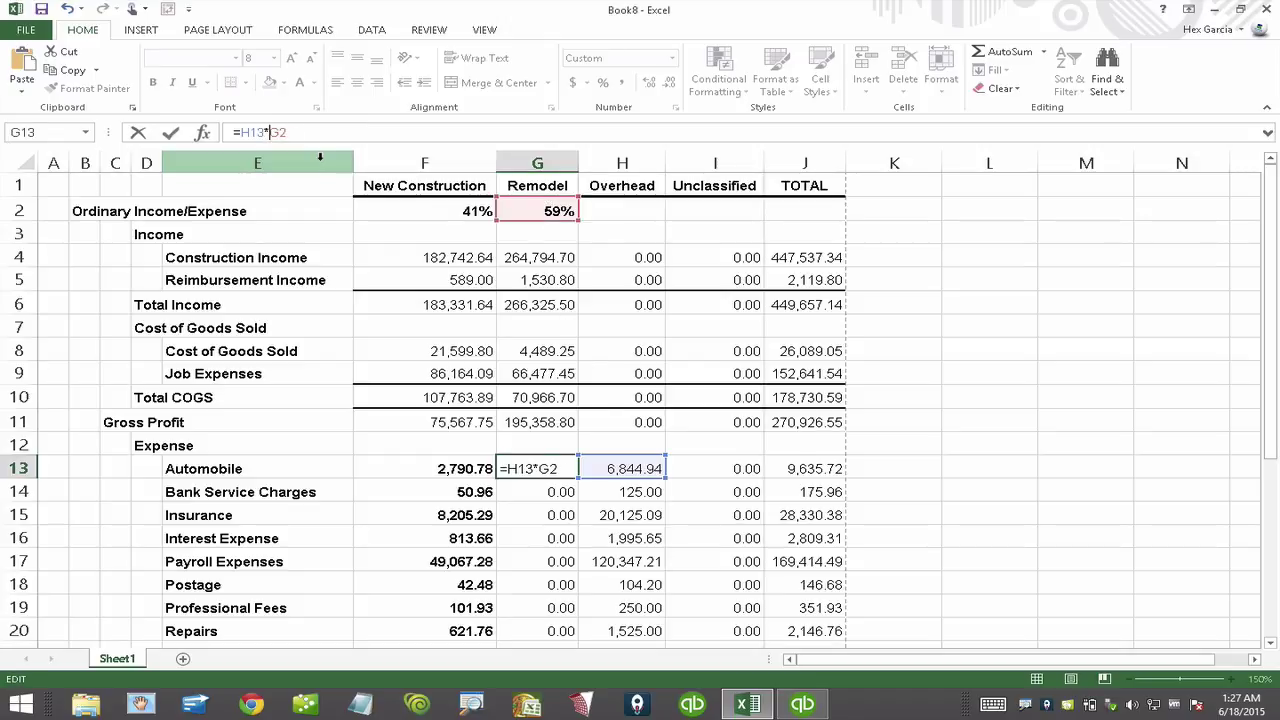
{"action": "type", "text": "$"}
{"action": "key", "text": "Right"}
{"action": "type", "text": "$"}
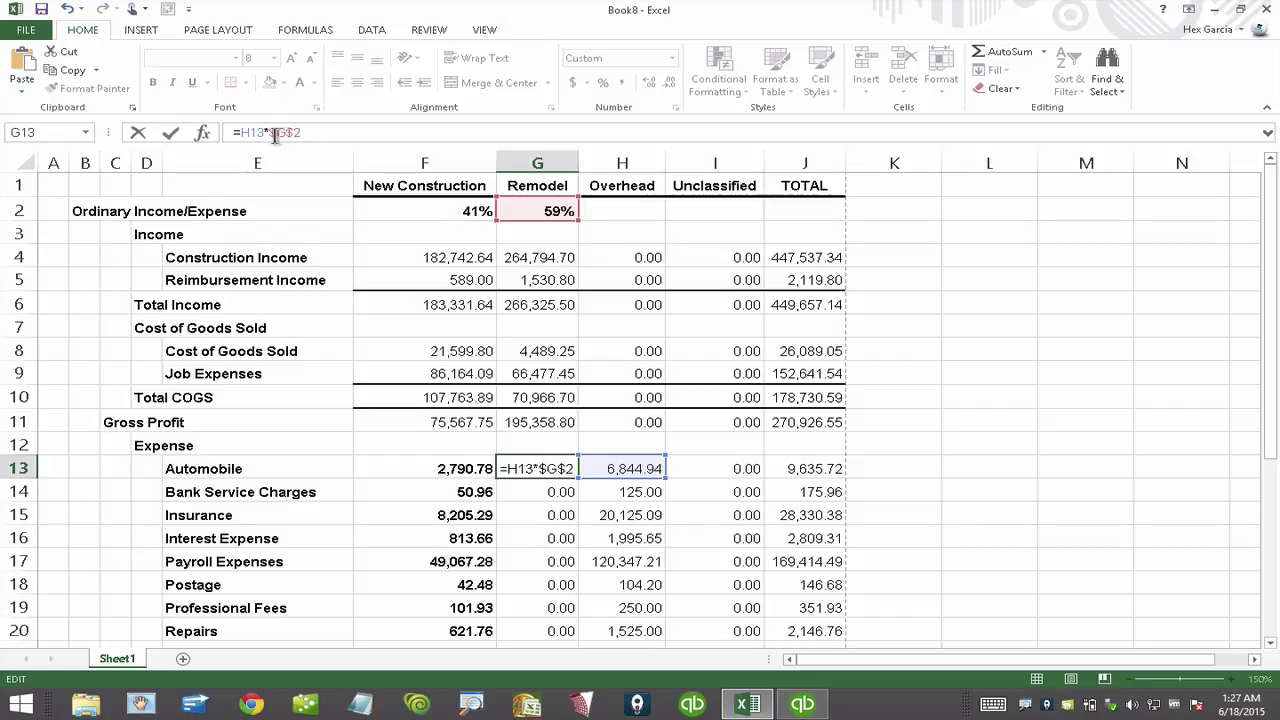
{"action": "left_click_drag", "start_coordinate": [268, 133], "coordinate": [323, 133]}
{"action": "key", "text": "Return"}
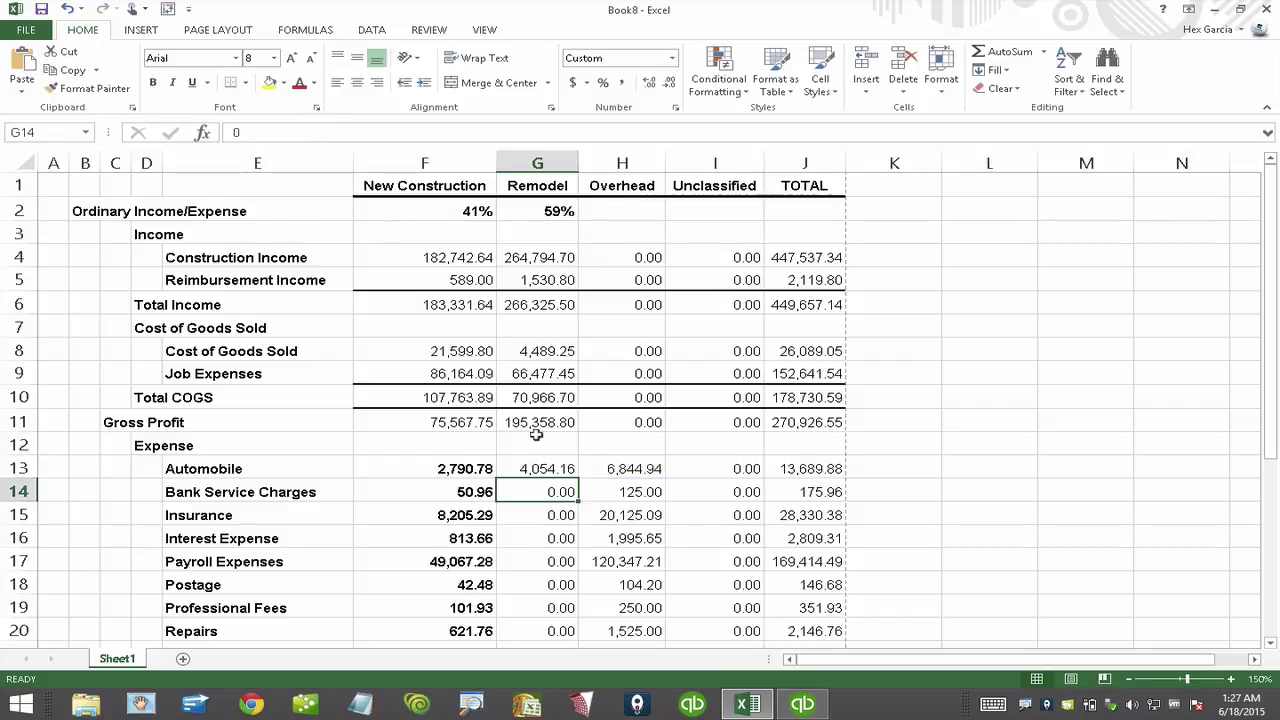
{"action": "left_click", "coordinate": [560, 478]}
{"action": "mouse_move", "coordinate": [576, 480]}
{"action": "left_mouse_down"}
{"action": "mouse_move", "coordinate": [580, 655]}
{"action": "mouse_move", "coordinate": [575, 493]}
{"action": "left_mouse_up"}
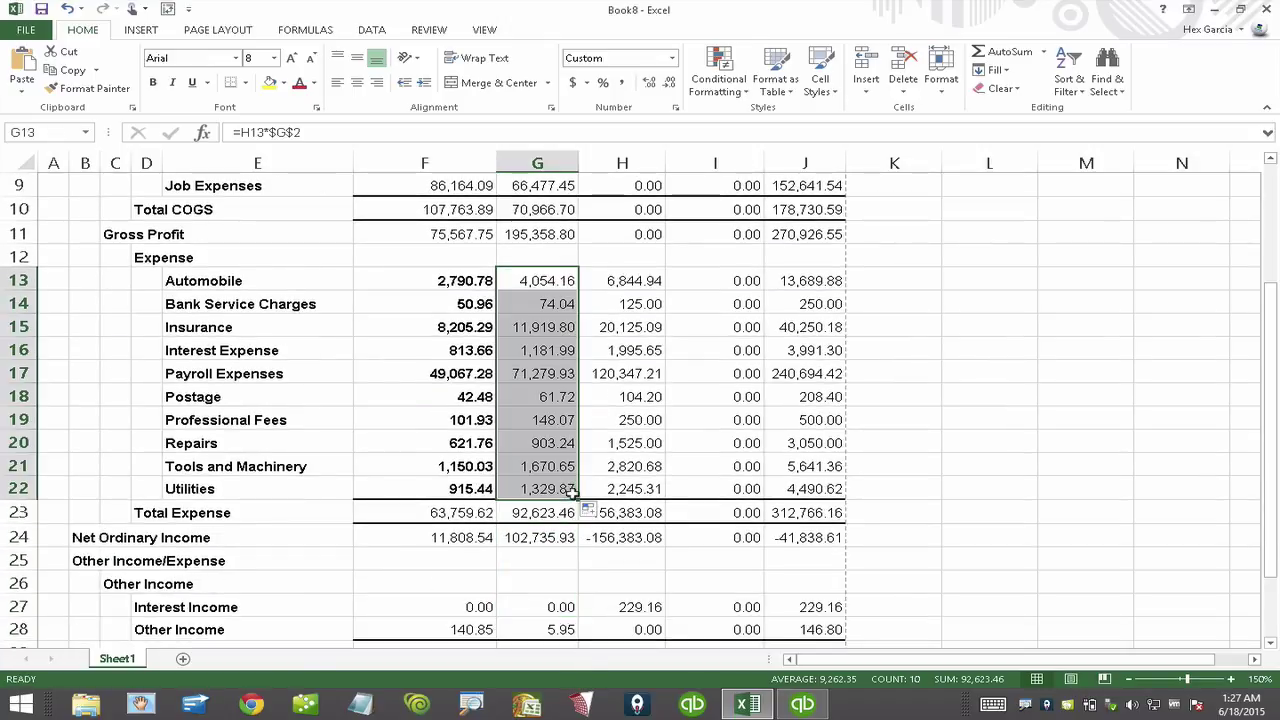
Review Automobile's overhead in H13 and its allocation formulas in F13 and G13
{"action": "left_click", "coordinate": [709, 456]}
{"action": "scroll", "coordinate": [709, 456], "scroll_direction": "up", "scroll_amount": 2}
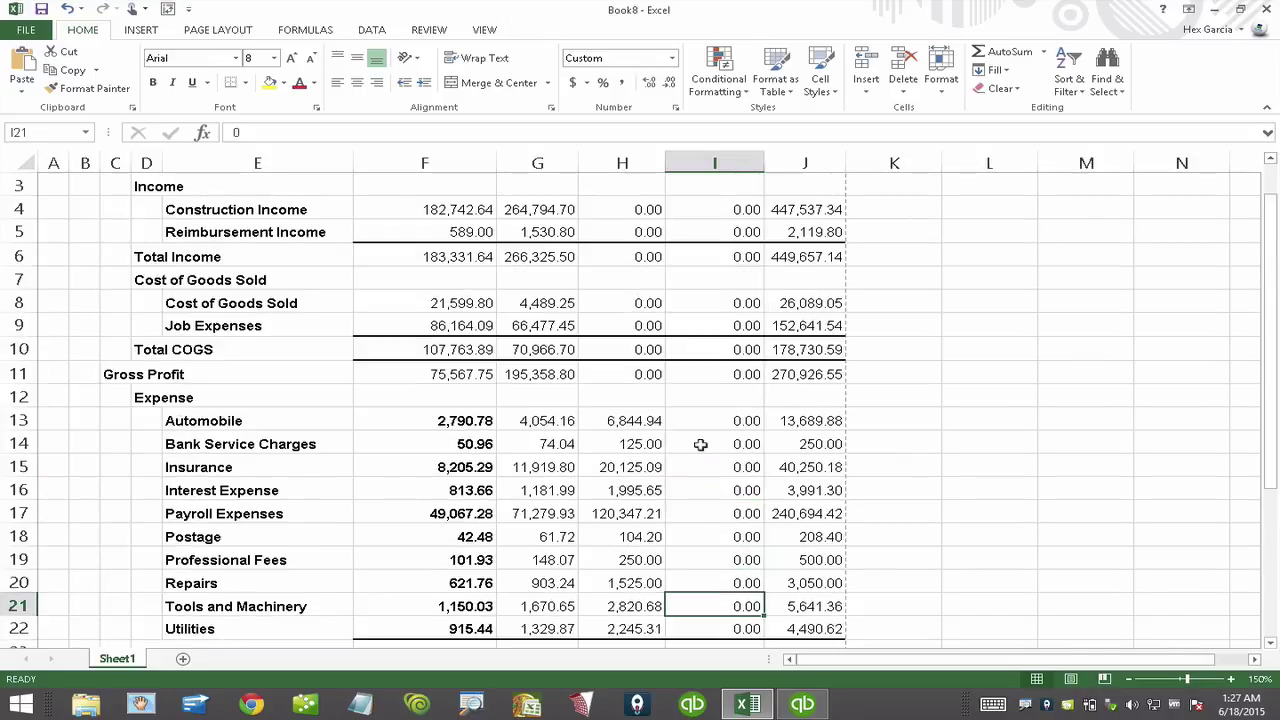
{"action": "left_click", "coordinate": [633, 421]}
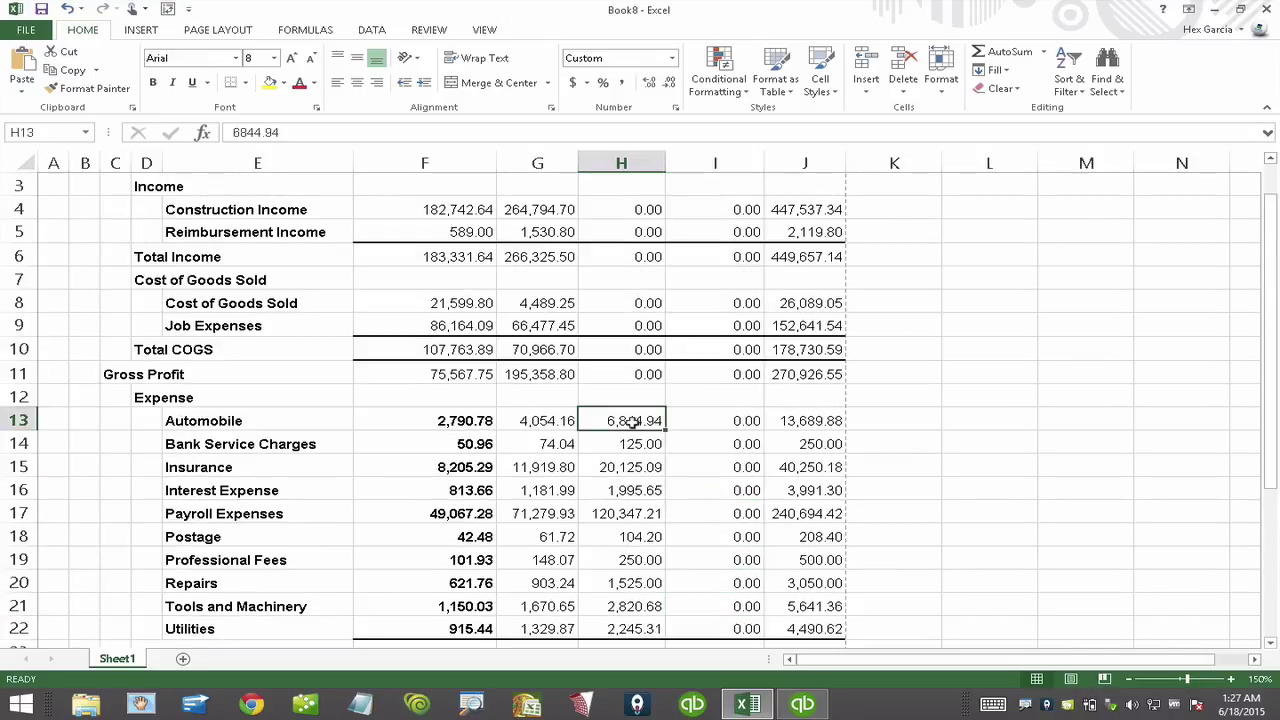
{"action": "left_click", "coordinate": [465, 421]}
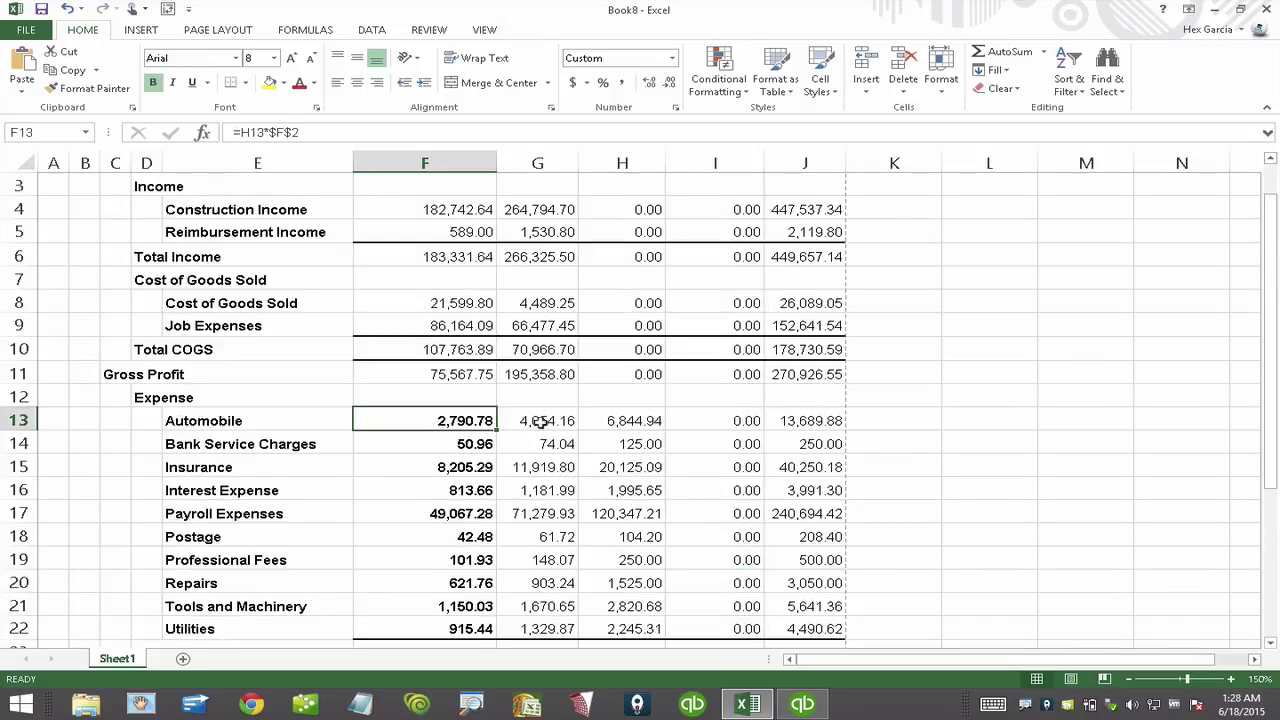
{"action": "left_click", "coordinate": [552, 425]}
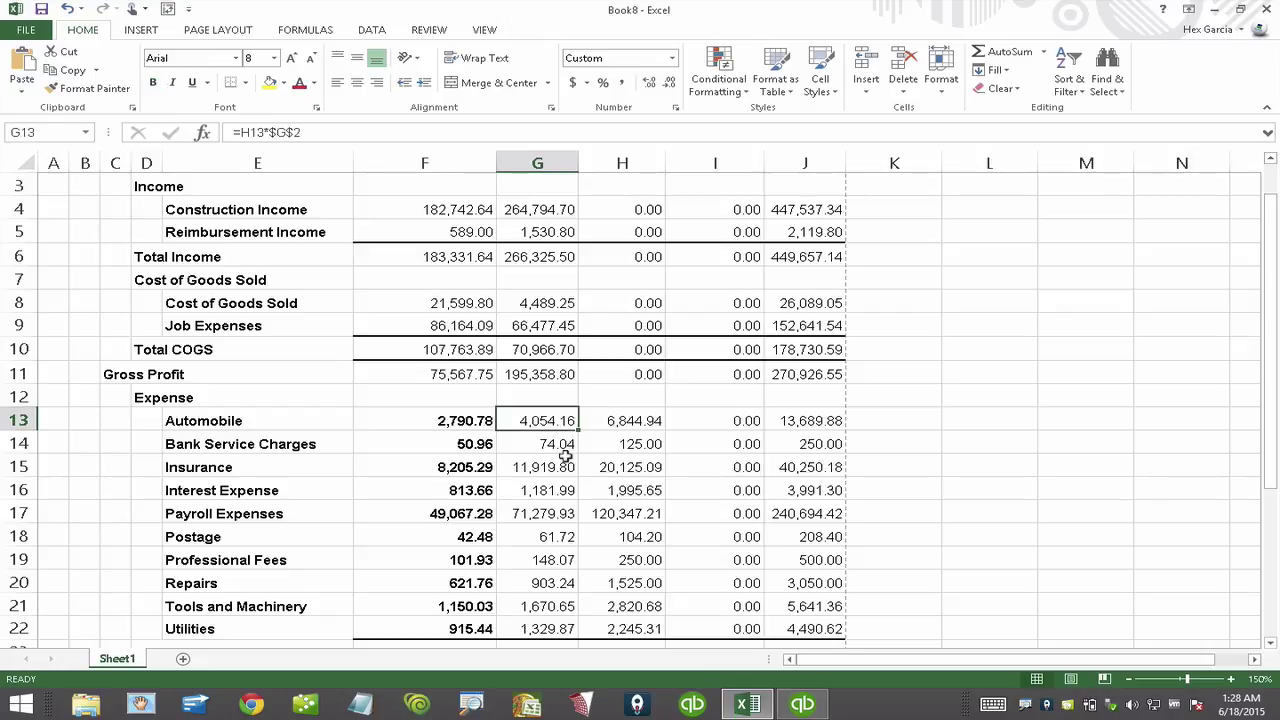
{"action": "scroll", "coordinate": [565, 457], "scroll_direction": "down", "scroll_amount": 1}
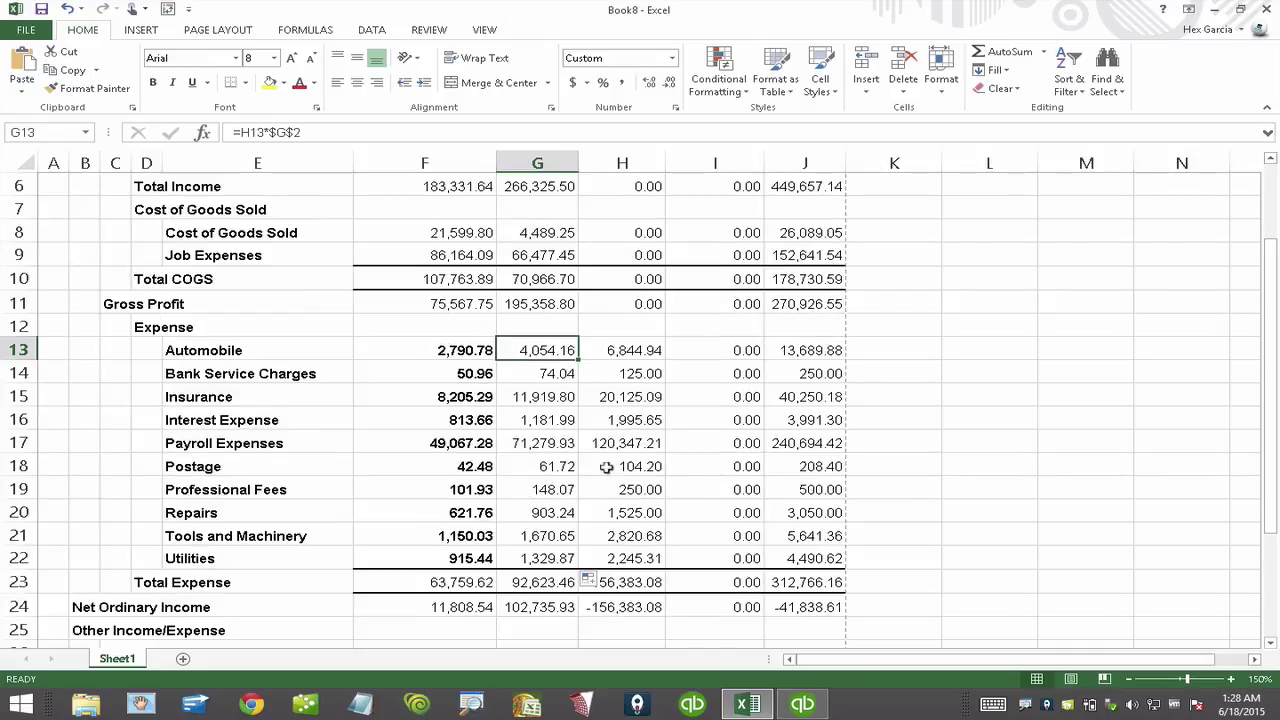
Test a 0 in Automobile's overhead, undo it, then copy the F13:G22 allocations
{"action": "left_click", "coordinate": [633, 347]}
{"action": "type", "text": "0"}
{"action": "key", "text": "Return"}
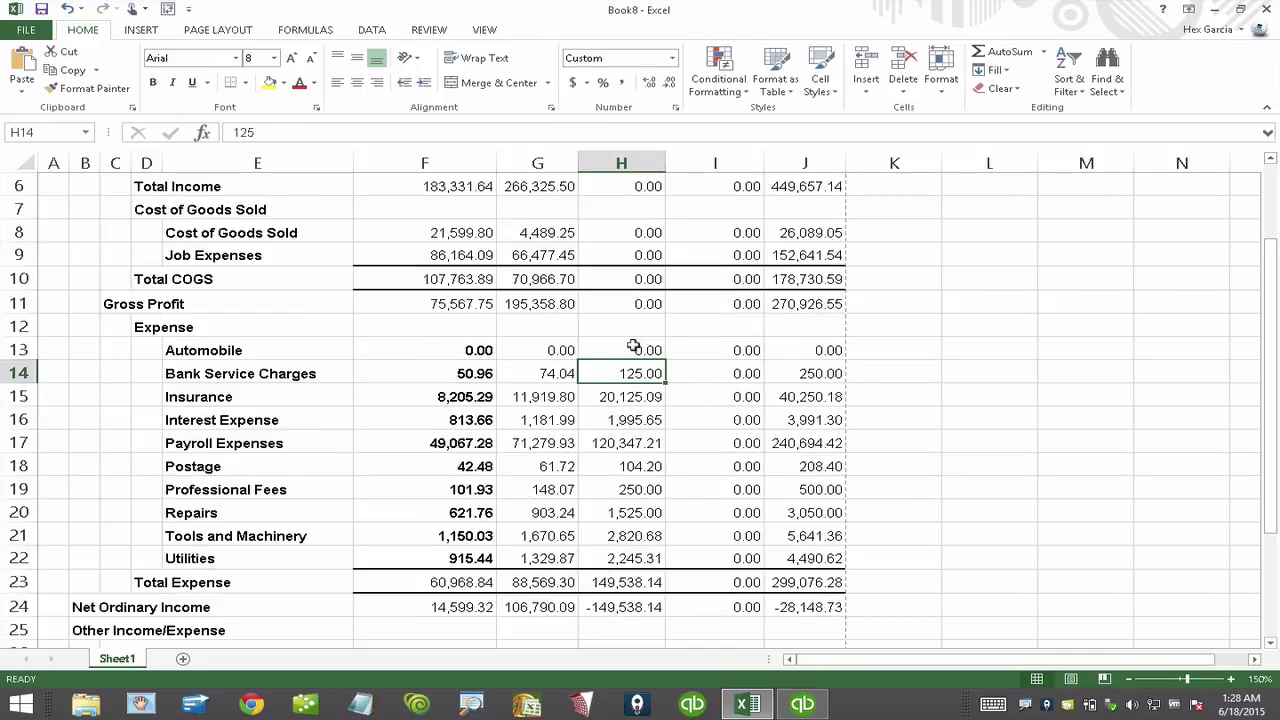
{"action": "key", "text": "ctrl+z"}
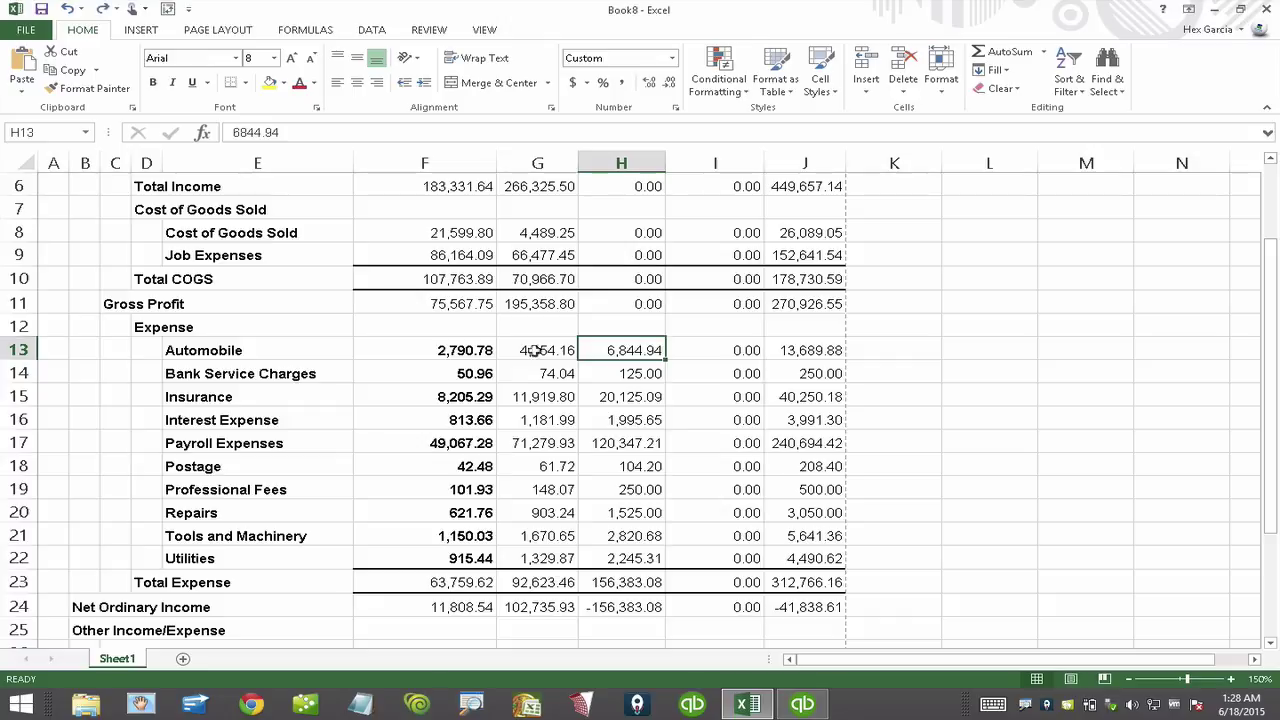
{"action": "left_click_drag", "start_coordinate": [486, 351], "coordinate": [565, 557]}
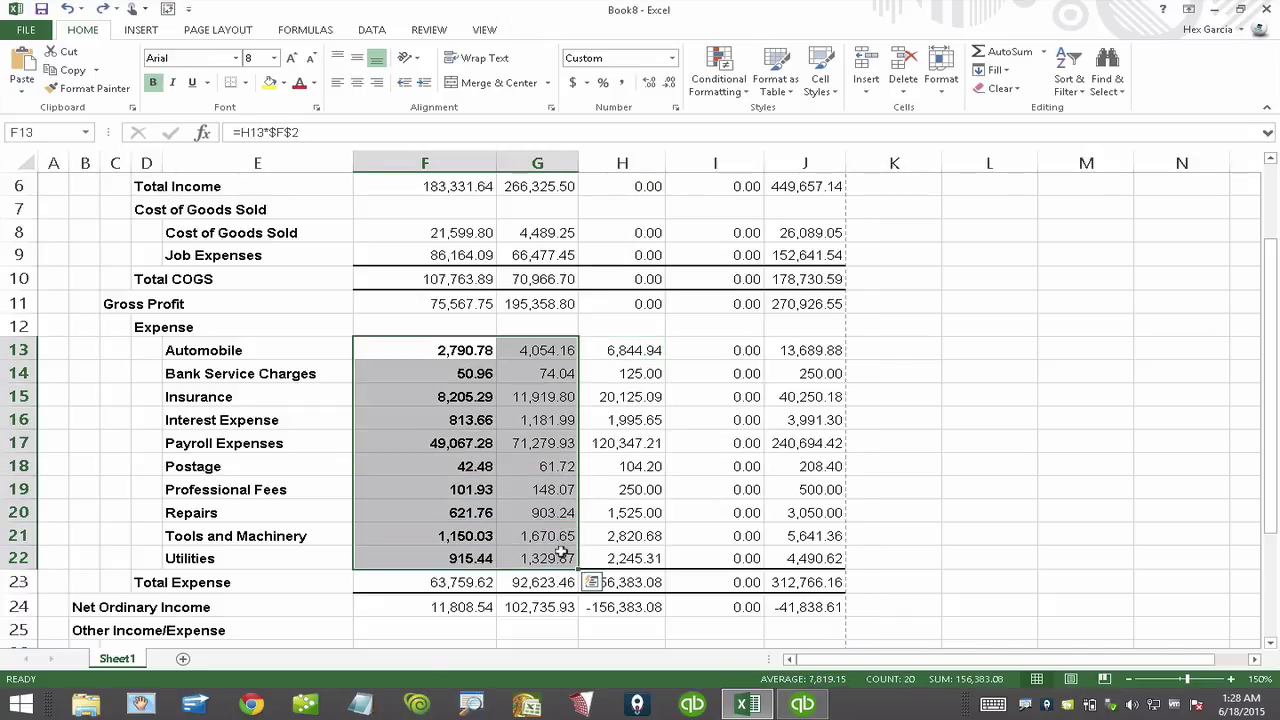
{"action": "key", "text": "ctrl+c"}
Paste the allocations back as values and zero the Automobile, Bank Service Charges and Interest Expense overhead
{"action": "right_click", "coordinate": [439, 350]}
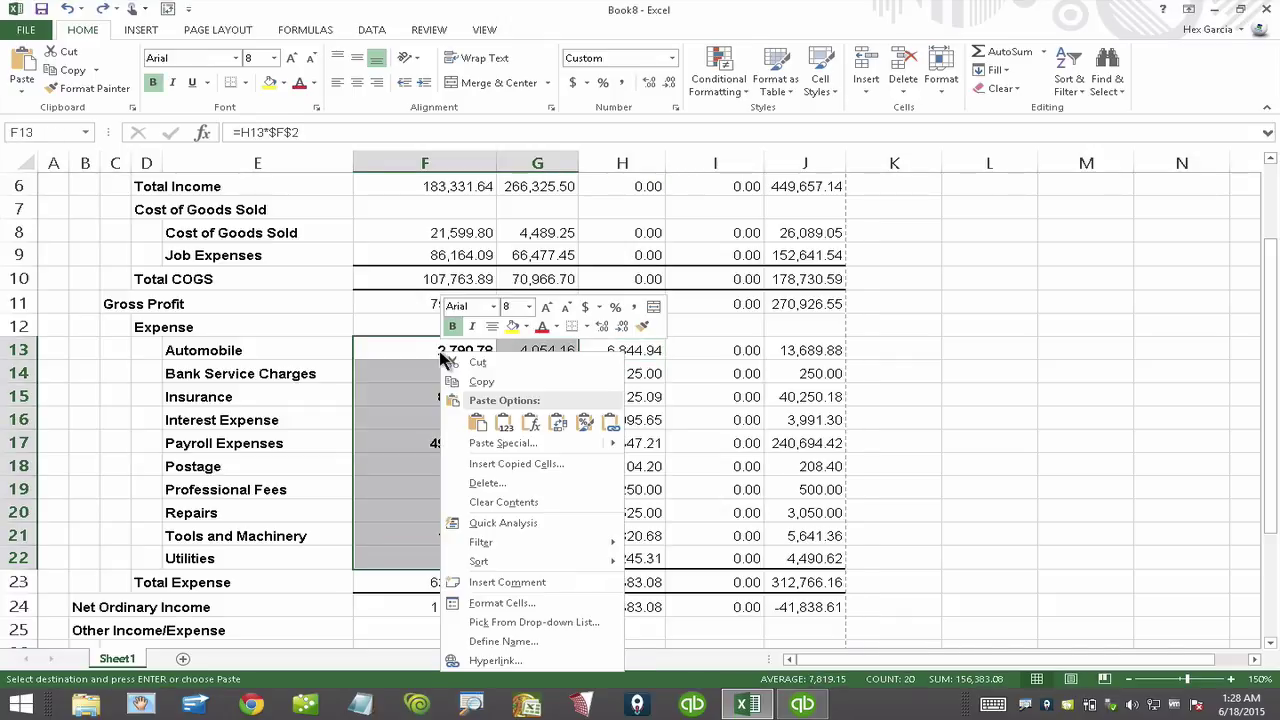
{"action": "left_click", "coordinate": [504, 420]}
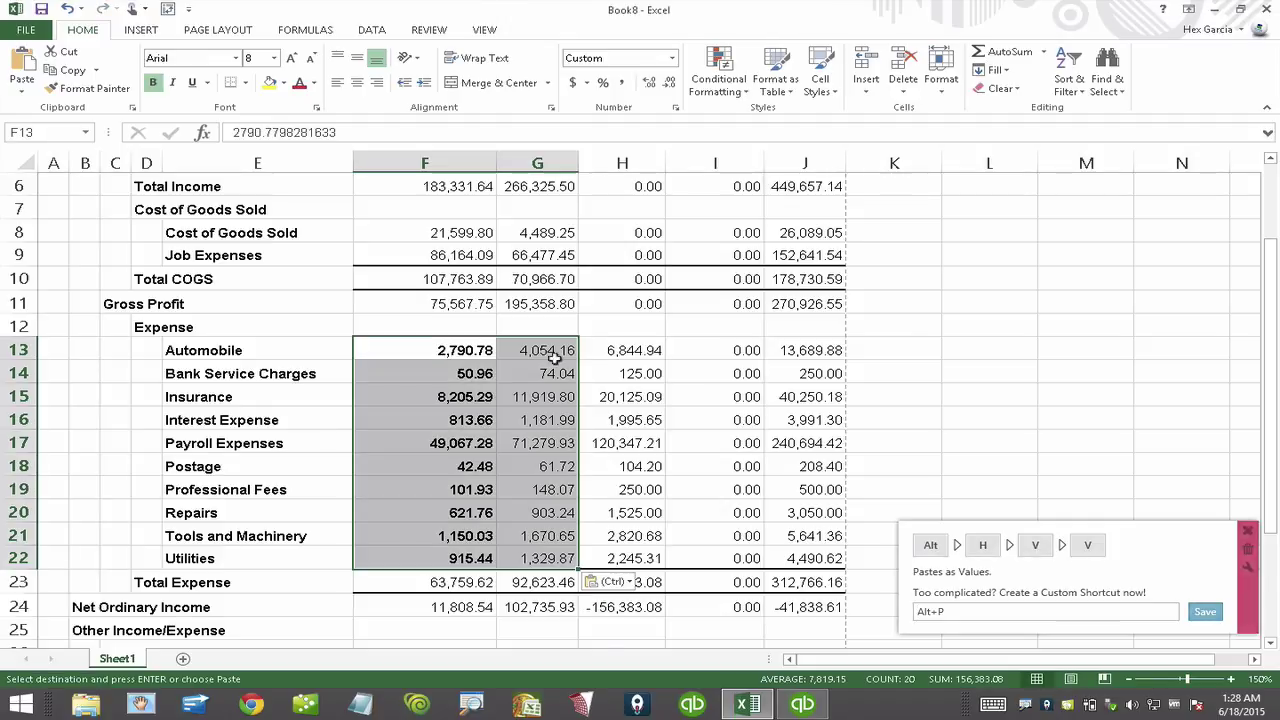
{"action": "left_click", "coordinate": [612, 351]}
{"action": "type", "text": "0"}
{"action": "key", "text": "Return"}
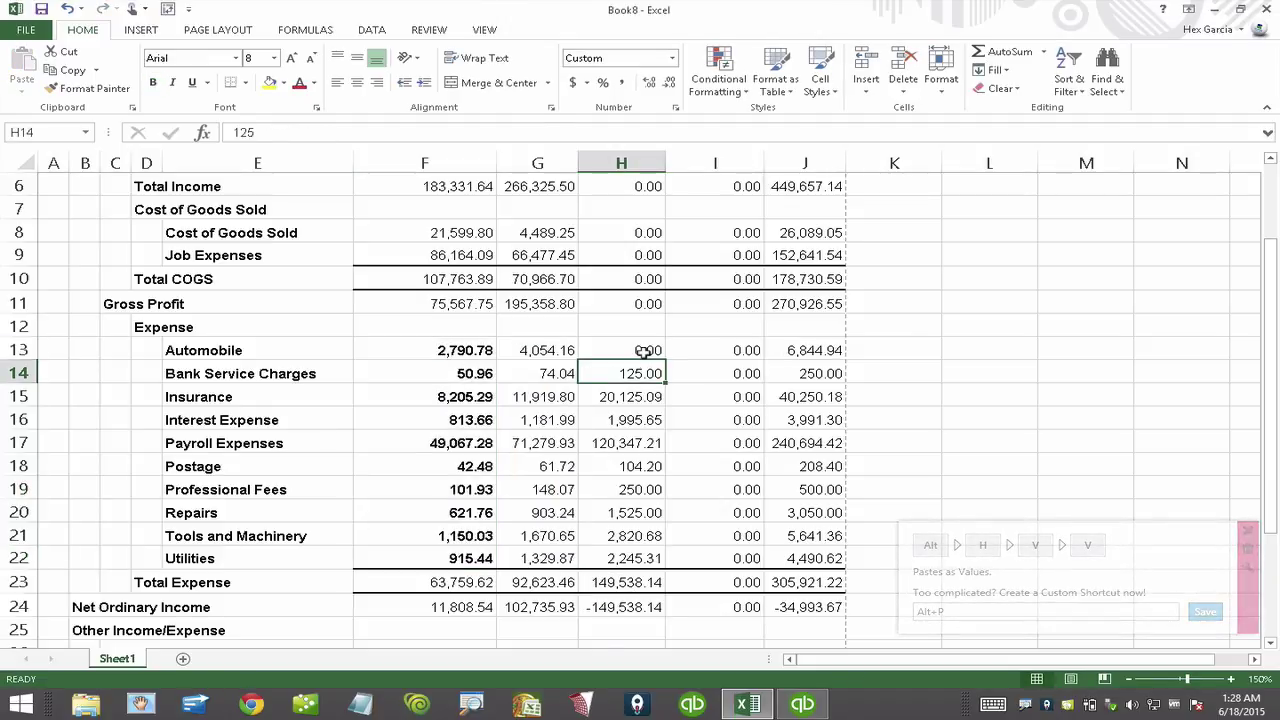
{"action": "type", "text": "0"}
{"action": "key", "text": "Return"}
{"action": "key", "text": "Return"}
{"action": "type", "text": "0"}
{"action": "key", "text": "Return"}
Zero the remaining Overhead expense lines, Insurance through Utilities
{"action": "key", "text": "Up"}
{"action": "key", "text": "Up"}
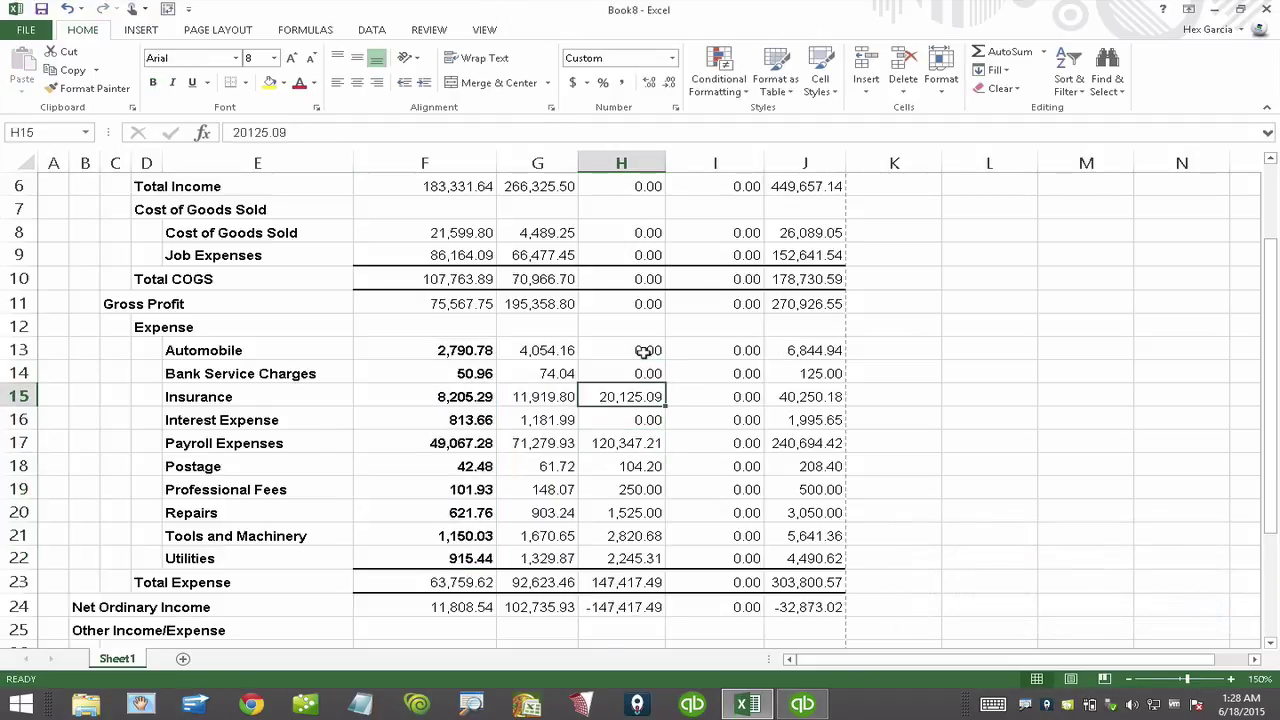
{"action": "type", "text": "0"}
{"action": "key", "text": "Return"}
{"action": "key", "text": "Return"}
{"action": "type", "text": "0"}
{"action": "key", "text": "Return"}
{"action": "key", "text": "Return"}
{"action": "type", "text": "0"}
{"action": "key", "text": "Up"}
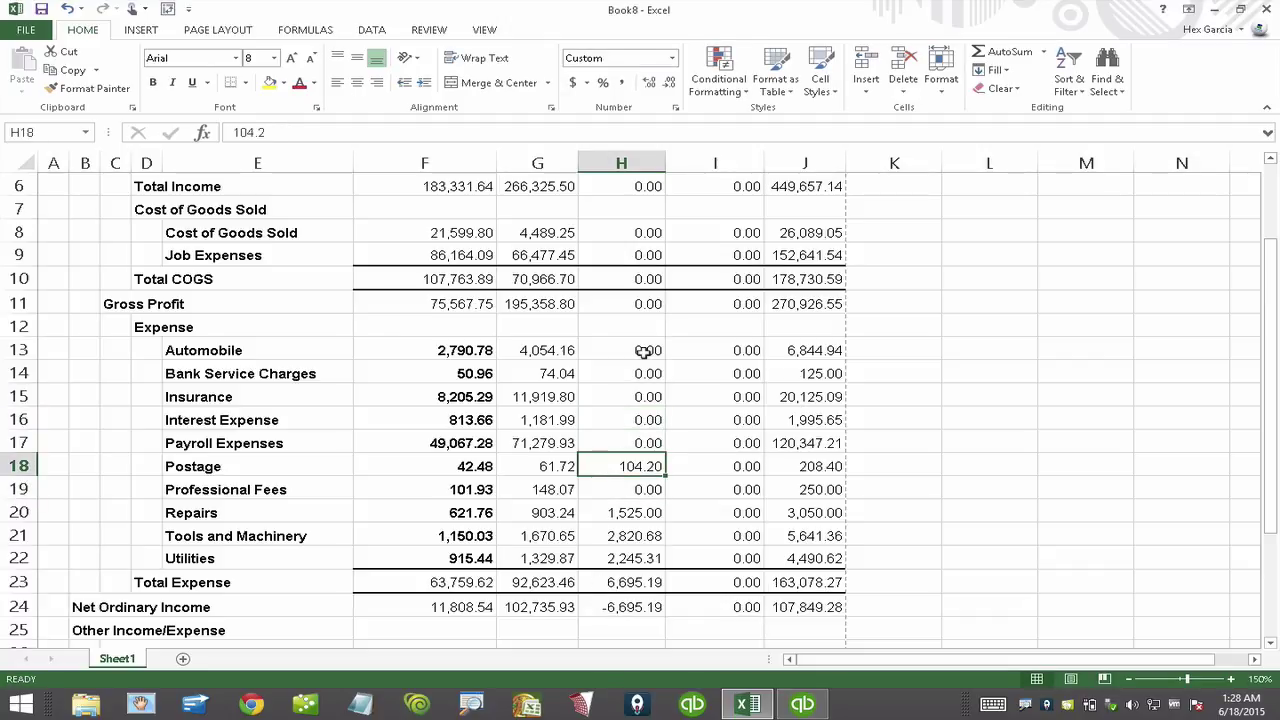
{"action": "key", "text": "Down"}
{"action": "key", "text": "Up"}
{"action": "type", "text": "0"}
{"action": "key", "text": "Return"}
{"action": "key", "text": "Return"}
{"action": "key", "text": "Return"}
{"action": "type", "text": "0"}
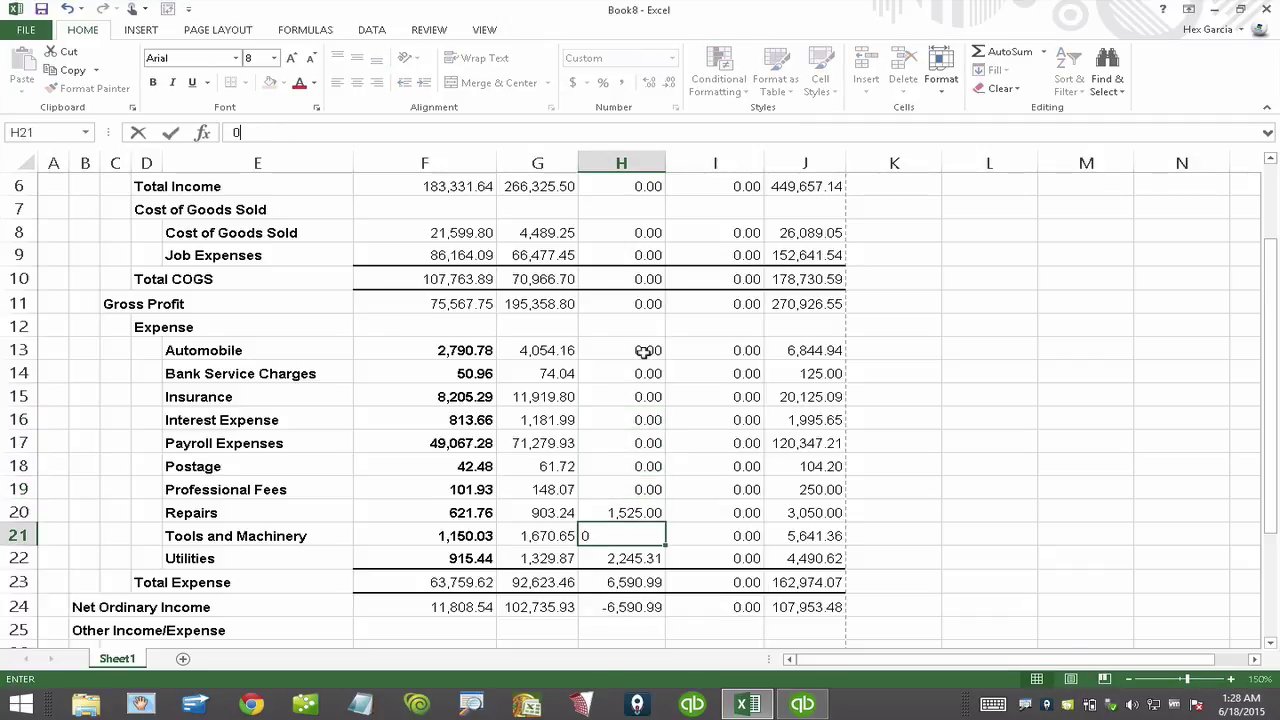
{"action": "key", "text": "Up"}
{"action": "type", "text": "0"}
{"action": "key", "text": "Return"}
{"action": "key", "text": "Return"}
{"action": "type", "text": "0"}
{"action": "key", "text": "Return"}
{"action": "key", "text": "Return"}
{"action": "key", "text": "Return"}
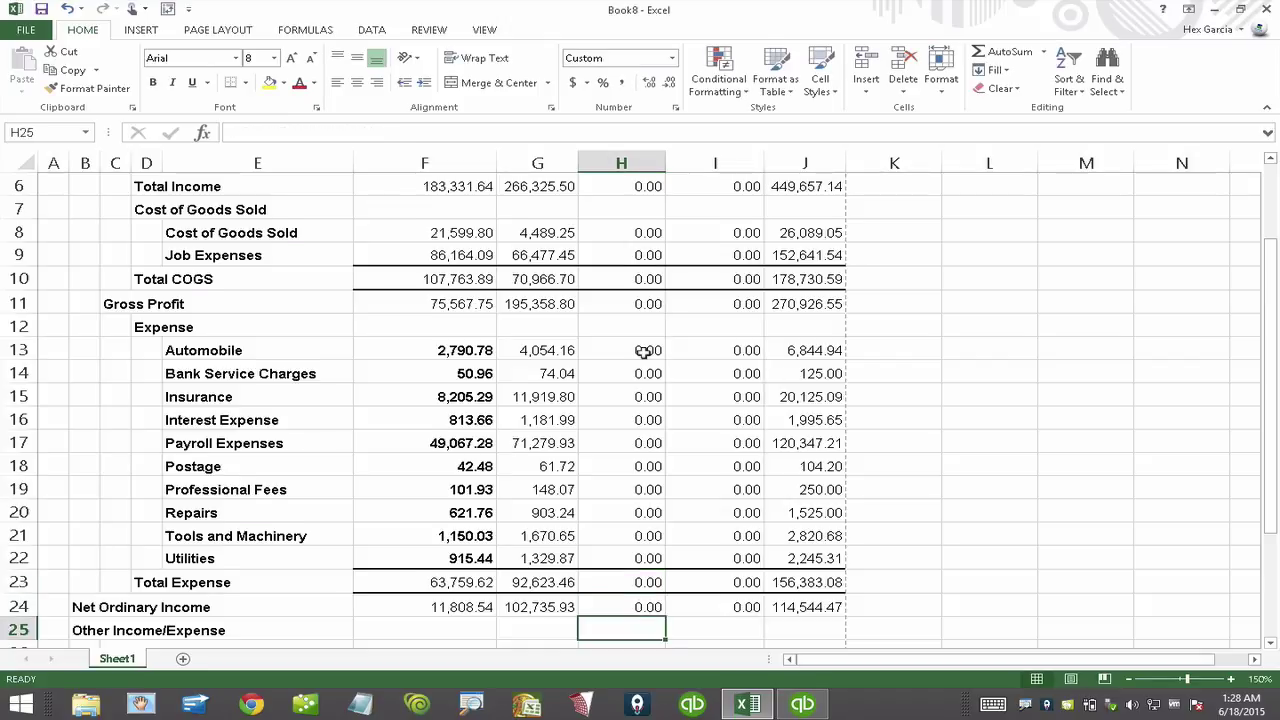
{"action": "key", "text": "Return"}
Check Net Ordinary Income: 11,808.54 New Construction, 102,735.93 Remodel, then return to the QuickBooks report
{"action": "scroll", "coordinate": [614, 389], "scroll_direction": "down", "scroll_amount": 1}
{"action": "scroll", "coordinate": [614, 389], "scroll_direction": "down", "scroll_amount": 2}
{"action": "left_click", "coordinate": [460, 378]}
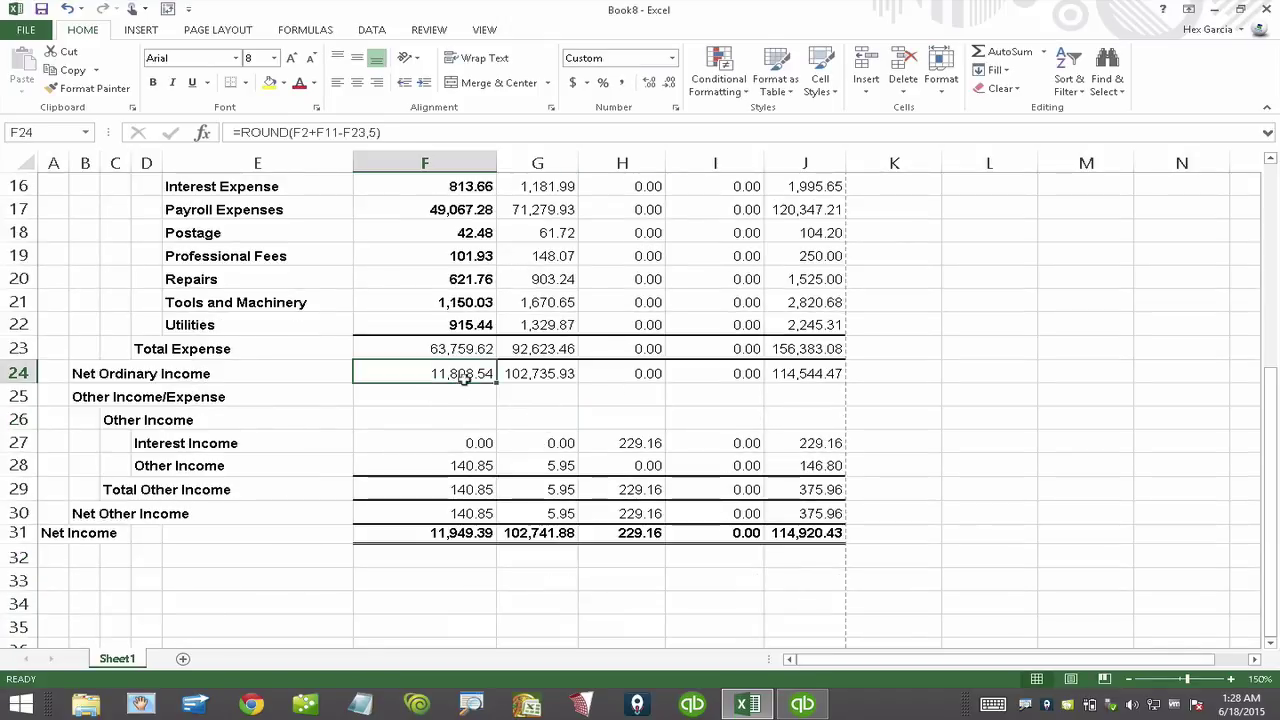
{"action": "left_click", "coordinate": [521, 378]}
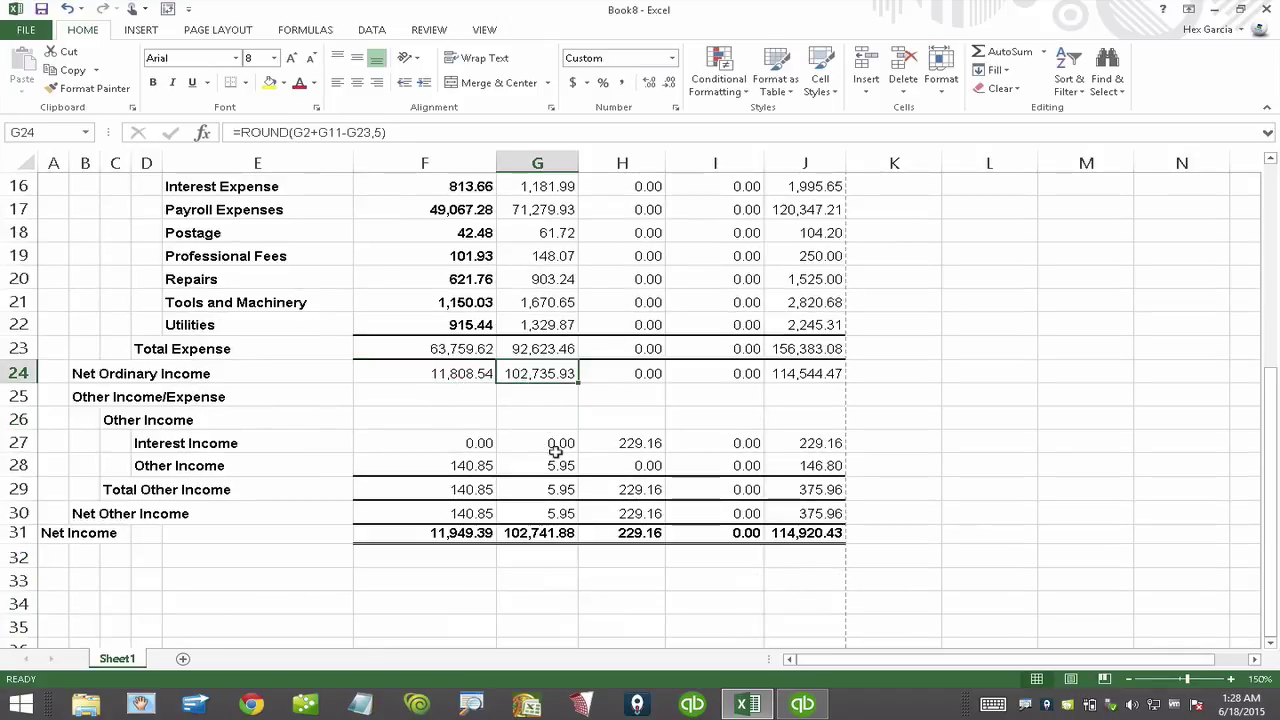
{"action": "scroll", "coordinate": [556, 452], "scroll_direction": "up", "scroll_amount": 2}
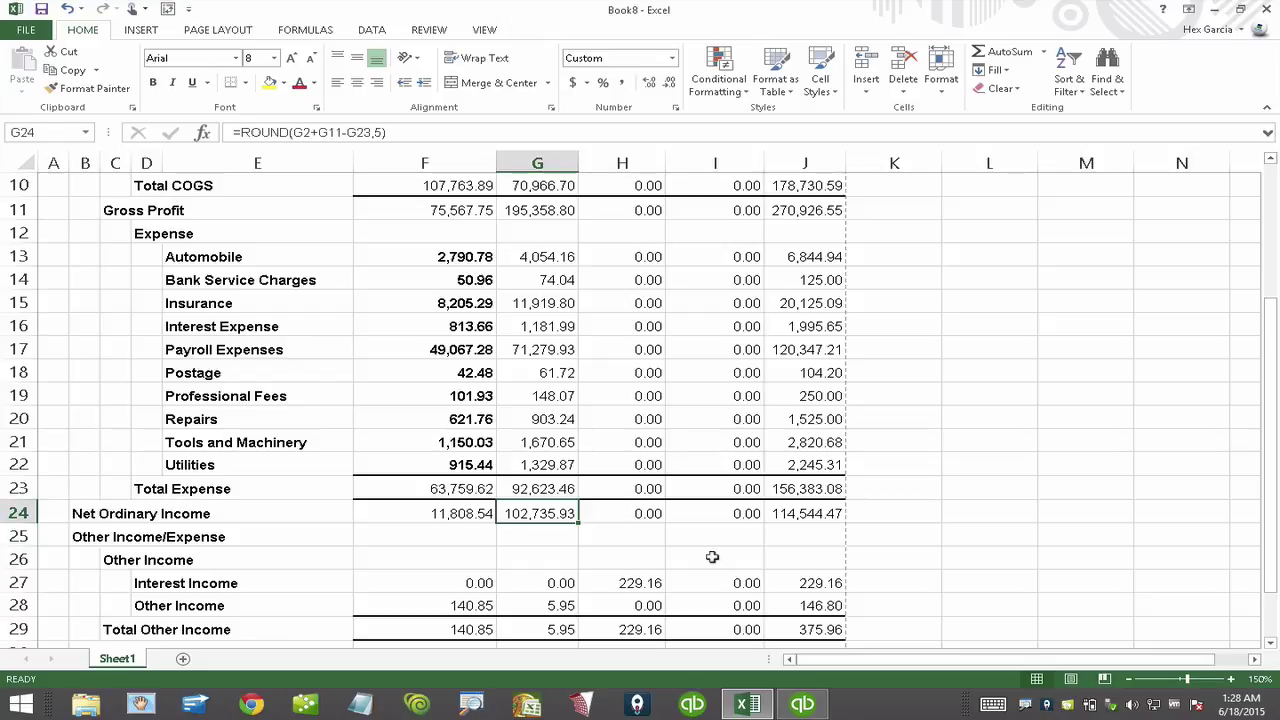
{"action": "left_click", "coordinate": [803, 704]}
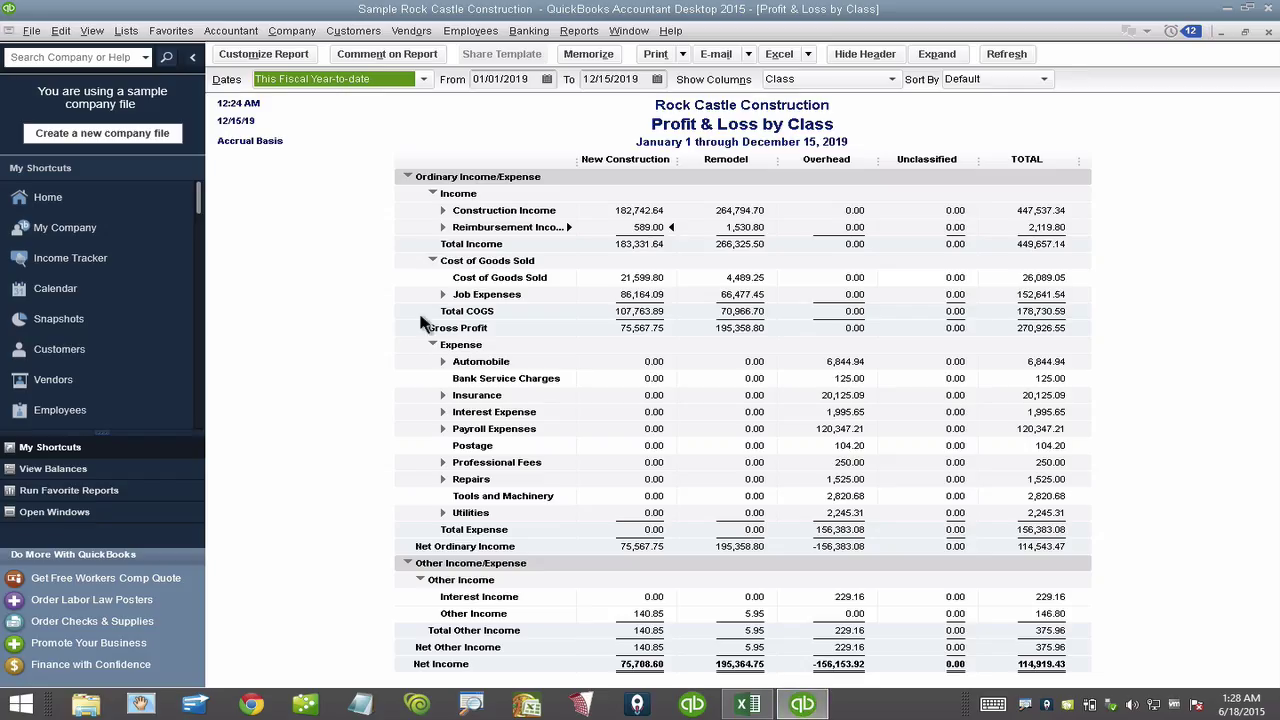
Start a Batch Enter Transactions session of Credit Card Charges & Credits on the QuickBooks Credit Card
{"action": "left_click", "coordinate": [249, 34]}
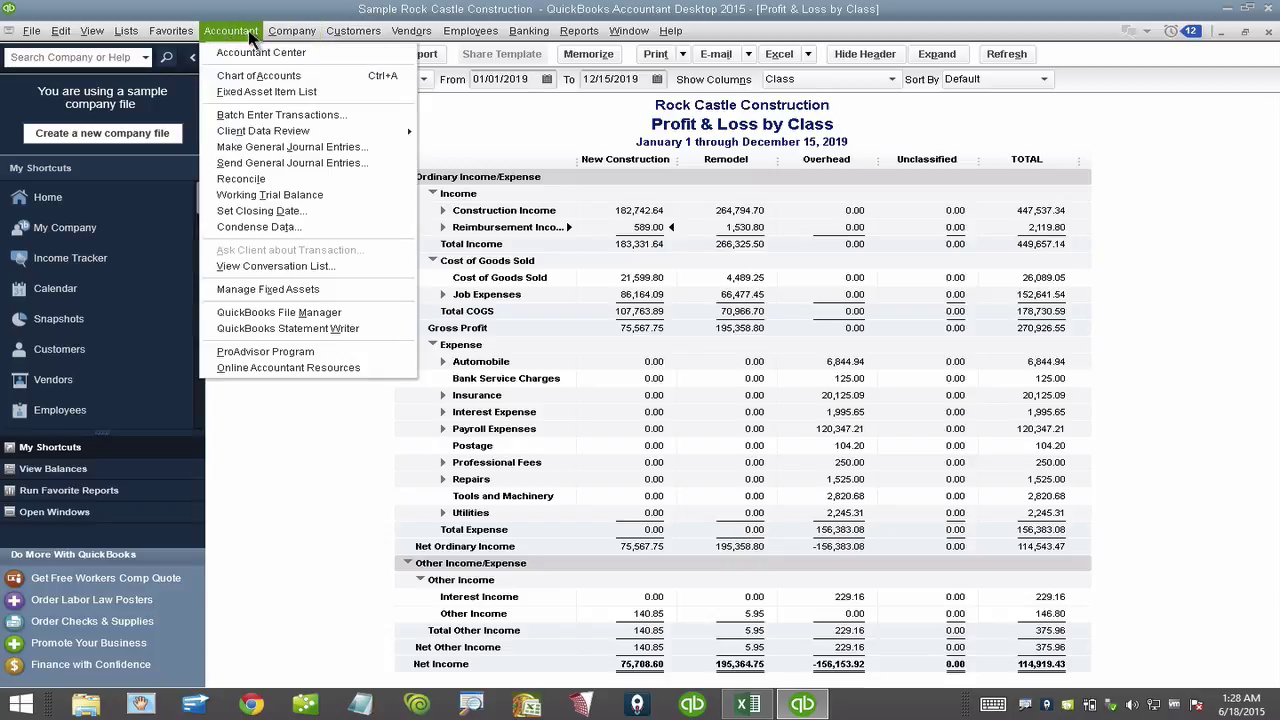
{"action": "left_click", "coordinate": [296, 117]}
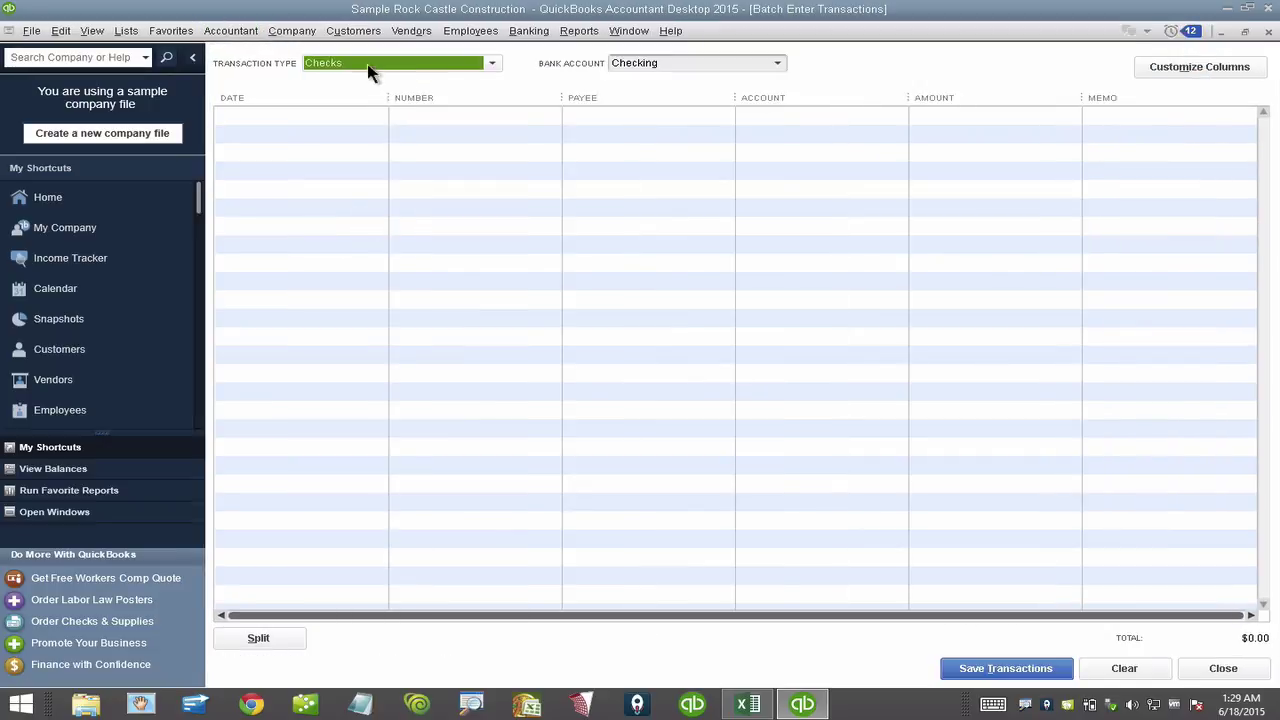
{"action": "left_click", "coordinate": [357, 64]}
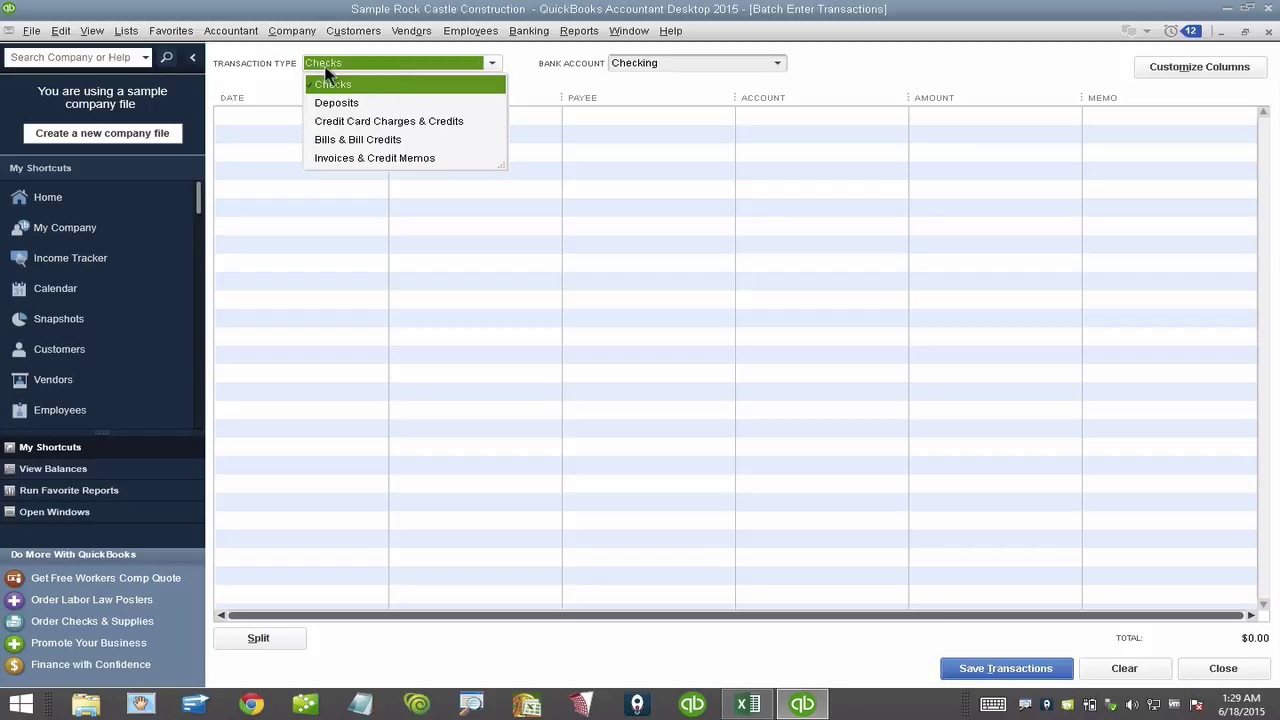
{"action": "left_click", "coordinate": [222, 31]}
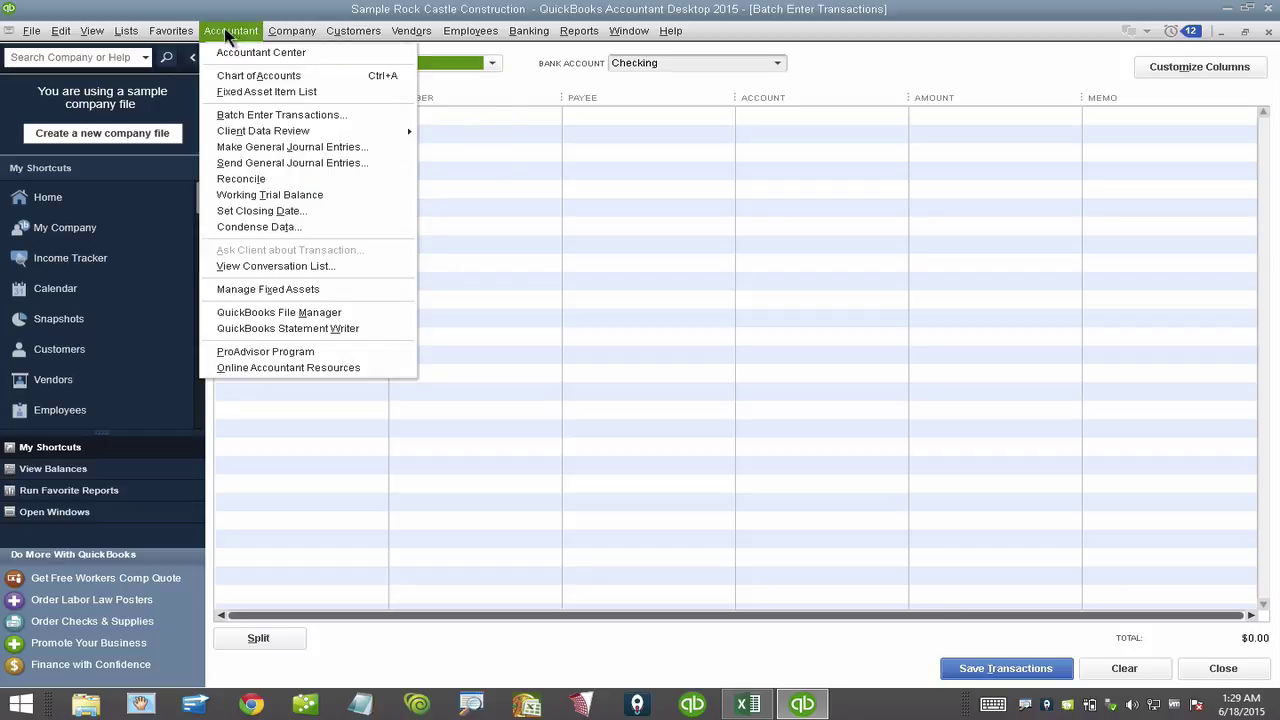
{"action": "left_click", "coordinate": [292, 118]}
{"action": "left_click", "coordinate": [351, 62]}
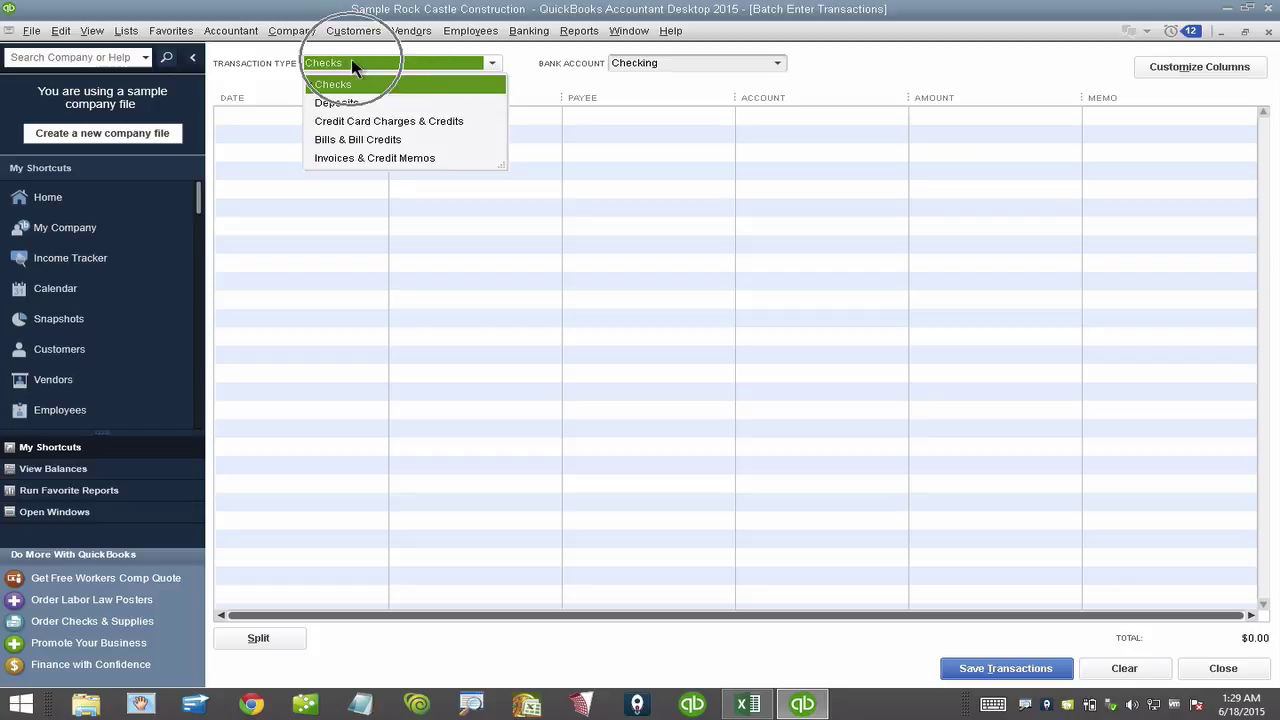
{"action": "left_click", "coordinate": [361, 125]}
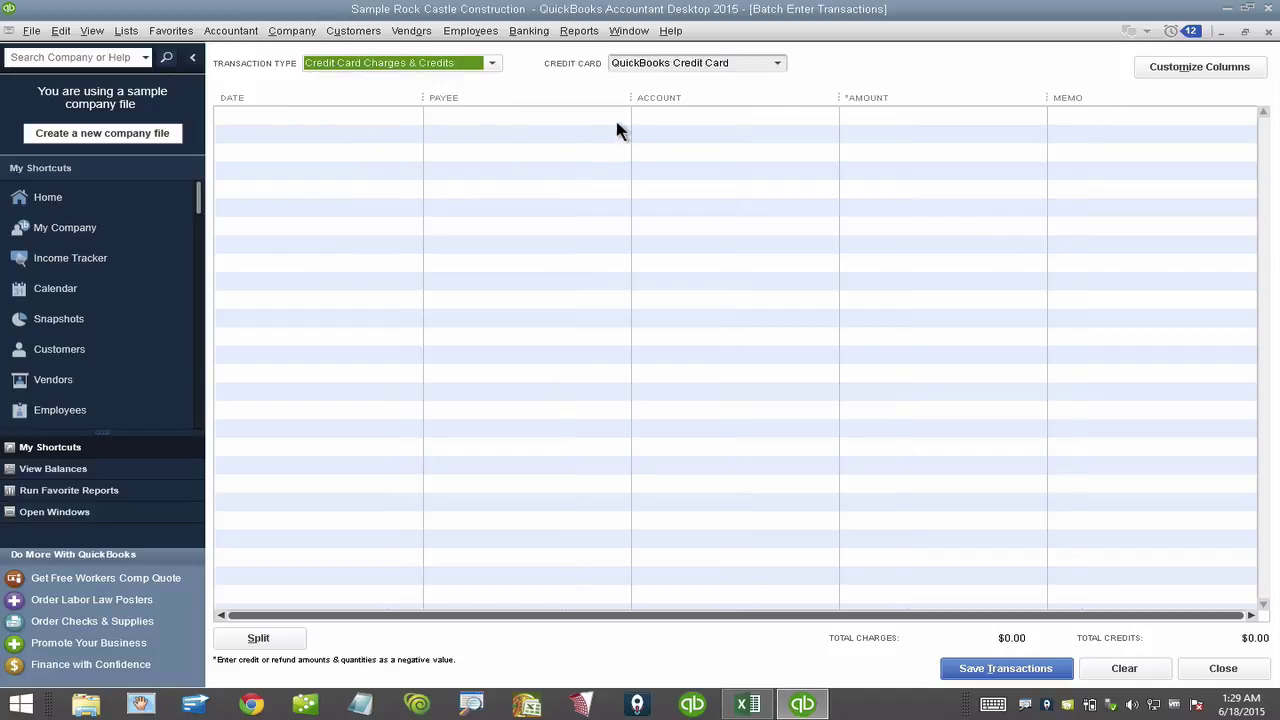
Remove the Payee column from the batch grid, leaving Date, Account, Amount and Memo
{"action": "left_click", "coordinate": [1211, 69]}
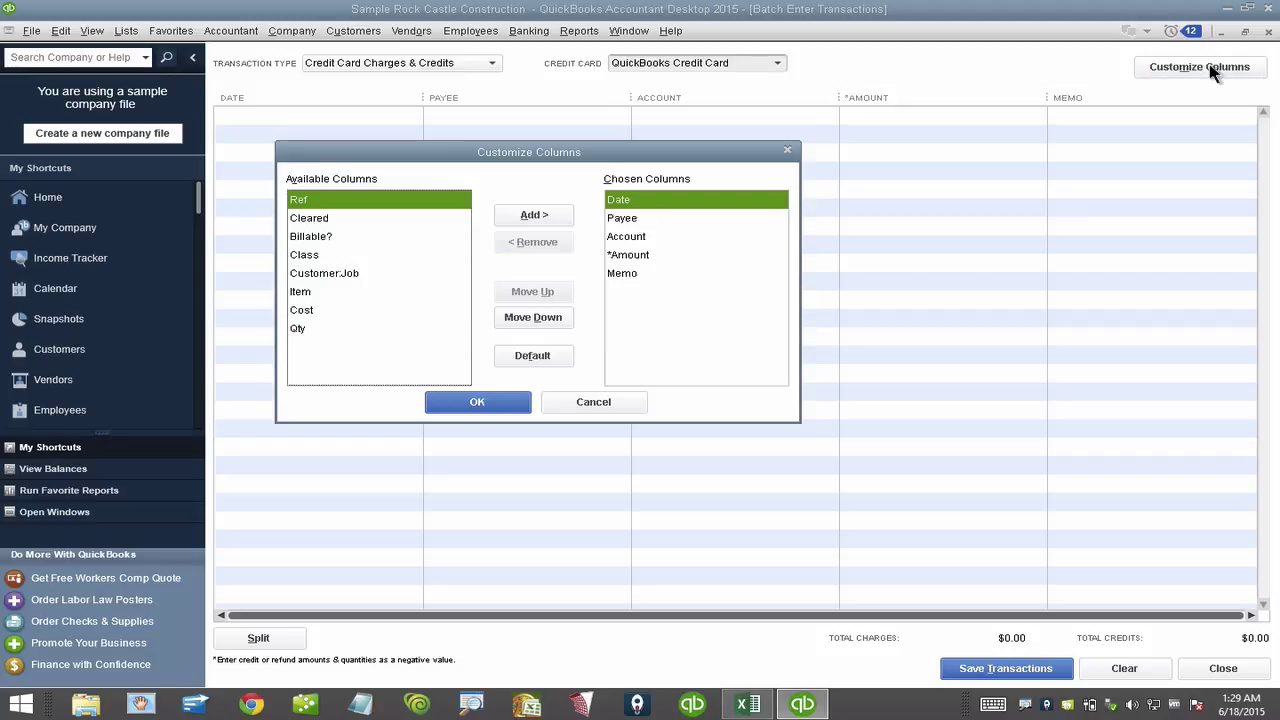
{"action": "left_click", "coordinate": [626, 218]}
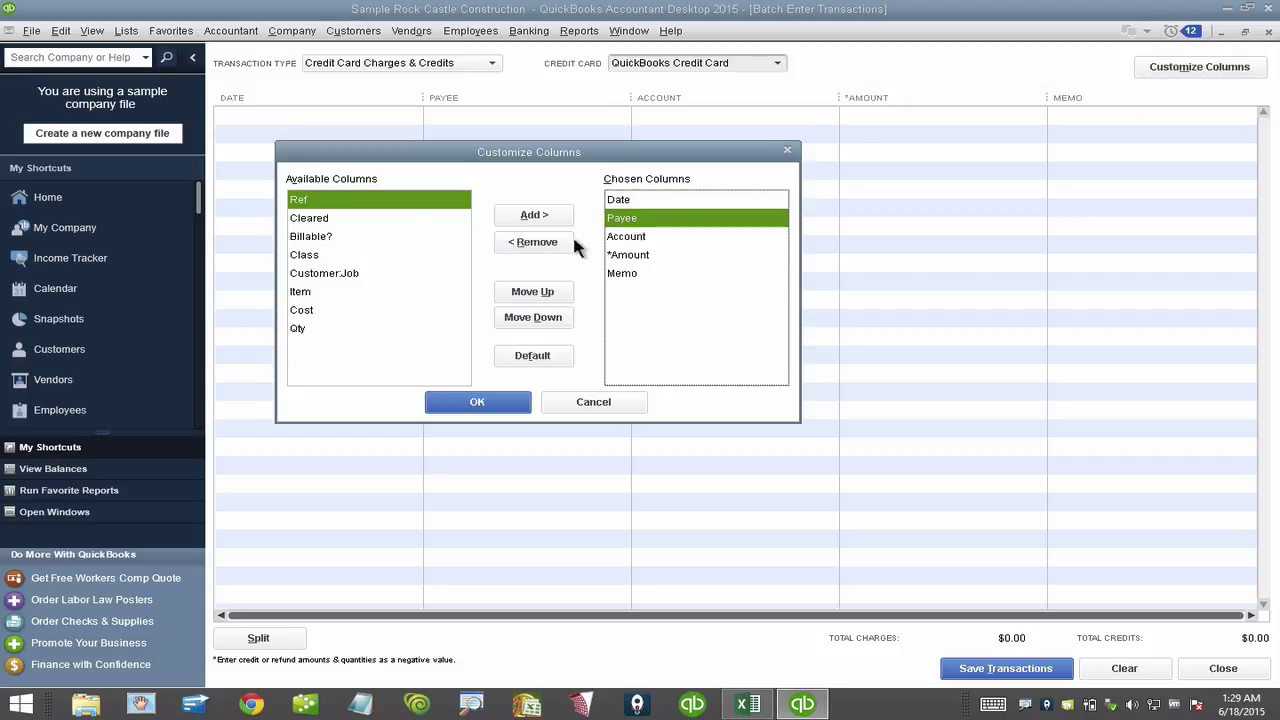
{"action": "left_click", "coordinate": [538, 242]}
{"action": "left_click", "coordinate": [630, 240]}
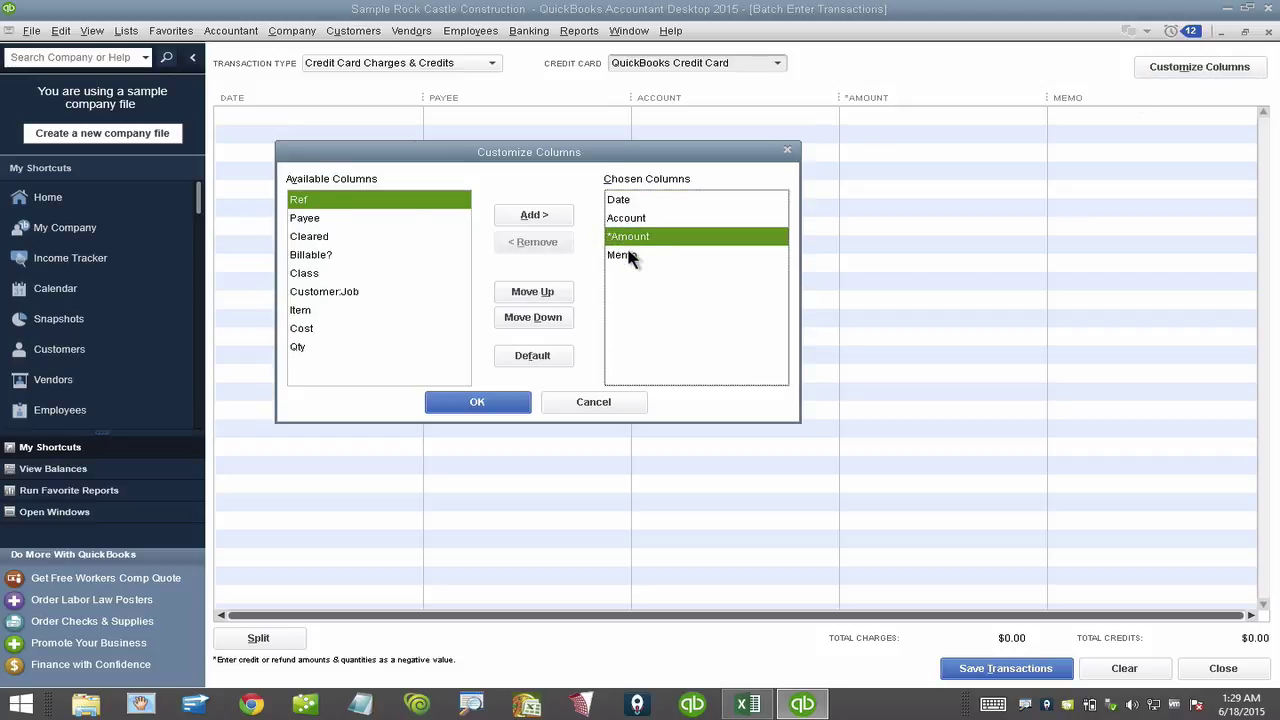
{"action": "left_click", "coordinate": [630, 257]}
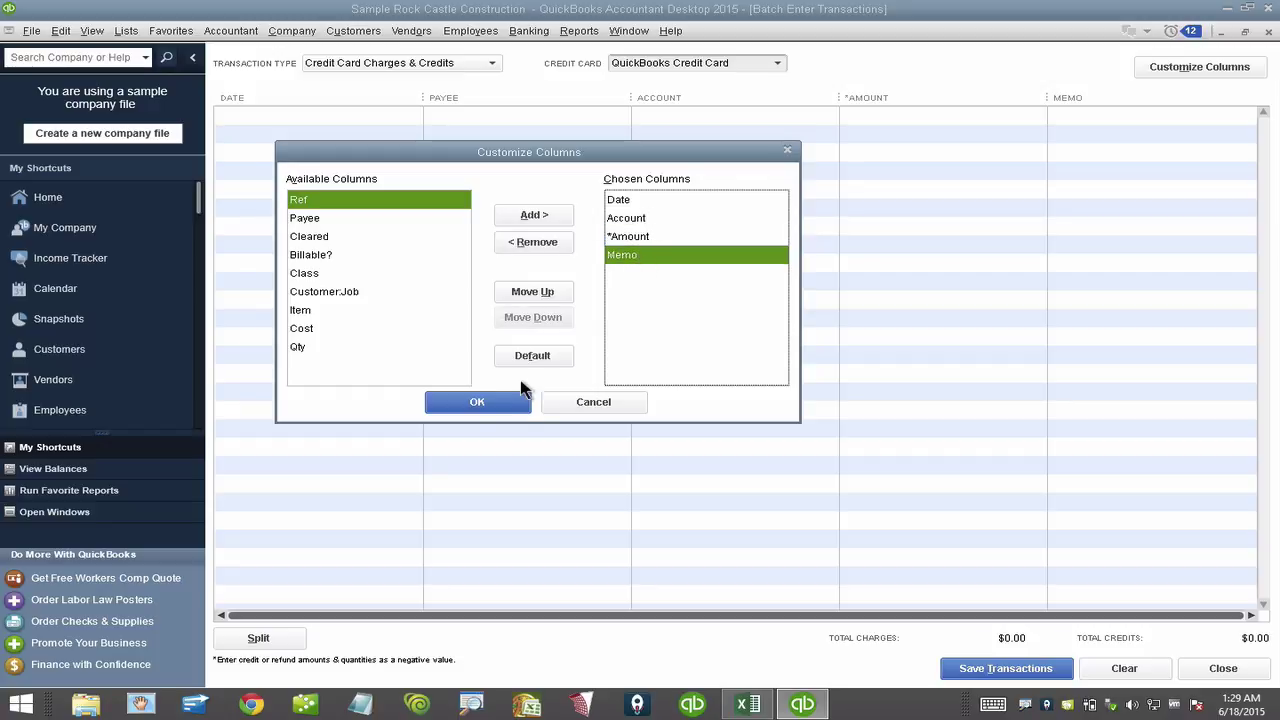
{"action": "left_click", "coordinate": [638, 202]}
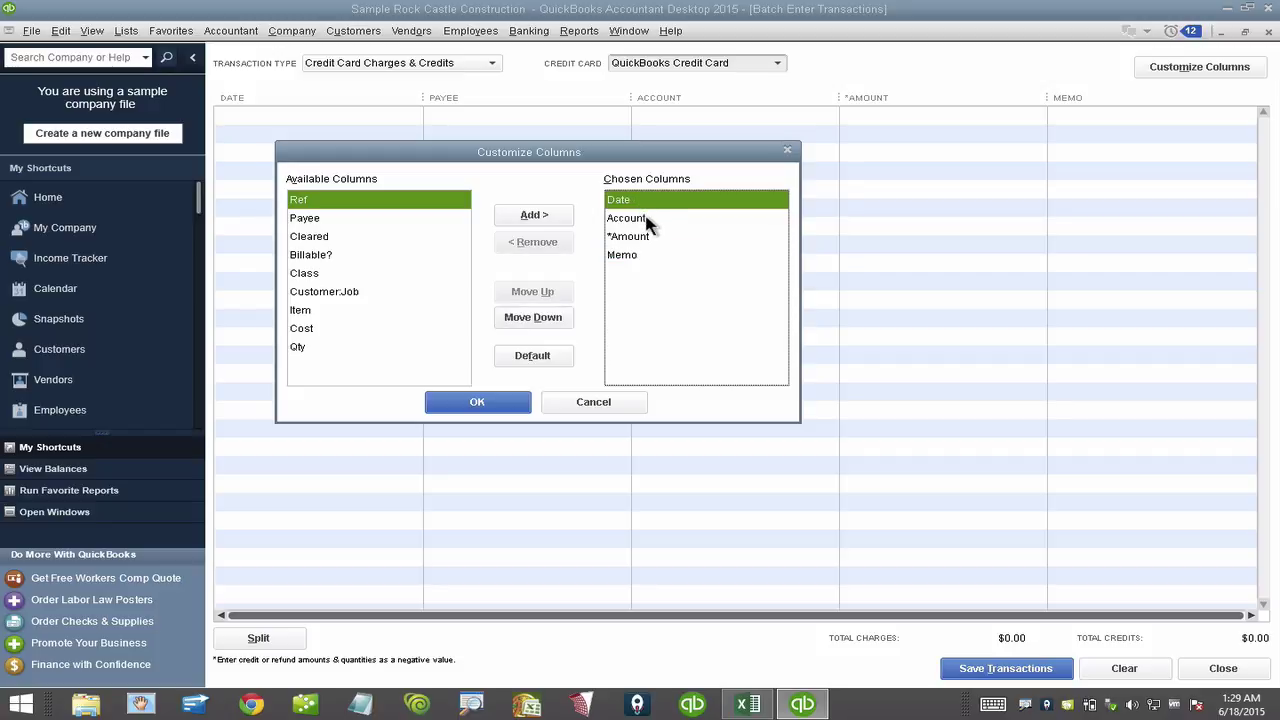
{"action": "left_click", "coordinate": [637, 255]}
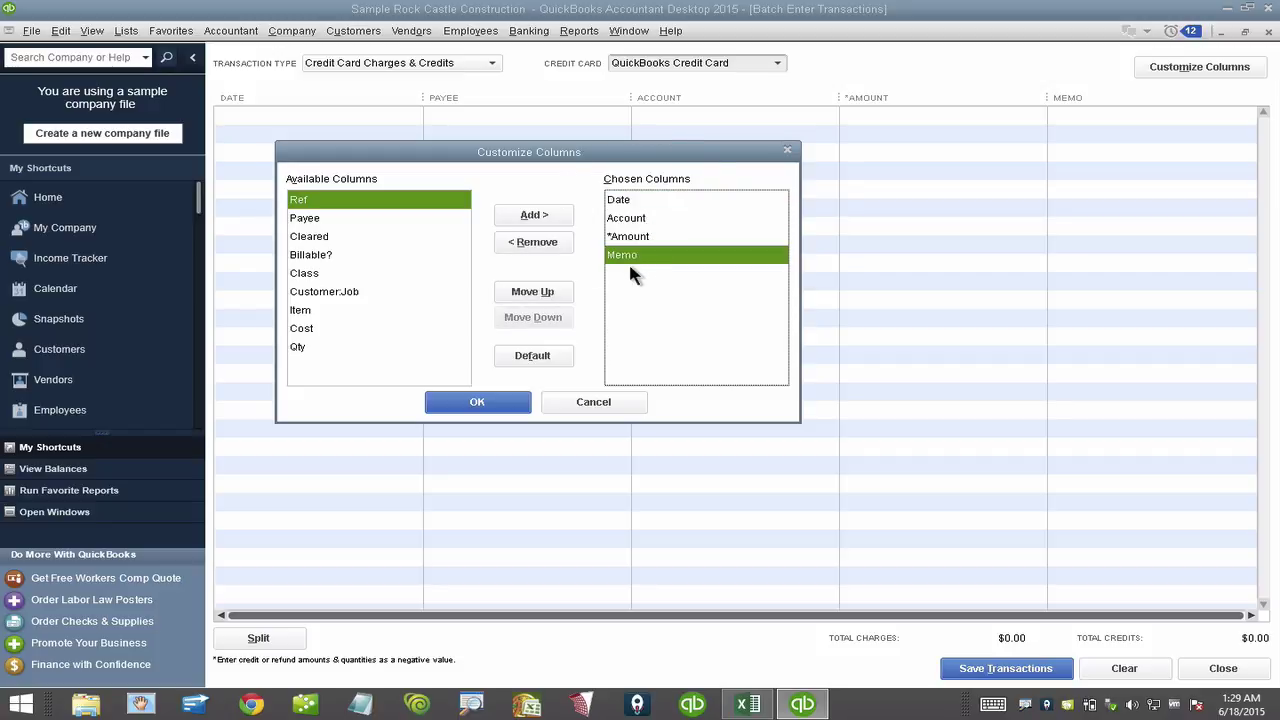
{"action": "left_click", "coordinate": [502, 406]}
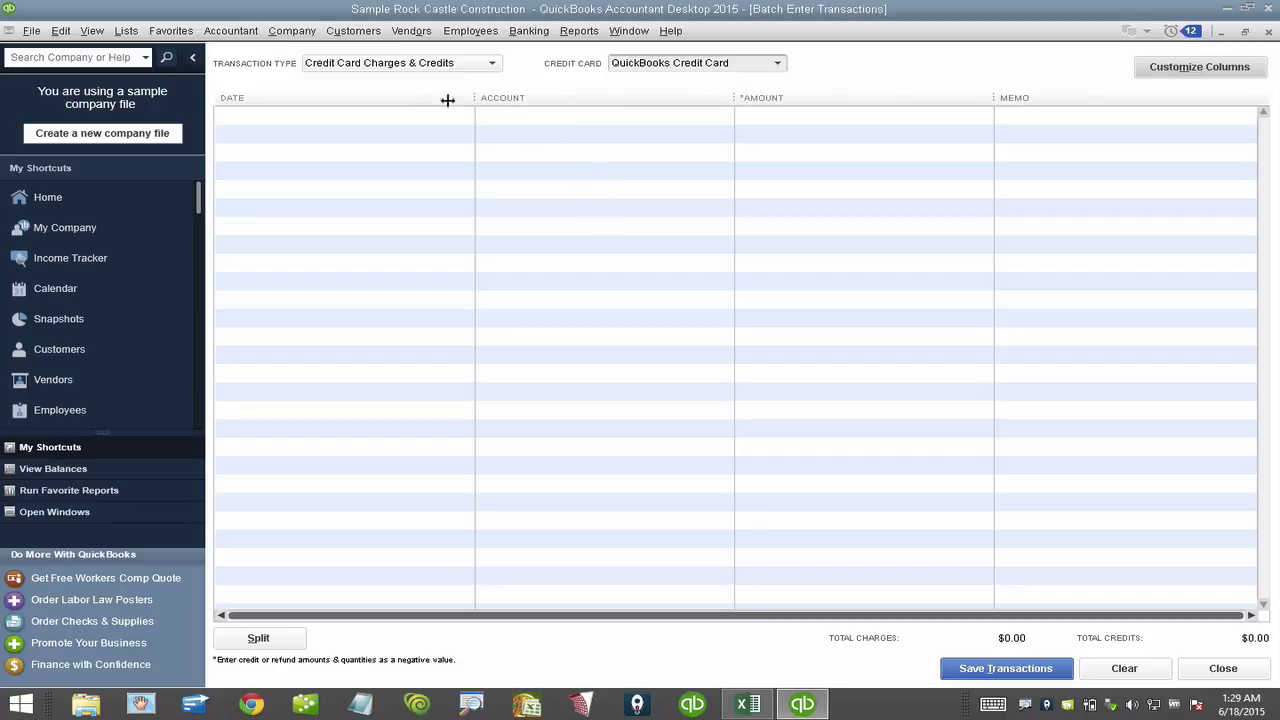
Date the first batch line 12/31/2019, then return to the Excel workbook
{"action": "left_click", "coordinate": [386, 116]}
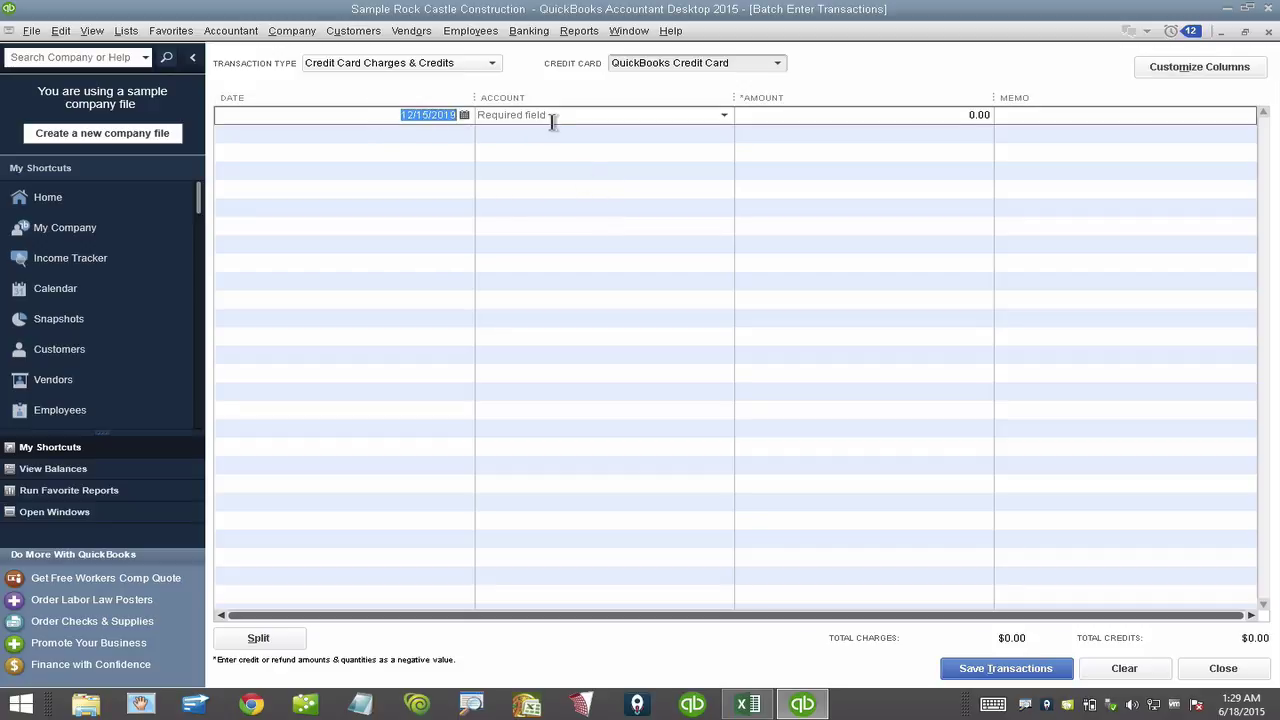
{"action": "type", "text": "1"}
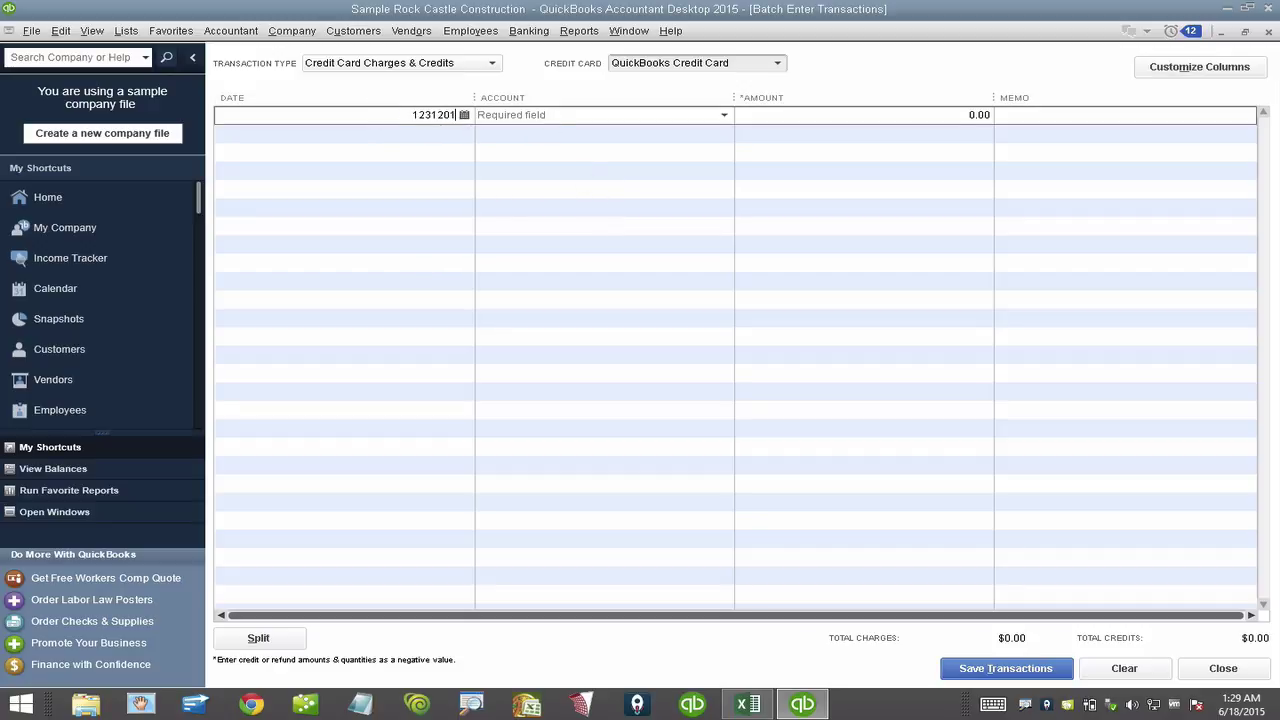
{"action": "type", "text": "2/31/2019"}
{"action": "key", "text": "Tab"}
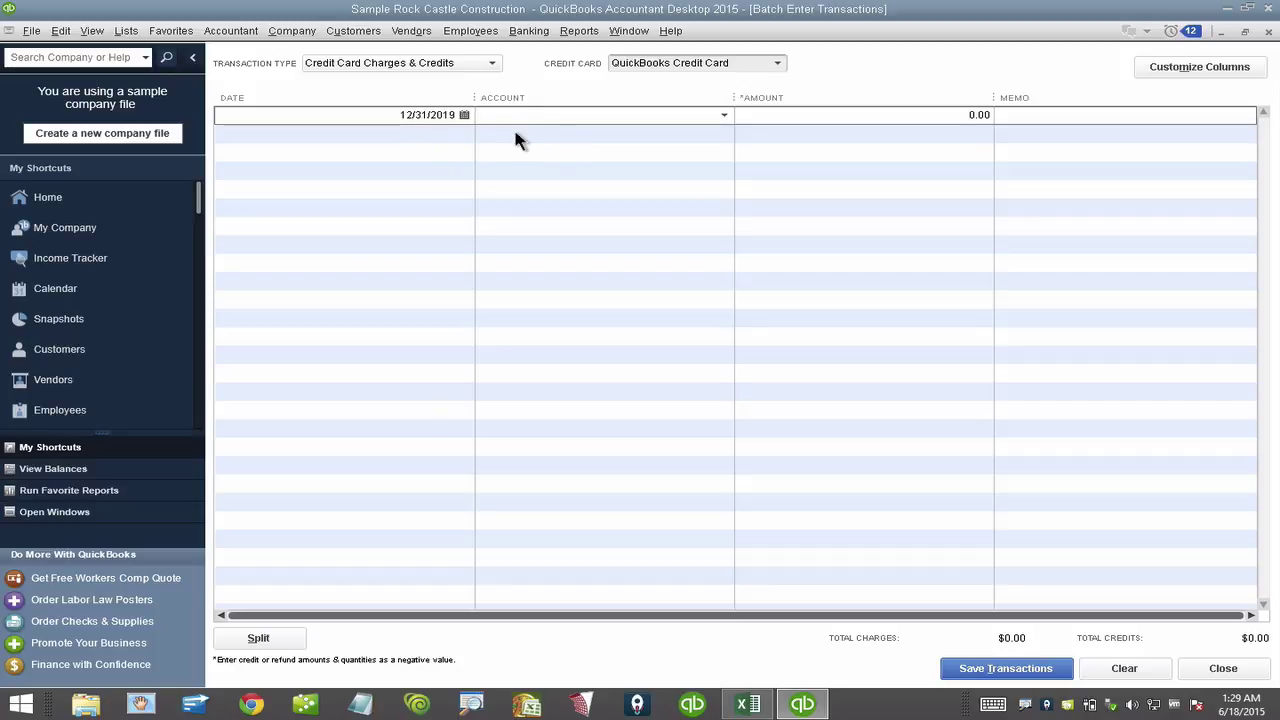
{"action": "left_click", "coordinate": [748, 705]}
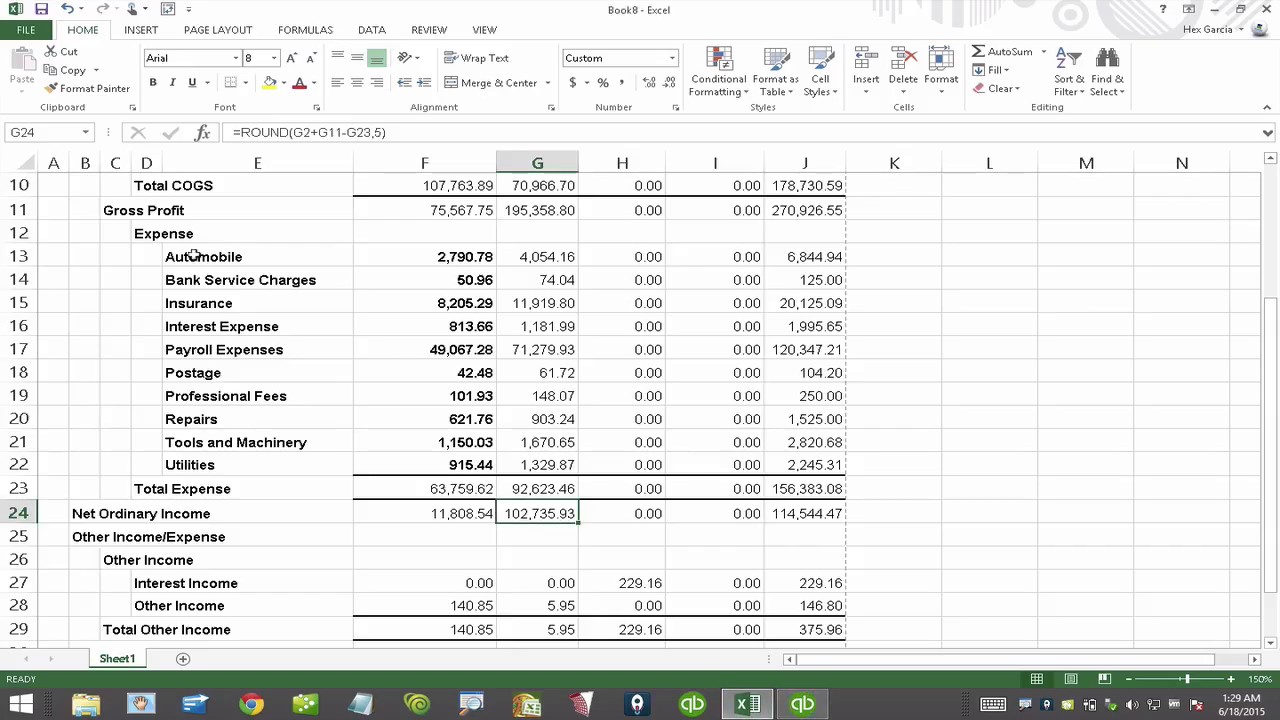
Paste the ten expense account names, Automobile through Utilities, into the batch Account column
{"action": "left_click_drag", "start_coordinate": [196, 256], "coordinate": [205, 467]}
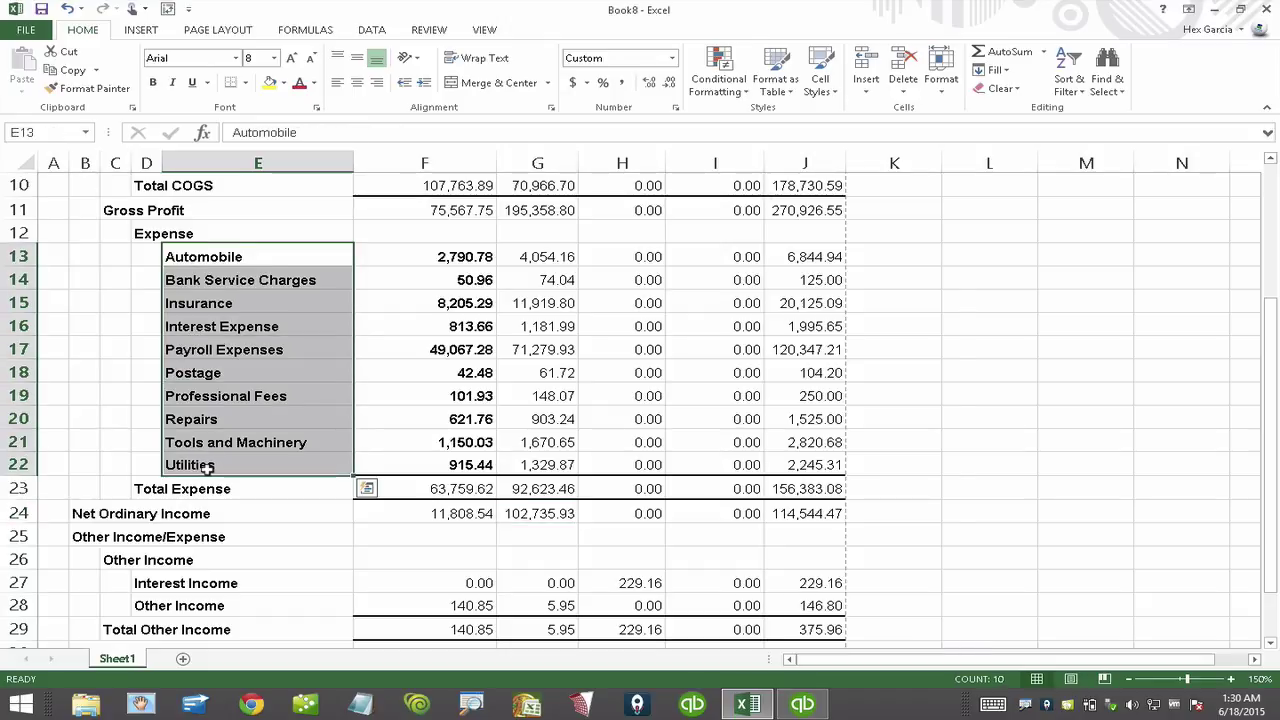
{"action": "key", "text": "ctrl+c"}
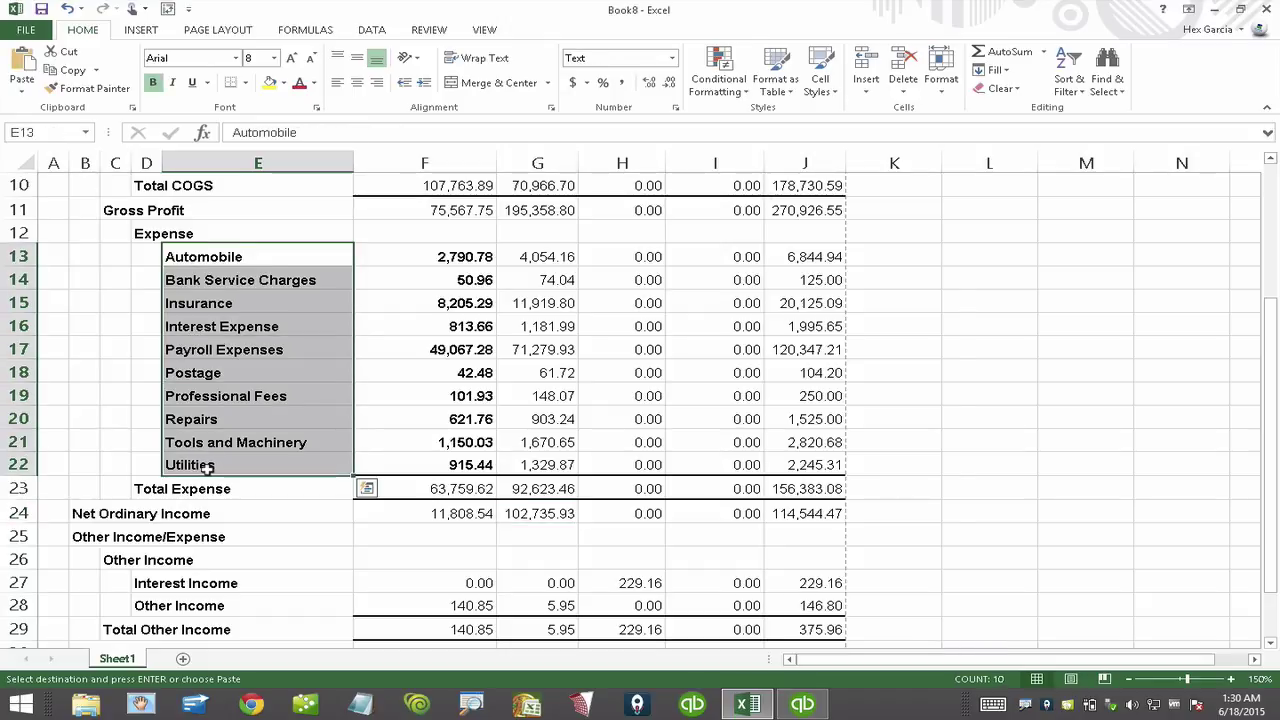
{"action": "right_click", "coordinate": [207, 284]}
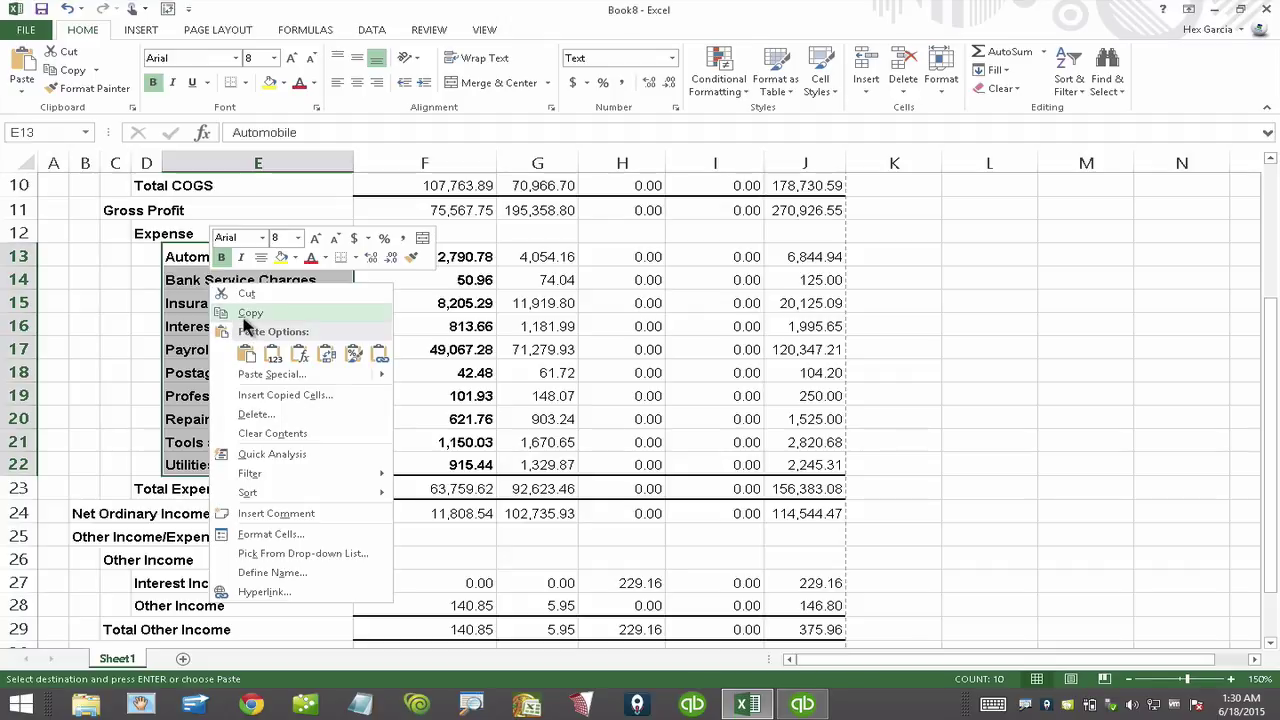
{"action": "left_click", "coordinate": [242, 317]}
{"action": "left_click", "coordinate": [802, 704]}
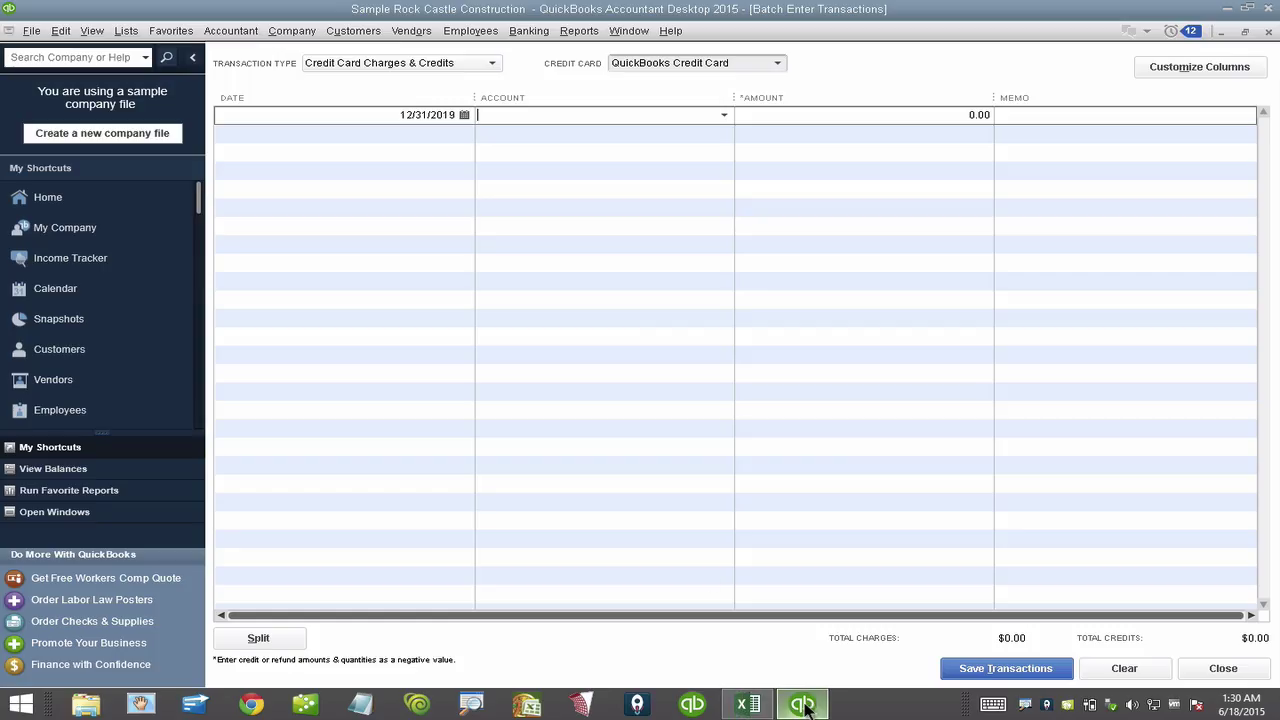
{"action": "left_click", "coordinate": [547, 115]}
{"action": "right_click", "coordinate": [547, 115]}
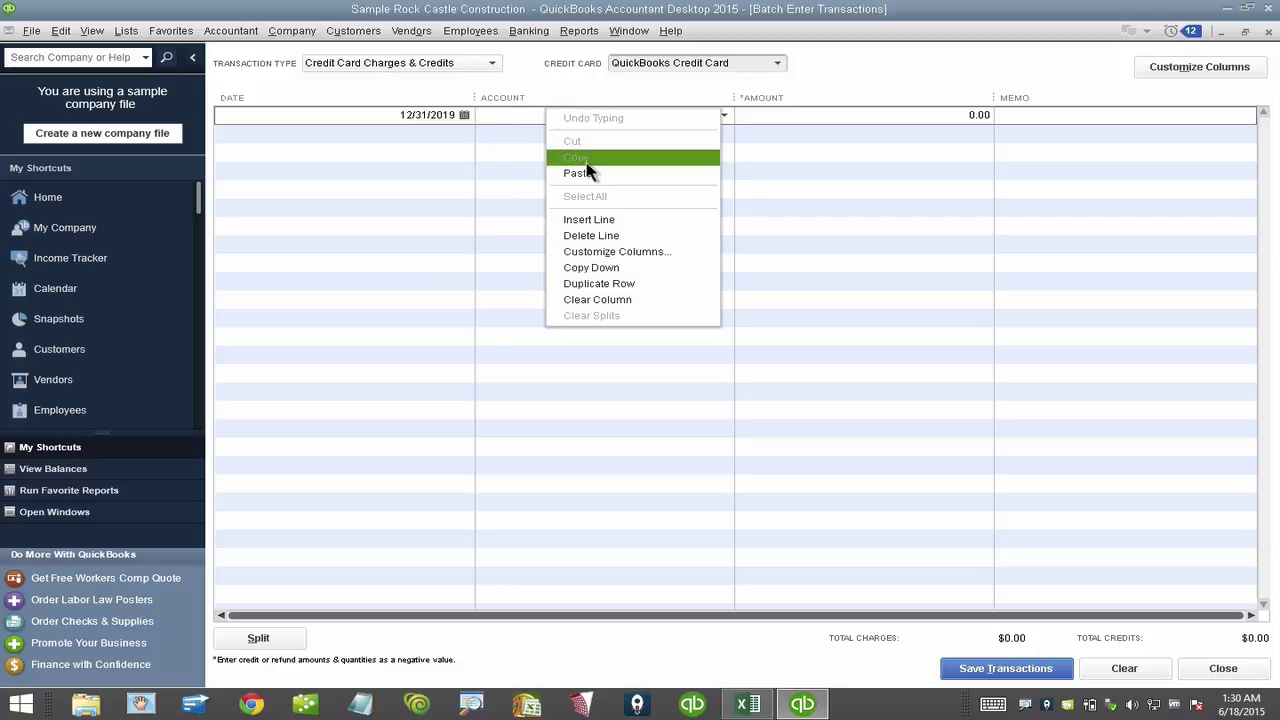
{"action": "left_click", "coordinate": [585, 172]}
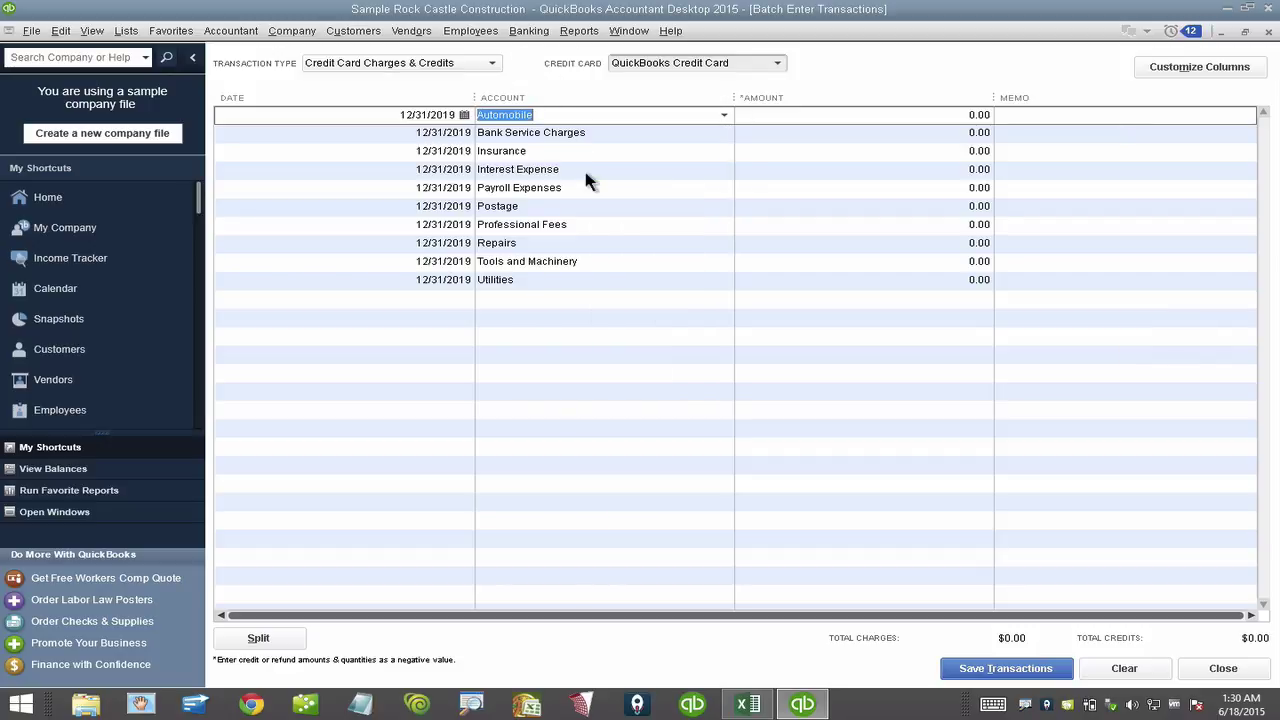
Paste the F13:F22 New Construction amounts into the Amount column, totaling $63,759.61
{"action": "left_click", "coordinate": [748, 704]}
{"action": "left_click_drag", "start_coordinate": [458, 258], "coordinate": [455, 464]}
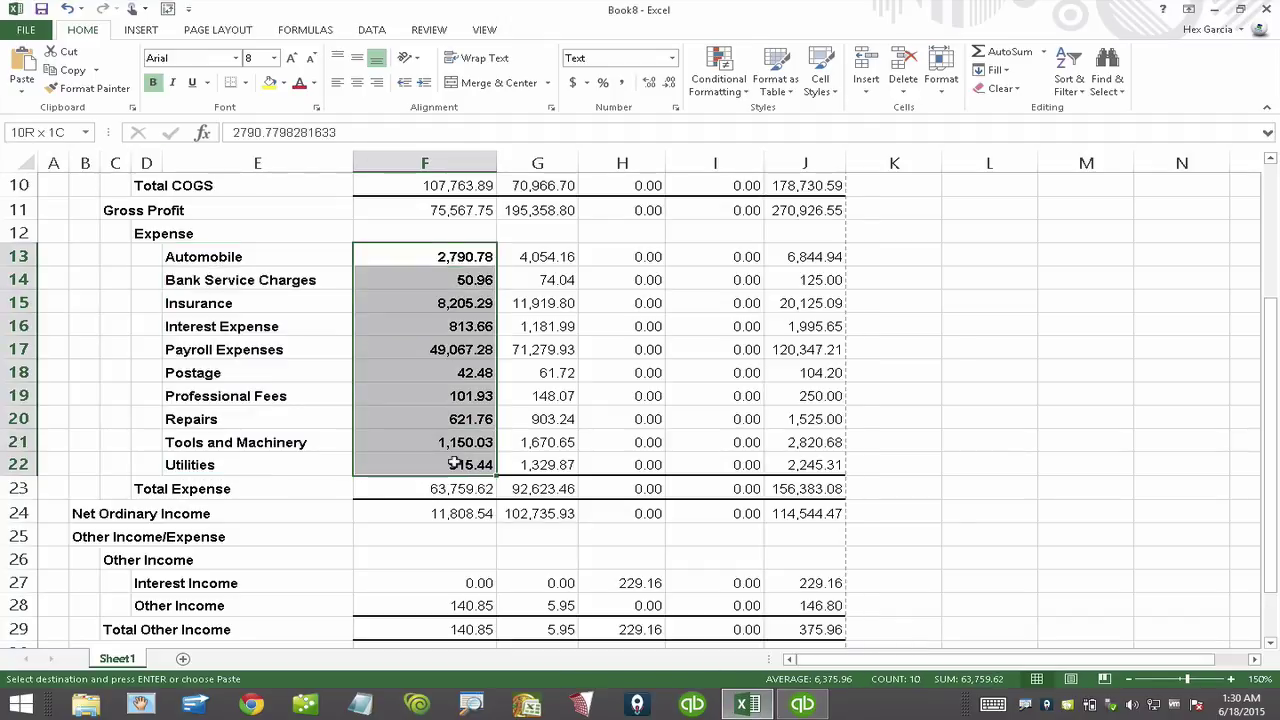
{"action": "key", "text": "ctrl+v"}
{"action": "left_click", "coordinate": [810, 706]}
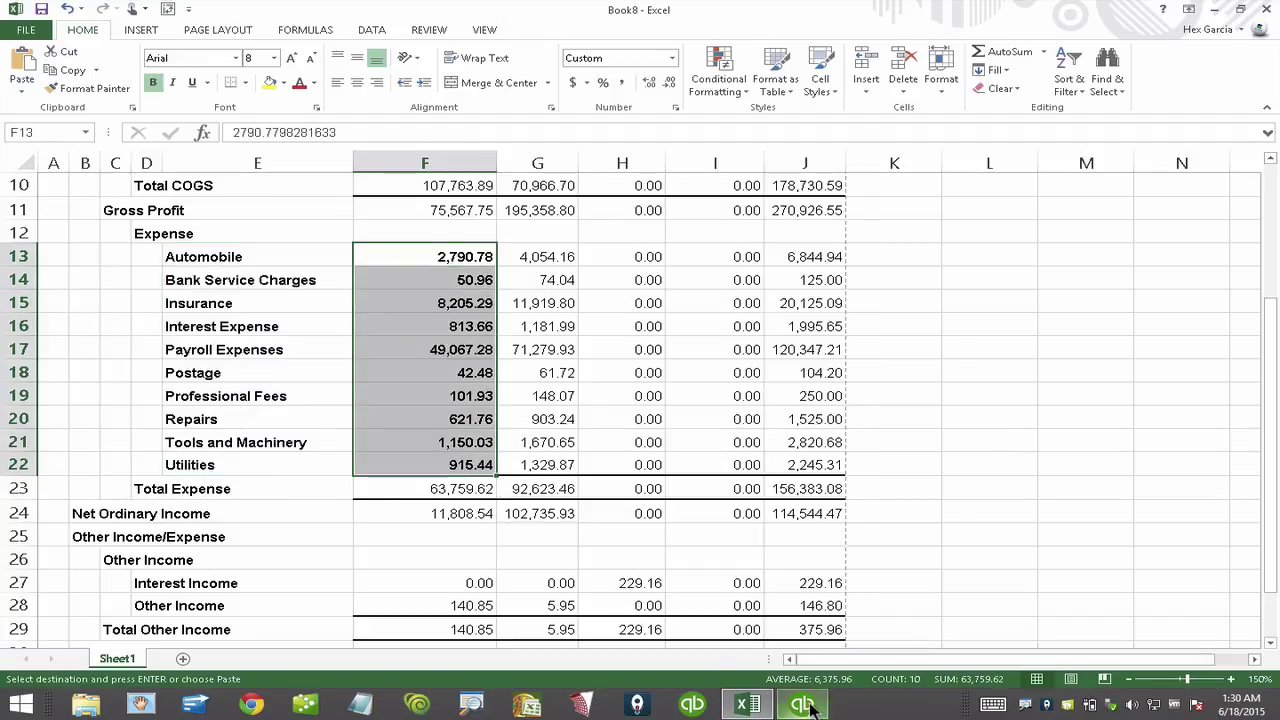
{"action": "left_click", "coordinate": [803, 610]}
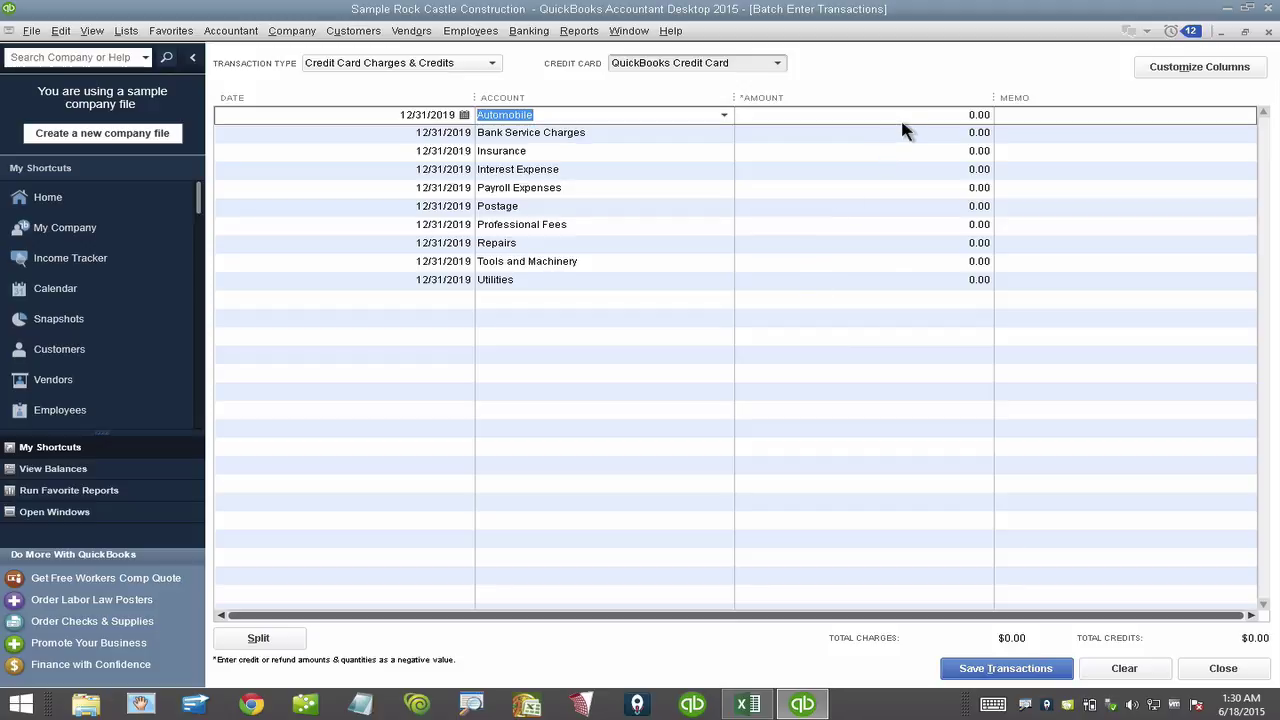
{"action": "key", "text": "Tab"}
{"action": "key", "text": "ctrl+v"}
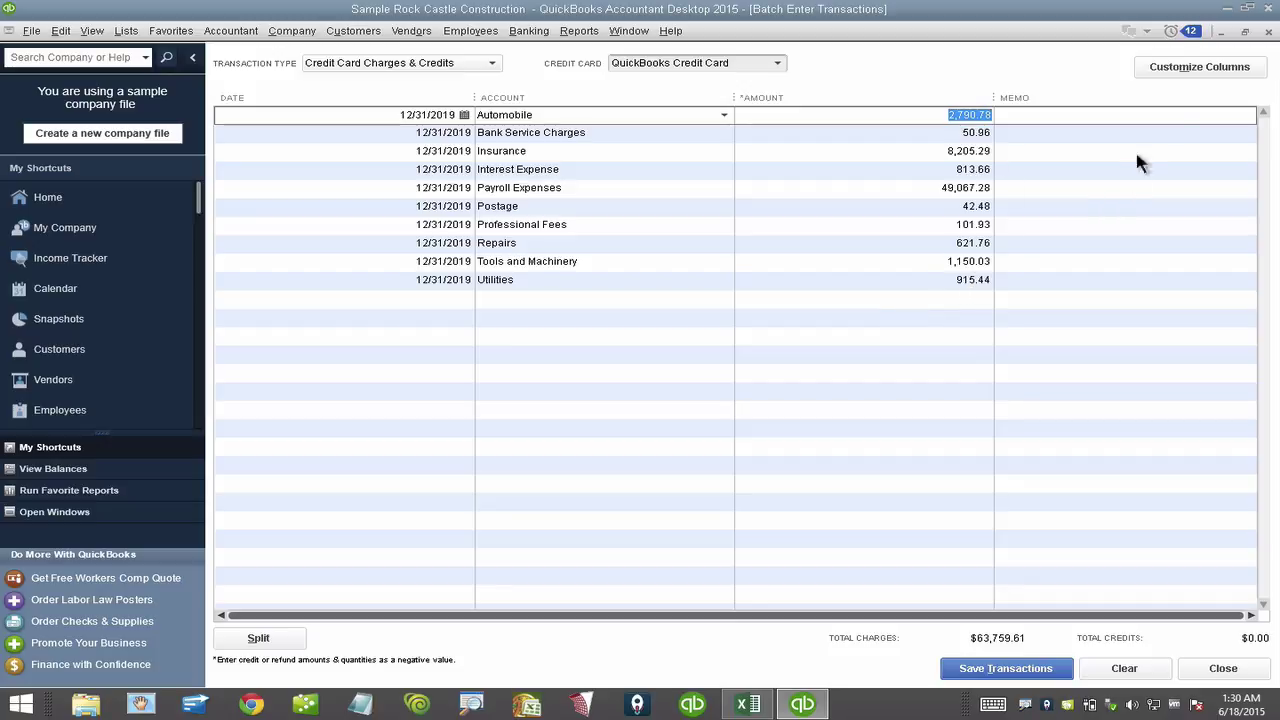
Add a Class column to the batch grid and widen it
{"action": "left_click", "coordinate": [1187, 70]}
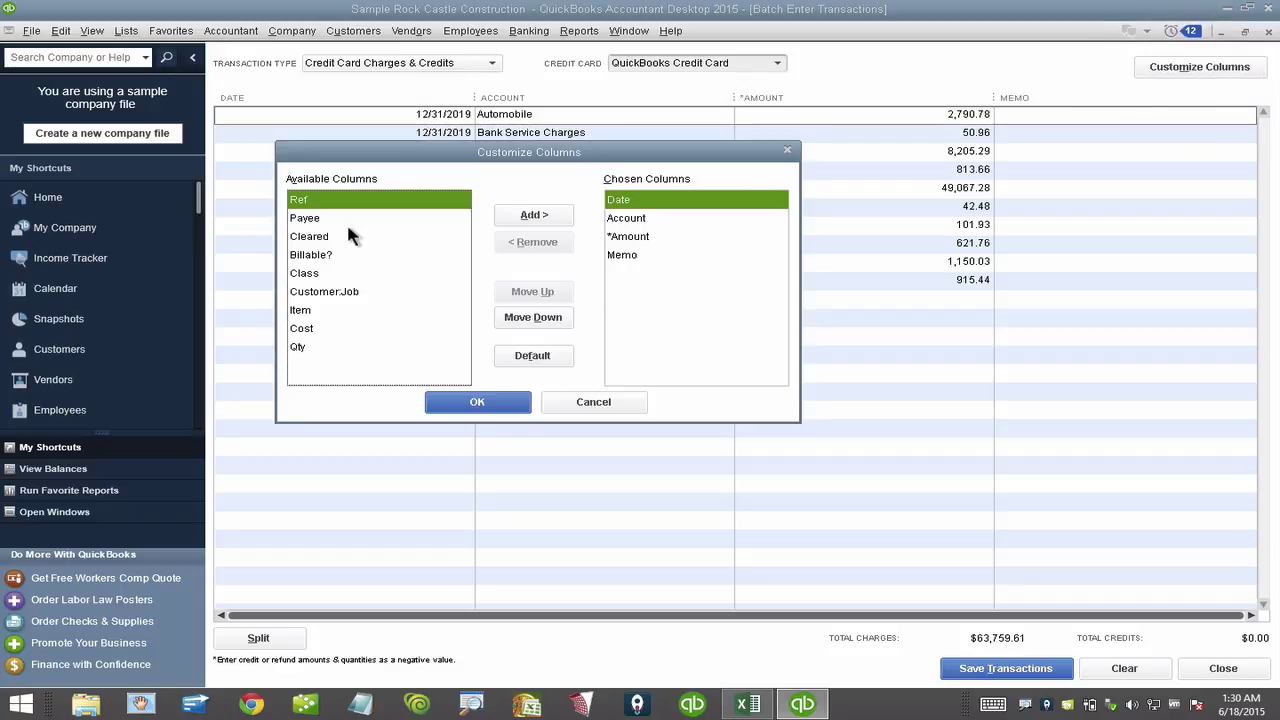
{"action": "left_click", "coordinate": [313, 275]}
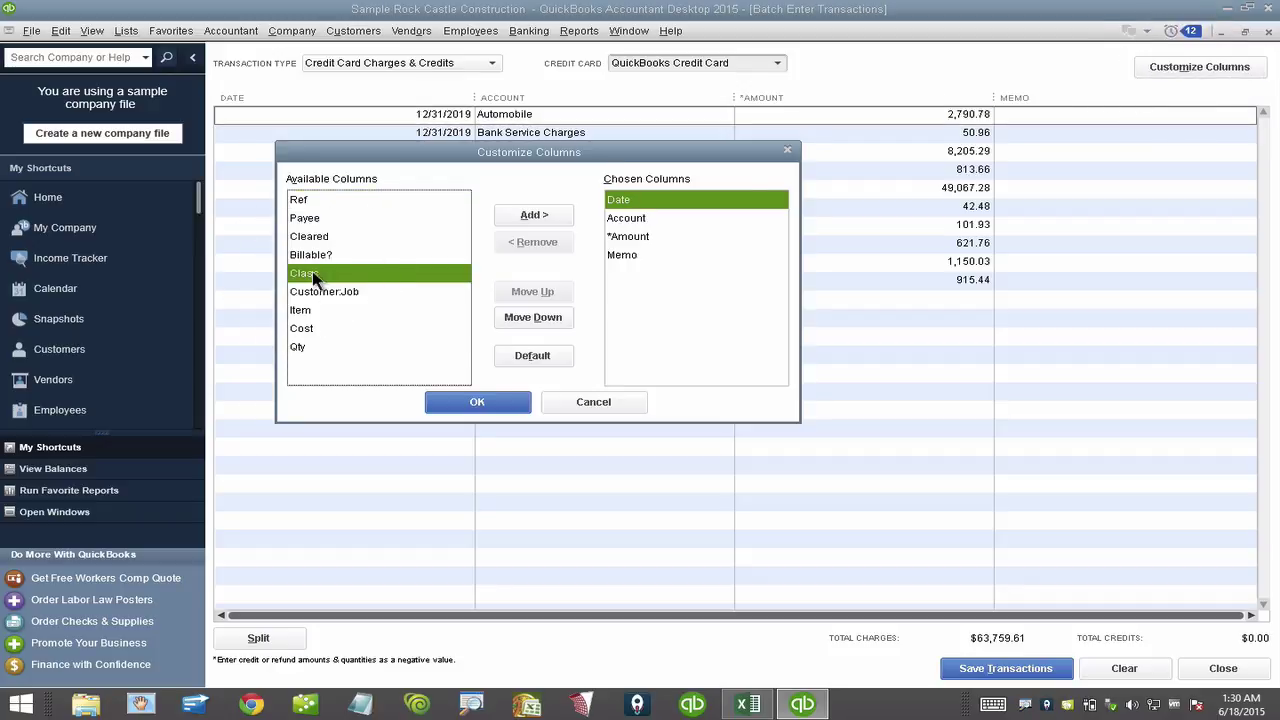
{"action": "left_click", "coordinate": [543, 216]}
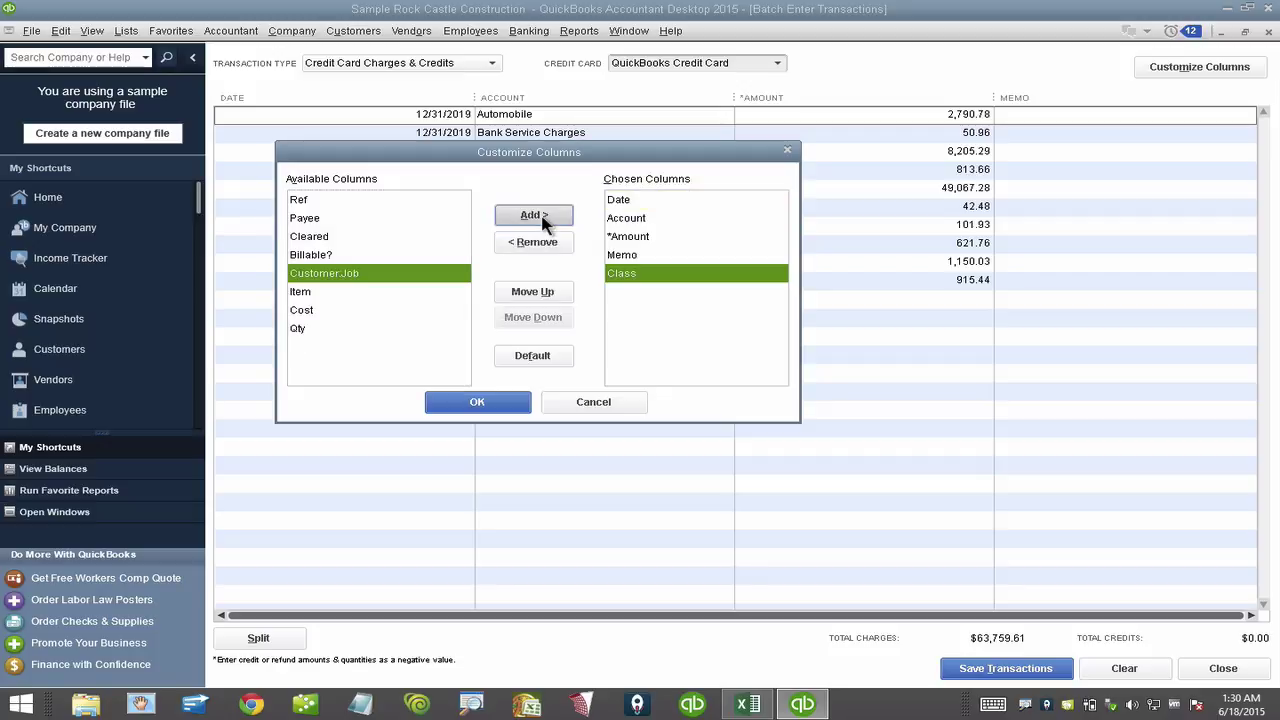
{"action": "left_click", "coordinate": [484, 402]}
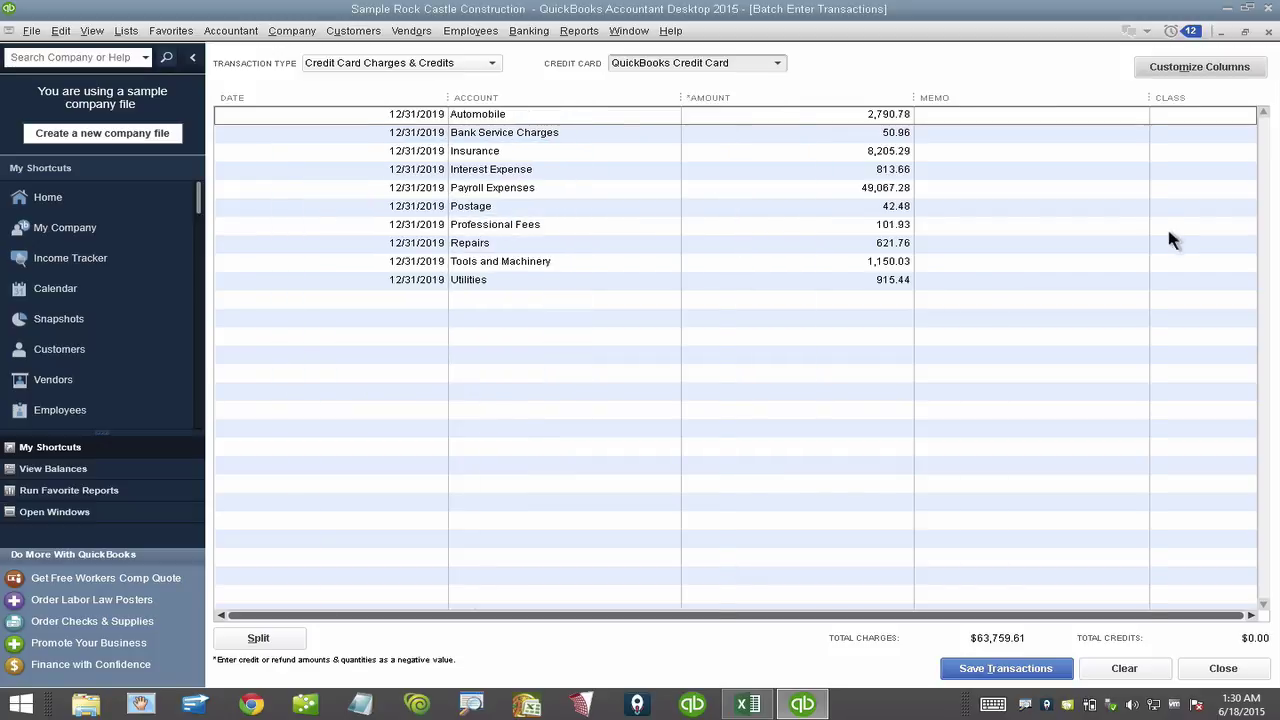
{"action": "left_click_drag", "start_coordinate": [1149, 97], "coordinate": [1028, 97]}
{"action": "left_click", "coordinate": [1089, 115]}
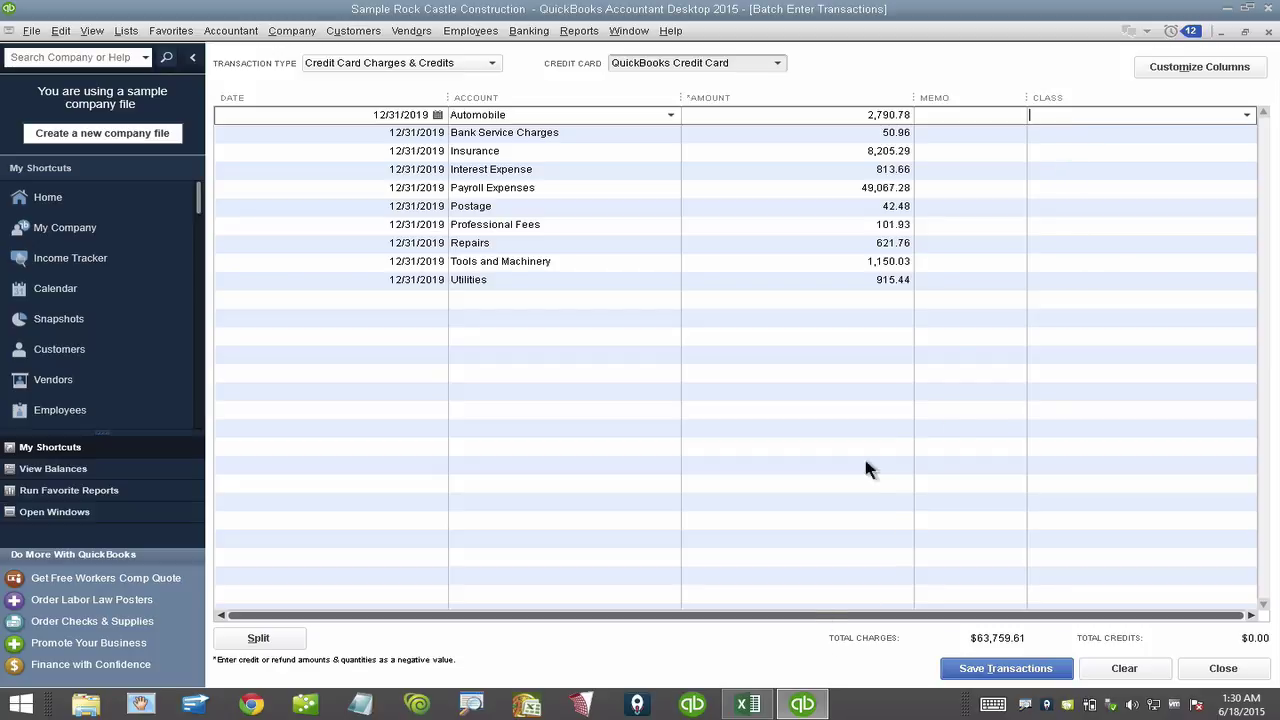
Set the Class of all ten rows to New Construction, copying it down from the first row
{"action": "left_click", "coordinate": [748, 704]}
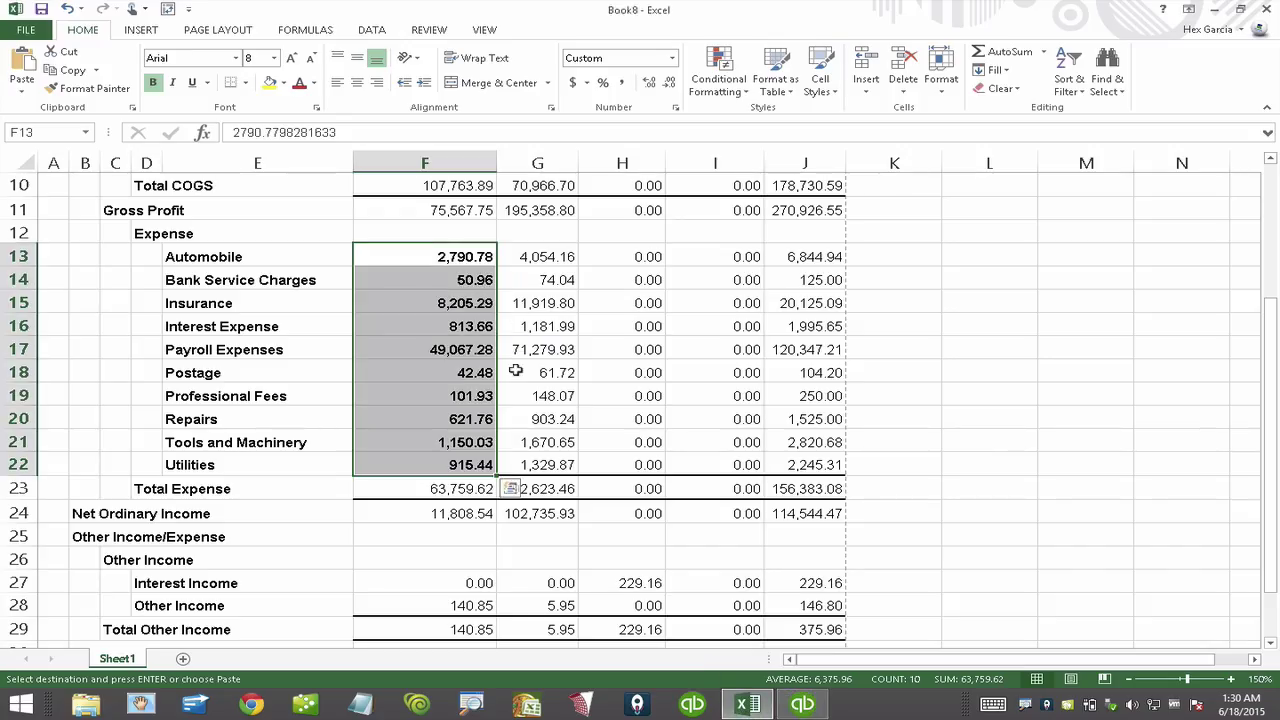
{"action": "scroll", "coordinate": [515, 370], "scroll_direction": "up", "scroll_amount": 3}
{"action": "left_click", "coordinate": [436, 187]}
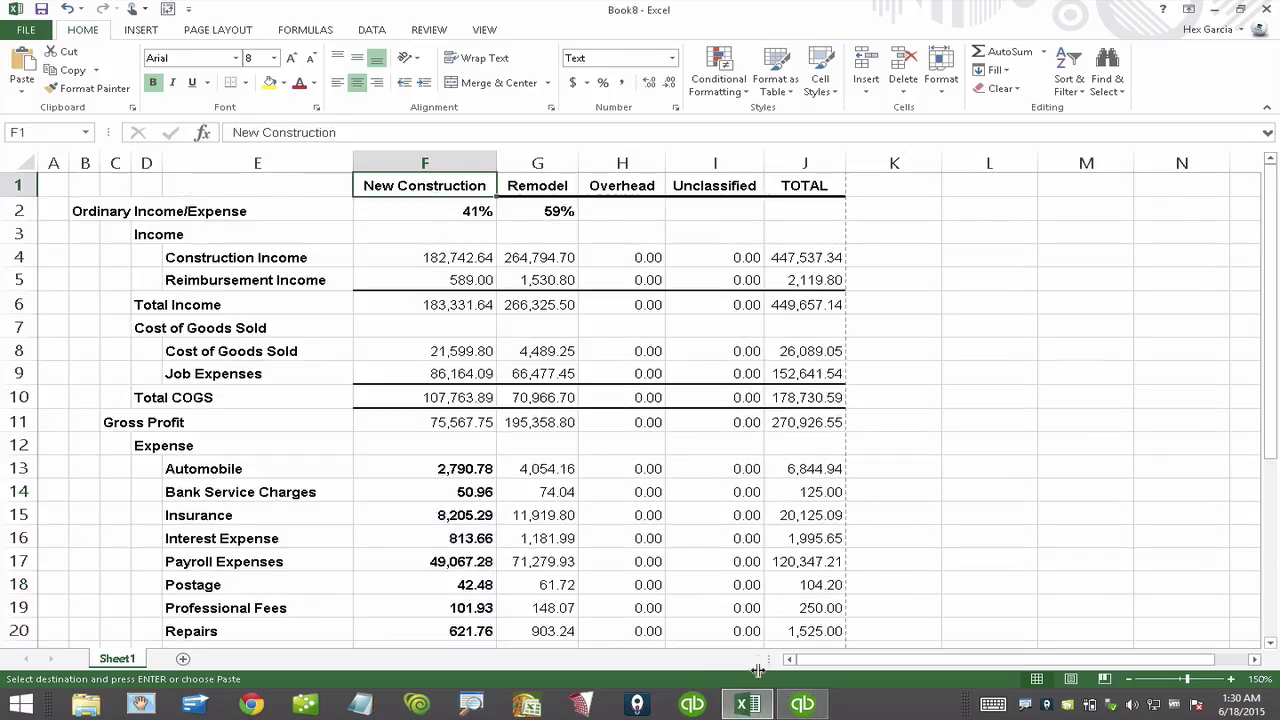
{"action": "left_click", "coordinate": [795, 704]}
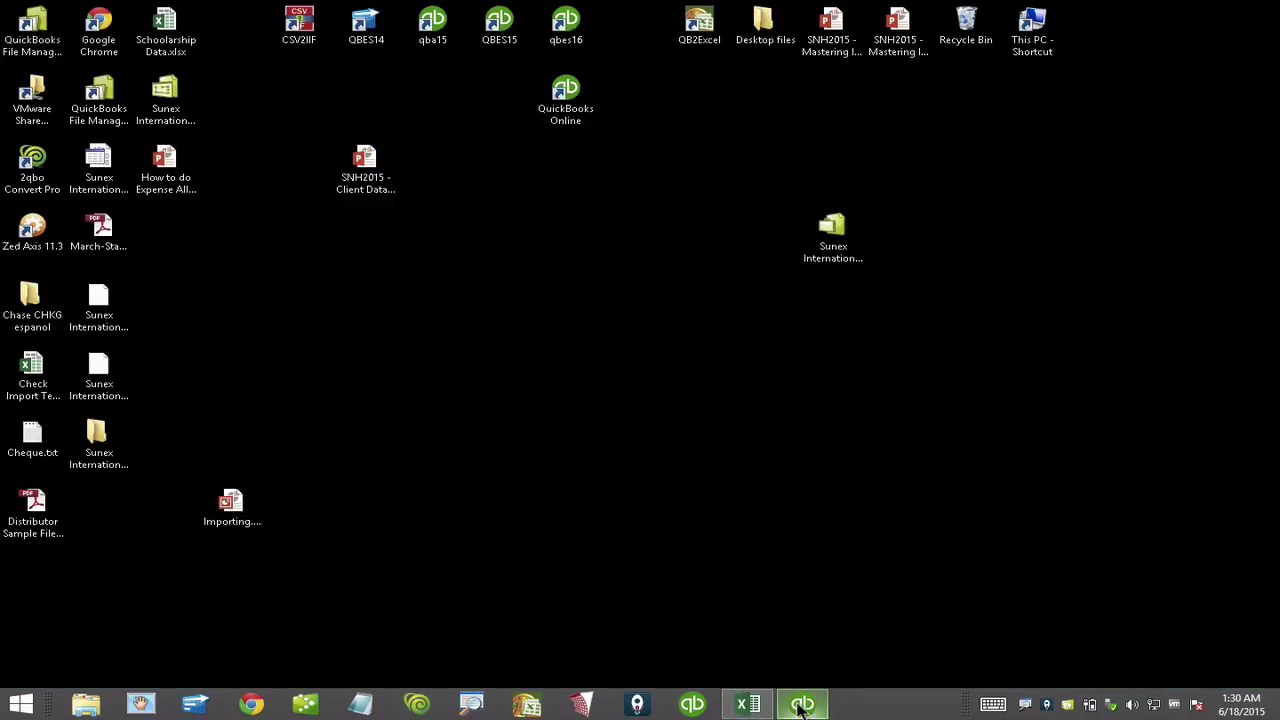
{"action": "left_click", "coordinate": [755, 706]}
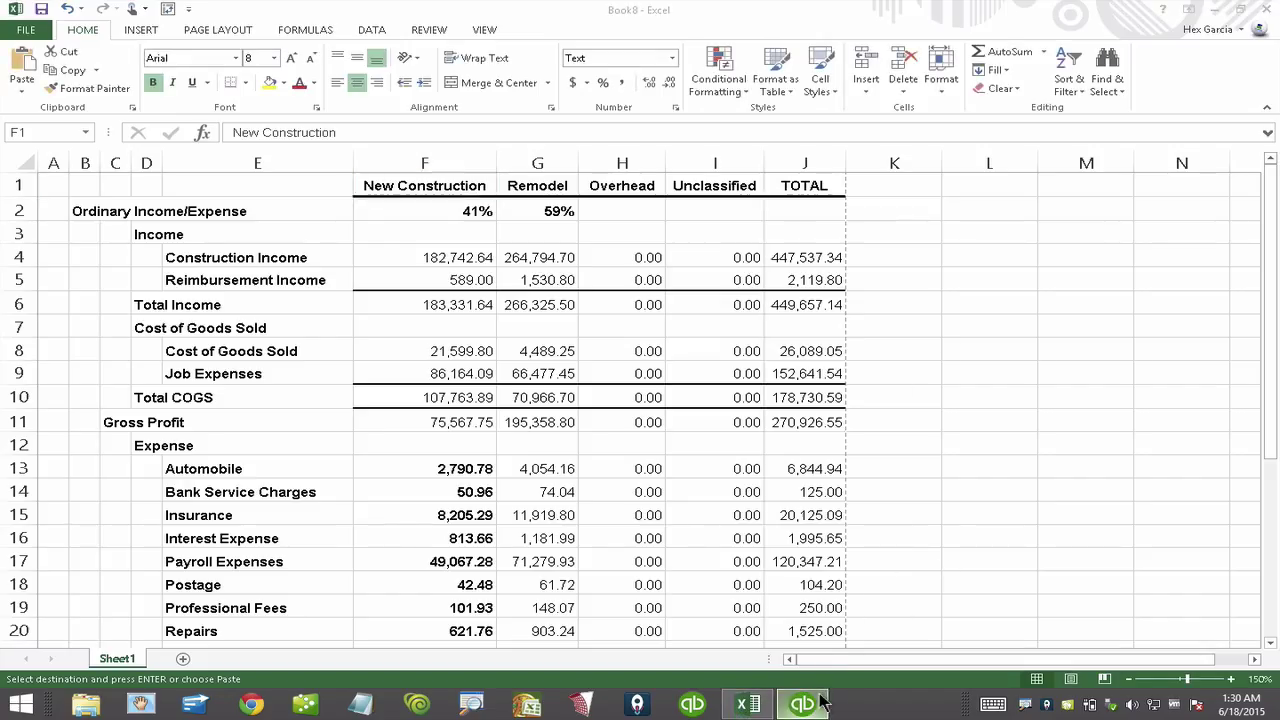
{"action": "left_click", "coordinate": [802, 704]}
{"action": "key", "text": "ctrl+v"}
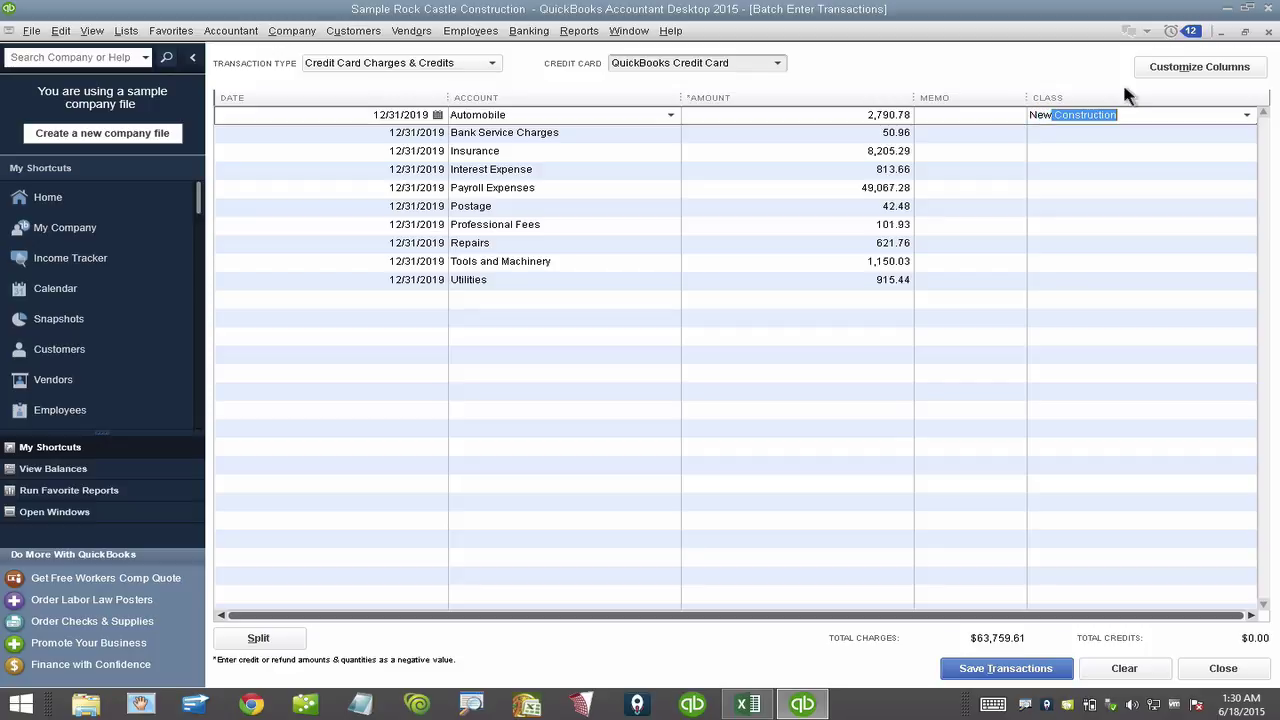
{"action": "left_click", "coordinate": [1070, 147]}
{"action": "left_click", "coordinate": [1070, 115]}
{"action": "right_click", "coordinate": [1068, 116]}
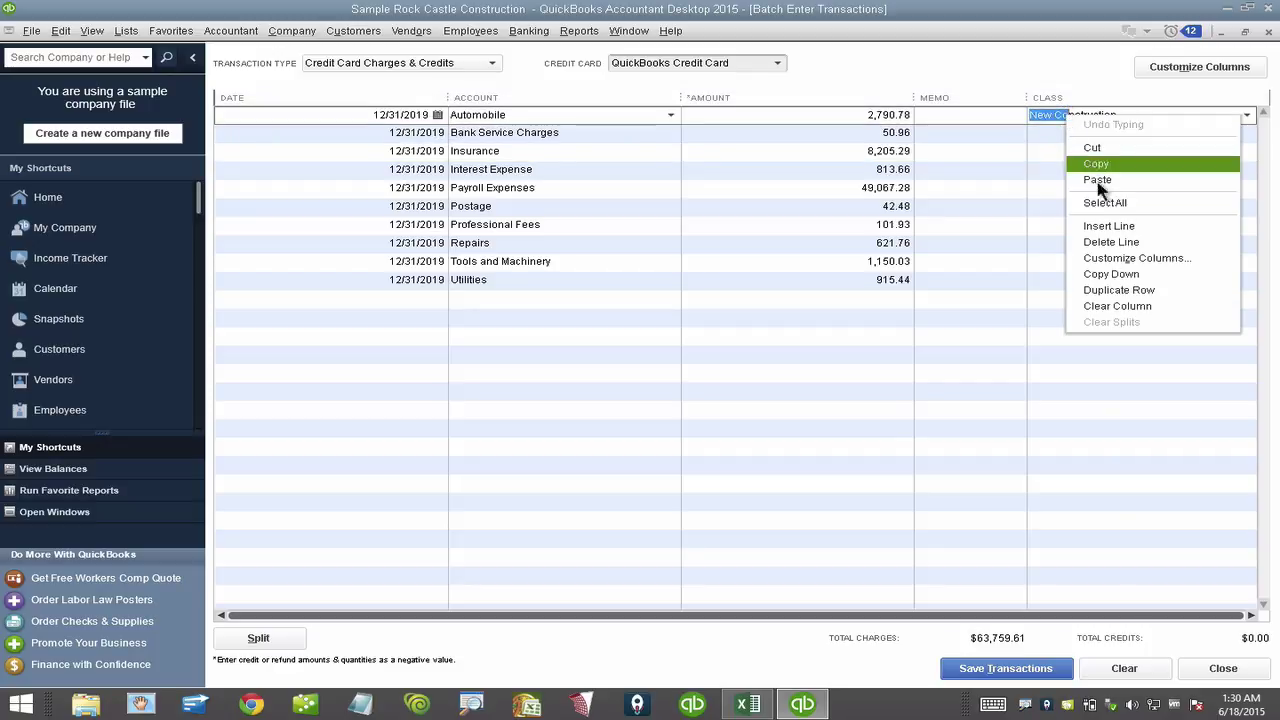
{"action": "left_click", "coordinate": [1114, 275]}
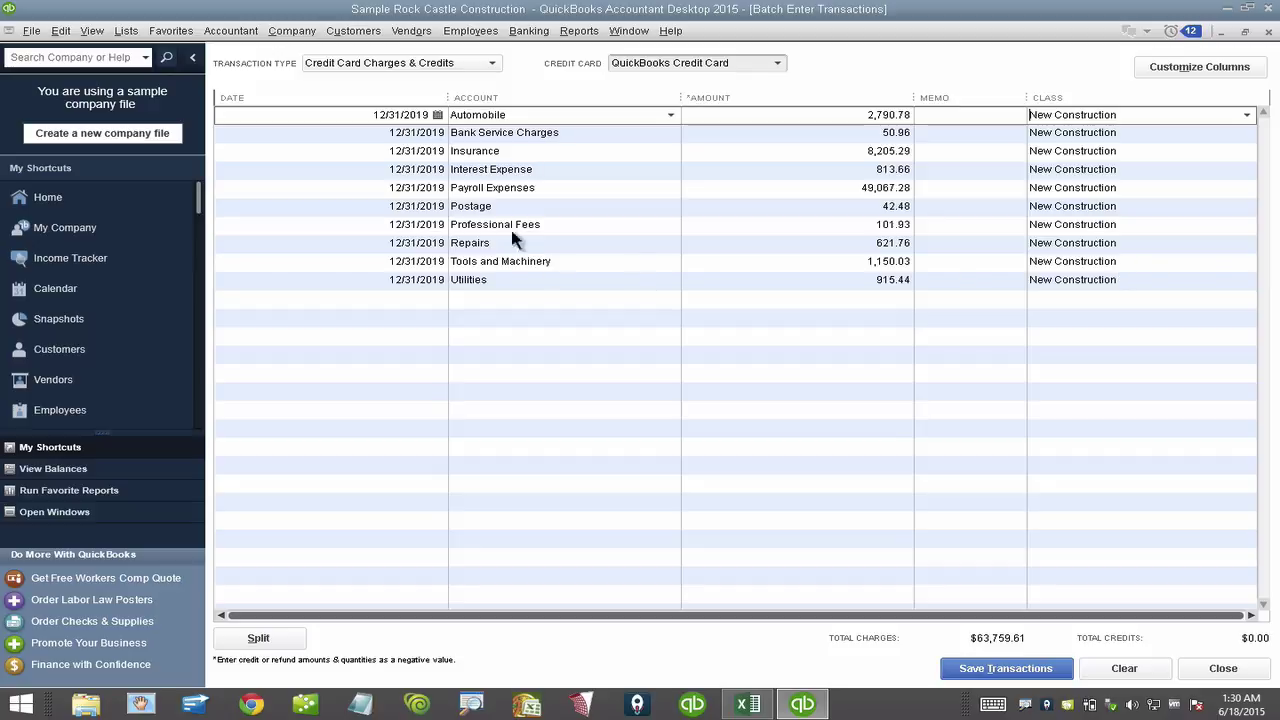
{"action": "left_click_drag", "start_coordinate": [1059, 97], "coordinate": [1096, 97]}
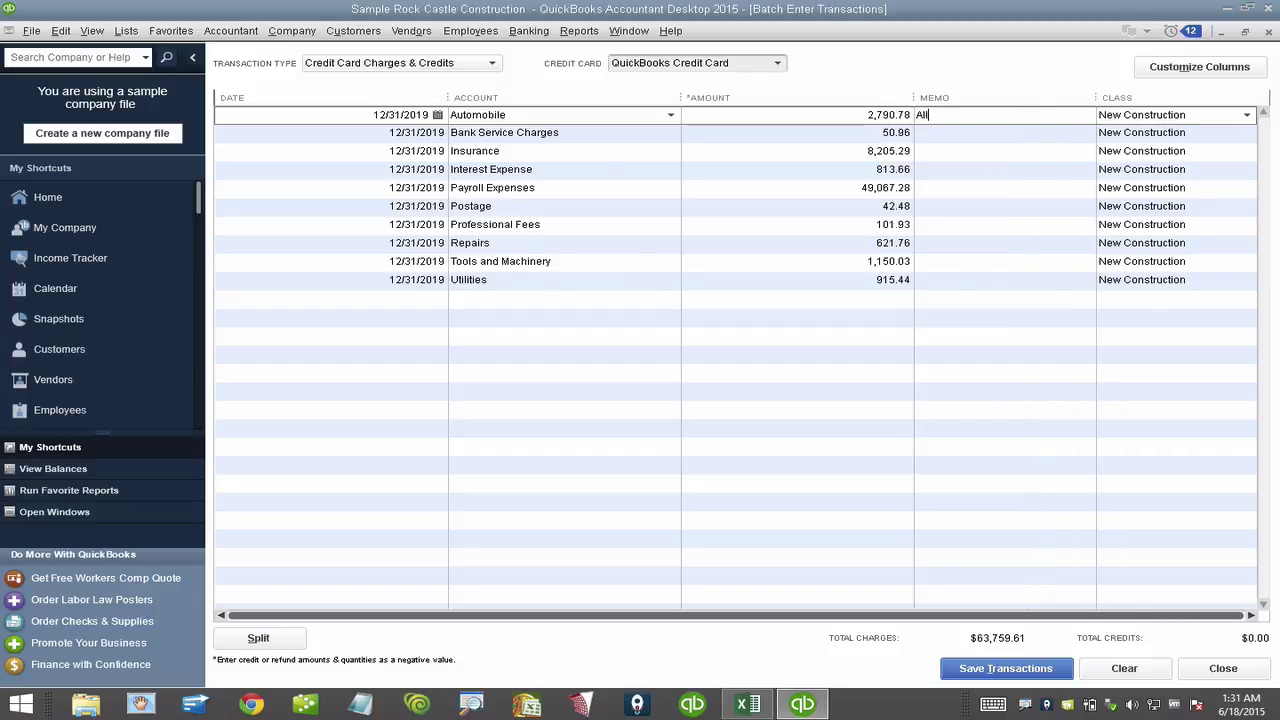
Copy the memo 'Allocation of Overhead Y/E' down all ten rows and narrow the Amount and Account columns
{"action": "type", "text": "ocation of Overhead Y/E"}
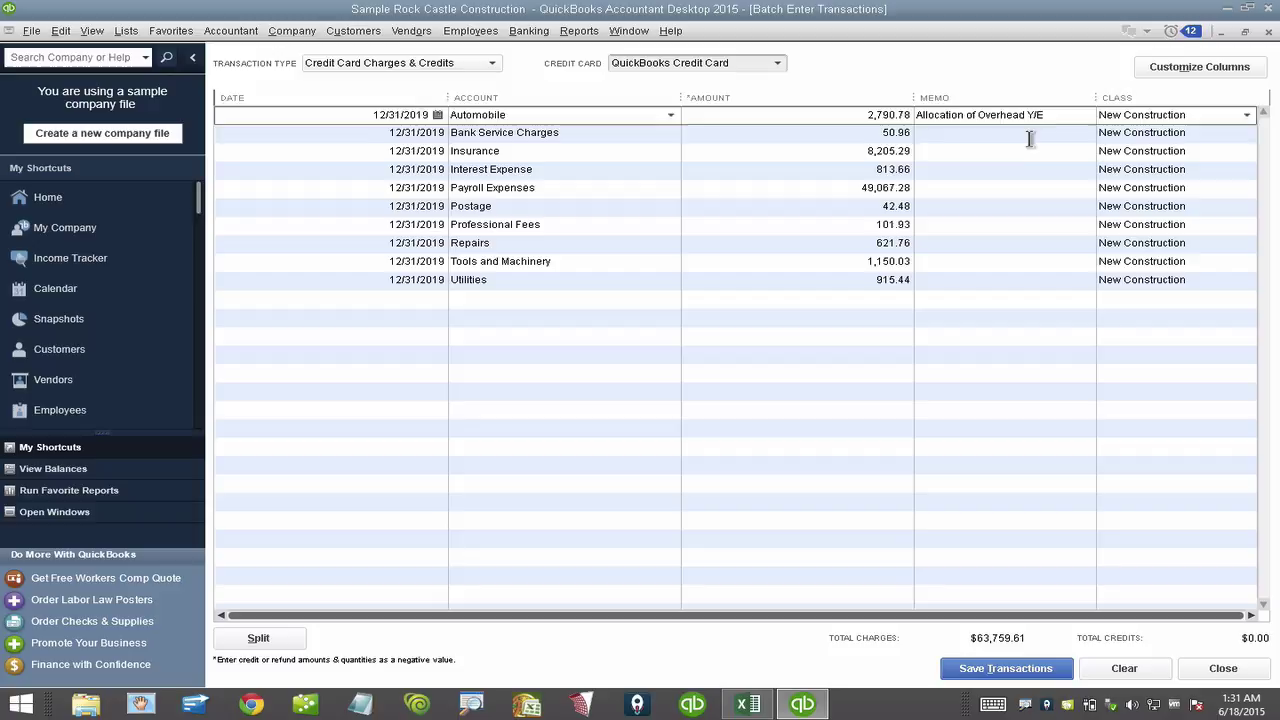
{"action": "left_click", "coordinate": [1031, 134]}
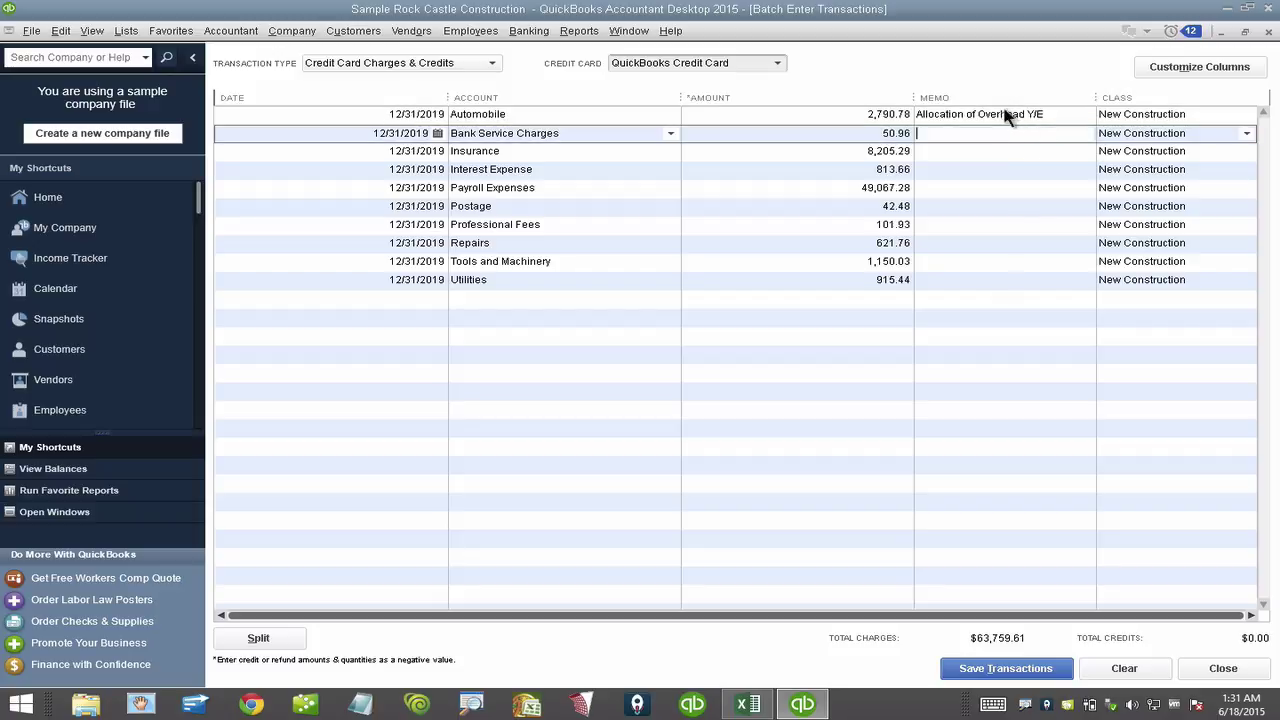
{"action": "right_click", "coordinate": [1004, 115]}
{"action": "left_click", "coordinate": [1045, 268]}
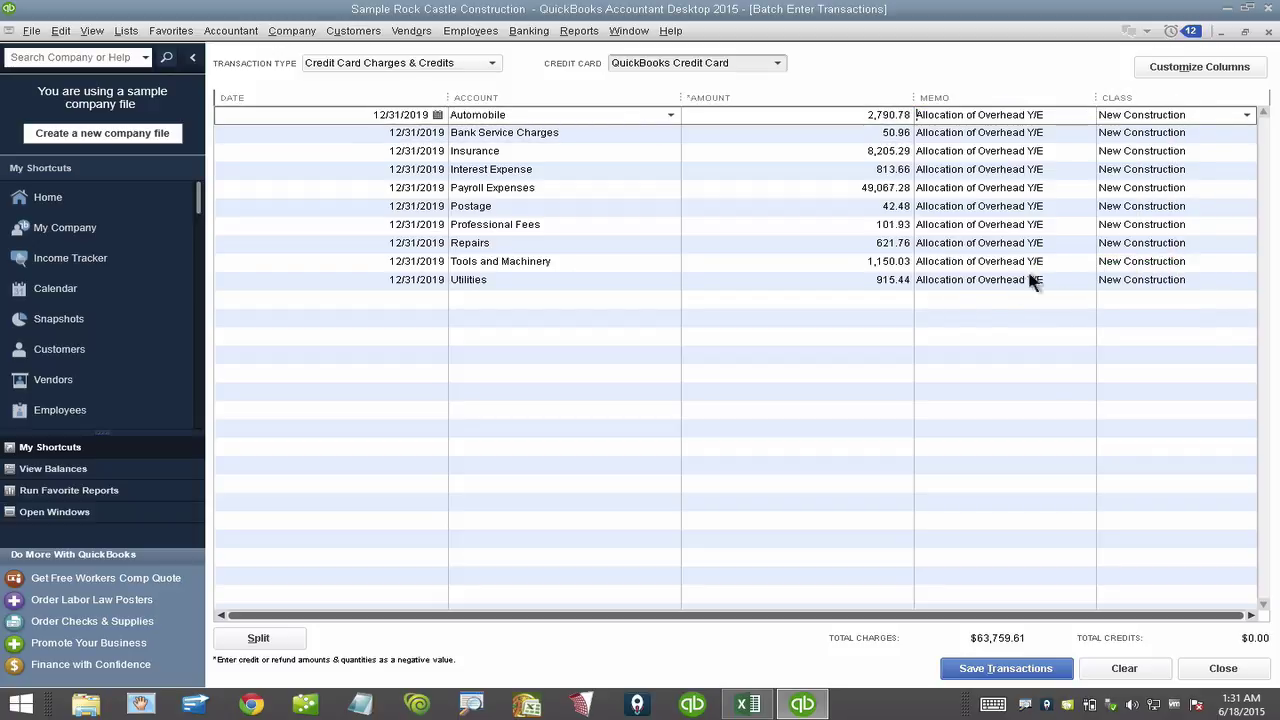
{"action": "left_click", "coordinate": [980, 299]}
{"action": "left_click_drag", "start_coordinate": [914, 97], "coordinate": [845, 97]}
{"action": "left_click_drag", "start_coordinate": [684, 95], "coordinate": [612, 97]}
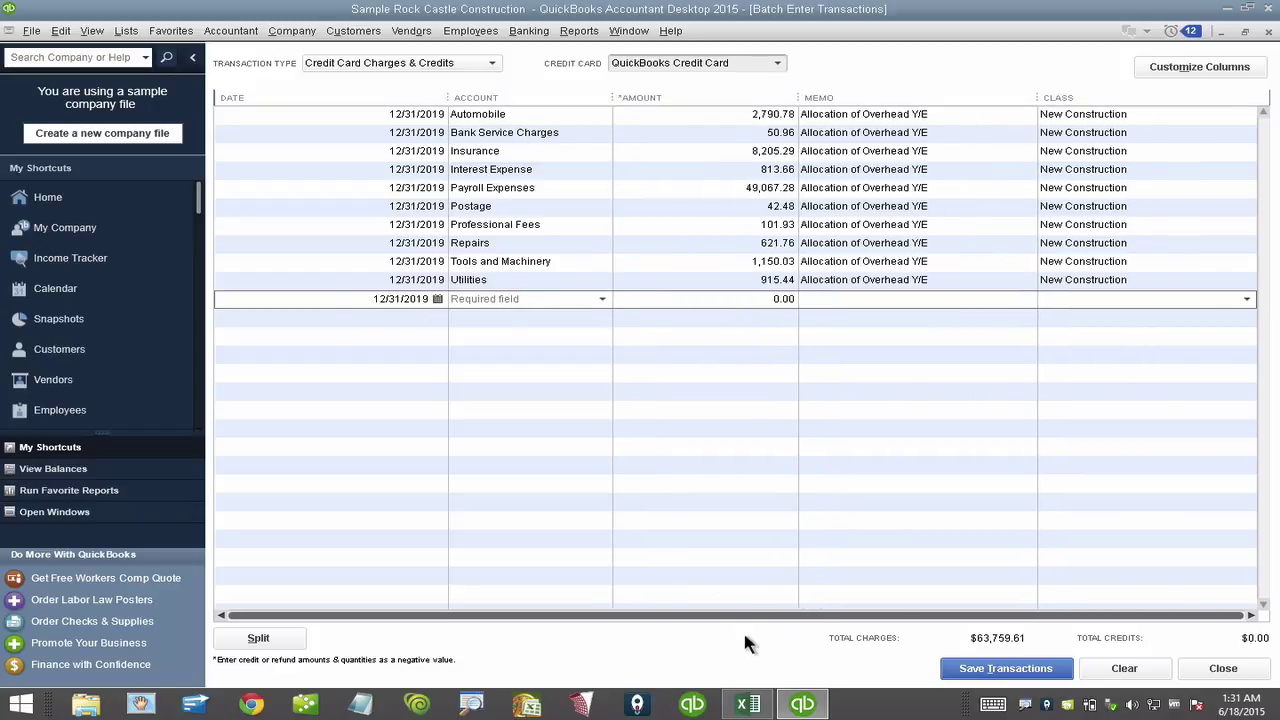
Paste the ten account names from E13:E22 into a second set of new batch rows
{"action": "left_click", "coordinate": [752, 705]}
{"action": "scroll", "coordinate": [549, 468], "scroll_direction": "down", "scroll_amount": 1}
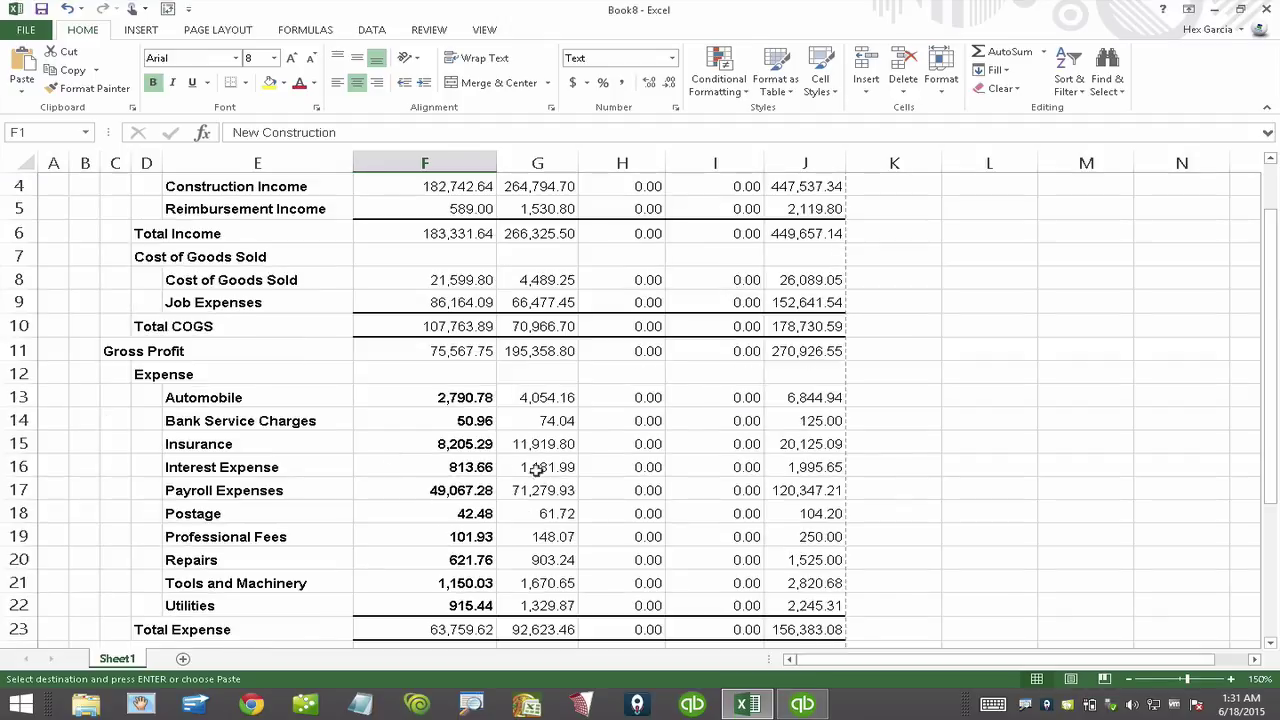
{"action": "left_click_drag", "start_coordinate": [236, 397], "coordinate": [228, 605]}
{"action": "key", "text": "ctrl+c"}
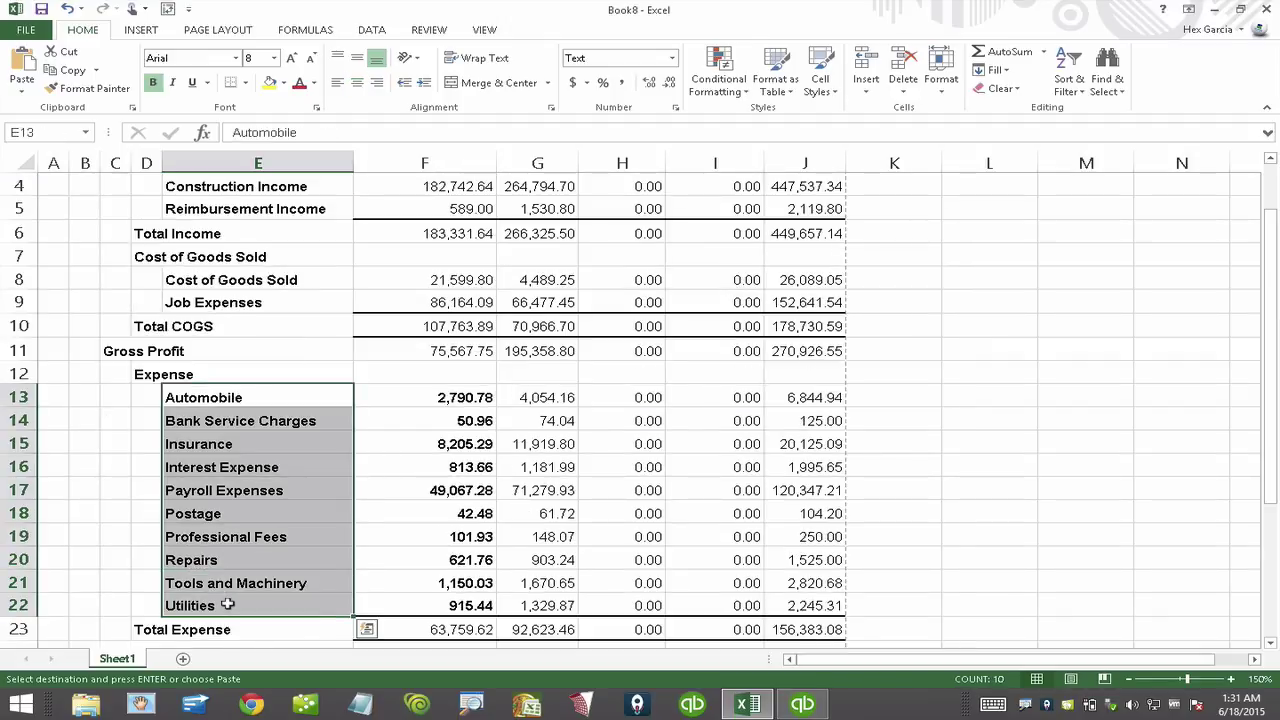
{"action": "left_click", "coordinate": [802, 705]}
{"action": "left_click", "coordinate": [506, 298]}
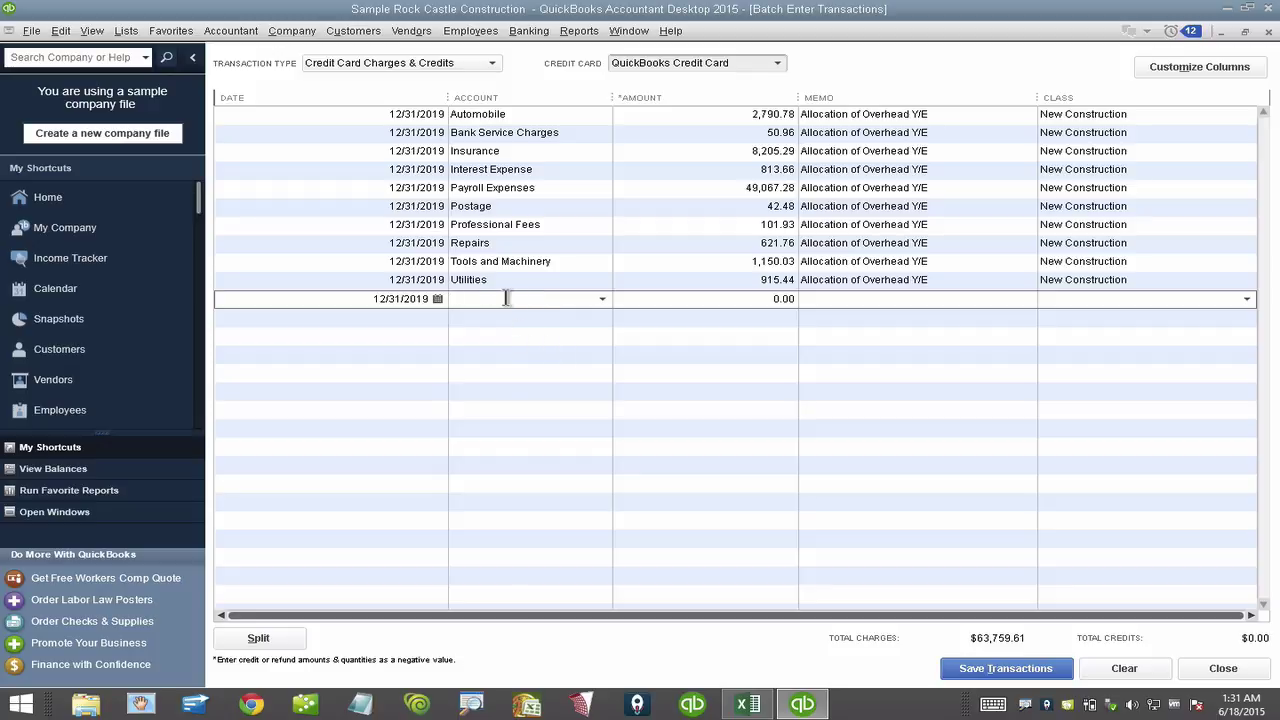
{"action": "key", "text": "ctrl+v"}
Select the Remodel amounts G13 through G22 in Excel for the new rows
{"action": "left_click", "coordinate": [748, 705]}
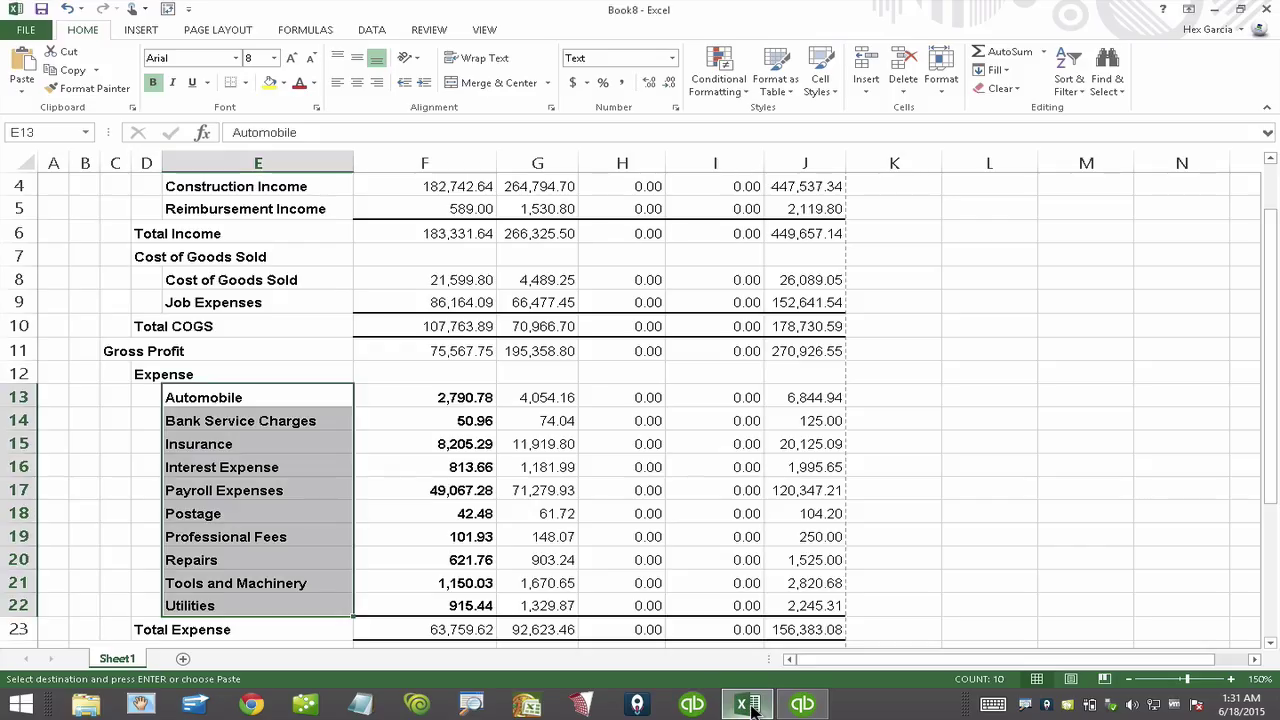
{"action": "left_click_drag", "start_coordinate": [545, 420], "coordinate": [545, 513]}
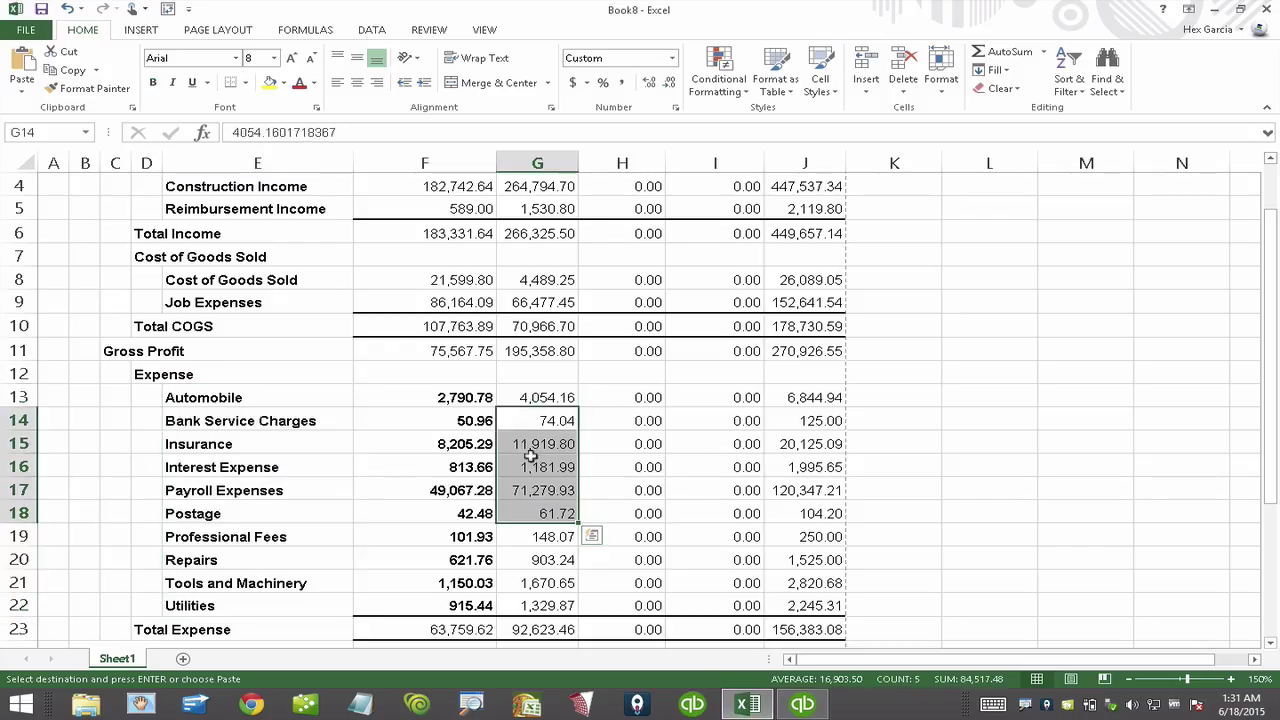
{"action": "left_click_drag", "start_coordinate": [537, 397], "coordinate": [534, 599]}
{"action": "scroll", "coordinate": [535, 596], "scroll_direction": "up", "scroll_amount": 1}
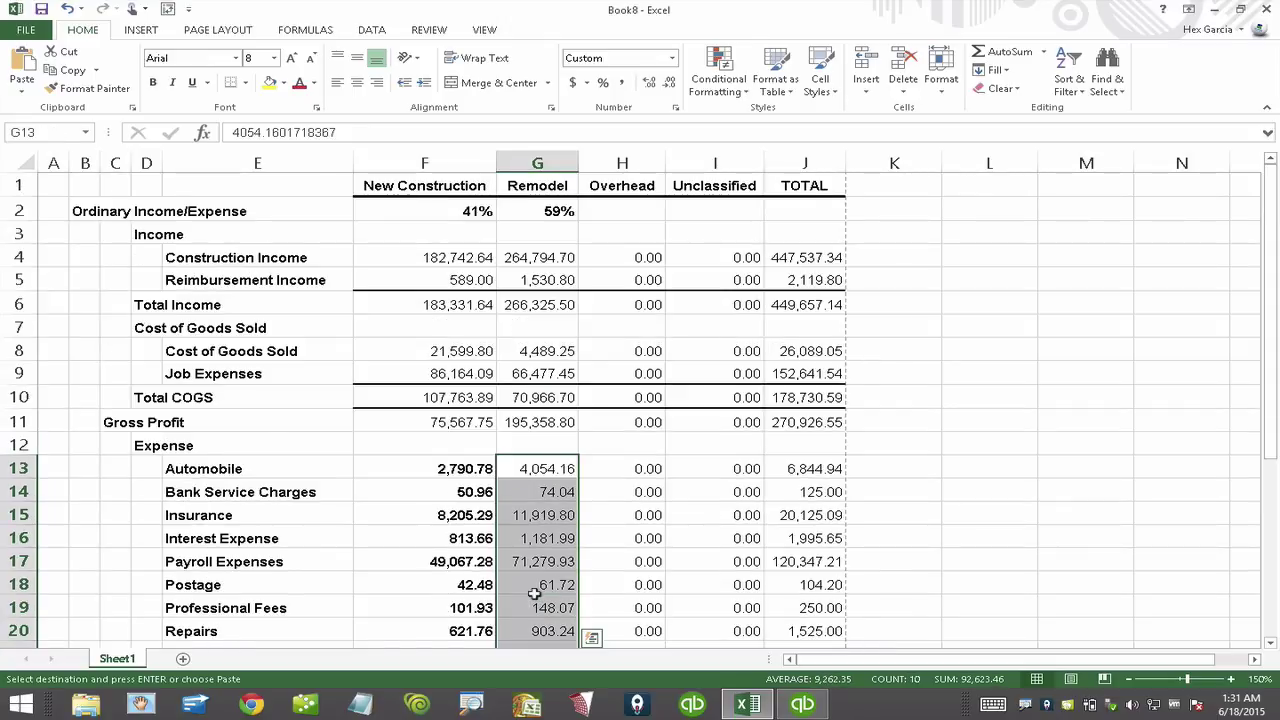
{"action": "left_click", "coordinate": [548, 181]}
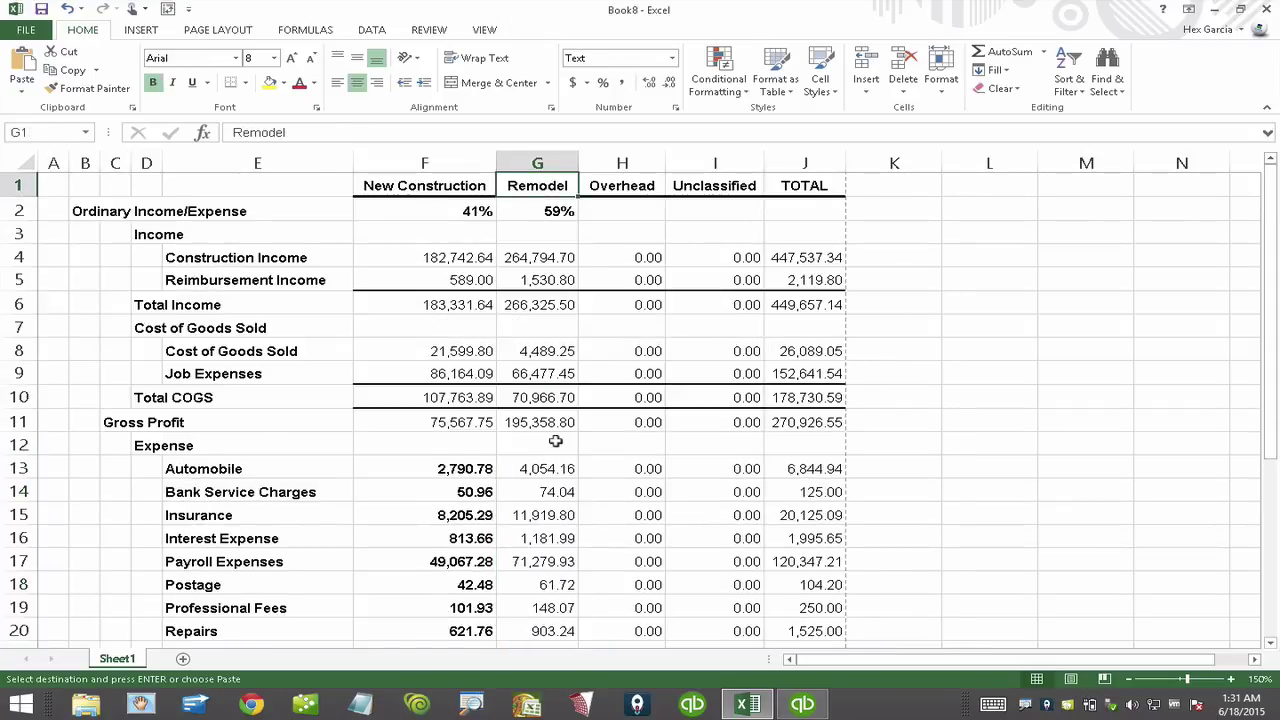
{"action": "left_click", "coordinate": [548, 470]}
{"action": "mouse_move", "coordinate": [545, 548]}
{"action": "left_mouse_down"}
{"action": "mouse_move", "coordinate": [562, 690]}
{"action": "mouse_move", "coordinate": [552, 537]}
{"action": "left_mouse_up"}
{"action": "key", "text": "ctrl+c"}
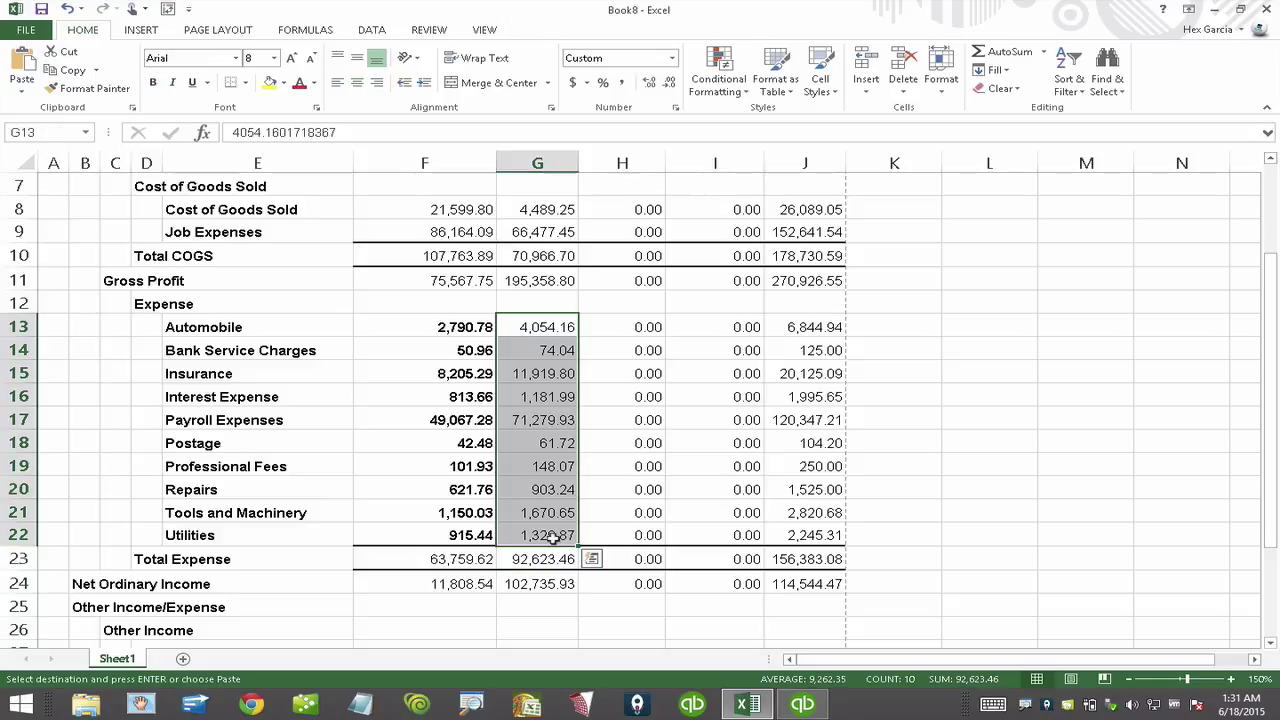
{"action": "left_click", "coordinate": [802, 704]}
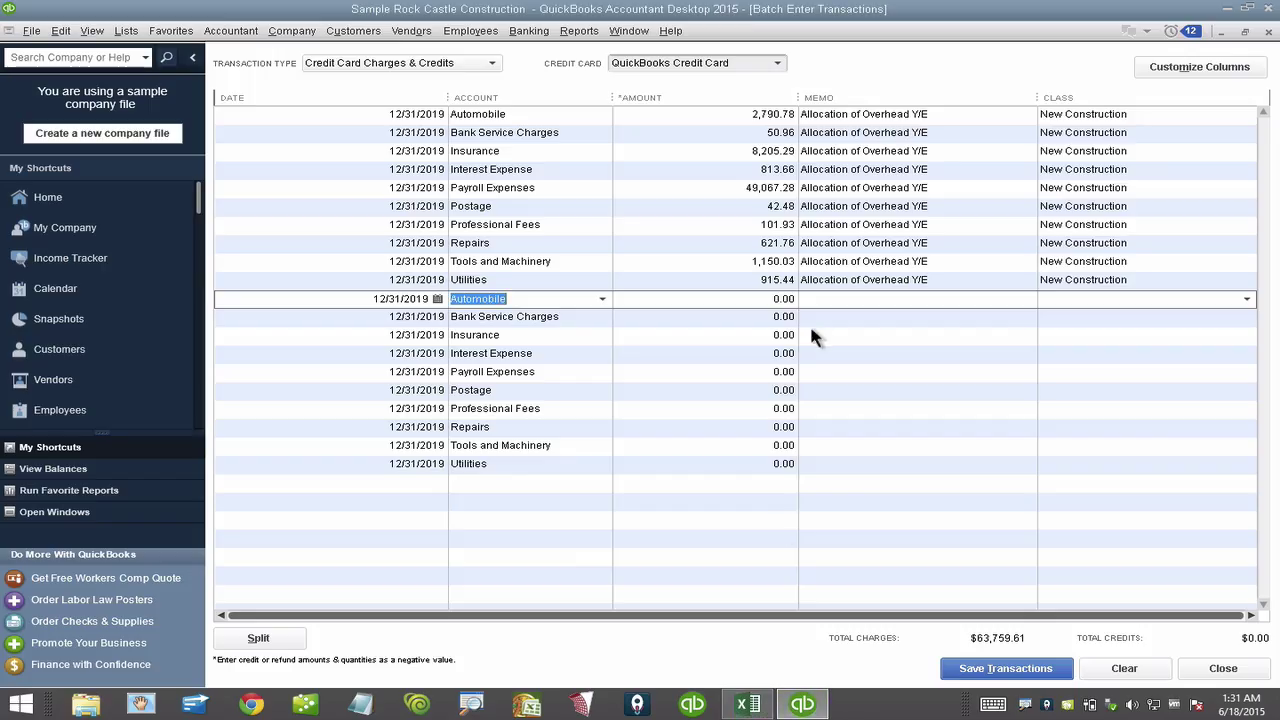
Paste the ten Remodel amounts and copy the Y/E overhead memo down the new rows
{"action": "left_click", "coordinate": [770, 299]}
{"action": "key", "text": "ctrl+v"}
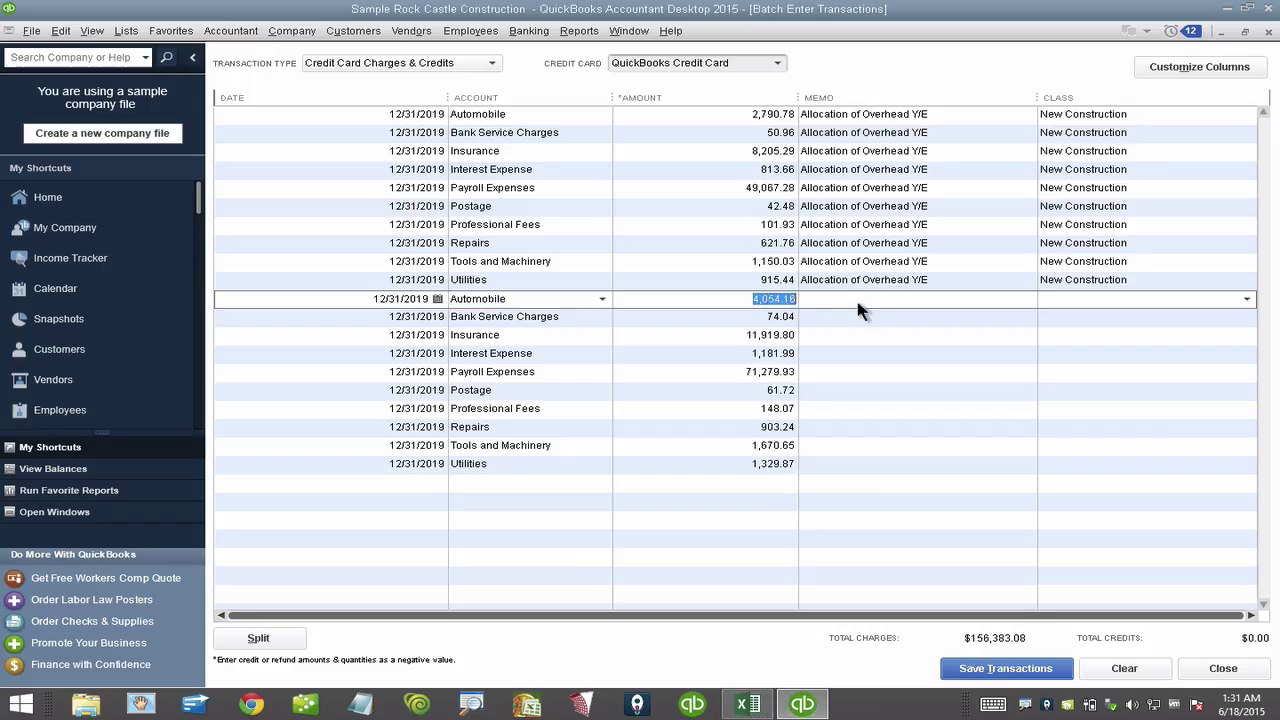
{"action": "left_click", "coordinate": [936, 280]}
{"action": "right_click", "coordinate": [935, 280]}
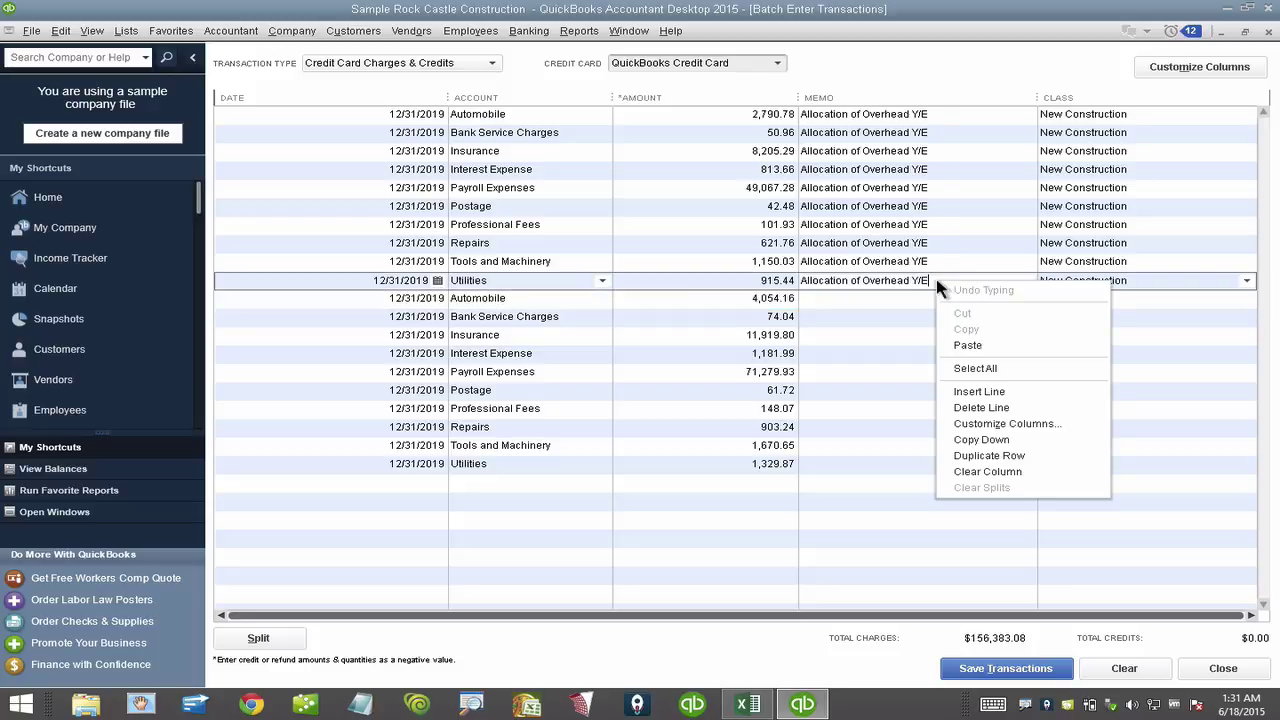
{"action": "left_click", "coordinate": [982, 440]}
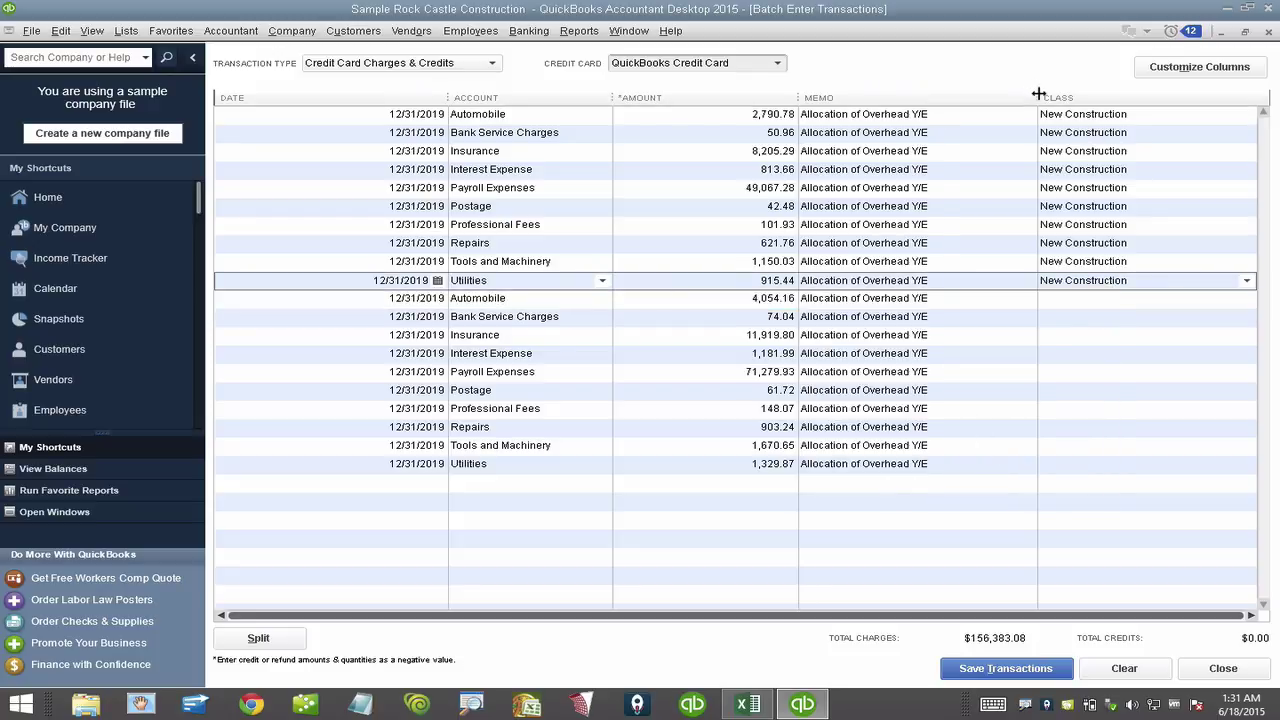
Set the first new row's class to Remodel and copy it down the ten rows
{"action": "left_click_drag", "start_coordinate": [1037, 97], "coordinate": [985, 162]}
{"action": "left_click", "coordinate": [1010, 298]}
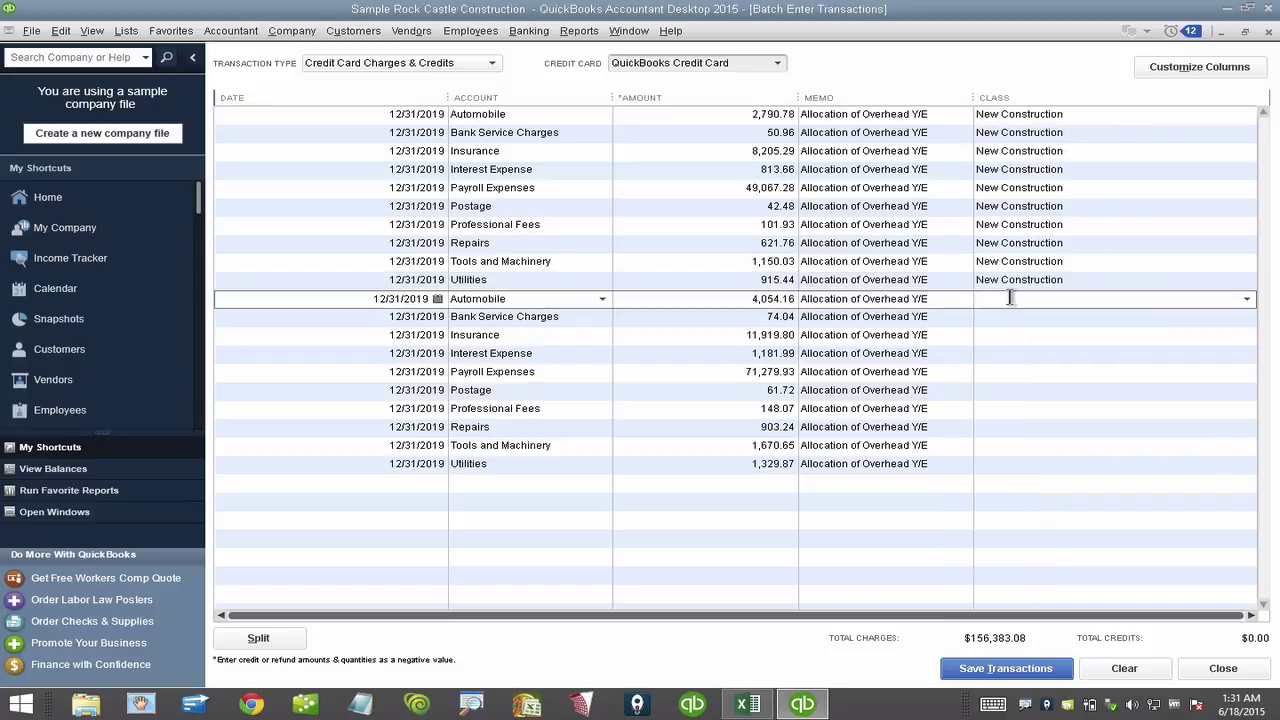
{"action": "type", "text": "Remodel"}
{"action": "left_click", "coordinate": [1000, 316]}
{"action": "left_click_drag", "start_coordinate": [977, 298], "coordinate": [1008, 298]}
{"action": "right_click", "coordinate": [1010, 305]}
{"action": "left_click", "coordinate": [1058, 461]}
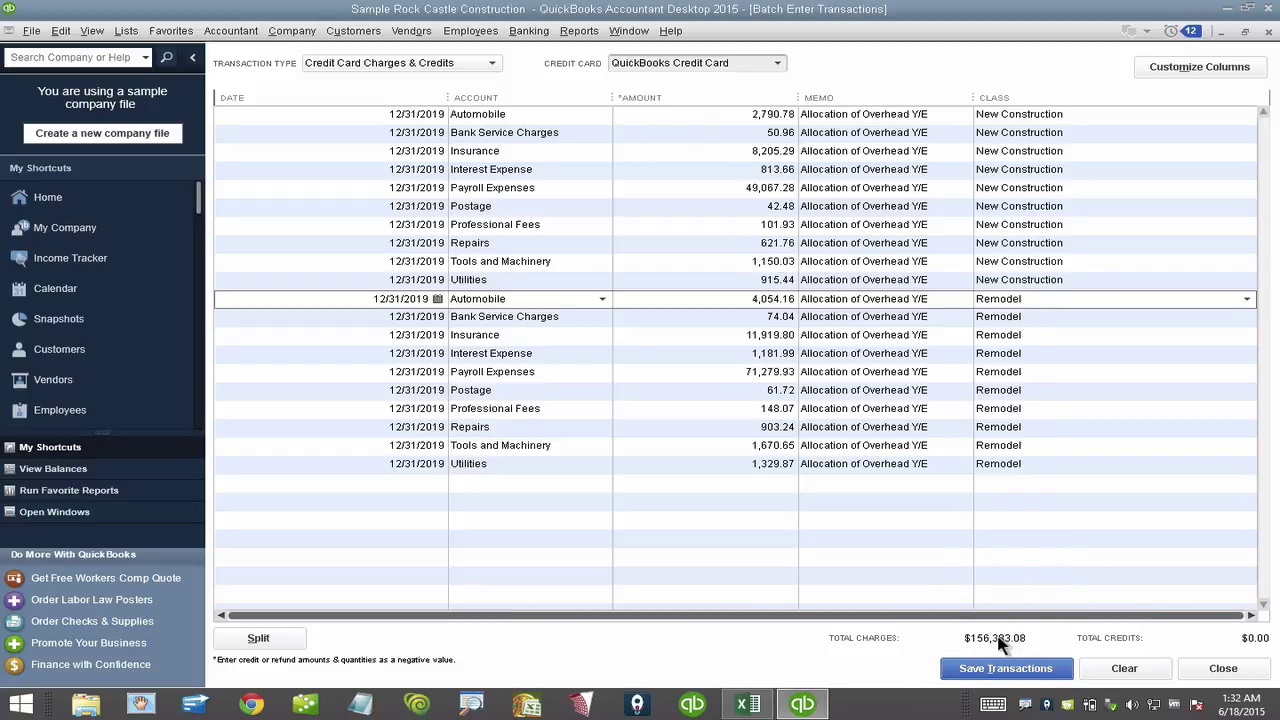
{"action": "left_click", "coordinate": [749, 62]}
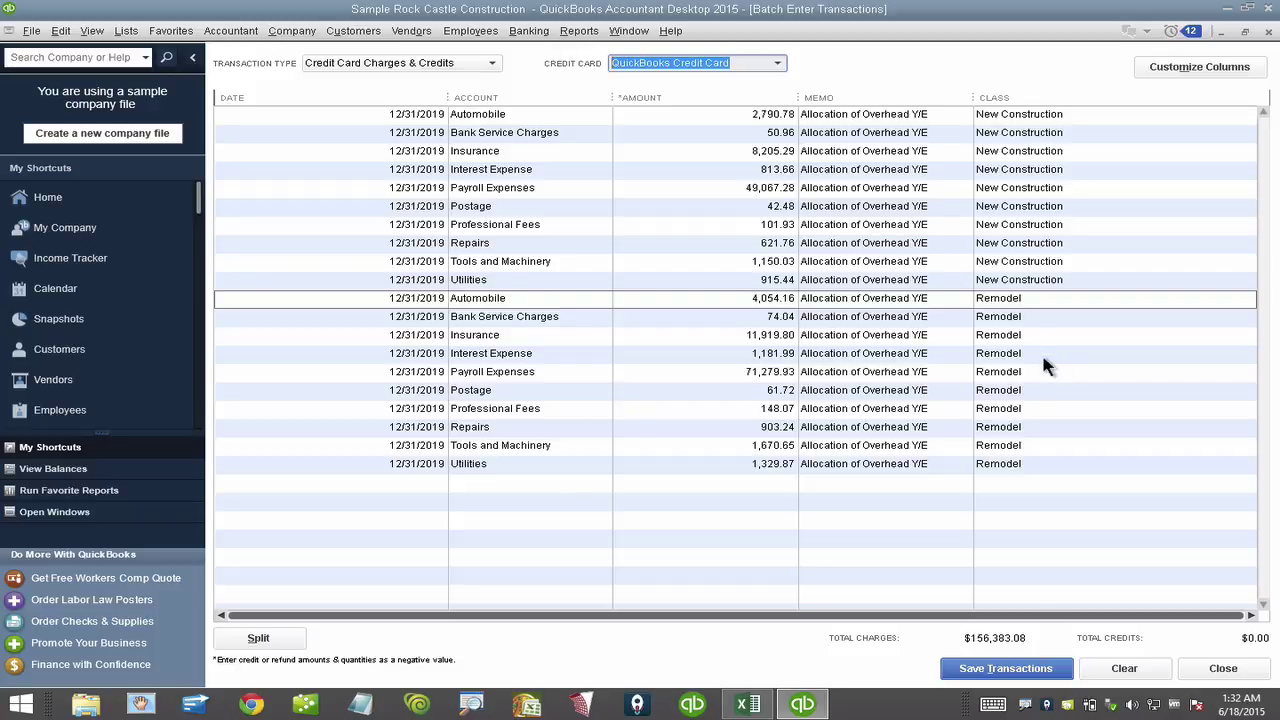
Fill the column H Overhead cells with their row totals and check their sum
{"action": "left_click", "coordinate": [760, 702]}
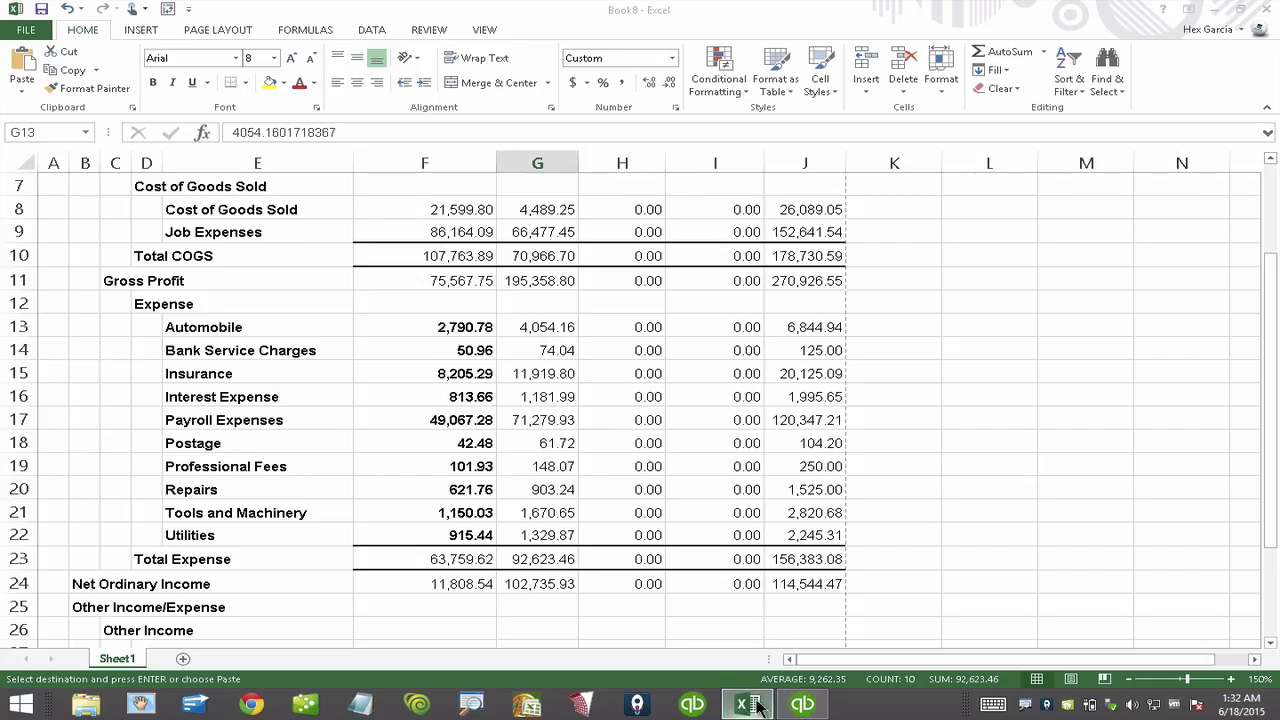
{"action": "key", "text": "Left"}
{"action": "key", "text": "Down"}
{"action": "key", "text": "Down"}
{"action": "key", "text": "Down"}
{"action": "key", "text": "Down"}
{"action": "key", "text": "Down"}
{"action": "key", "text": "ctrl+v"}
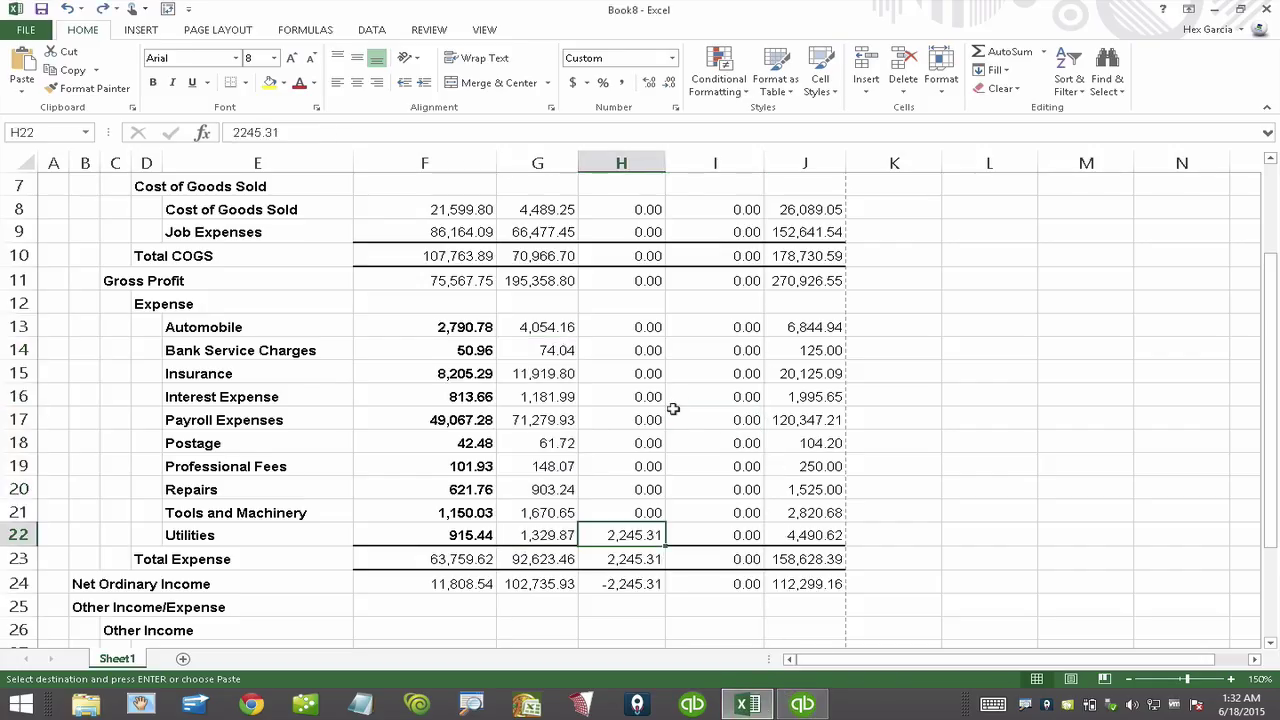
{"action": "key", "text": "Up"}
{"action": "key", "text": "ctrl+v"}
{"action": "key", "text": "Up"}
{"action": "key", "text": "ctrl+v"}
{"action": "key", "text": "Up"}
{"action": "key", "text": "ctrl+v"}
{"action": "key", "text": "Up"}
{"action": "key", "text": "ctrl+v"}
{"action": "key", "text": "Up"}
{"action": "key", "text": "ctrl+v"}
{"action": "key", "text": "Up"}
{"action": "key", "text": "ctrl+v"}
{"action": "key", "text": "Up"}
{"action": "key", "text": "ctrl+v"}
{"action": "key", "text": "Down"}
{"action": "key", "text": "Up"}
{"action": "key", "text": "Up"}
{"action": "key", "text": "ctrl+v"}
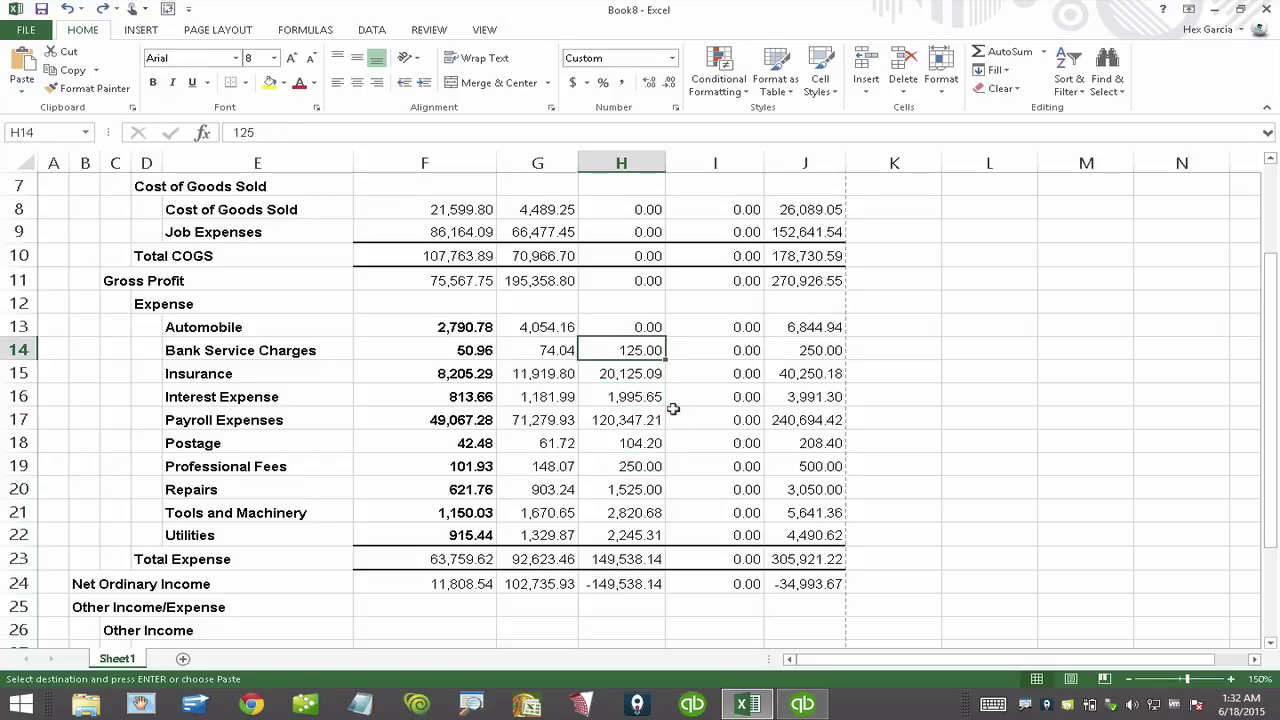
{"action": "key", "text": "Up"}
{"action": "key", "text": "ctrl+v"}
{"action": "mouse_move", "coordinate": [640, 330]}
{"action": "left_mouse_down"}
{"action": "mouse_move", "coordinate": [651, 528]}
{"action": "mouse_move", "coordinate": [637, 537]}
{"action": "left_mouse_up"}
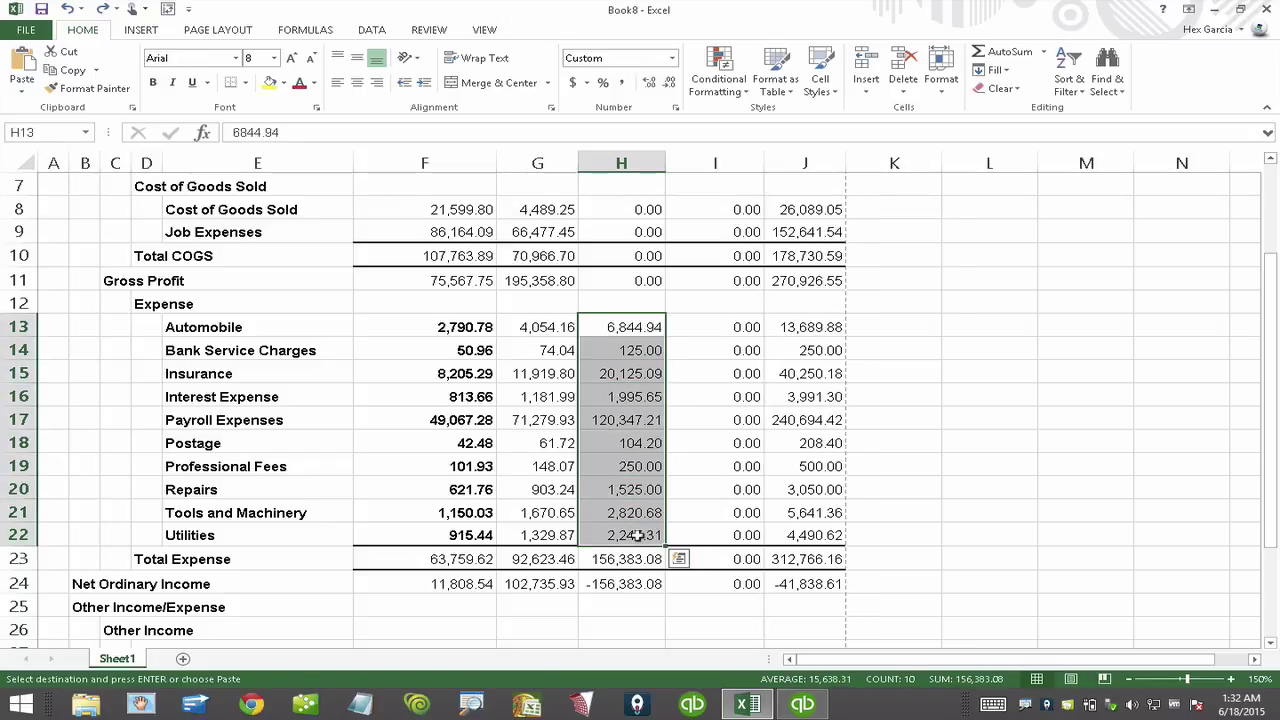
Fill L13:L22 with =-H13 negations, widen column L, and copy the E13:E22 account names
{"action": "left_click", "coordinate": [980, 330]}
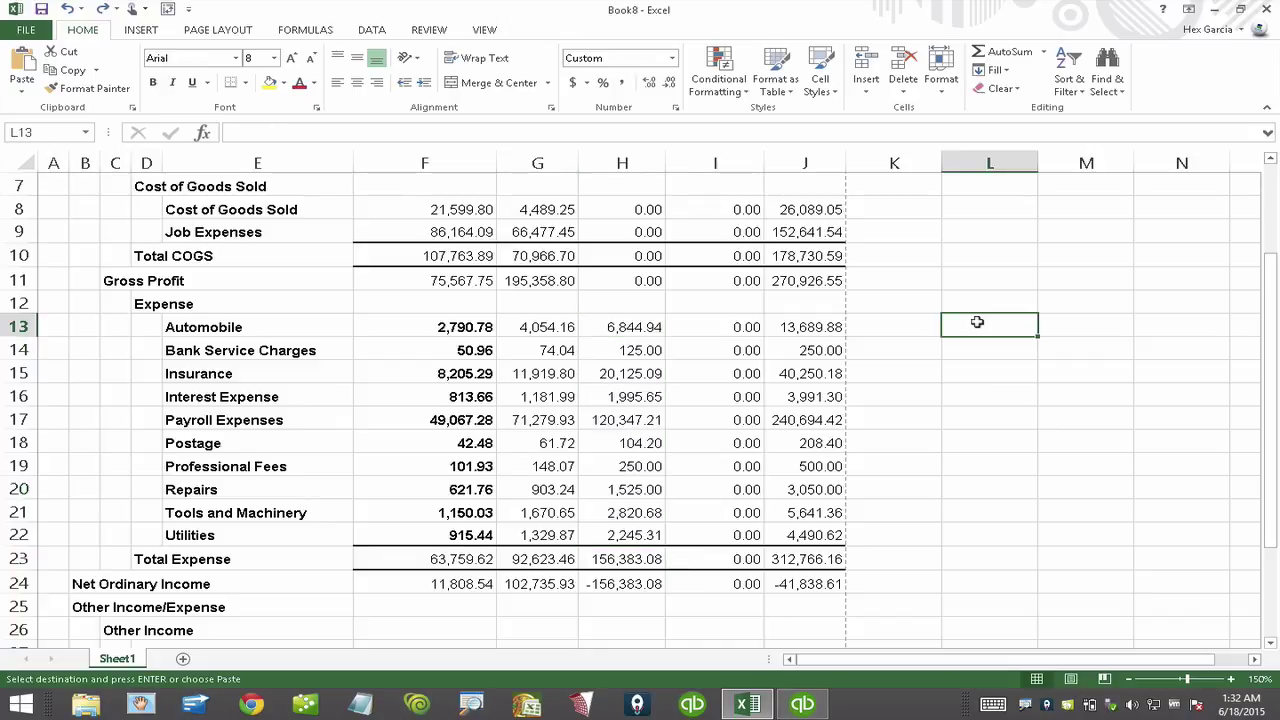
{"action": "type", "text": "="}
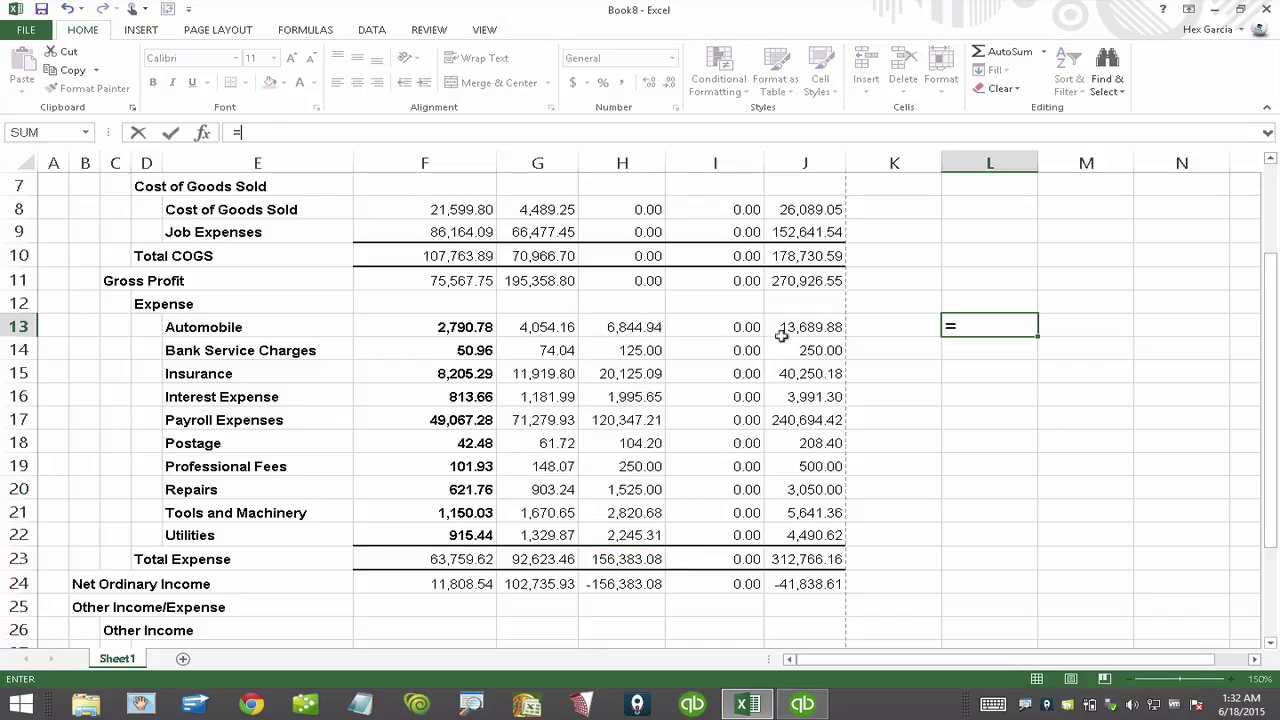
{"action": "left_click", "coordinate": [625, 327]}
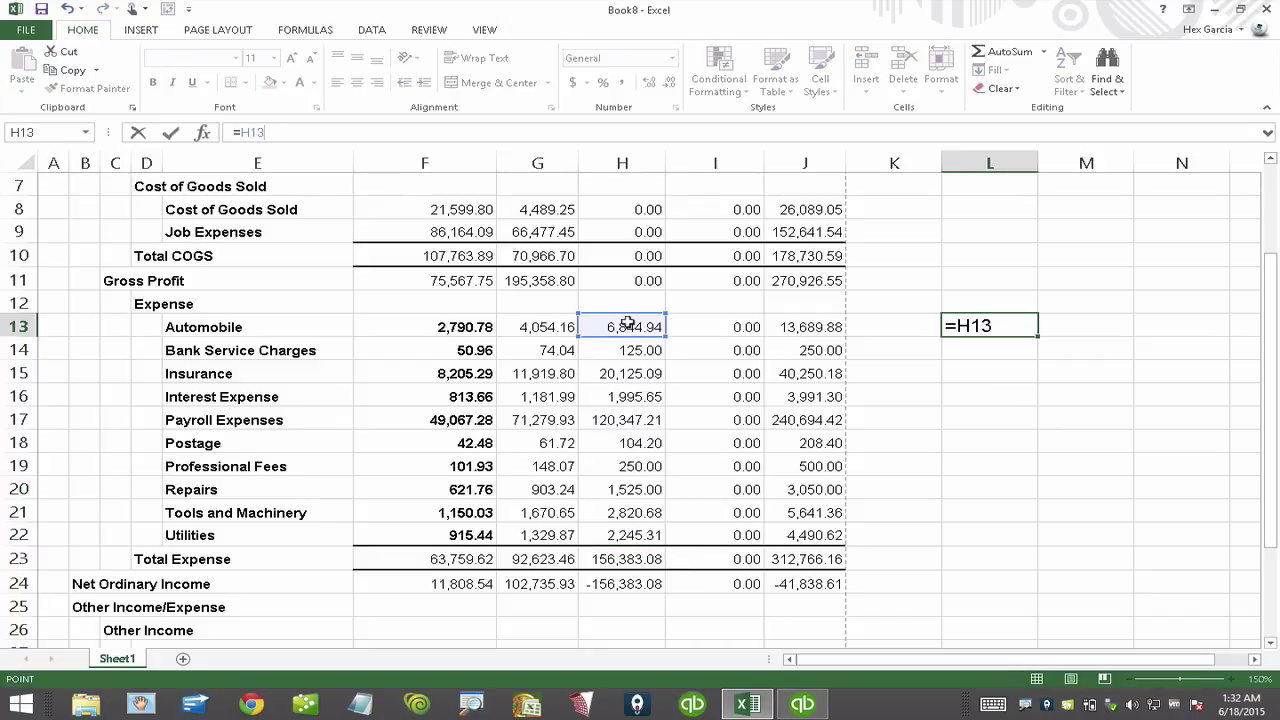
{"action": "left_click", "coordinate": [957, 327]}
{"action": "key", "text": "Escape"}
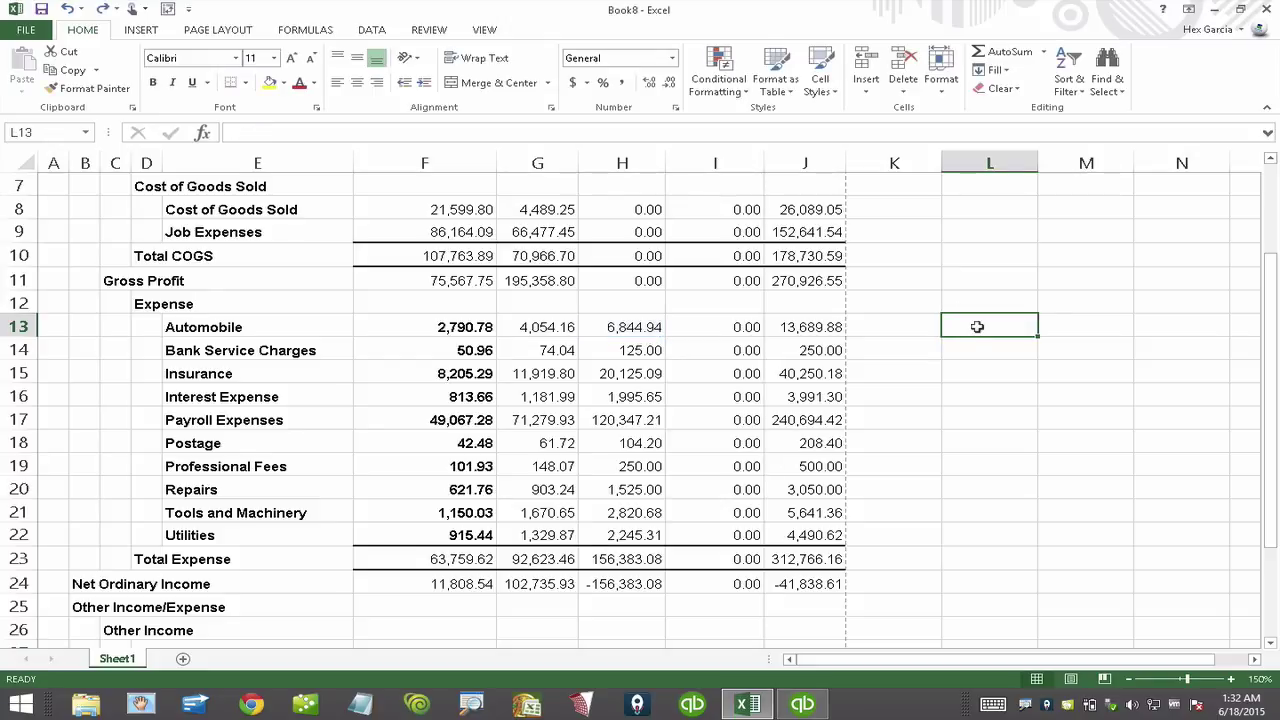
{"action": "type", "text": "=-"}
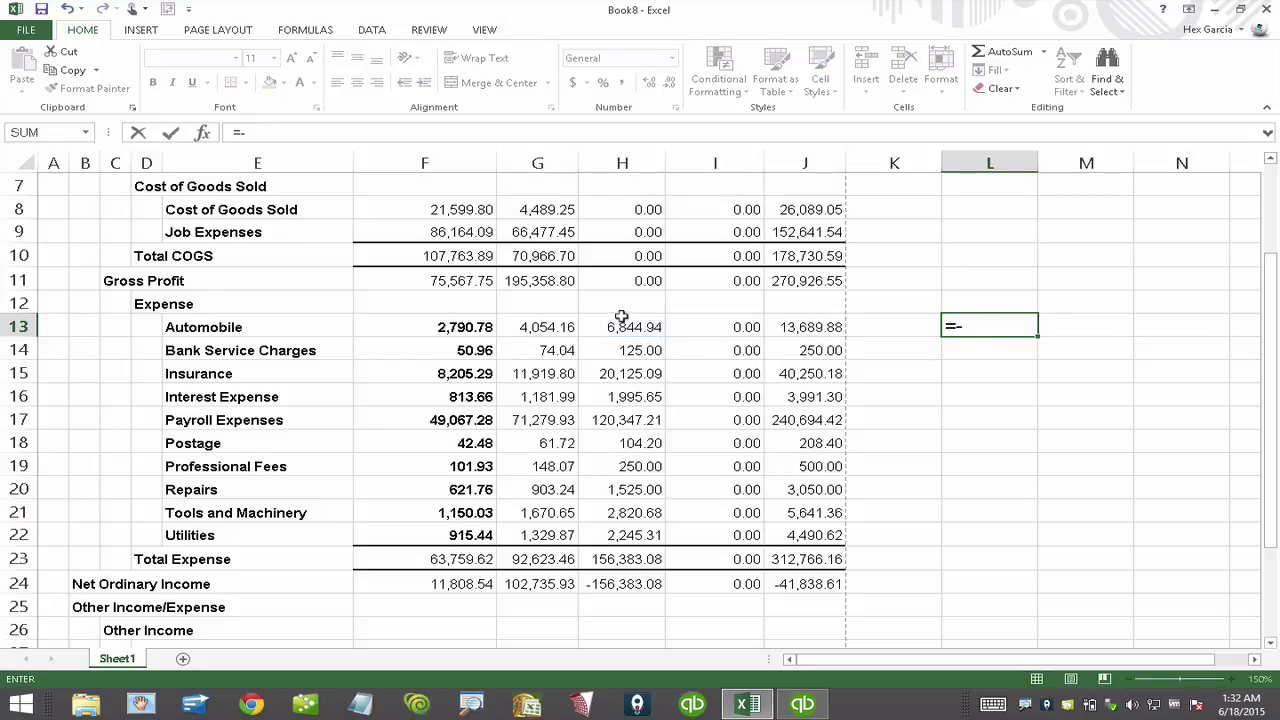
{"action": "left_click", "coordinate": [622, 327]}
{"action": "key", "text": "Return"}
{"action": "left_click", "coordinate": [993, 326]}
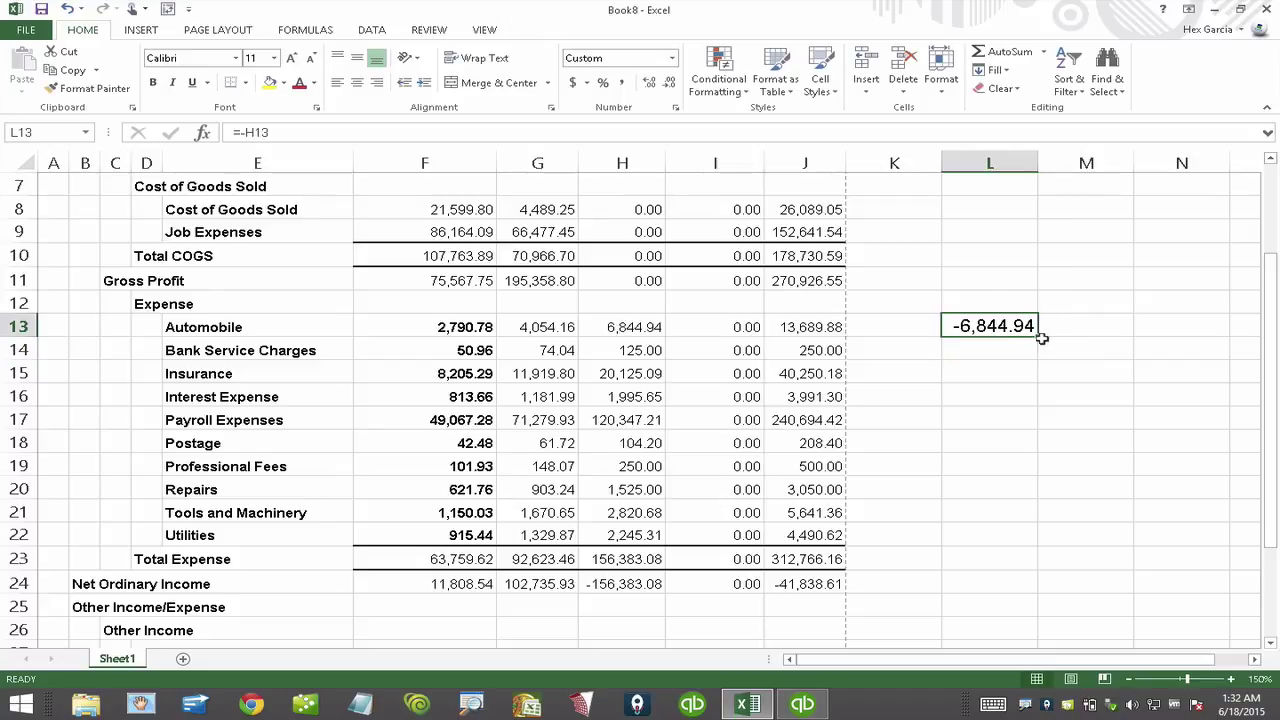
{"action": "left_click_drag", "start_coordinate": [1040, 339], "coordinate": [1031, 550]}
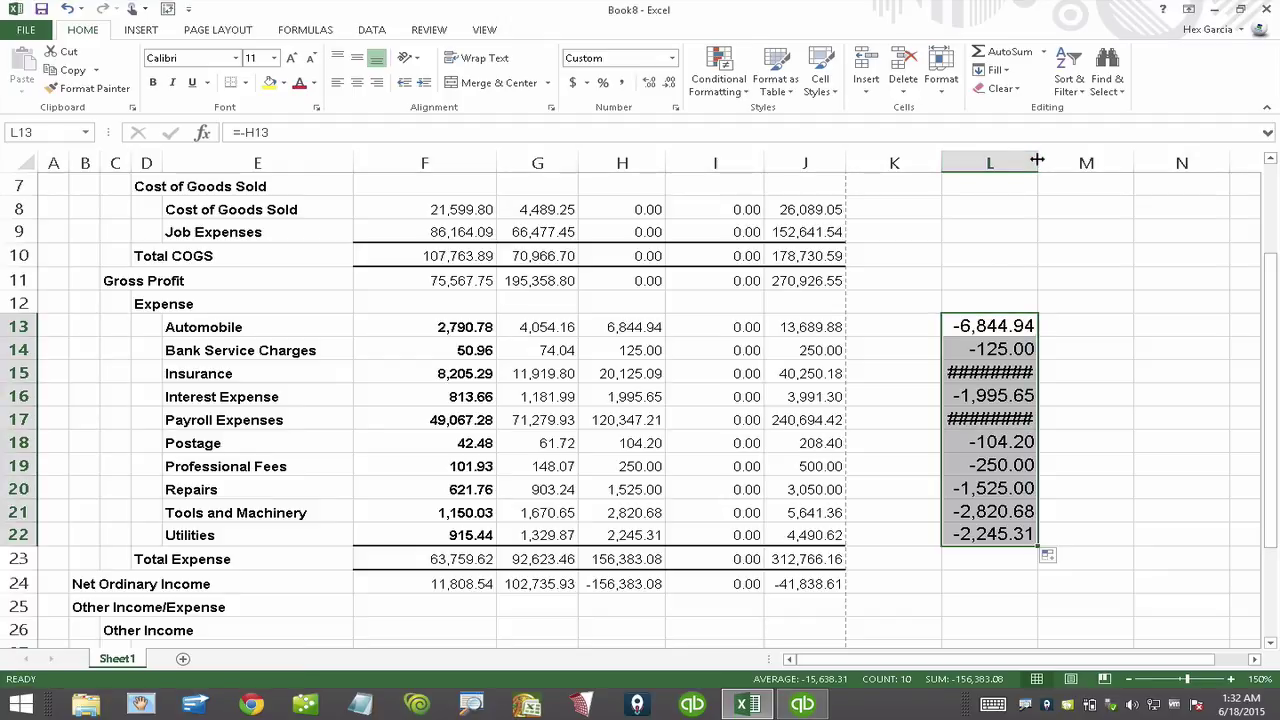
{"action": "left_click_drag", "start_coordinate": [1038, 157], "coordinate": [1055, 160]}
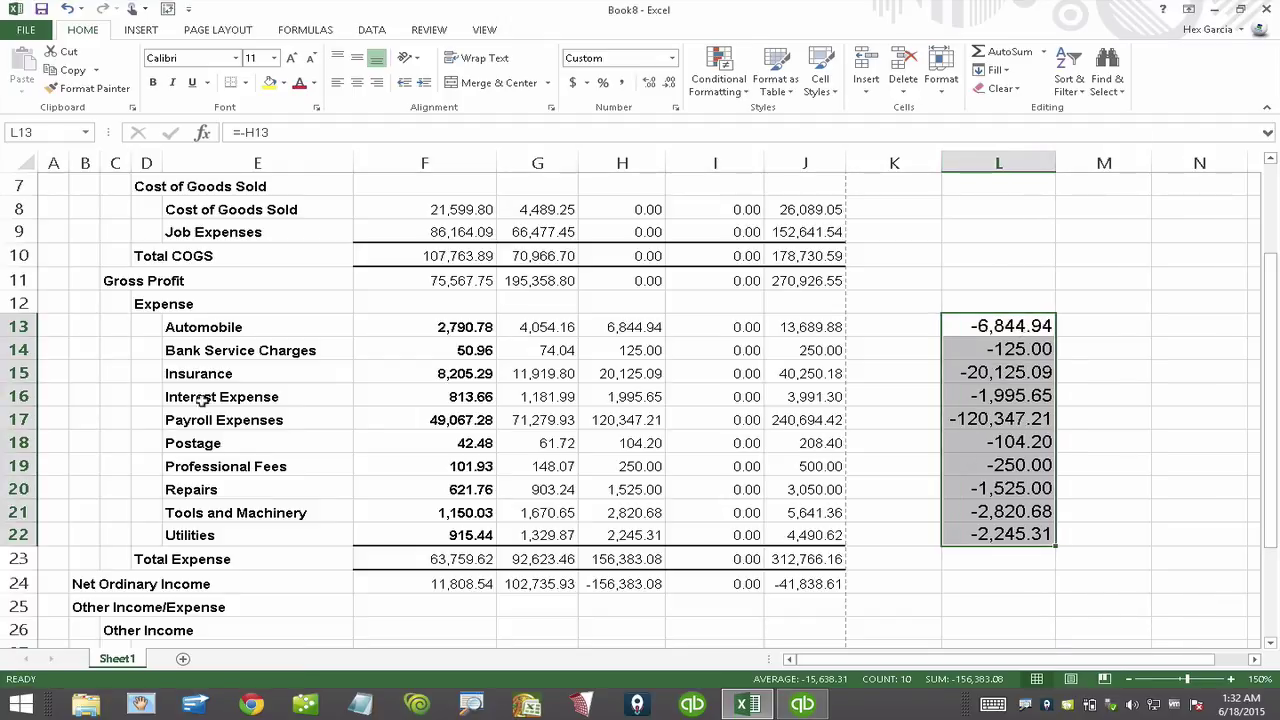
{"action": "left_click_drag", "start_coordinate": [224, 328], "coordinate": [232, 535]}
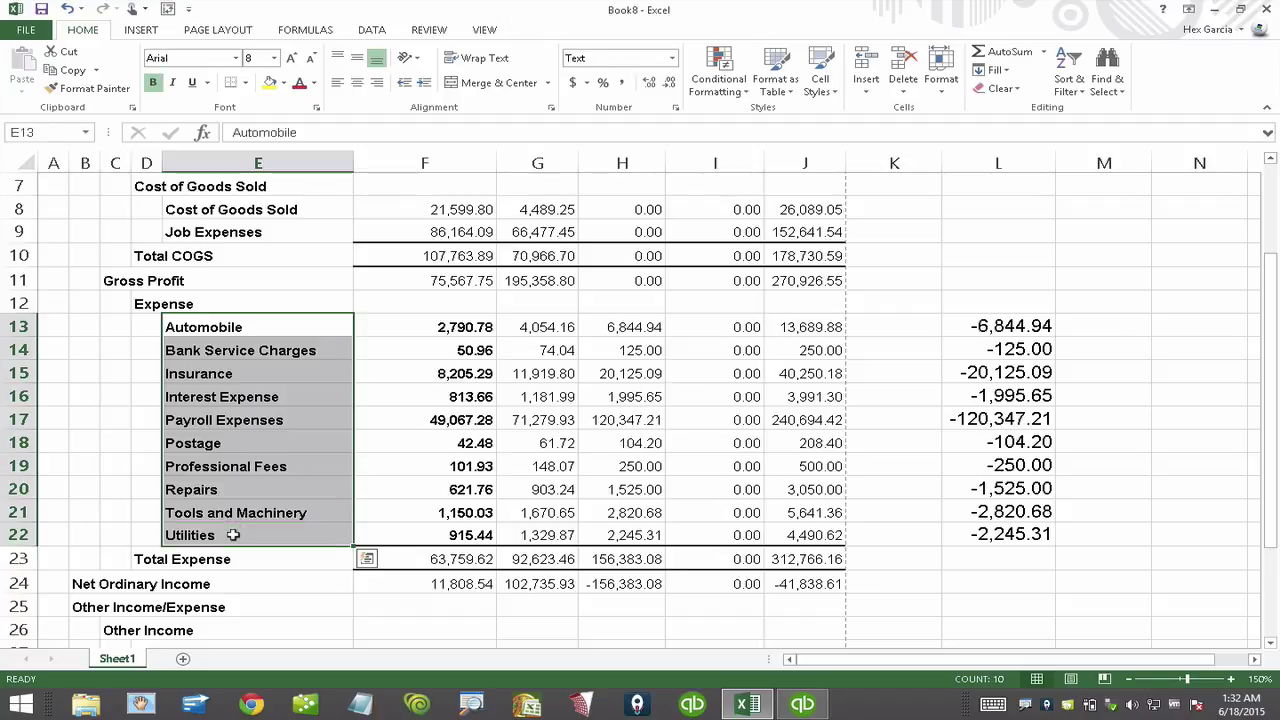
{"action": "key", "text": "ctrl+c"}
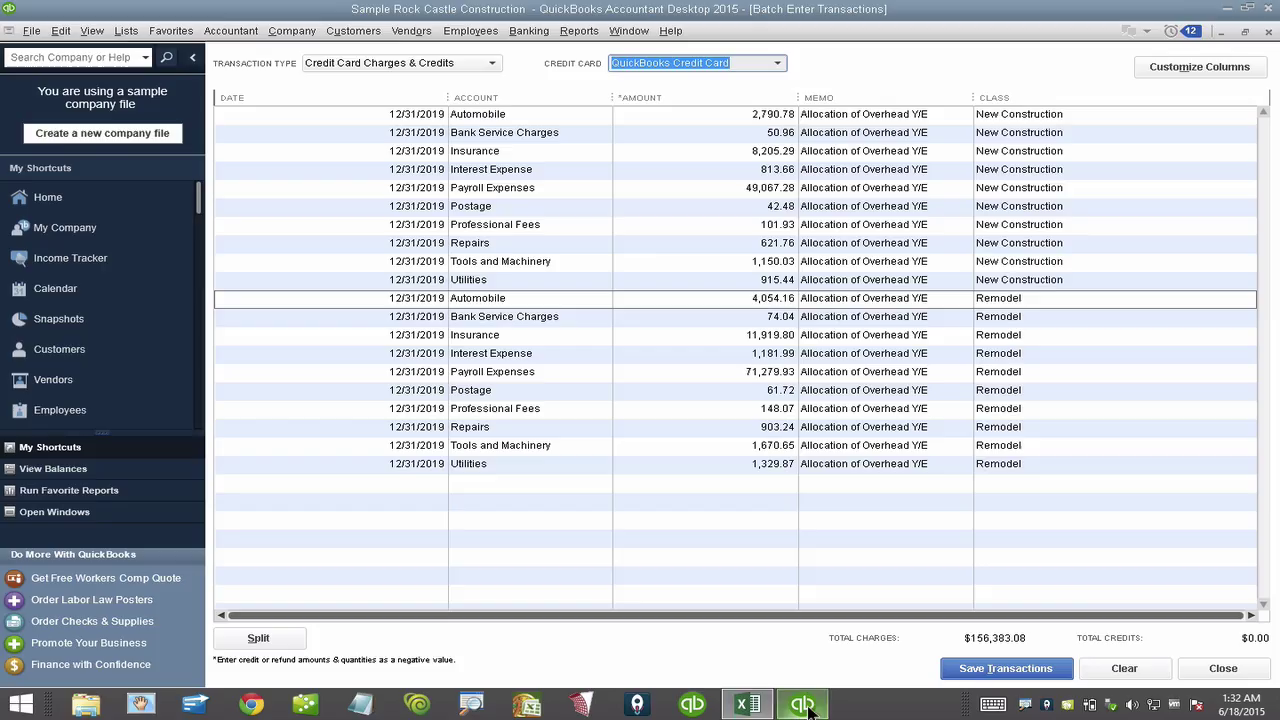
Paste the ten expense account names into new batch rows below Utilities
{"action": "left_click", "coordinate": [802, 704]}
{"action": "left_click", "coordinate": [488, 482]}
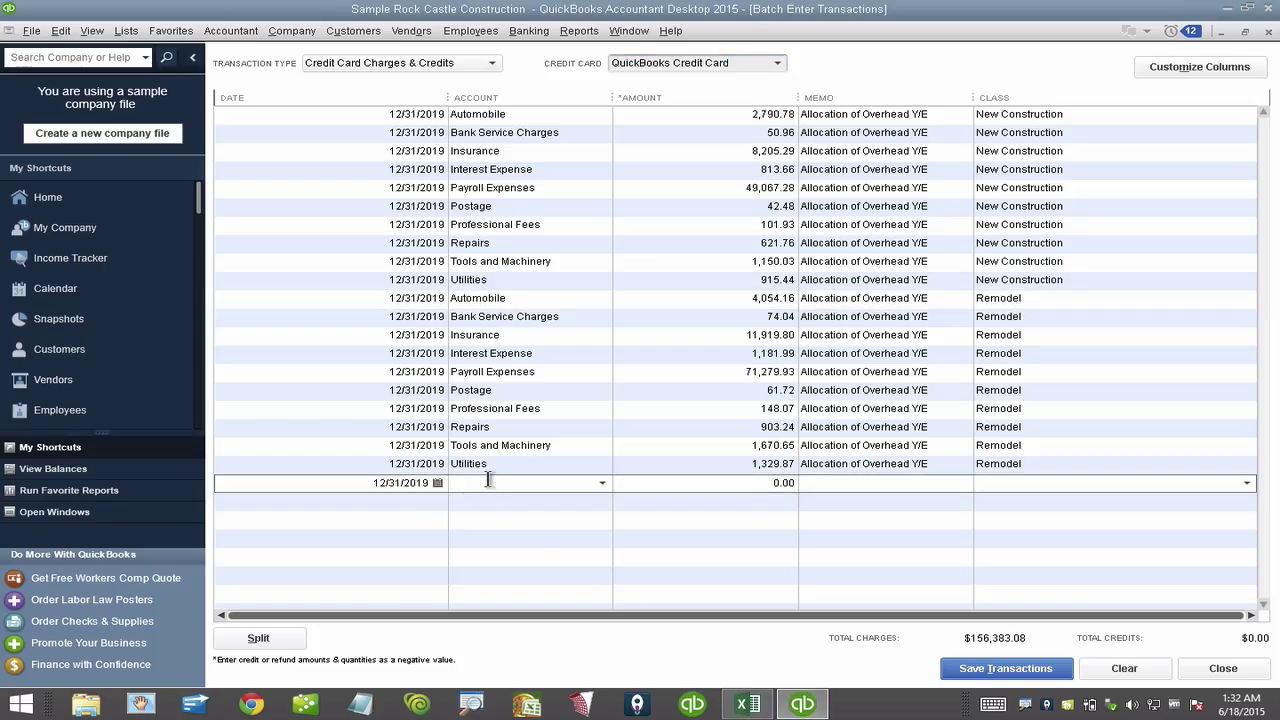
{"action": "key", "text": "ctrl+v"}
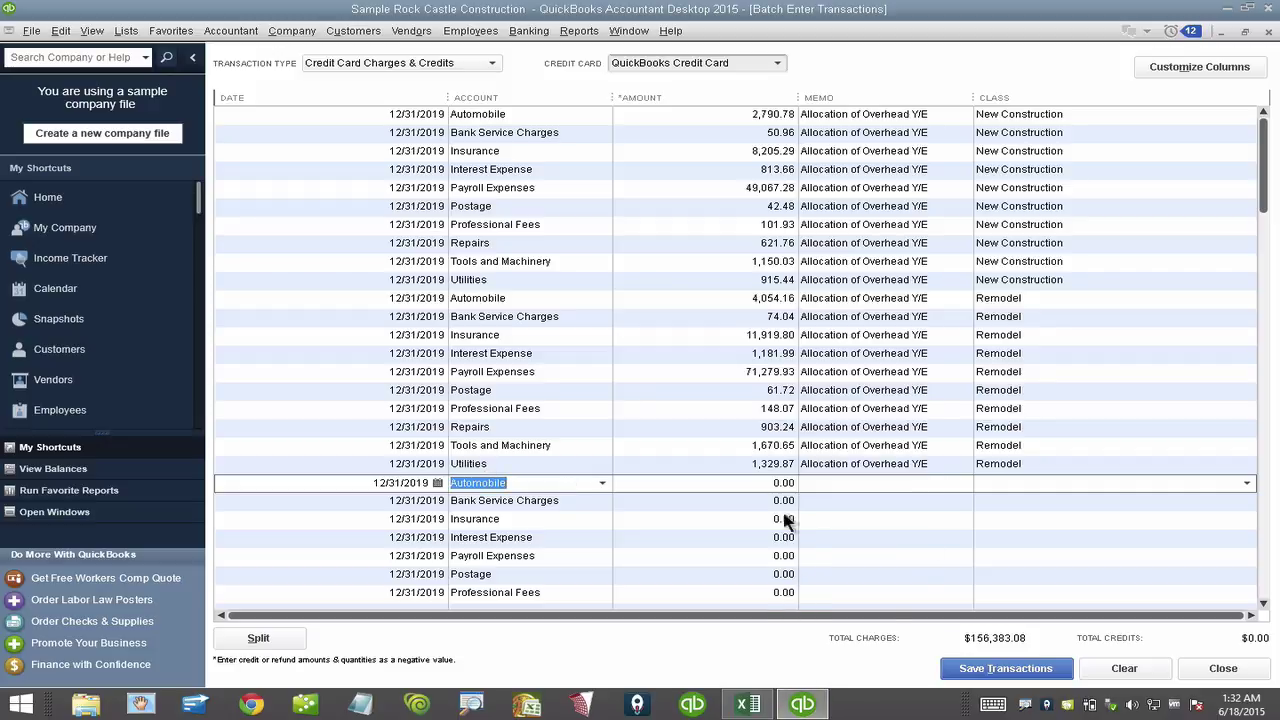
Paste the negated Excel amounts L13:L22 into the new rows' Amount column
{"action": "left_click", "coordinate": [748, 704]}
{"action": "left_click", "coordinate": [1008, 536]}
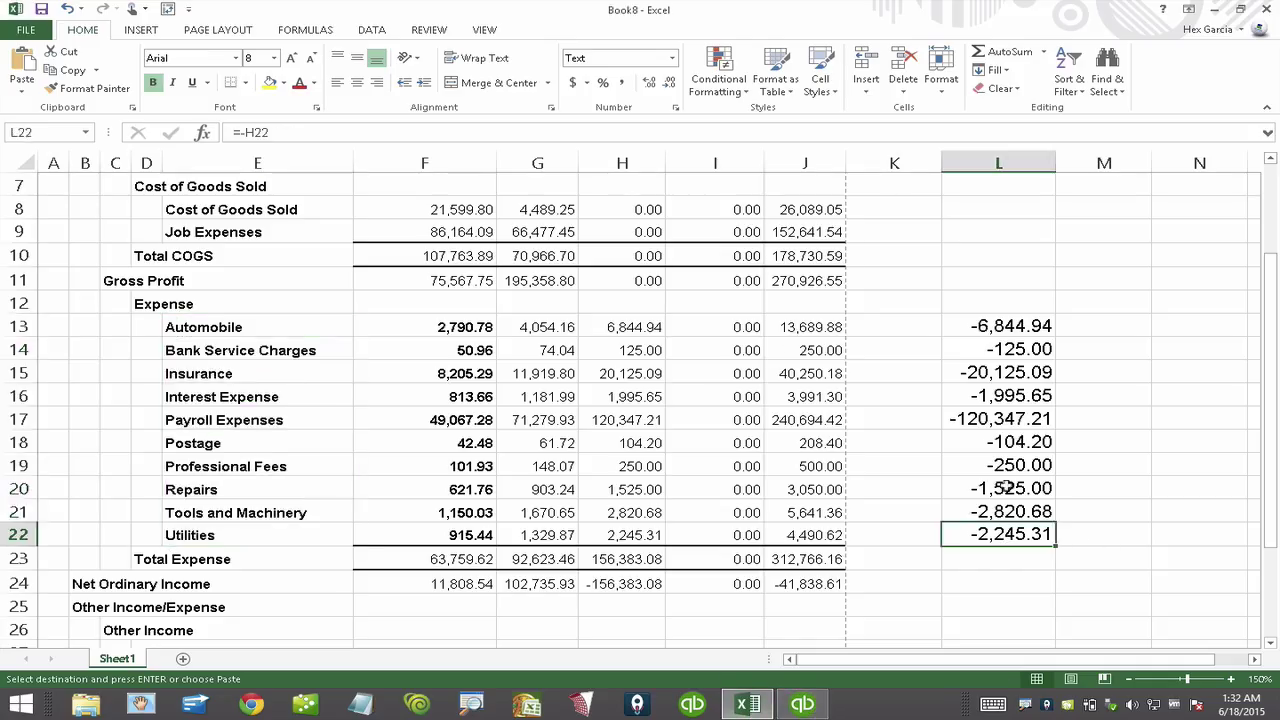
{"action": "left_click_drag", "start_coordinate": [1006, 487], "coordinate": [997, 326]}
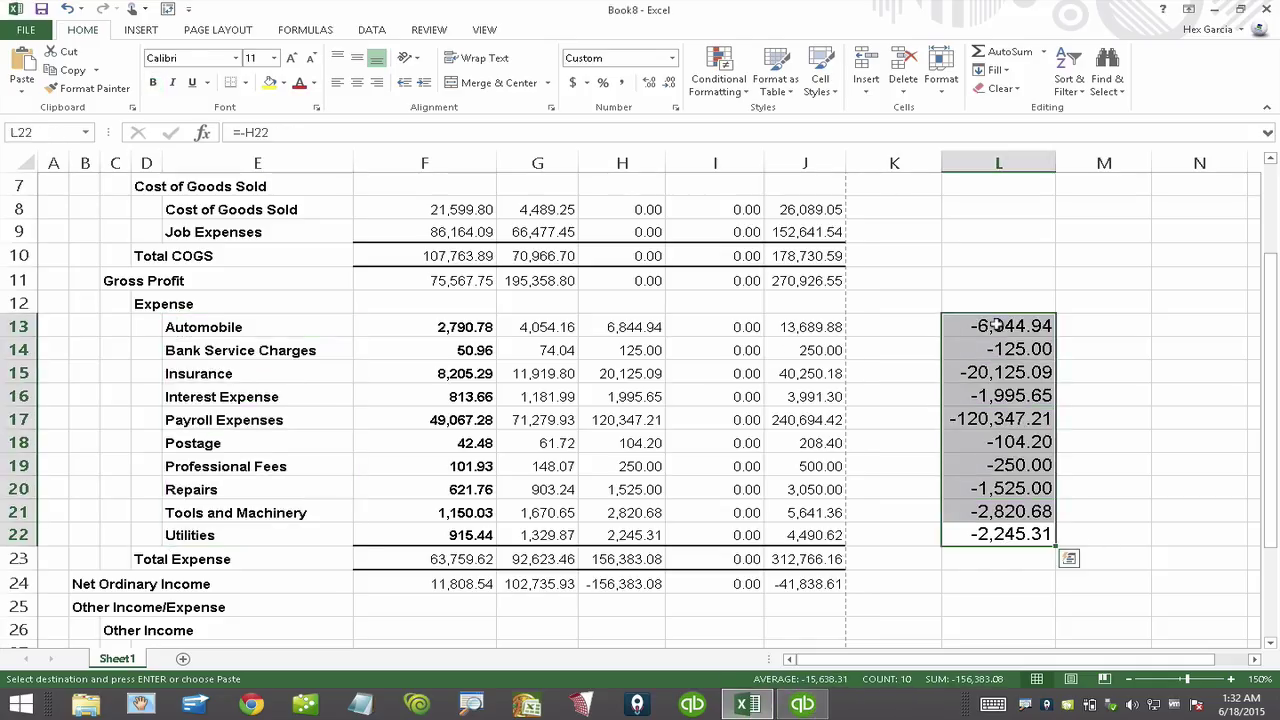
{"action": "left_click", "coordinate": [802, 704]}
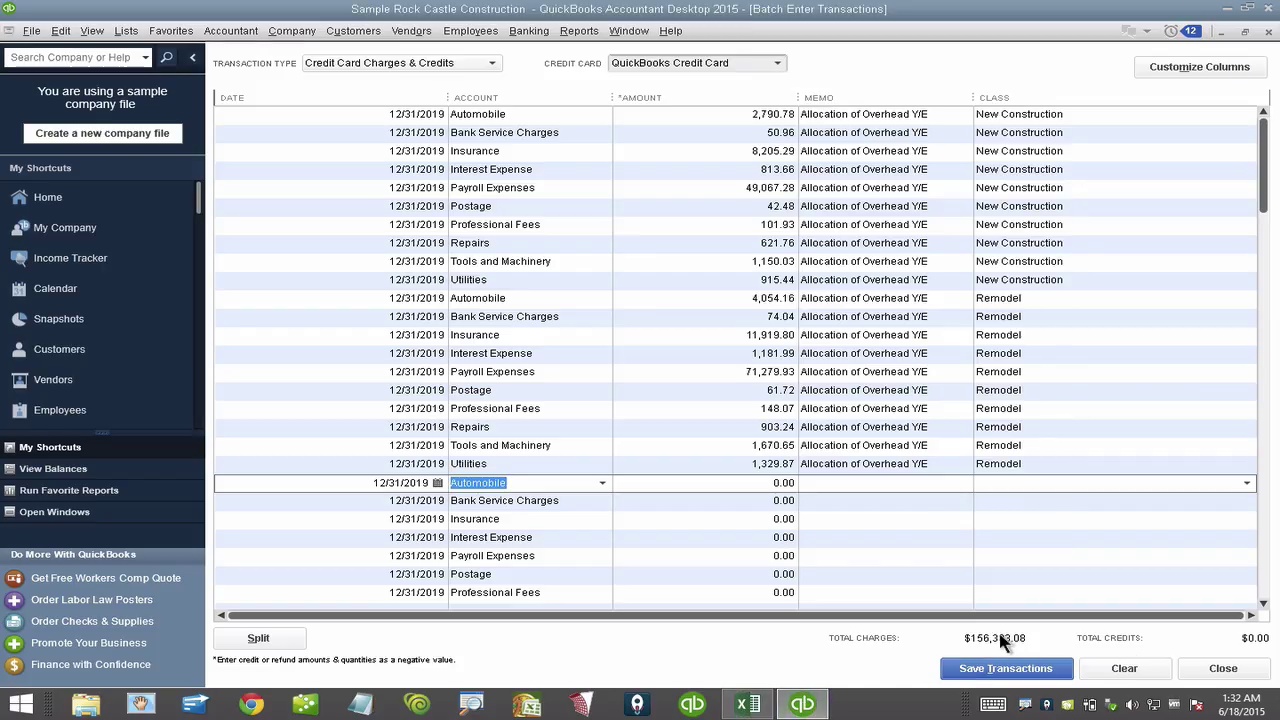
{"action": "left_click", "coordinate": [796, 483]}
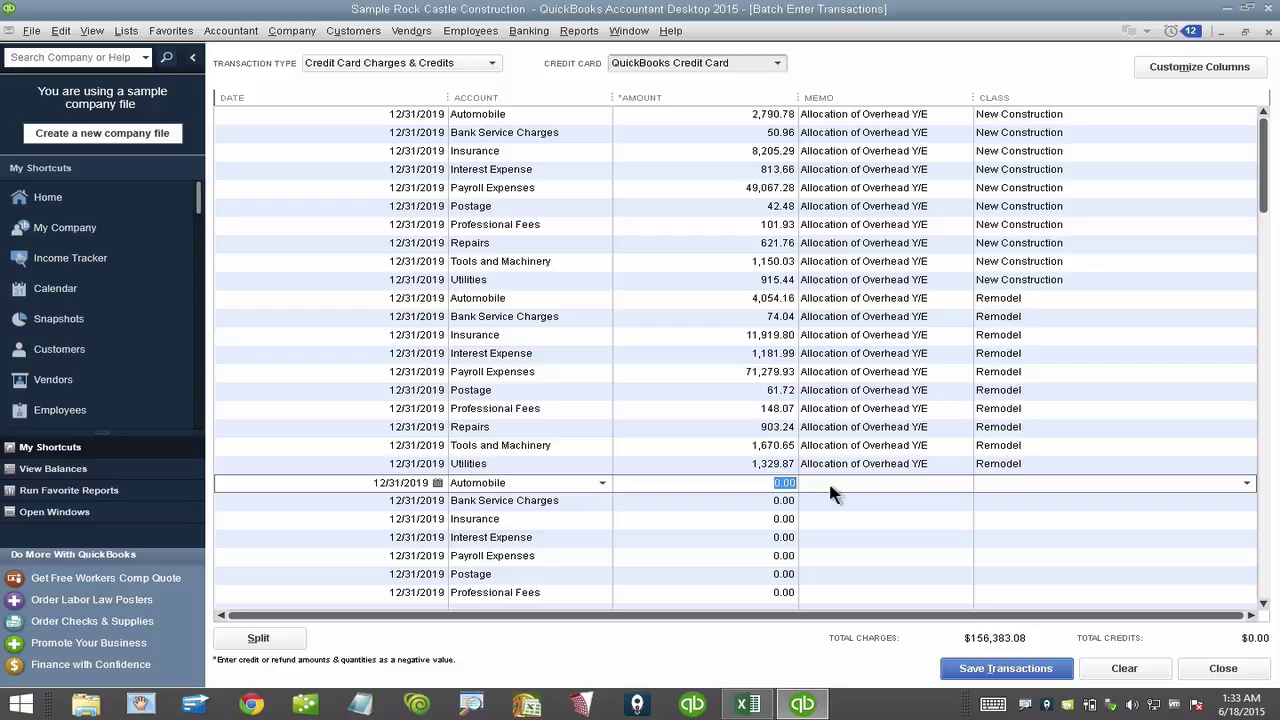
{"action": "key", "text": "ctrl+v"}
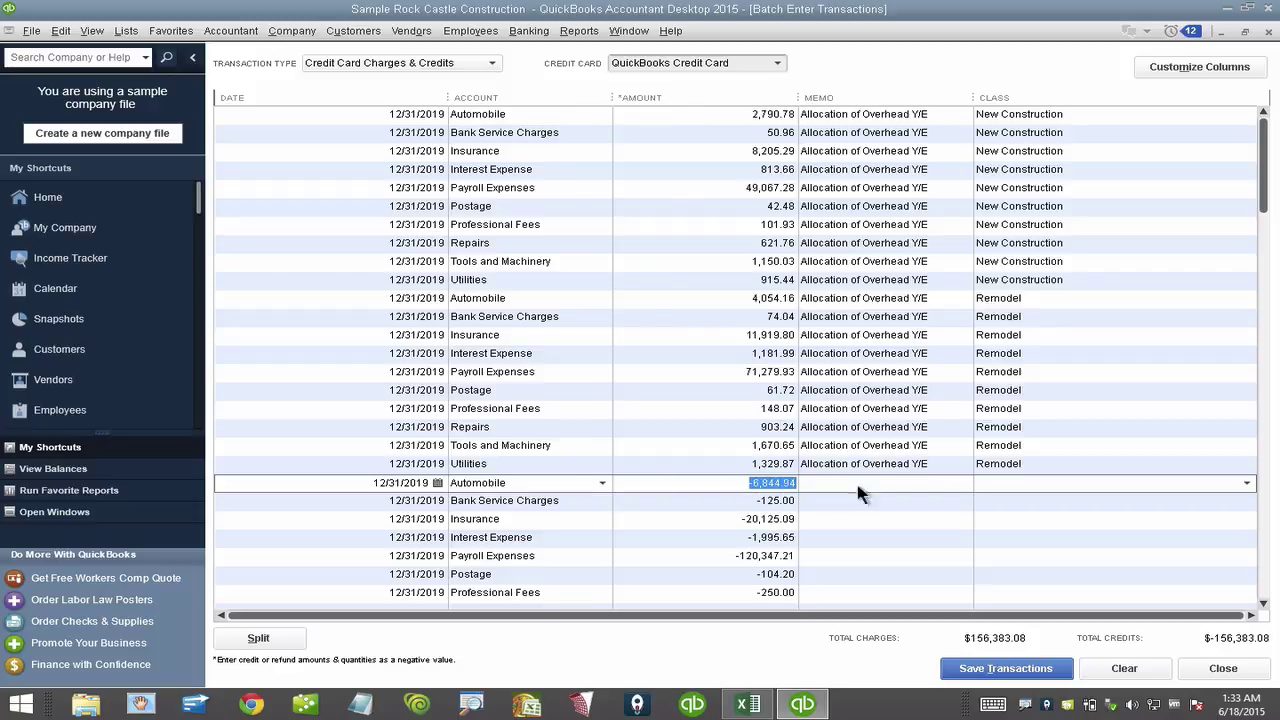
{"action": "left_click", "coordinate": [911, 464]}
Copy the memo 'Allocation of Overhead Y/E' down to the new credit rows
{"action": "right_click", "coordinate": [911, 464]}
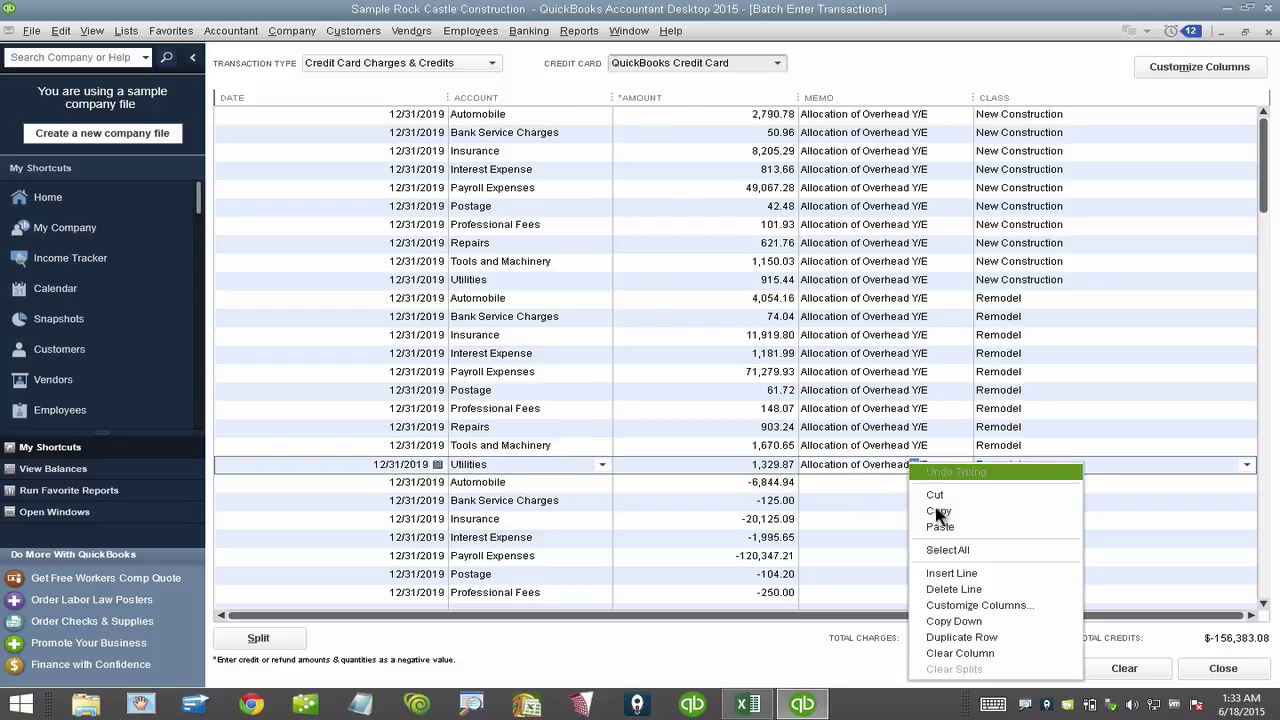
{"action": "left_click", "coordinate": [957, 634]}
{"action": "left_click", "coordinate": [880, 463]}
{"action": "scroll", "coordinate": [880, 460], "scroll_direction": "down", "scroll_amount": 1}
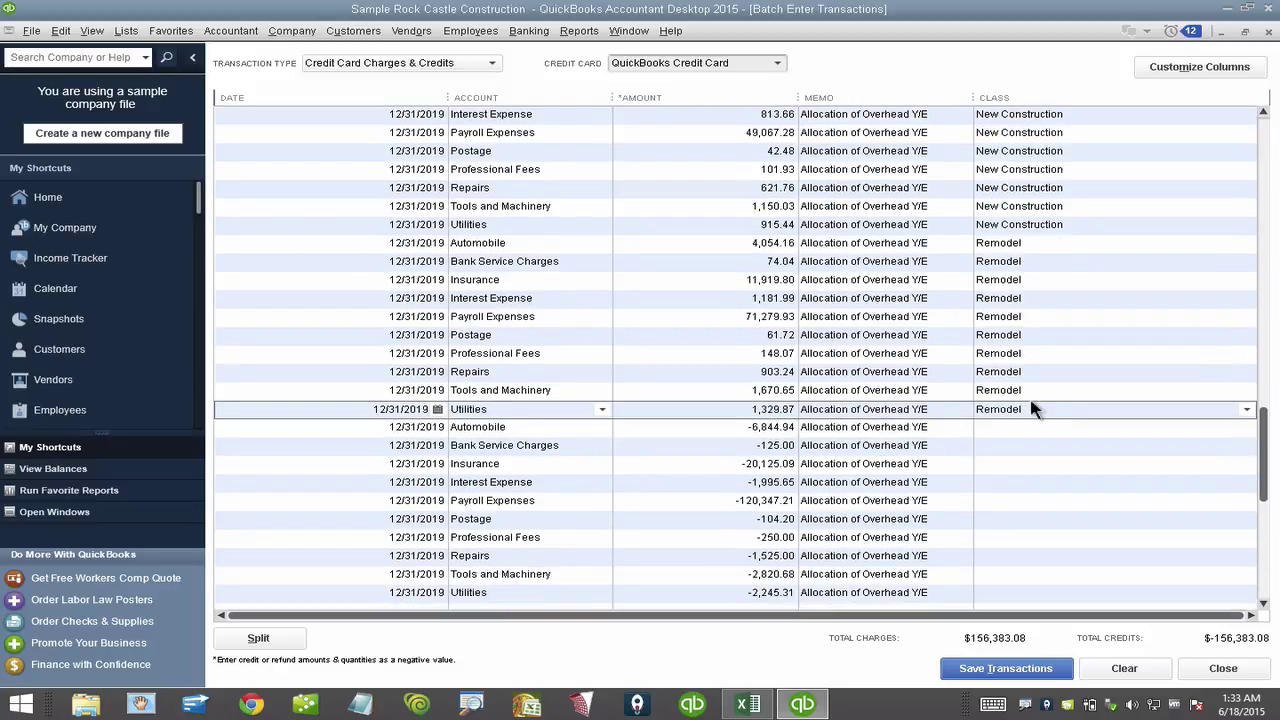
Set the first credit row's class to Overhead and copy it down to all new rows
{"action": "left_click", "coordinate": [1019, 428]}
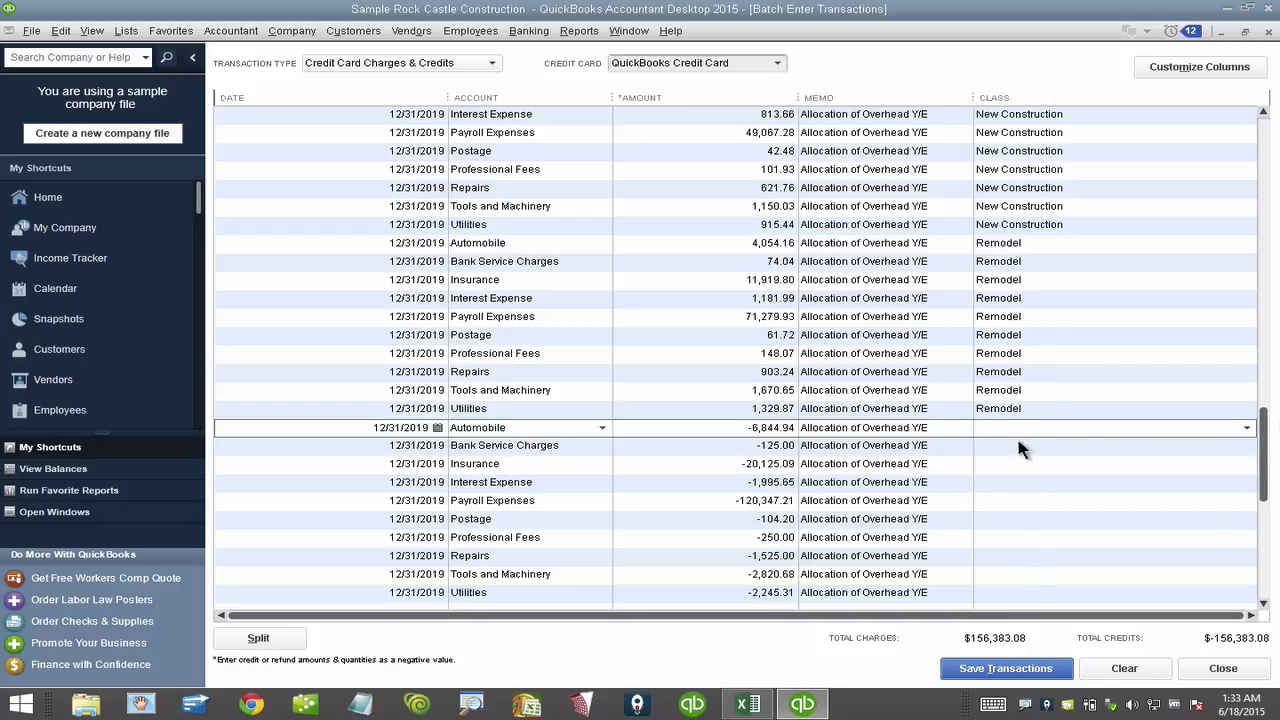
{"action": "left_click", "coordinate": [1246, 428]}
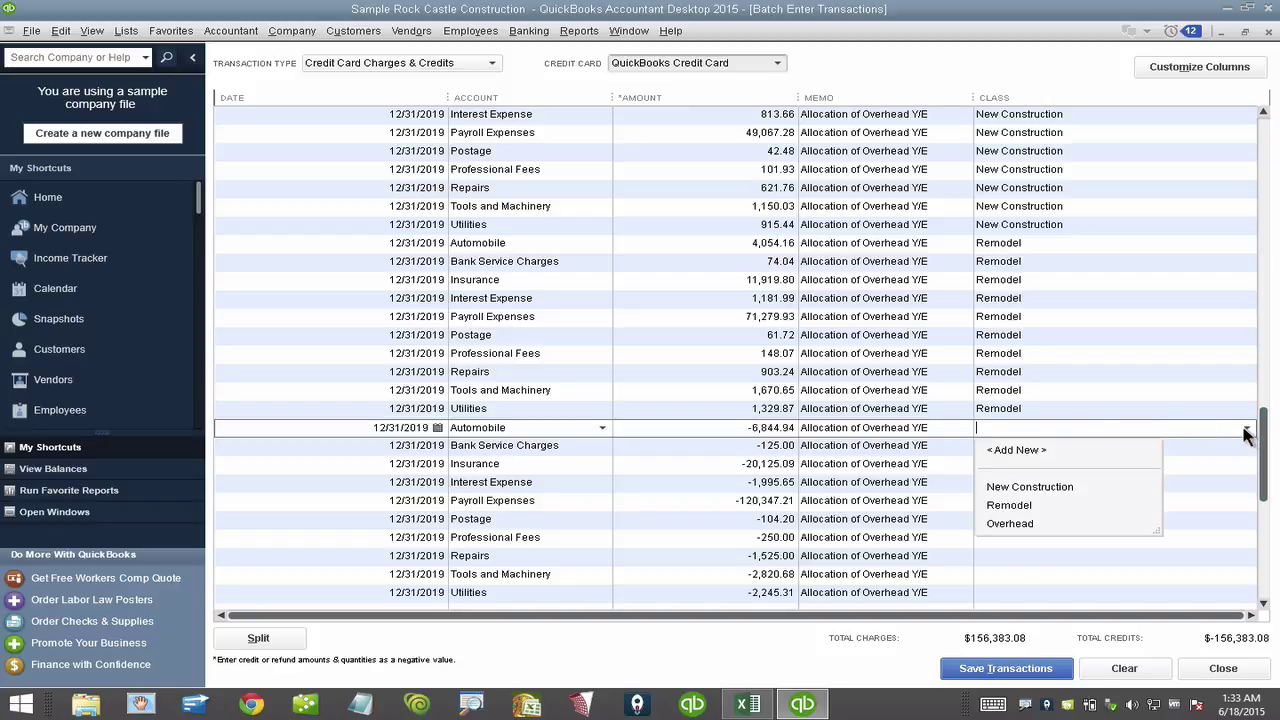
{"action": "left_click", "coordinate": [1022, 525]}
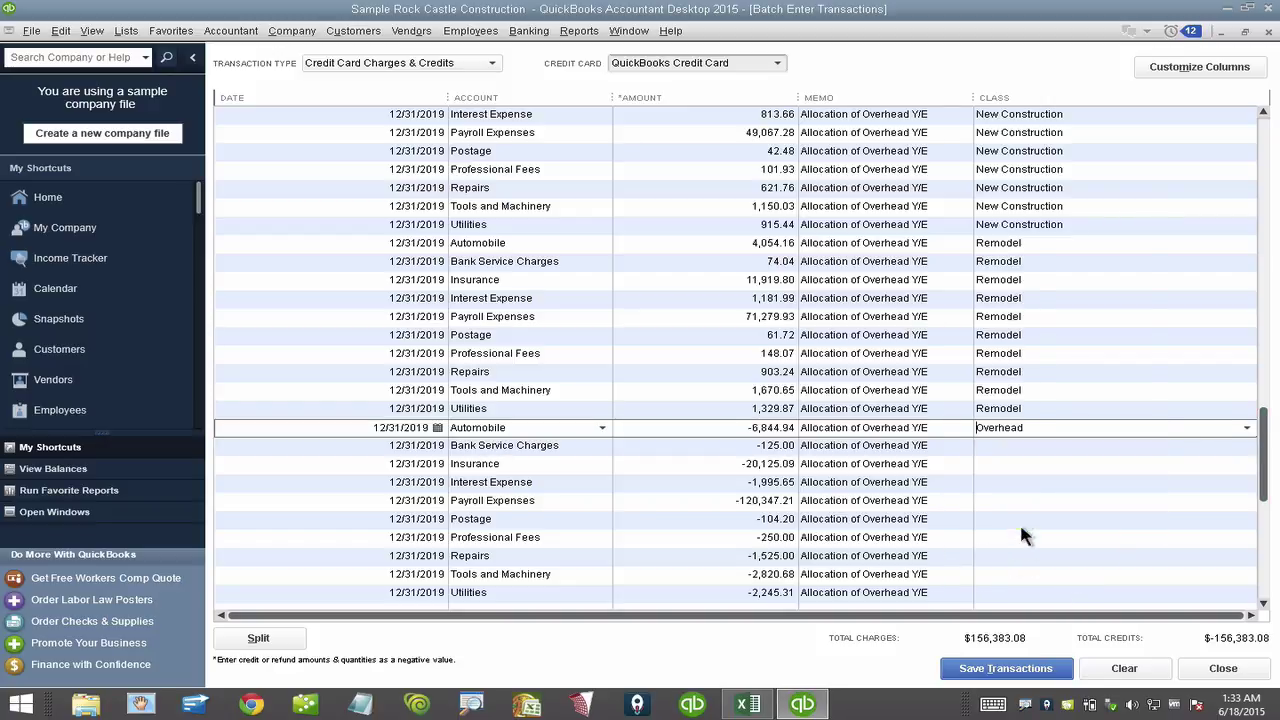
{"action": "right_click", "coordinate": [1027, 428]}
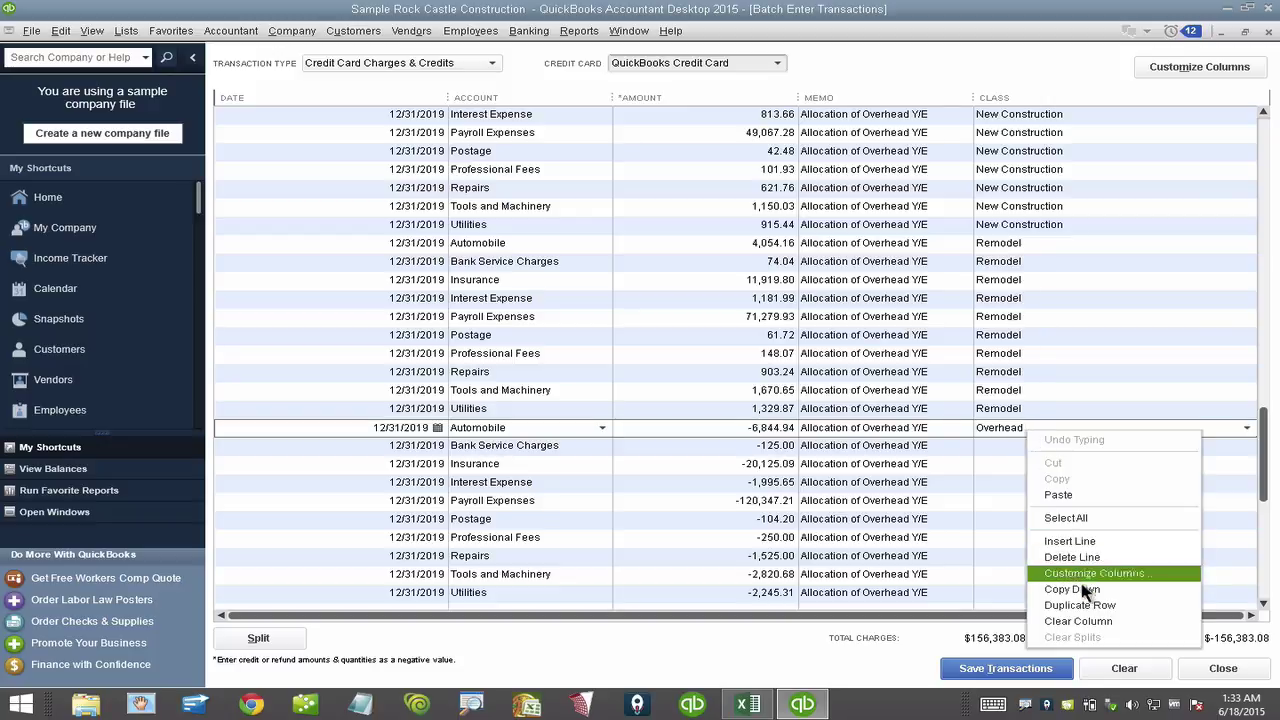
{"action": "left_click", "coordinate": [1048, 587]}
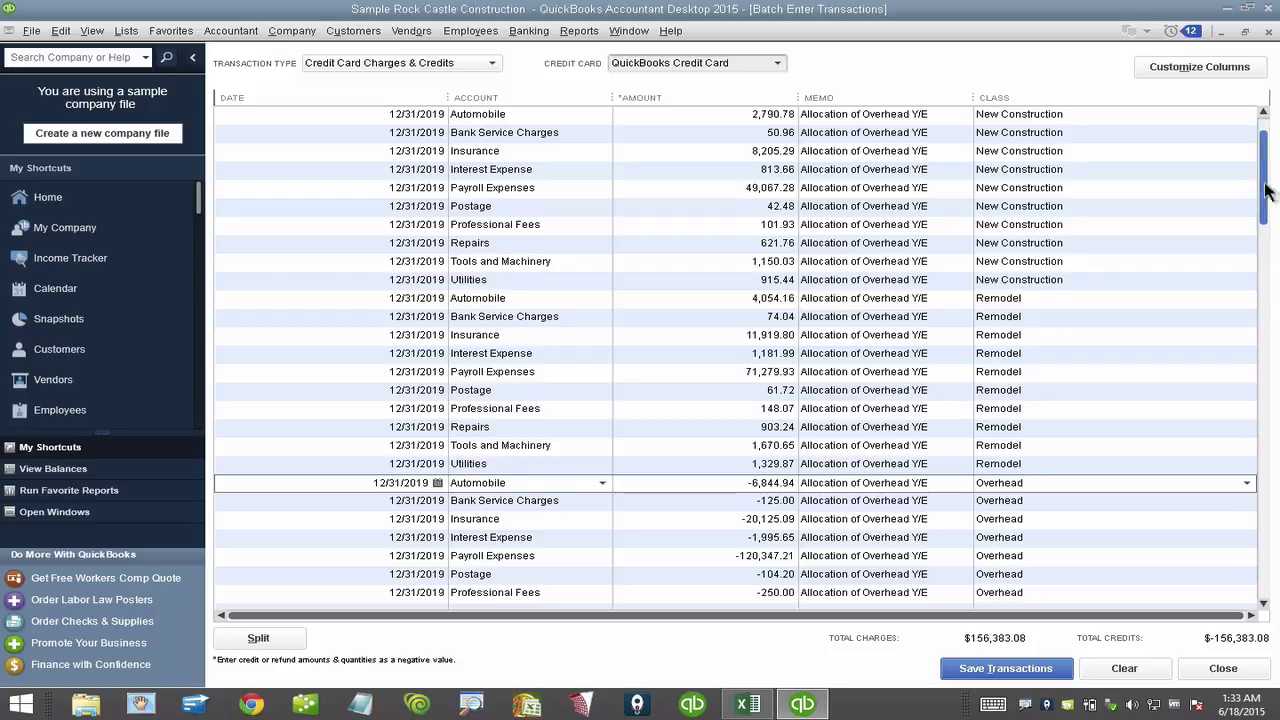
{"action": "scroll", "coordinate": [1276, 483], "scroll_direction": "down", "scroll_amount": 1}
{"action": "scroll", "coordinate": [1276, 483], "scroll_direction": "down", "scroll_amount": 1}
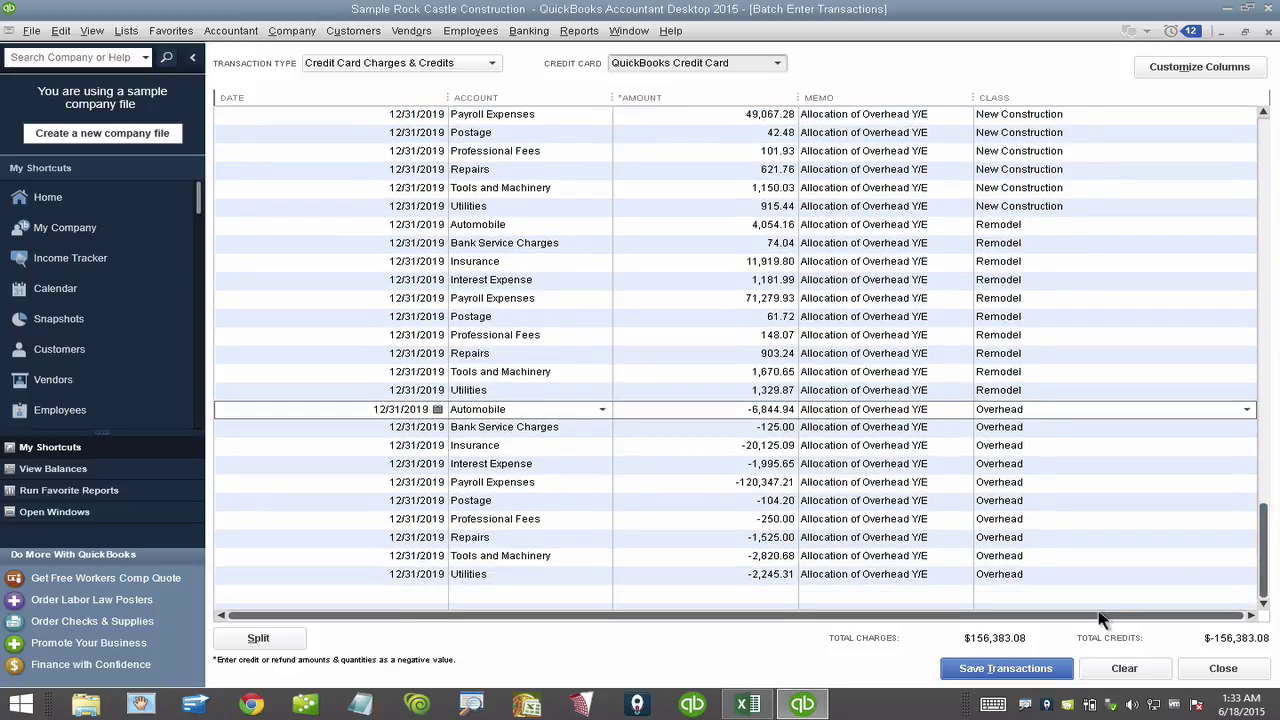
{"action": "key", "text": "ctrl"}
{"action": "key", "text": "ctrl"}
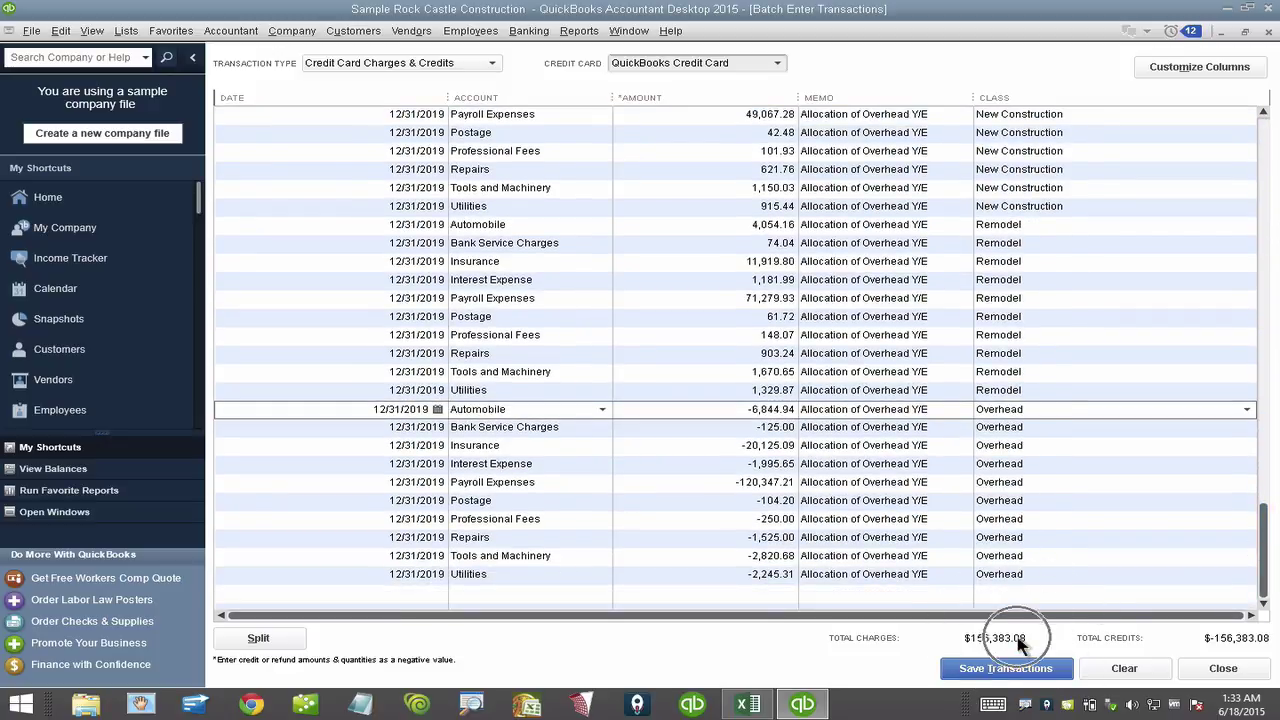
{"action": "key", "text": "ctrl"}
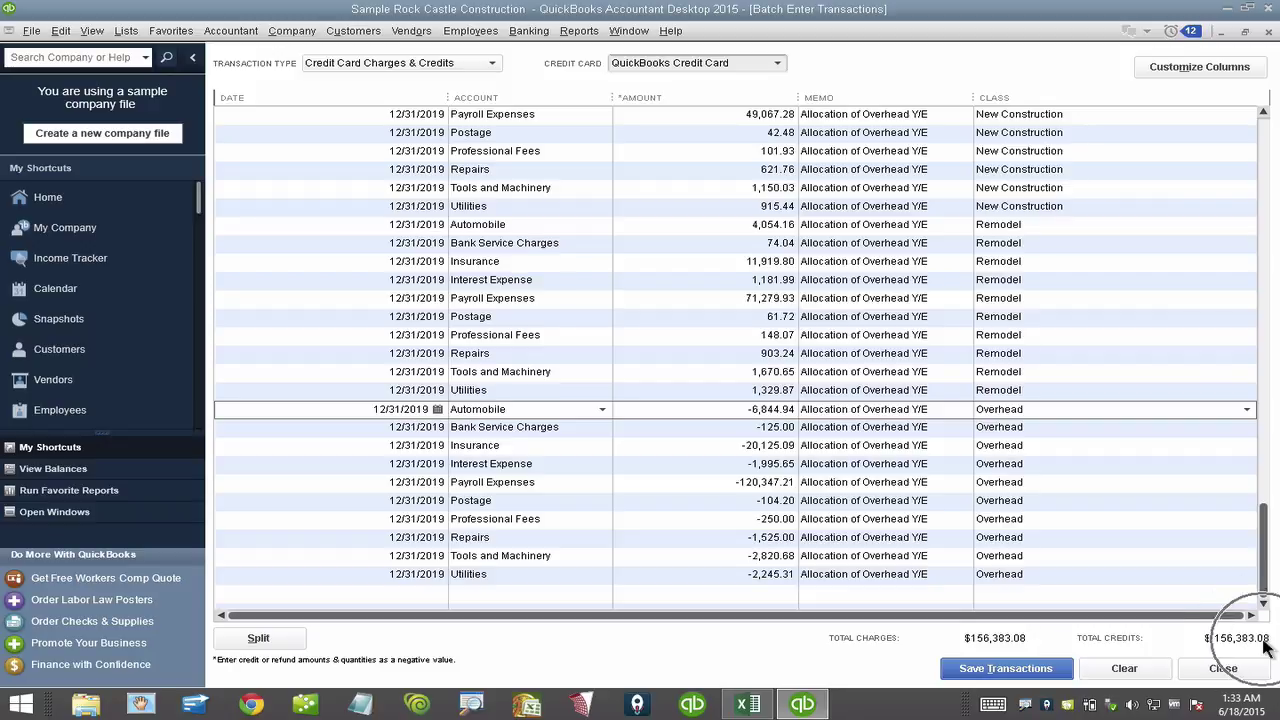
{"action": "key", "text": "ctrl"}
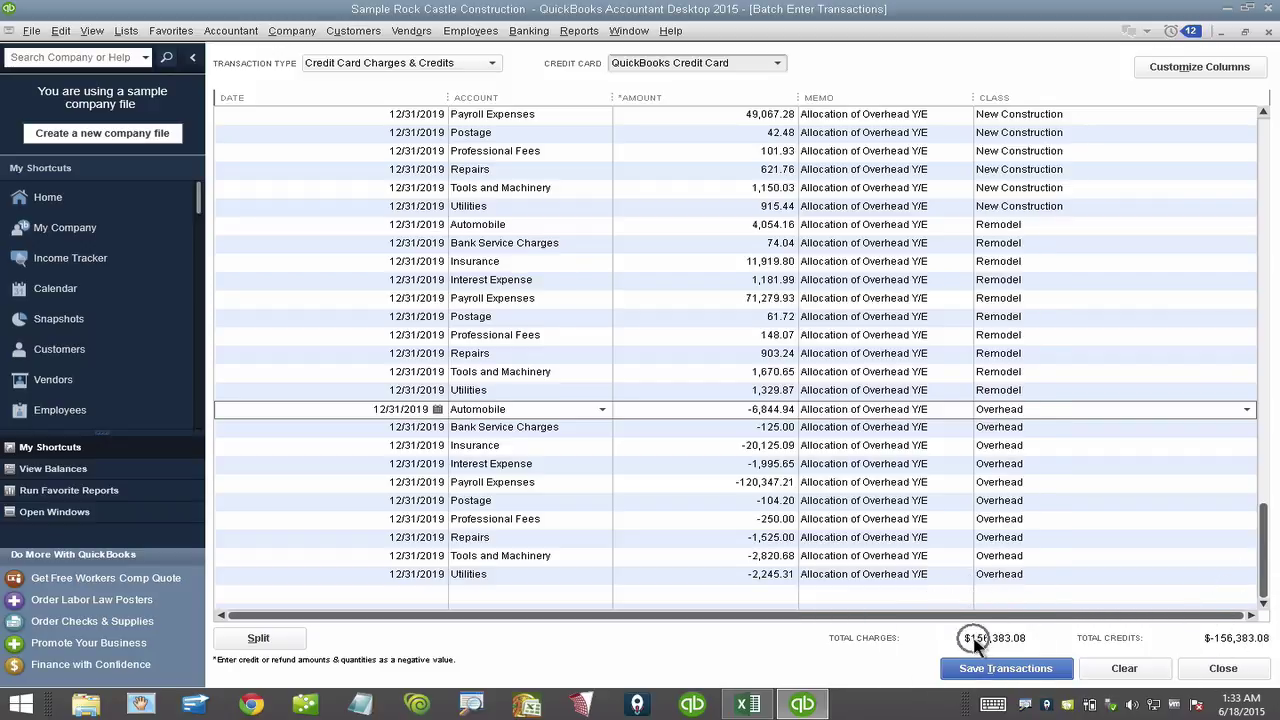
{"action": "key", "text": "ctrl"}
{"action": "left_click_drag", "start_coordinate": [1262, 552], "coordinate": [1264, 440]}
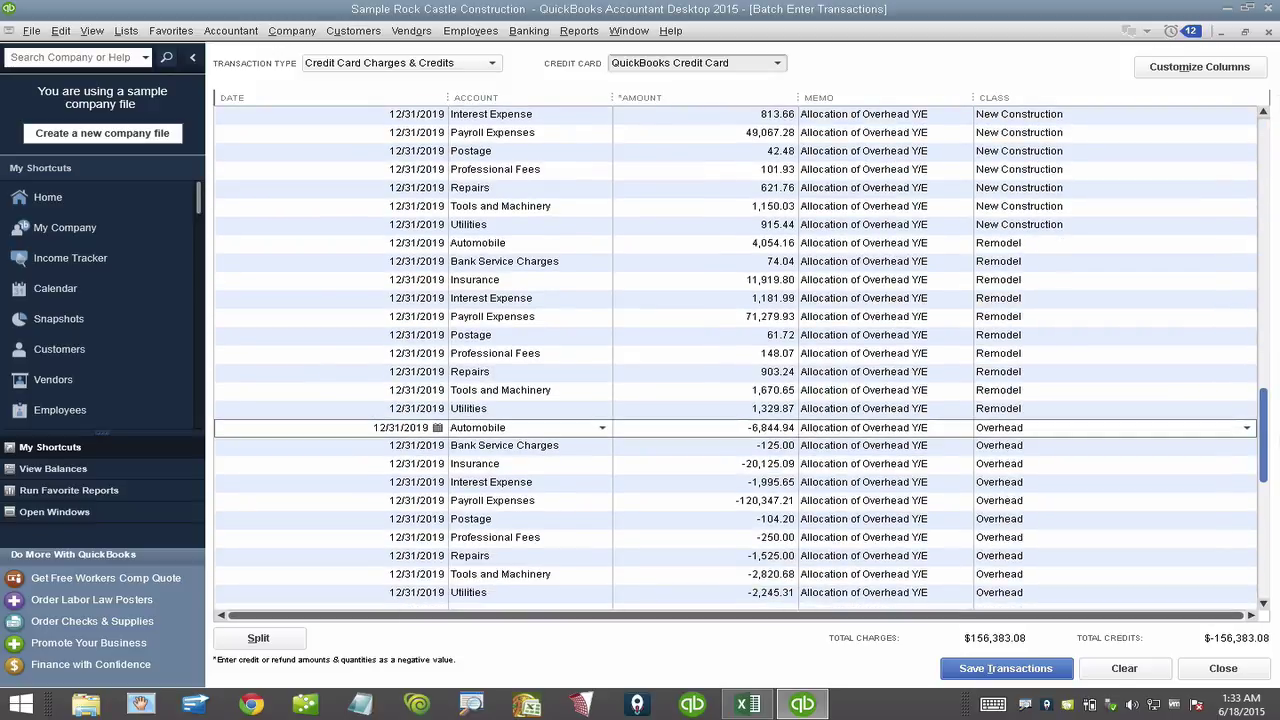
{"action": "left_click_drag", "start_coordinate": [1270, 365], "coordinate": [1249, 126]}
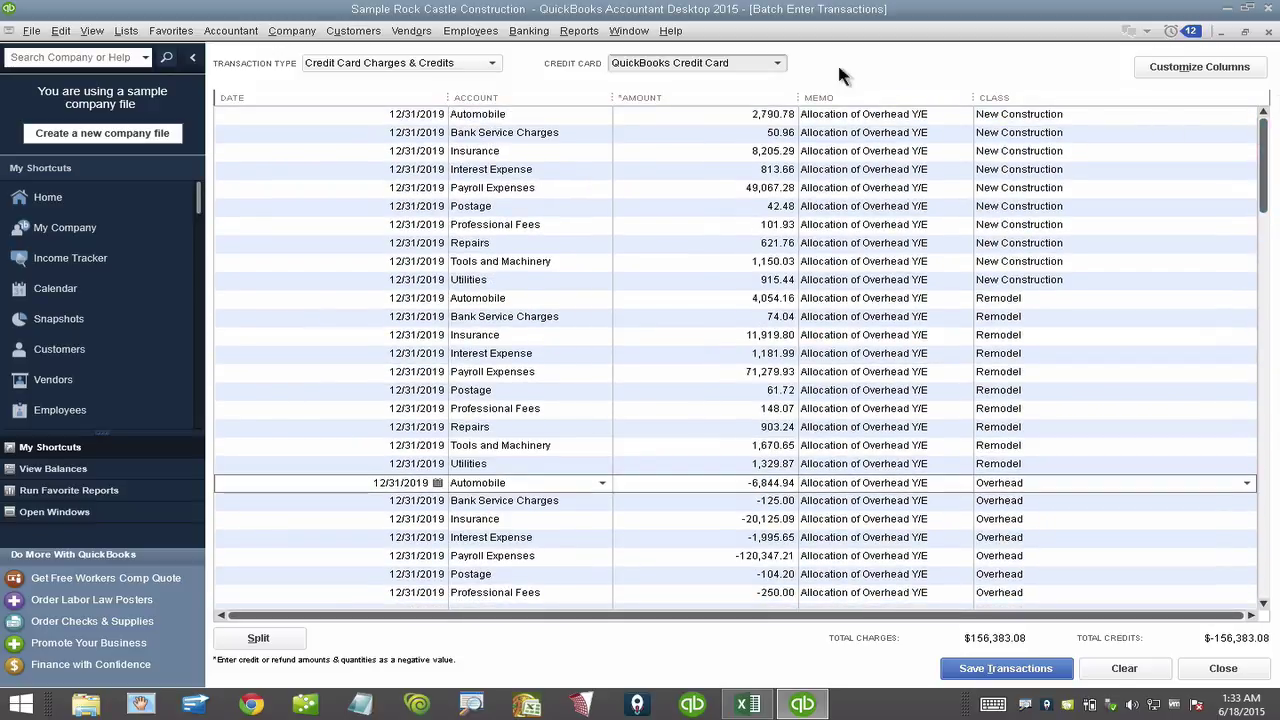
Create a new credit card account named CC J/E ADJ for the batch
{"action": "left_click", "coordinate": [780, 60]}
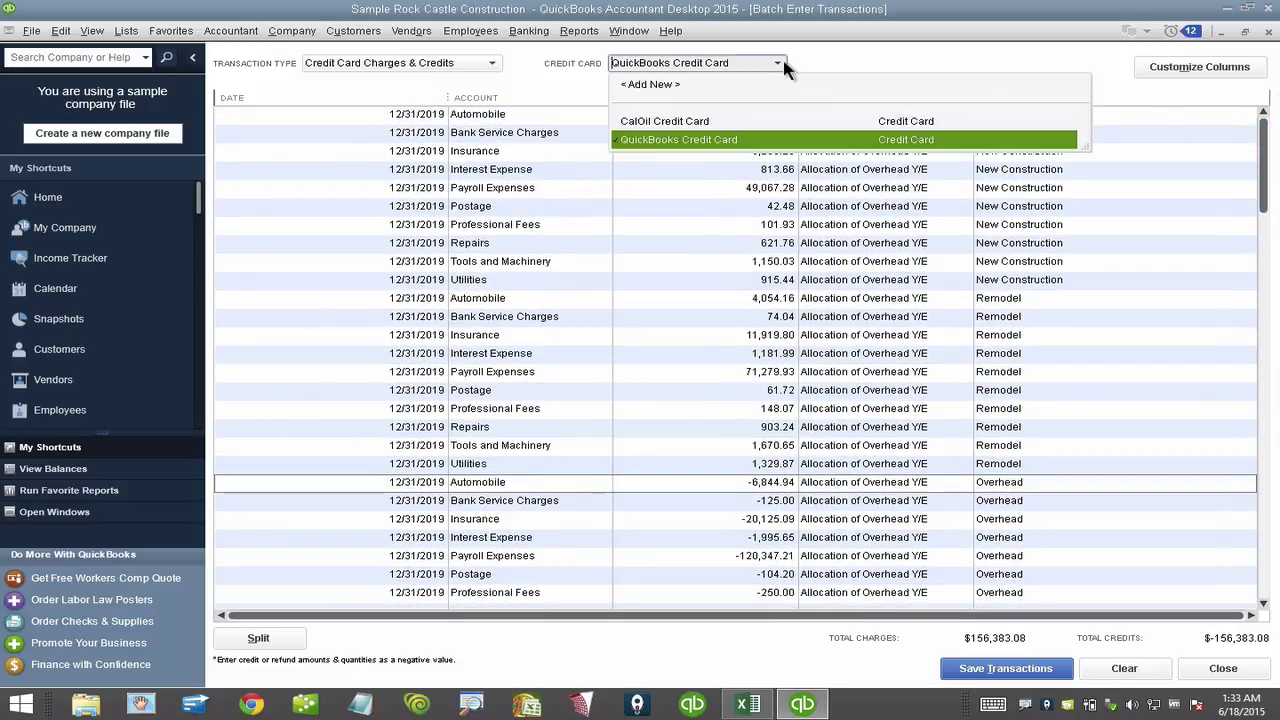
{"action": "left_click", "coordinate": [652, 85]}
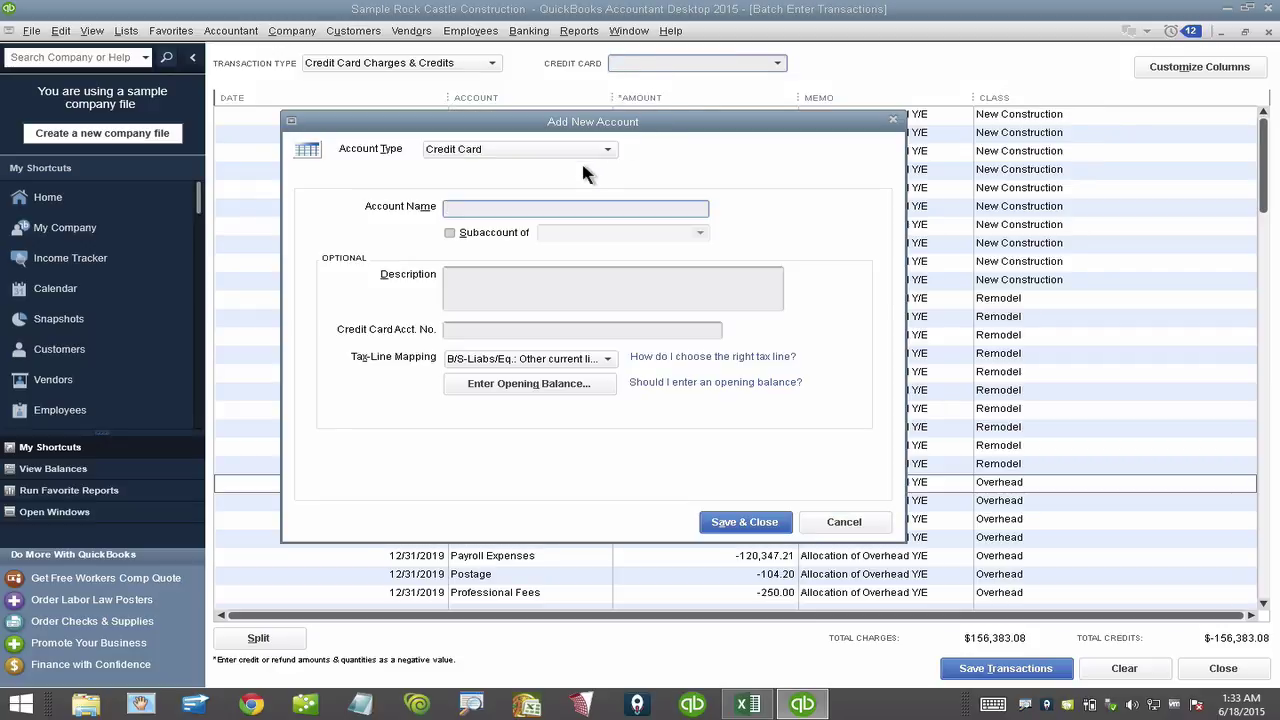
{"action": "type", "text": "CC J/E ADJ"}
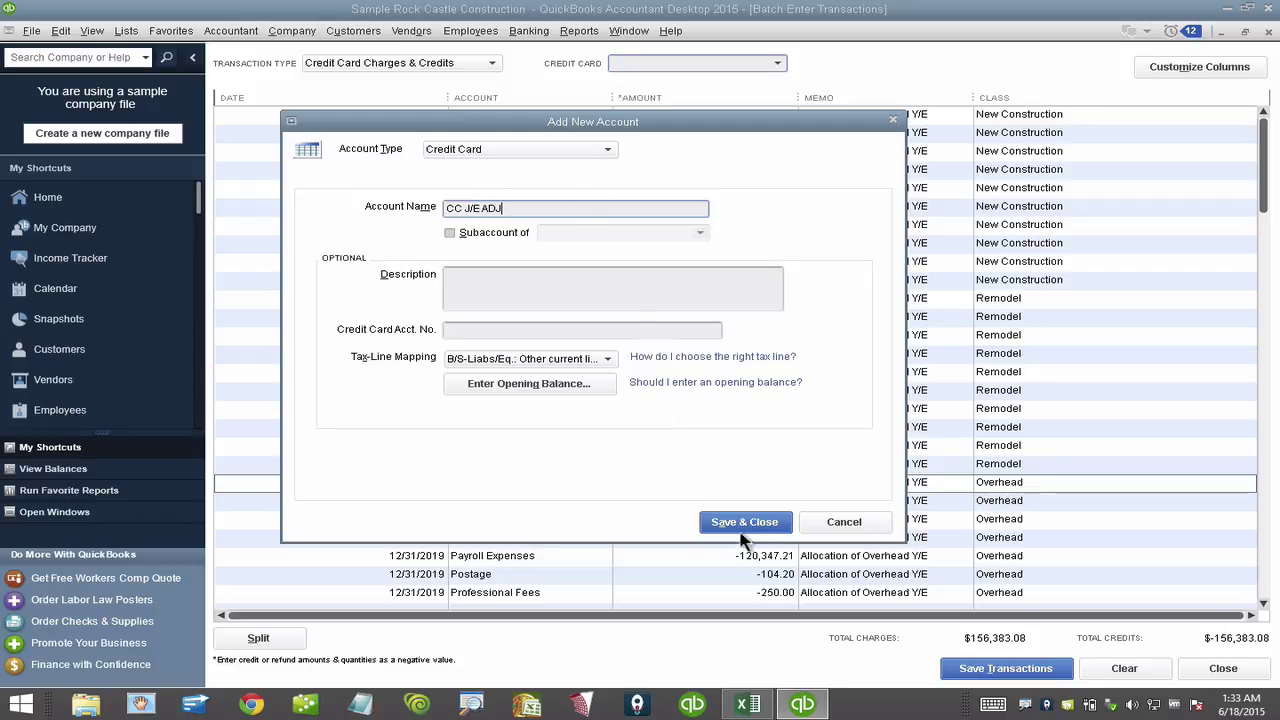
{"action": "left_click", "coordinate": [744, 522]}
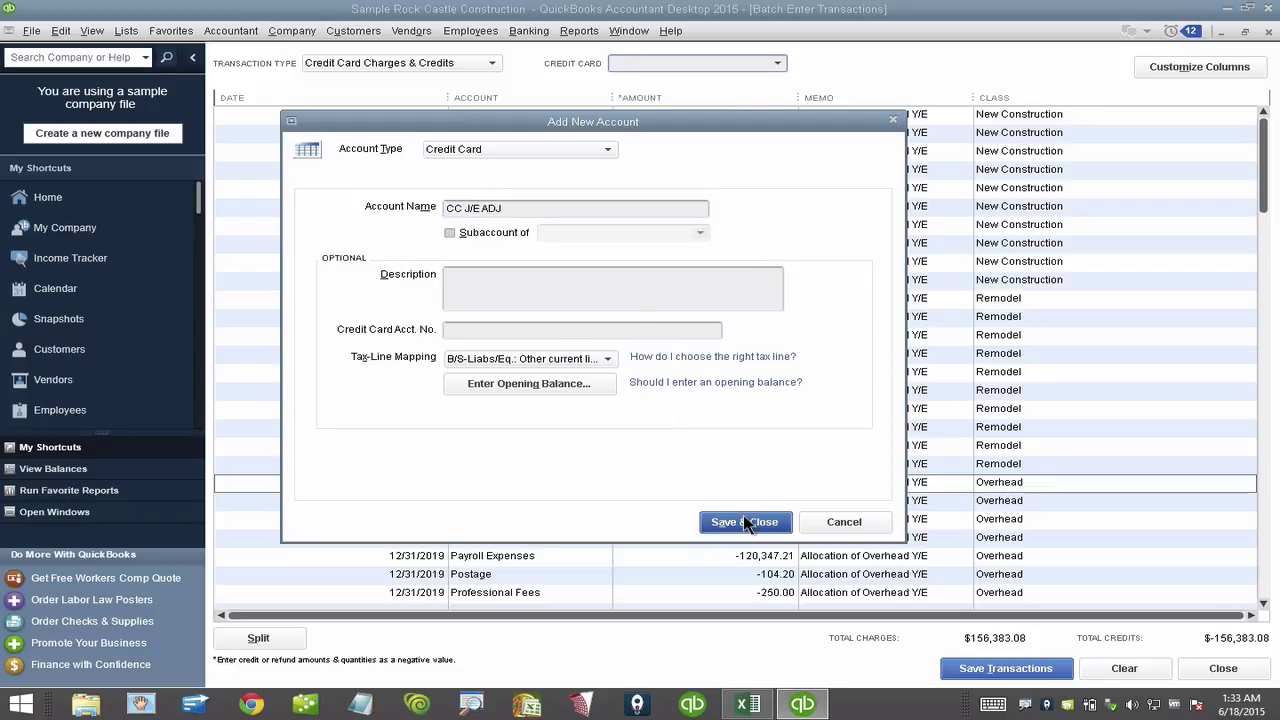
Save all 30 batch transactions to the CC J/E ADJ account
{"action": "left_click", "coordinate": [997, 676]}
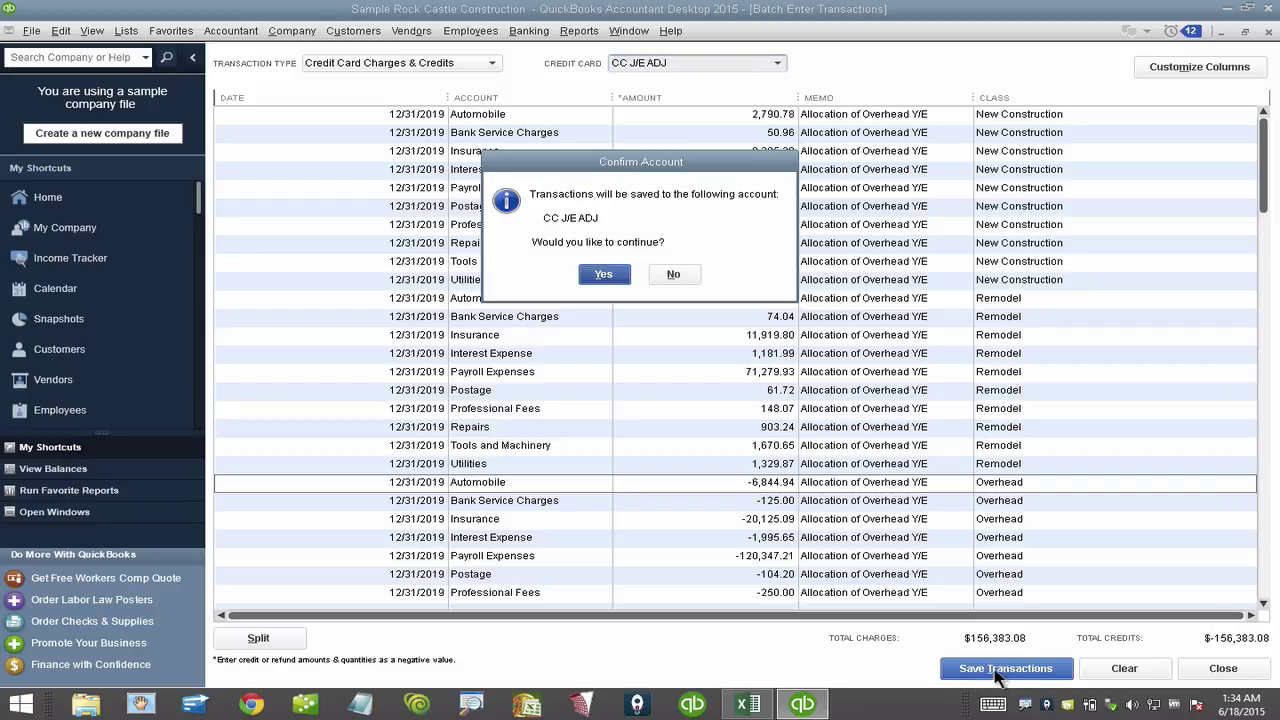
{"action": "left_click", "coordinate": [597, 271]}
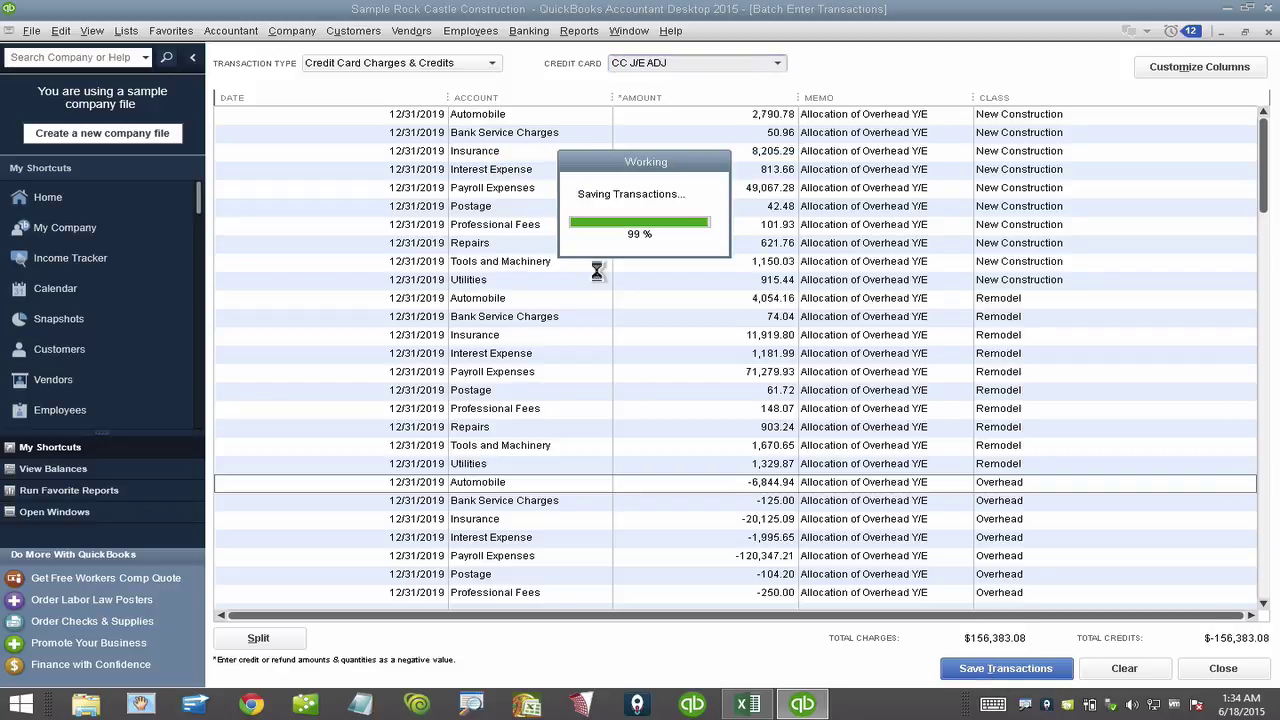
{"action": "left_click", "coordinate": [640, 228]}
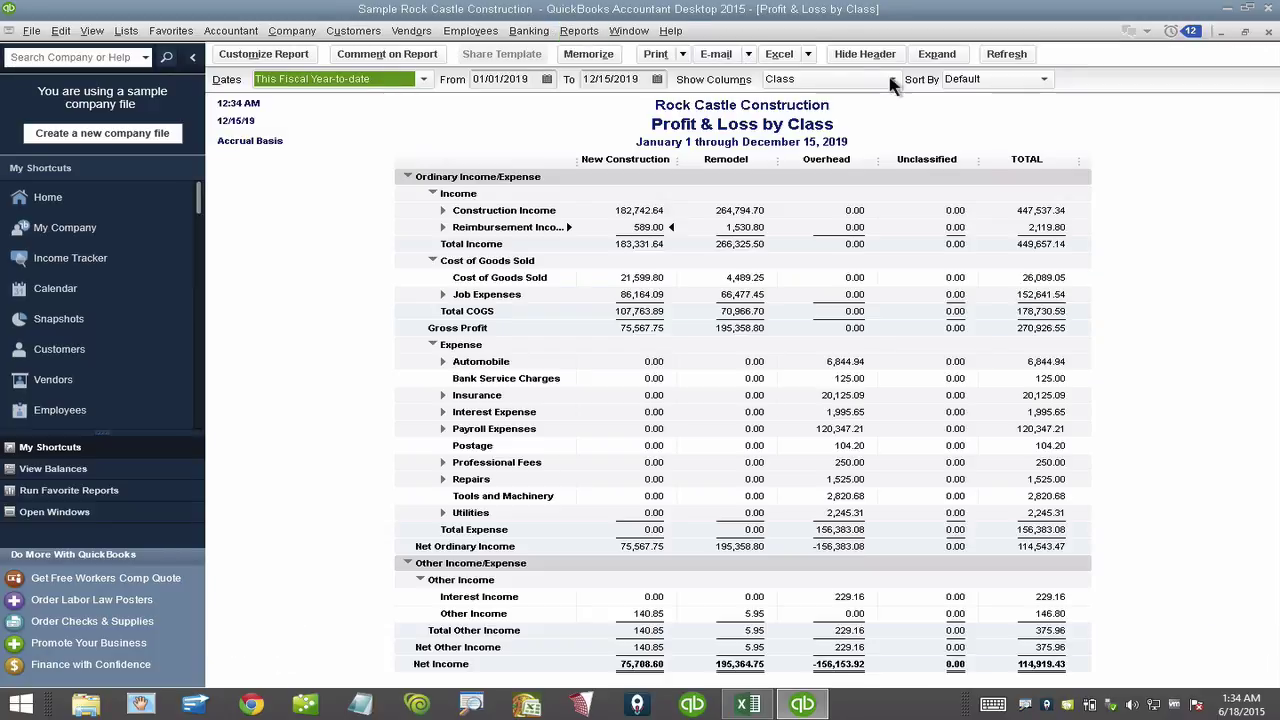
Change the Profit & Loss by Class end date to 12/31/2019 and refresh it
{"action": "left_click", "coordinate": [632, 80]}
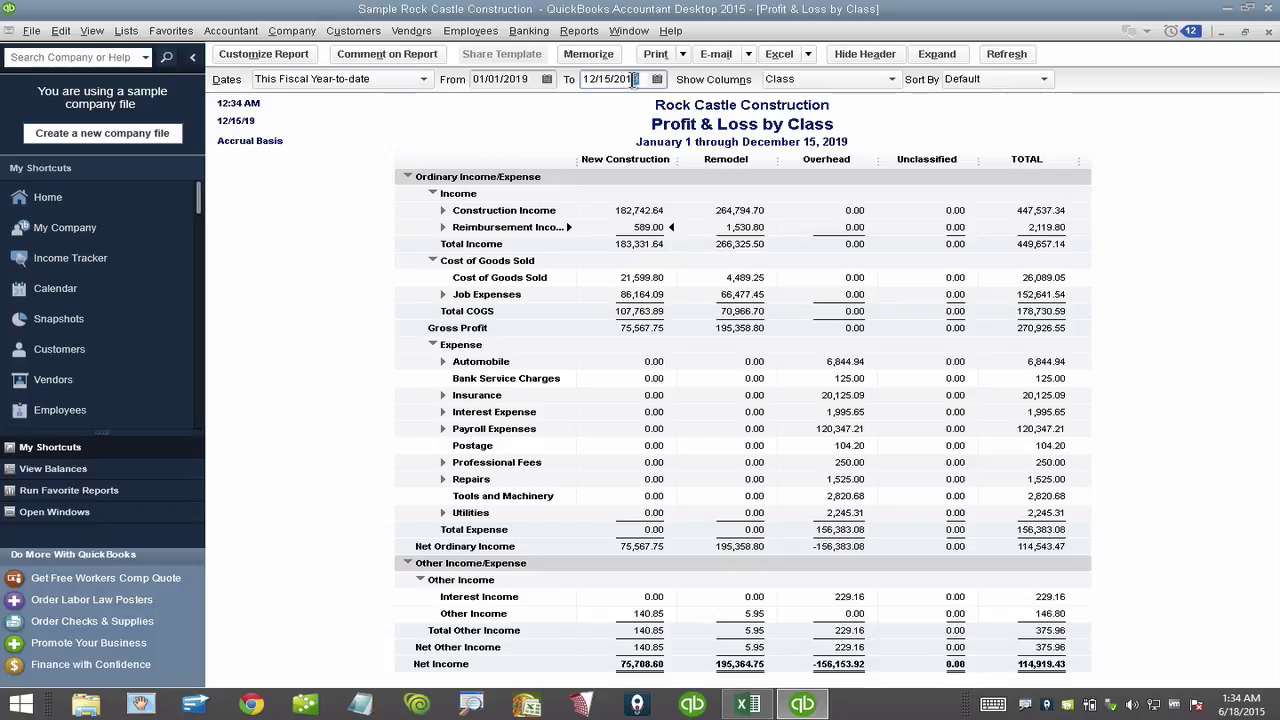
{"action": "key", "text": "r"}
{"action": "left_click", "coordinate": [1008, 56]}
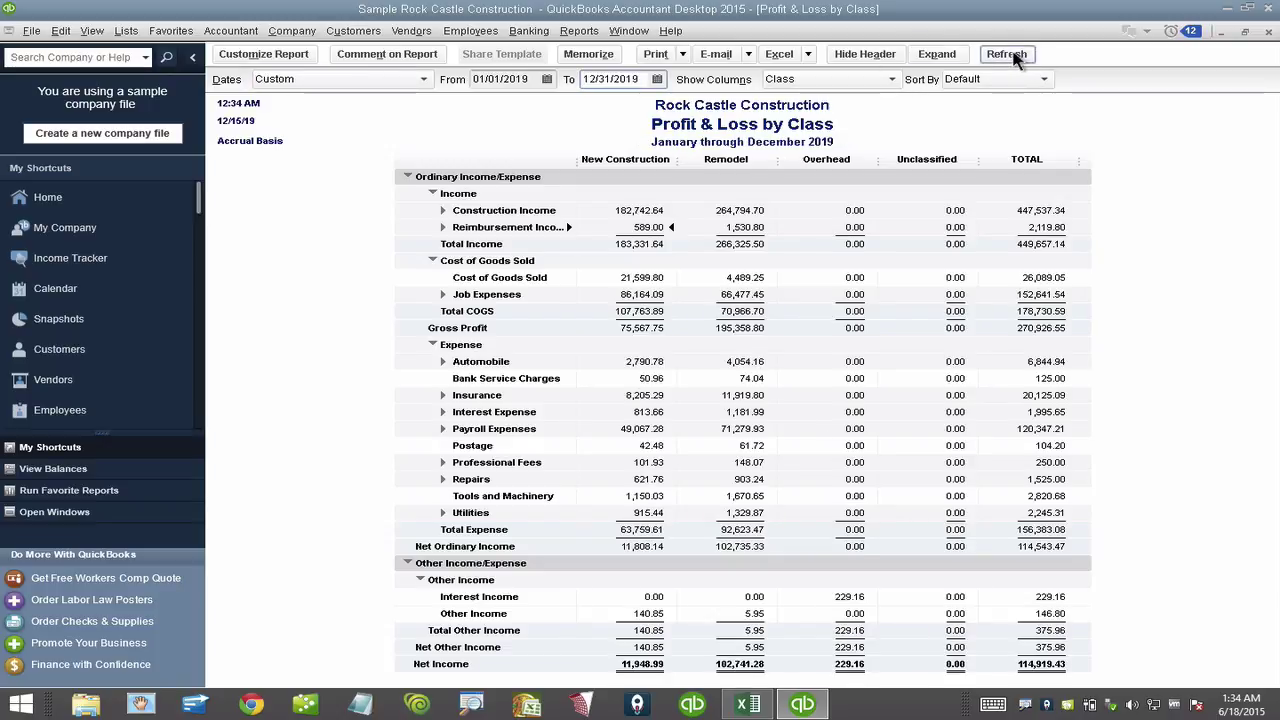
{"action": "left_click", "coordinate": [857, 384]}
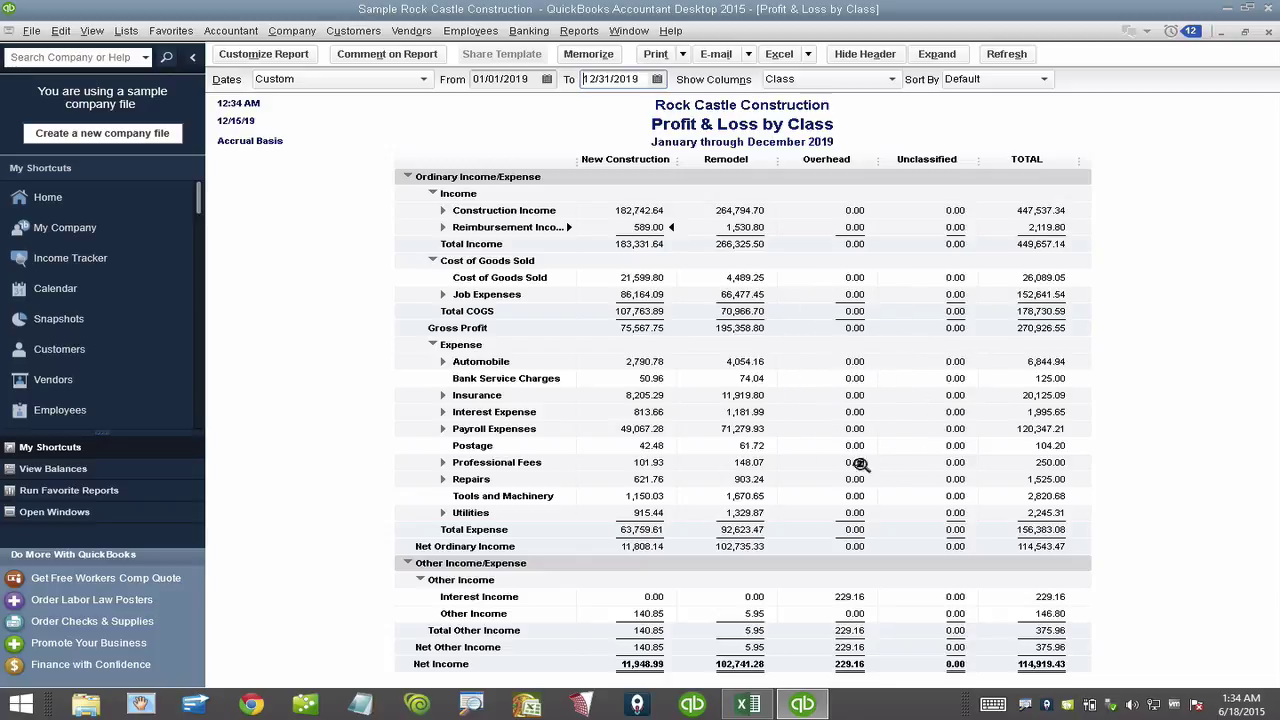
{"action": "left_click", "coordinate": [646, 362]}
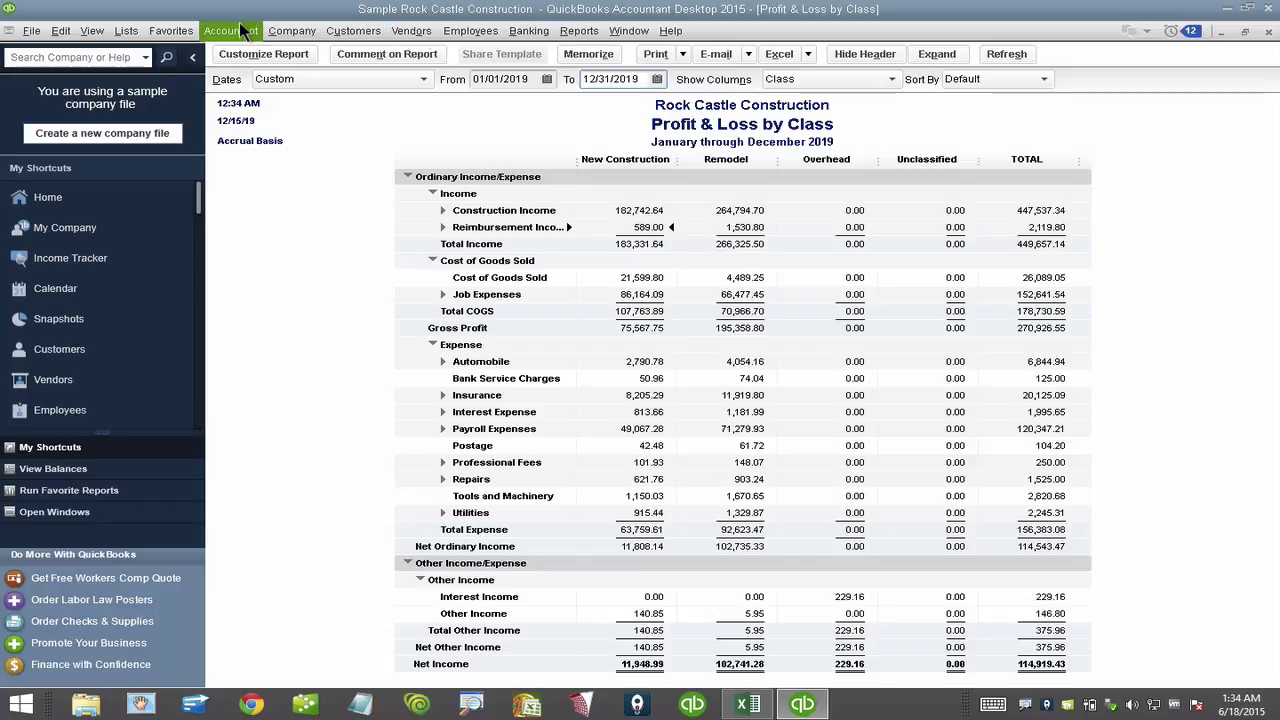
{"action": "left_click", "coordinate": [126, 31]}
Run a QuickReport on CC J/E ADJ from the Chart of Accounts and hide the Name column
{"action": "left_click", "coordinate": [130, 50]}
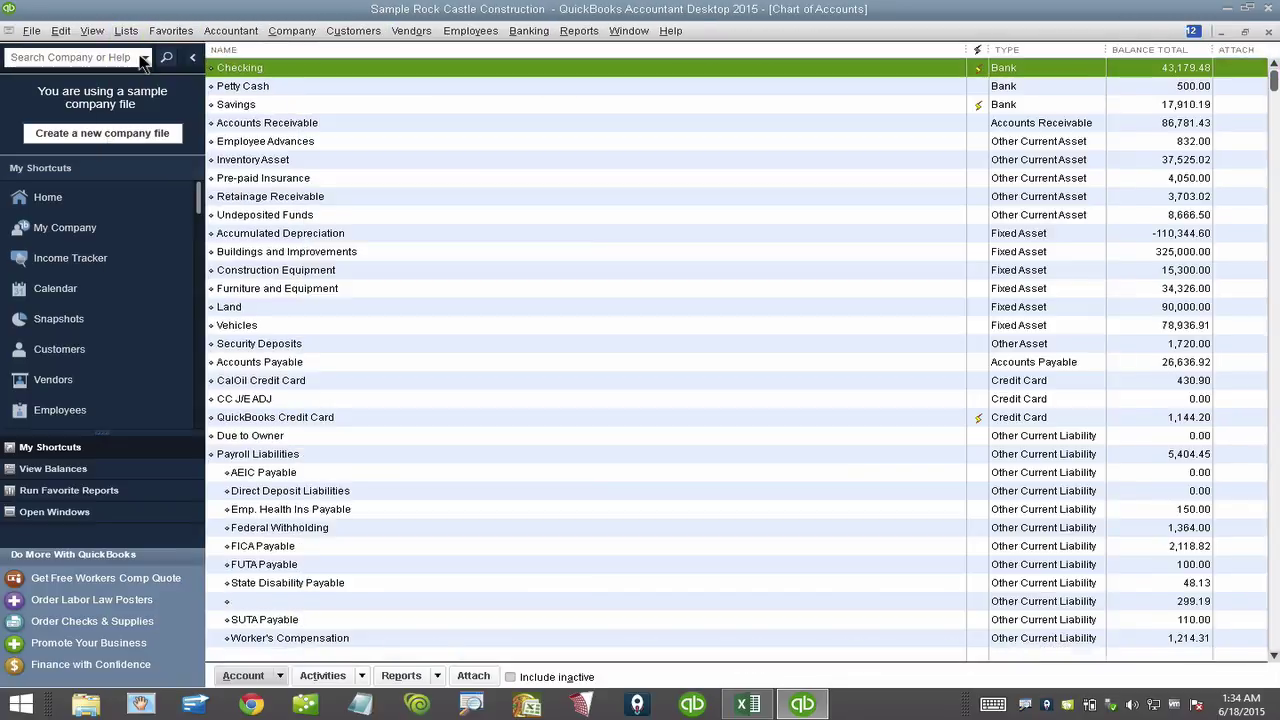
{"action": "scroll", "coordinate": [363, 268], "scroll_direction": "down", "scroll_amount": 3}
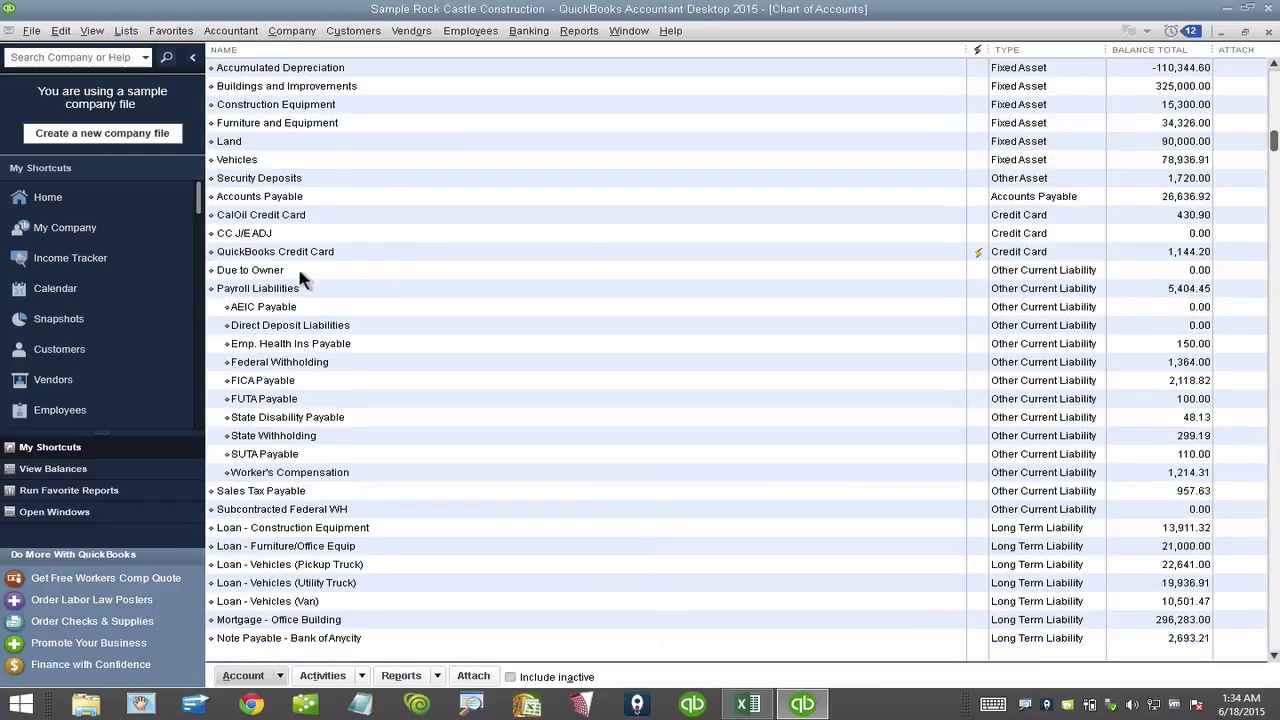
{"action": "left_click", "coordinate": [259, 233]}
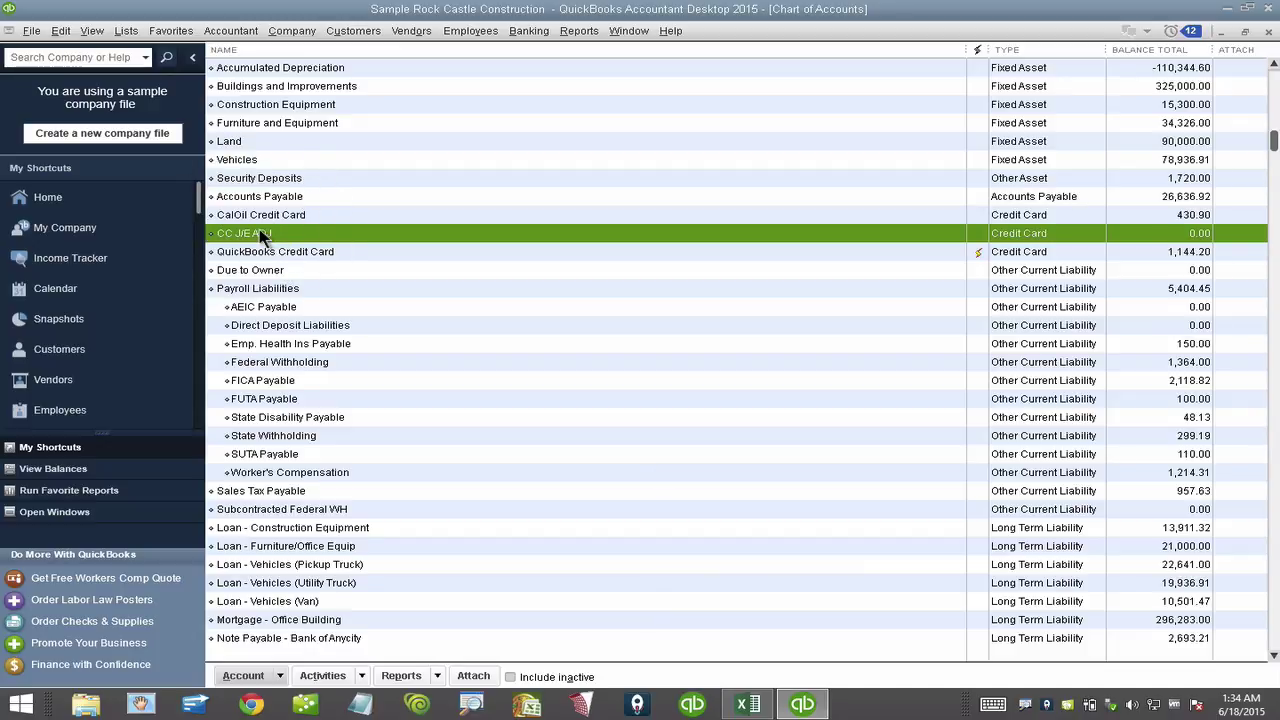
{"action": "right_click", "coordinate": [266, 233]}
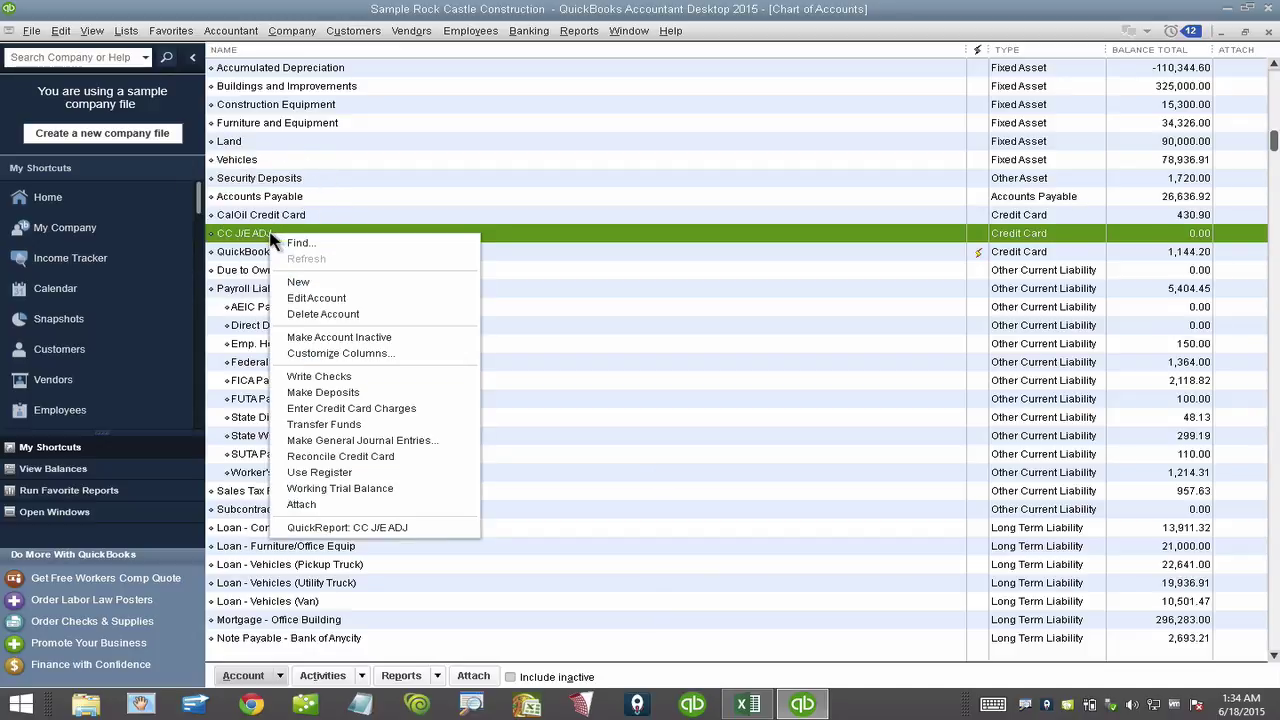
{"action": "left_click", "coordinate": [391, 530]}
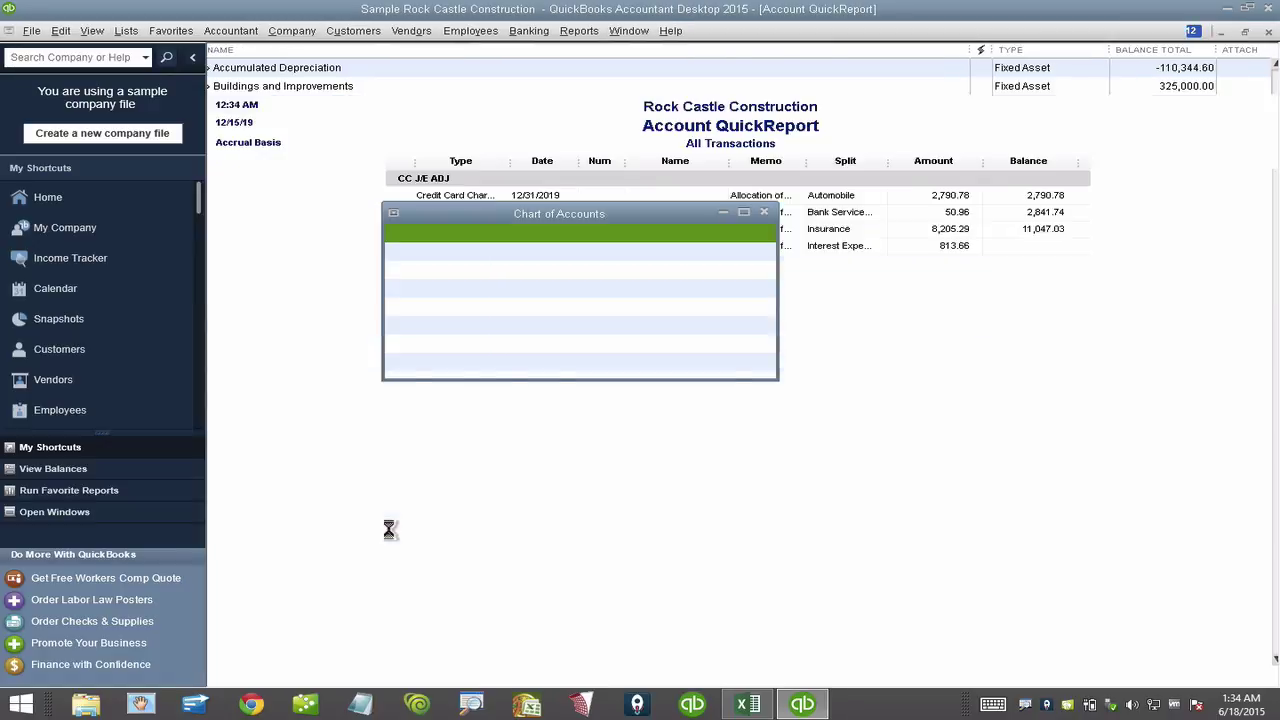
{"action": "scroll", "coordinate": [1265, 250], "scroll_direction": "down", "scroll_amount": 2}
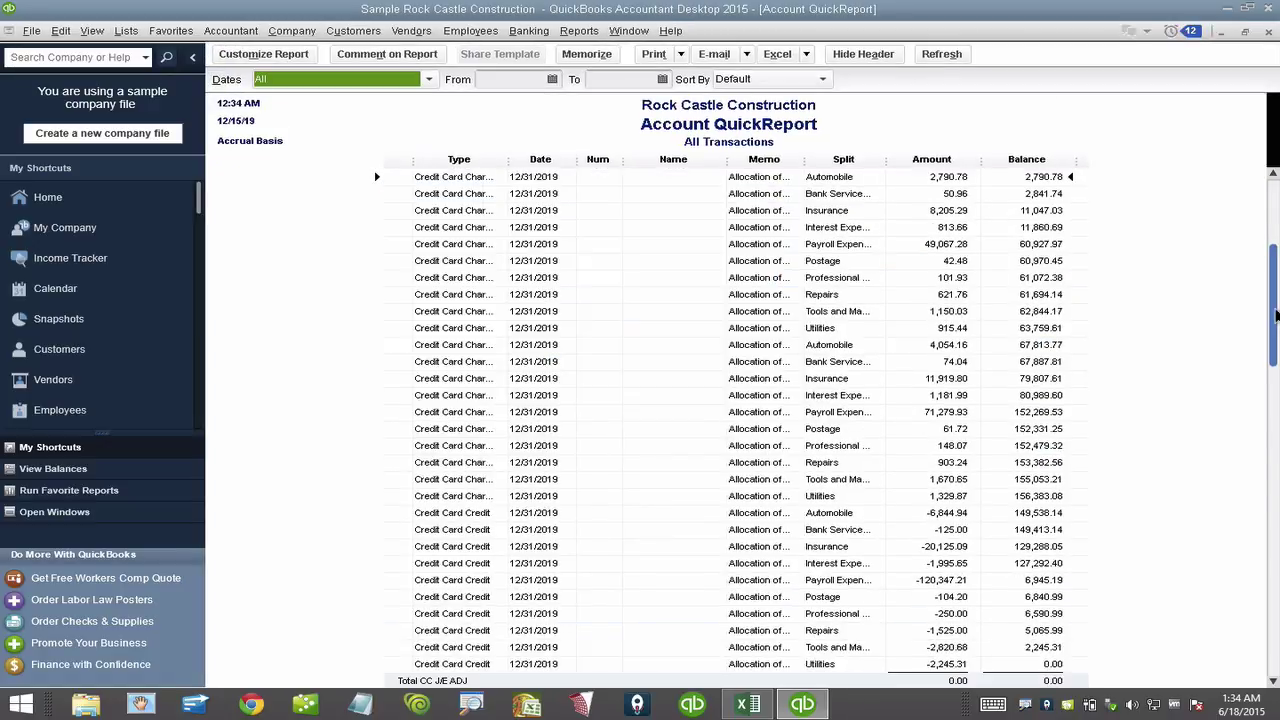
{"action": "scroll", "coordinate": [730, 420], "scroll_direction": "down", "scroll_amount": 1}
{"action": "scroll", "coordinate": [730, 420], "scroll_direction": "up", "scroll_amount": 1}
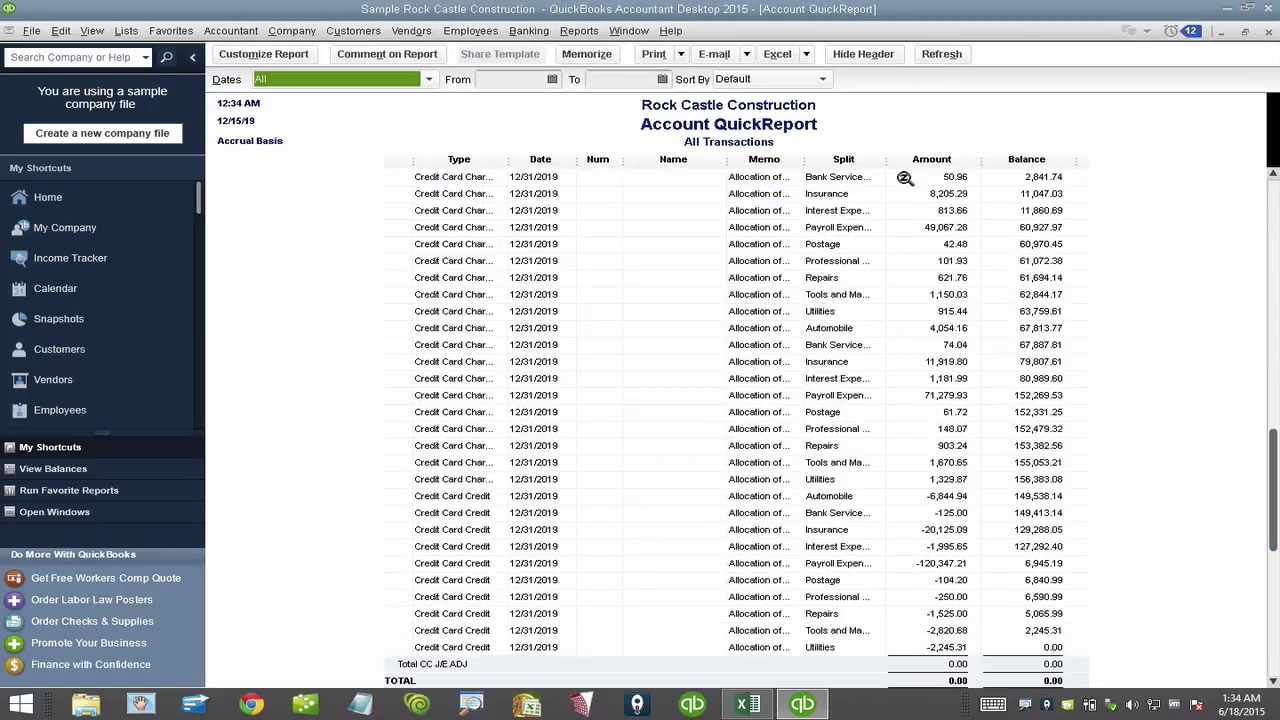
{"action": "left_click_drag", "start_coordinate": [720, 162], "coordinate": [834, 160]}
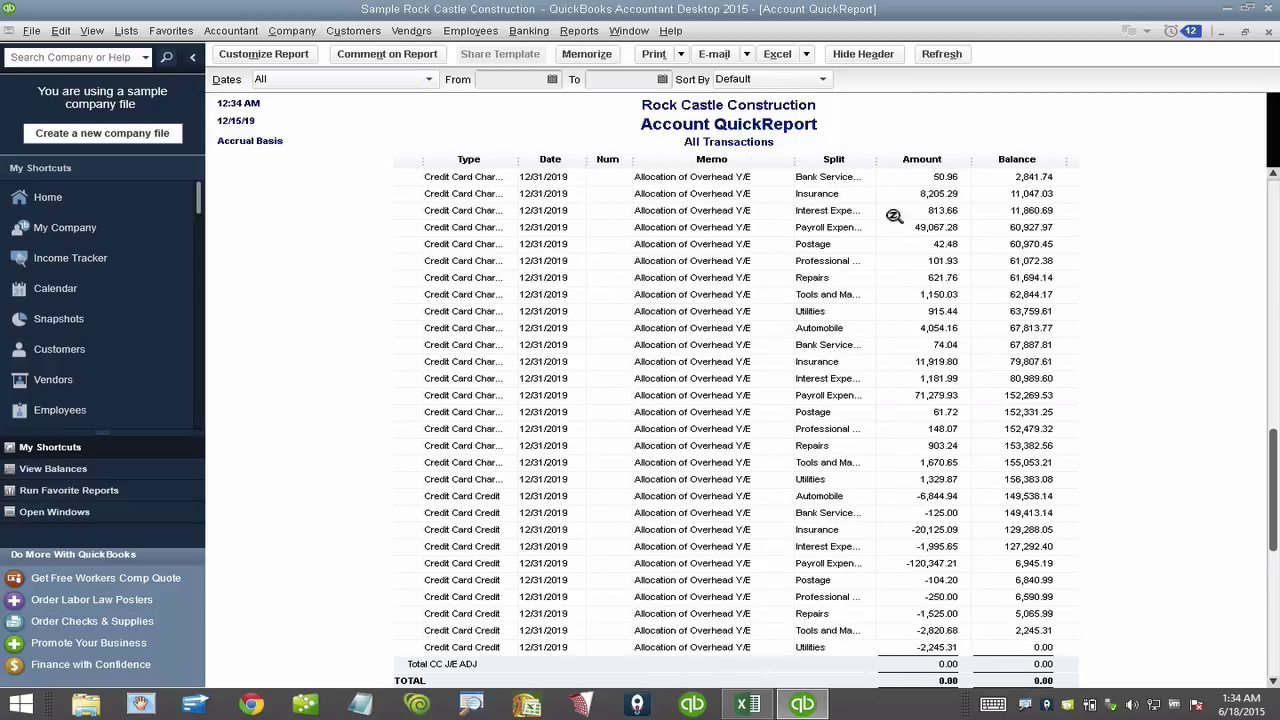
{"action": "scroll", "coordinate": [950, 272], "scroll_direction": "down", "scroll_amount": 1}
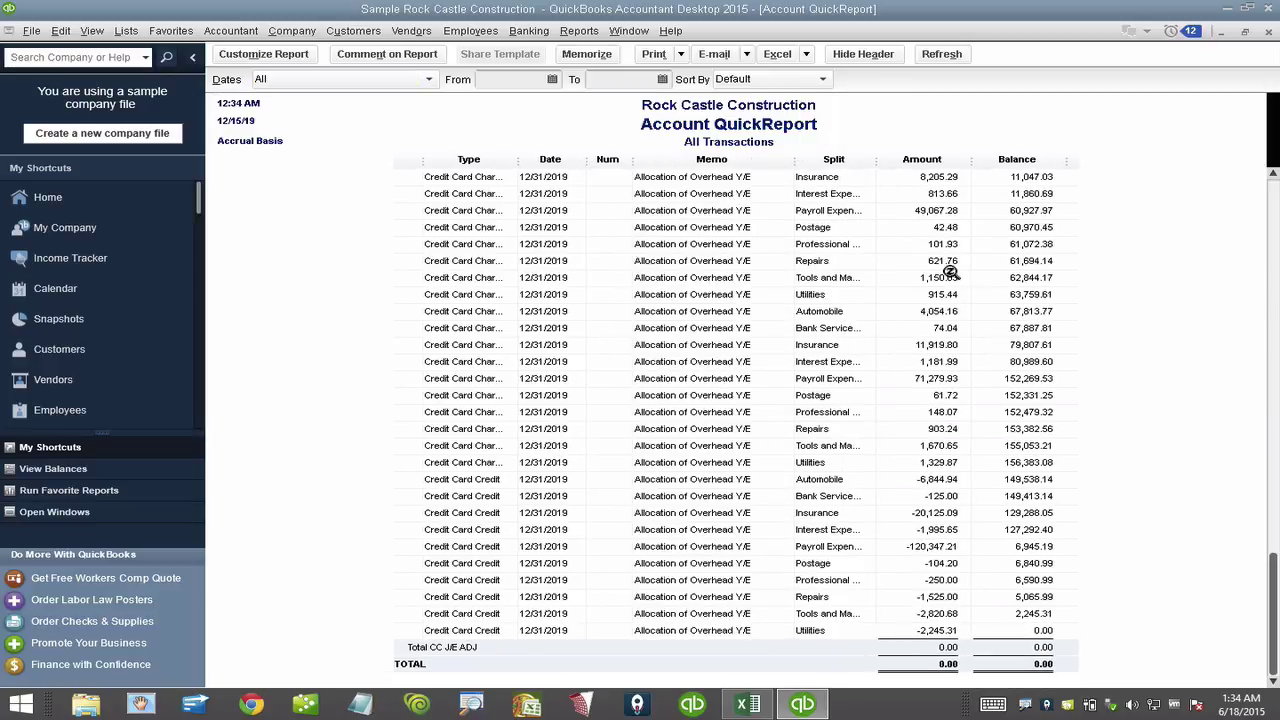
Customize the CC J/E ADJ QuickReport to show Debit and Credit columns totaling 156,383.08
{"action": "left_click", "coordinate": [262, 55]}
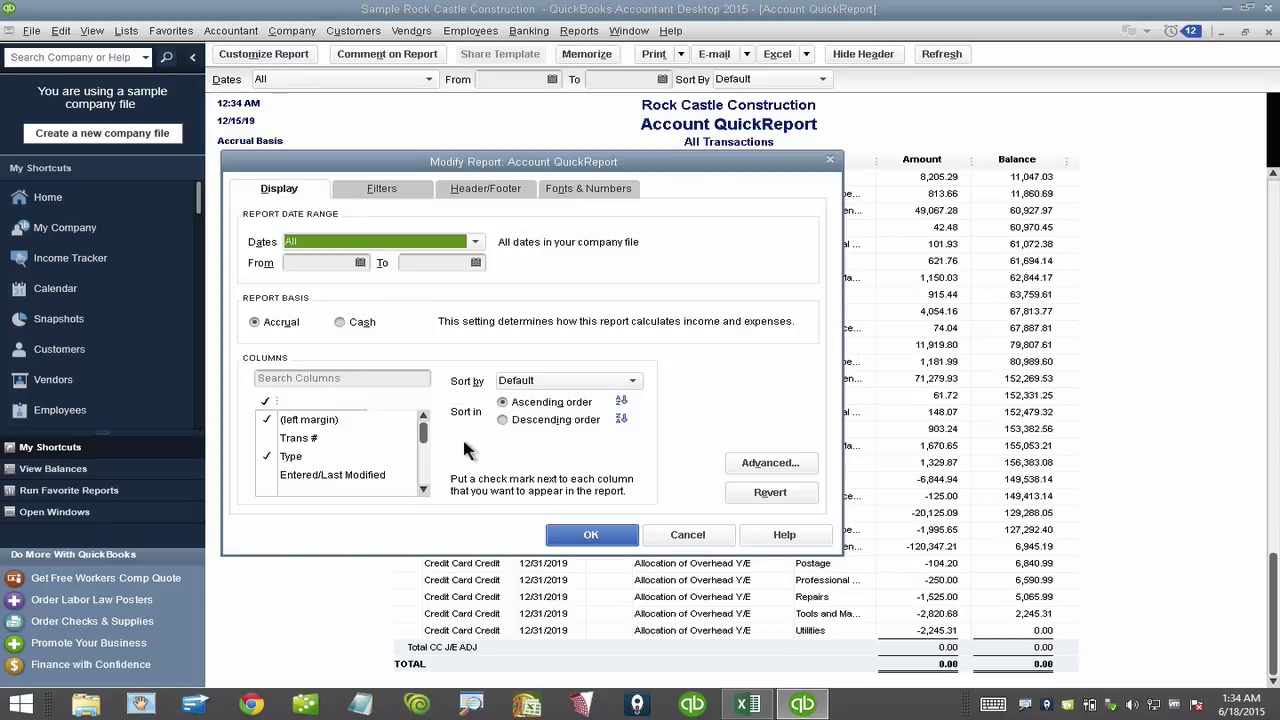
{"action": "left_click", "coordinate": [340, 378]}
{"action": "type", "text": "de"}
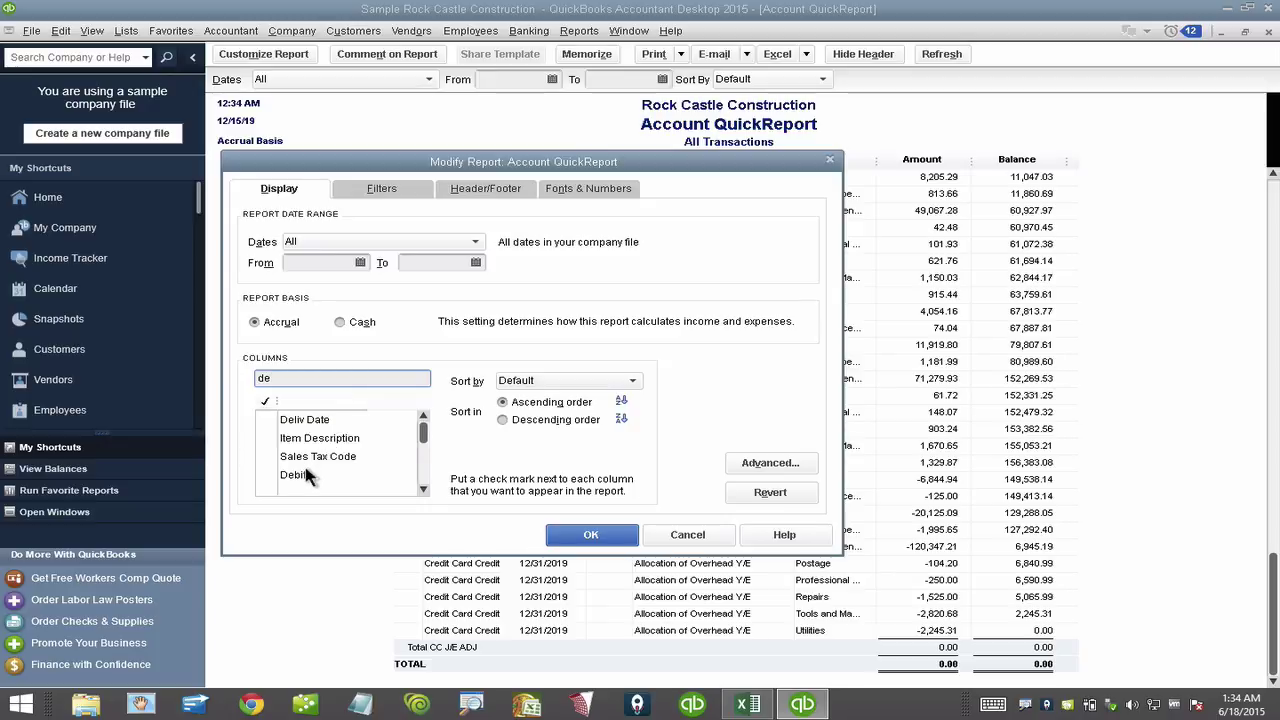
{"action": "left_click", "coordinate": [300, 475]}
{"action": "type", "text": "cre"}
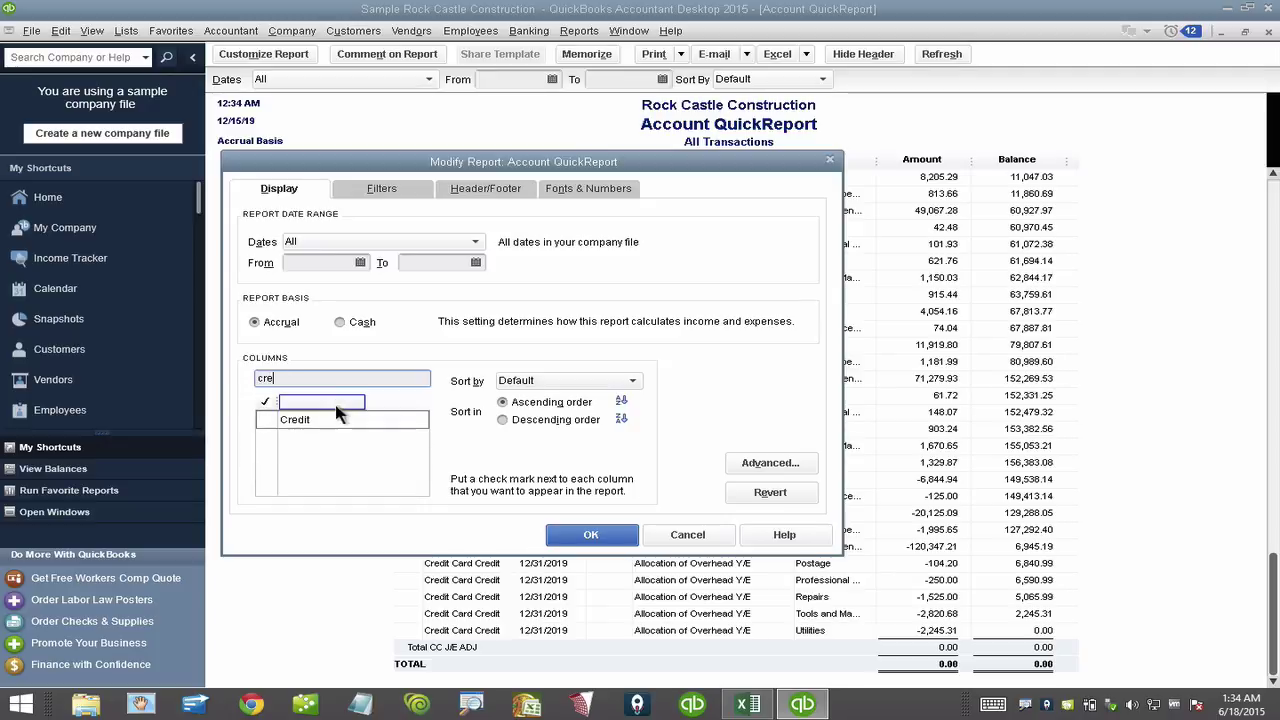
{"action": "left_click", "coordinate": [320, 417]}
{"action": "left_click", "coordinate": [591, 535]}
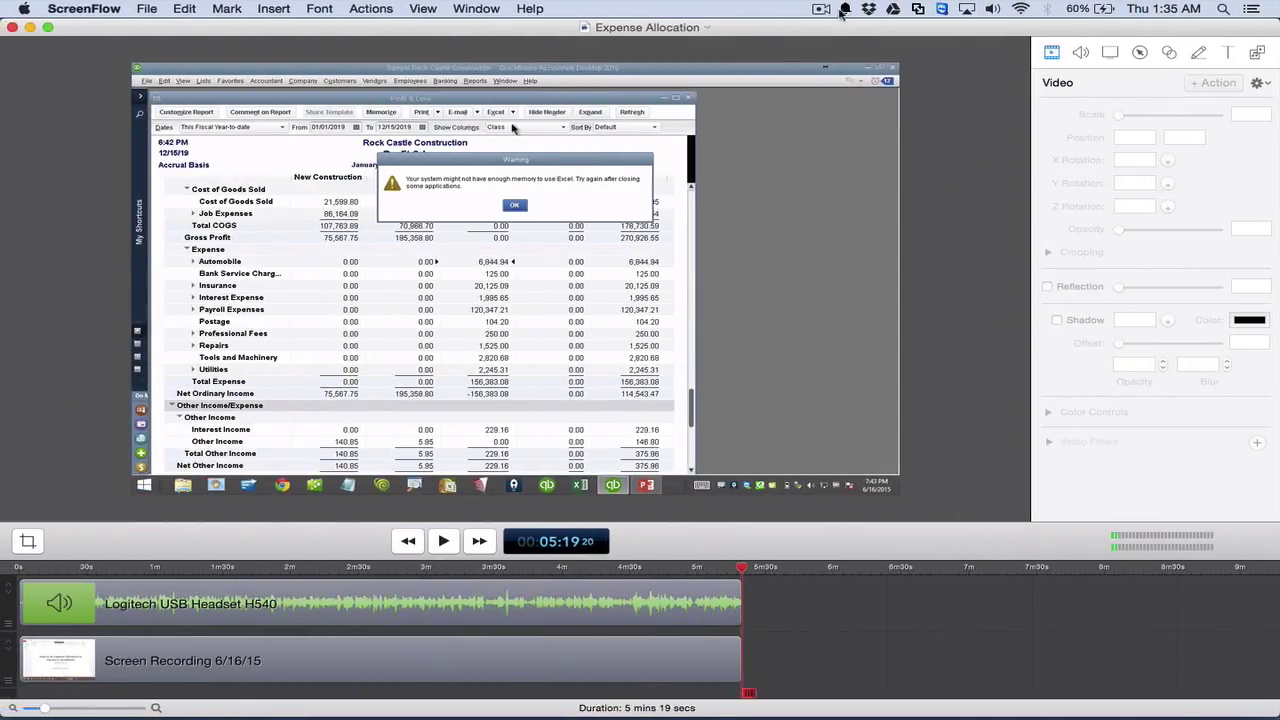
{"action": "left_click", "coordinate": [818, 8]}
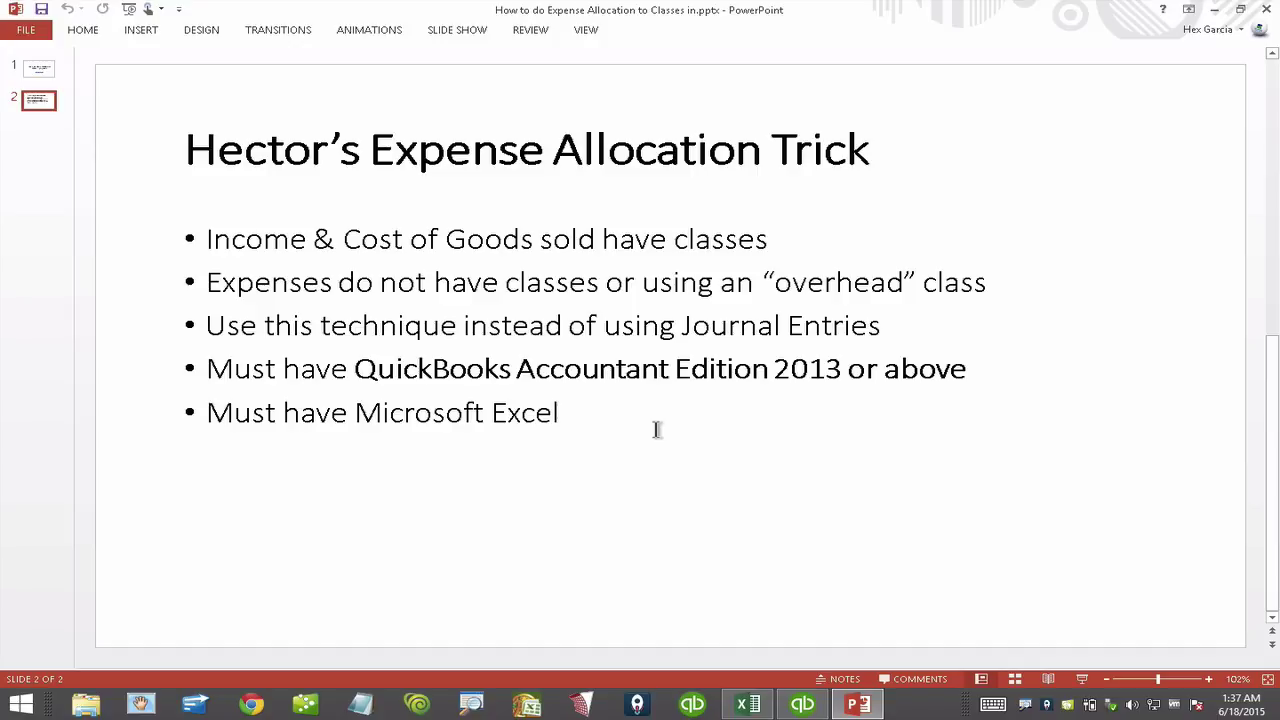